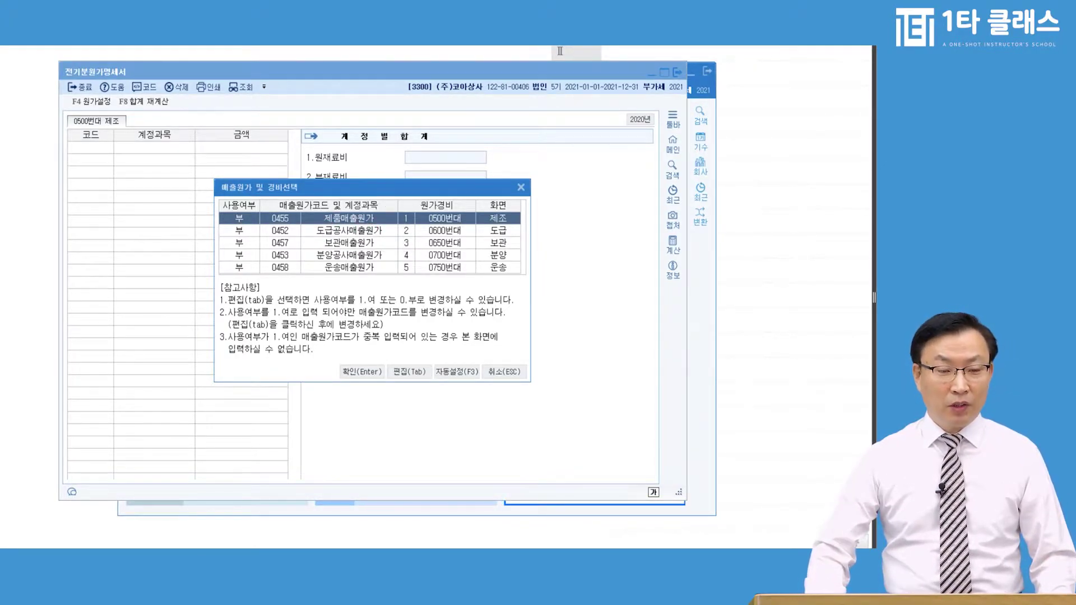
Switch to the Hangul notes document and highlight the 회계1급 lines on 제조부(공장) 500번대 and 영업부(본사) 800번대 expenses
left_click(224, 521)
scroll(67, 354, "down", 6)
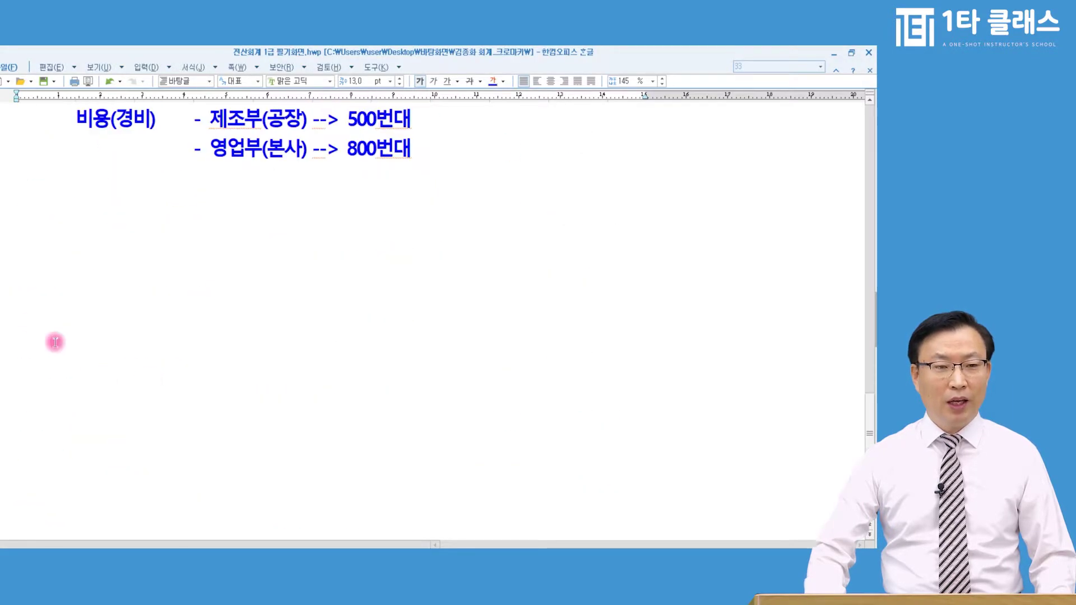
scroll(68, 354, "up", 4)
left_click_drag(5, 309, 5, 359)
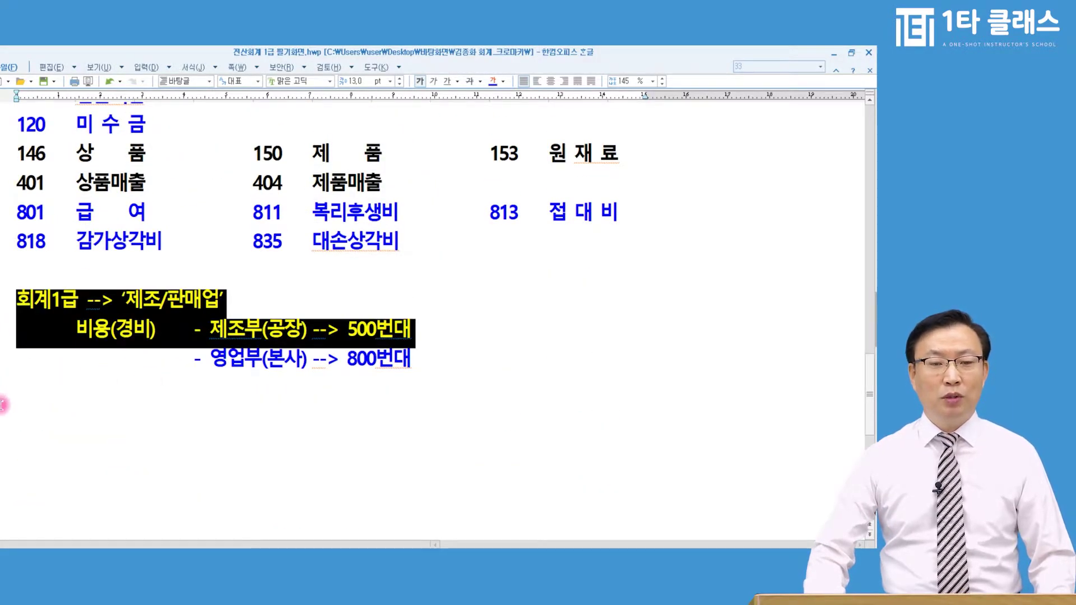
left_click_drag(1, 405, 476, 397)
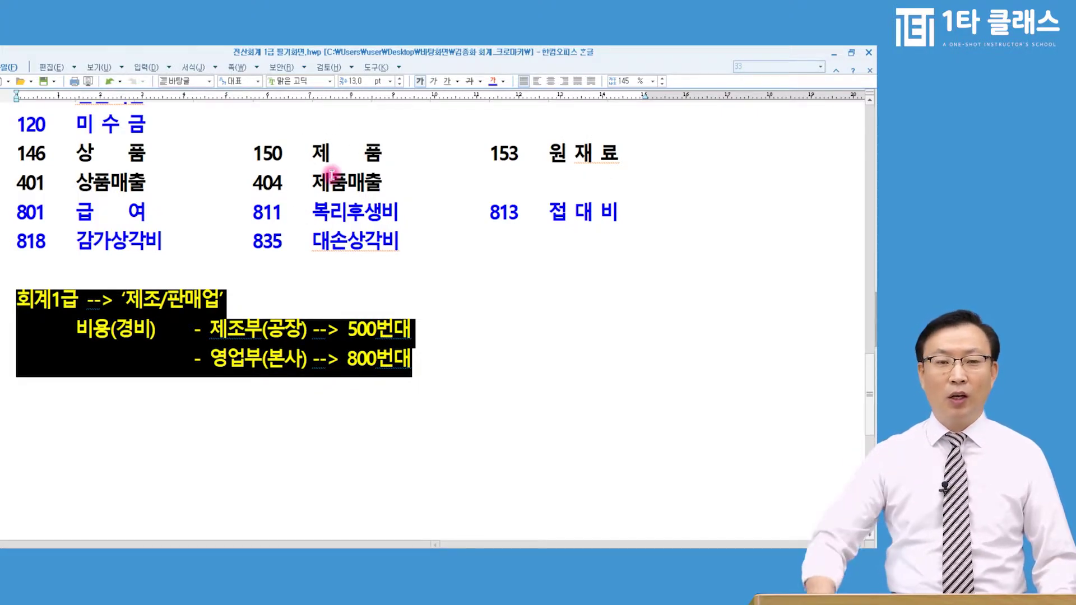
Return to KcLep's 매출원가 및 경비선택 dialog and set 사용여부 for 0455 제품매출원가 to 1.여
key("alt+Tab")
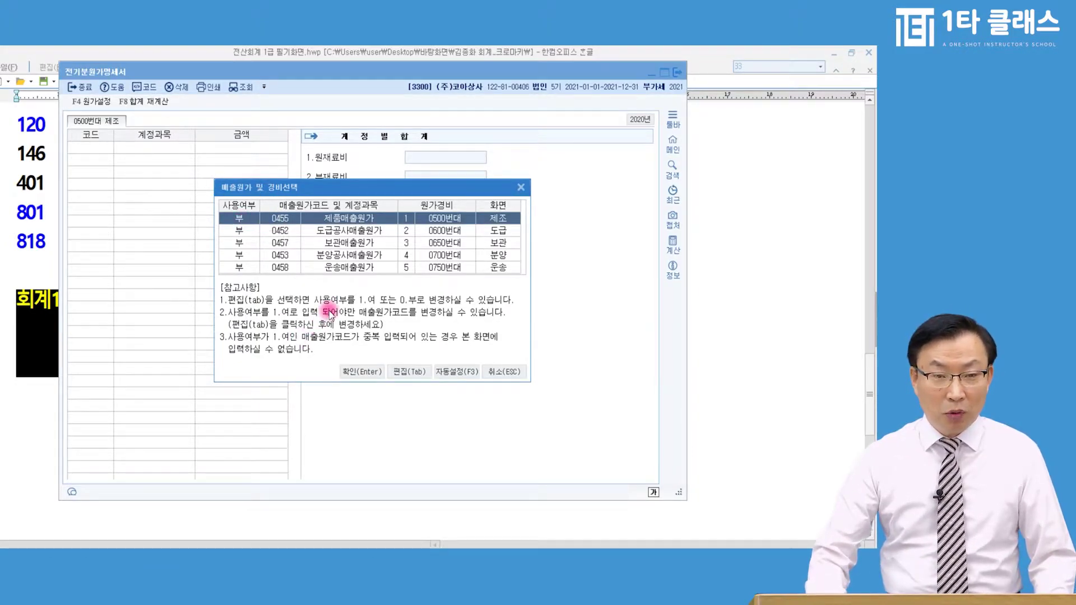
left_click(411, 372)
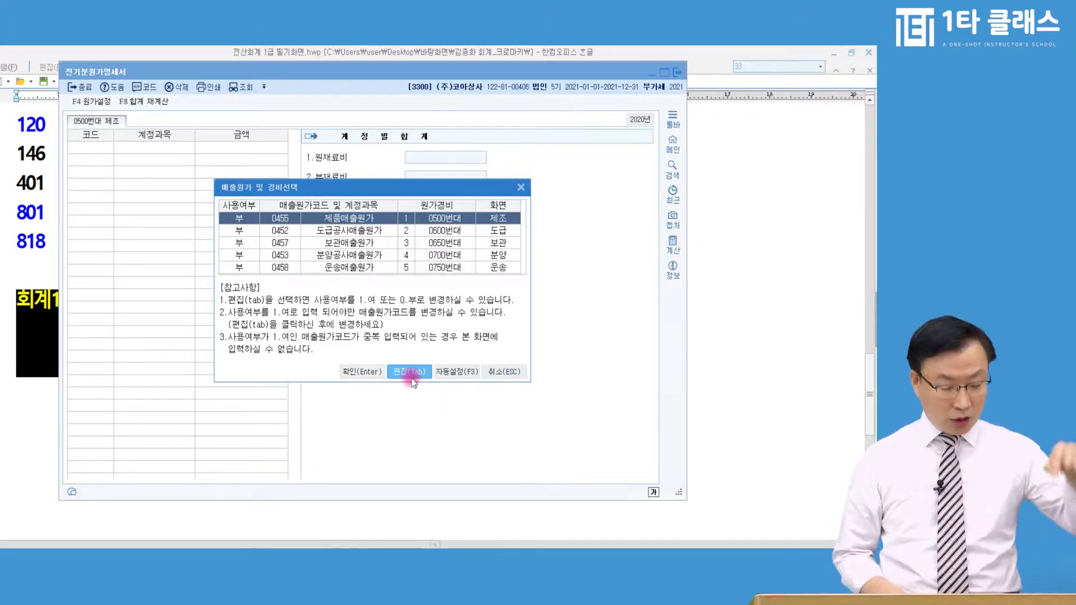
left_click(413, 383)
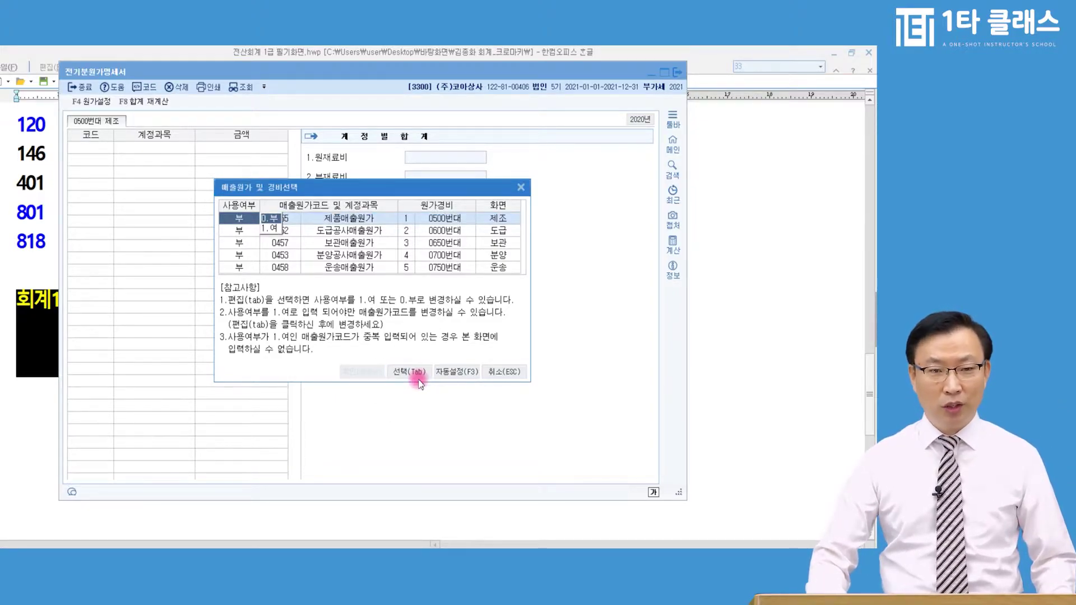
left_click(273, 231)
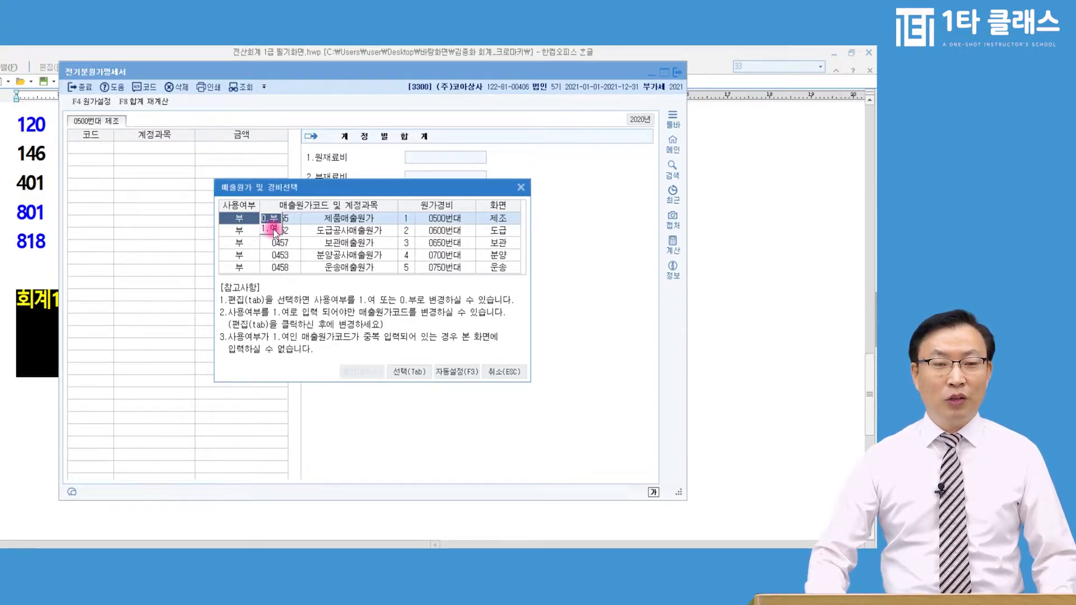
left_click(238, 223)
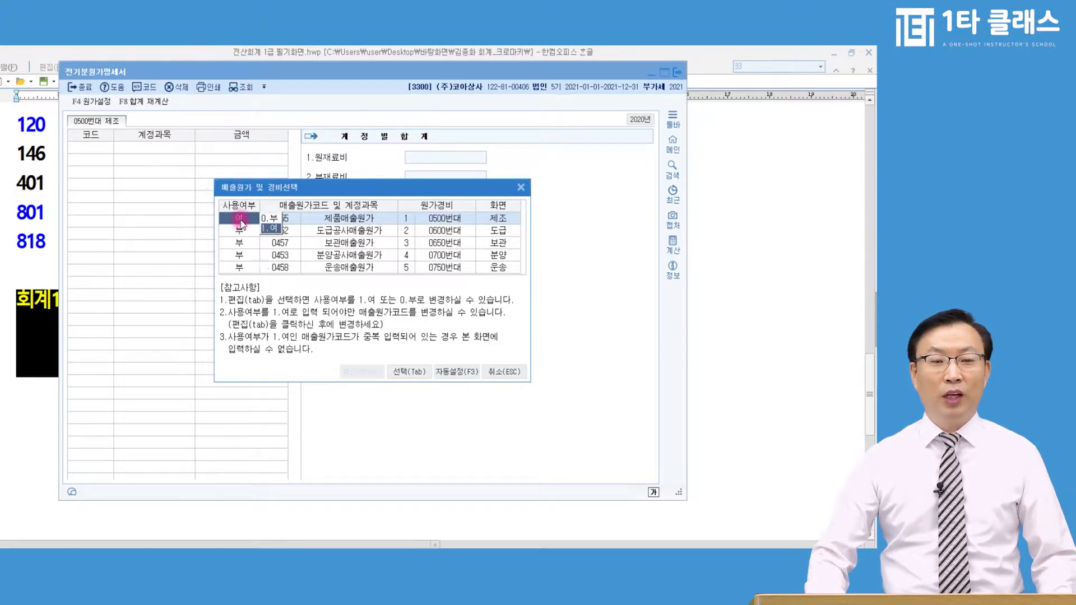
Finish editing the cost selection, confirm the 0500번대 제조 row, and acknowledge the 기말재공품재고액 notice
left_click(409, 371)
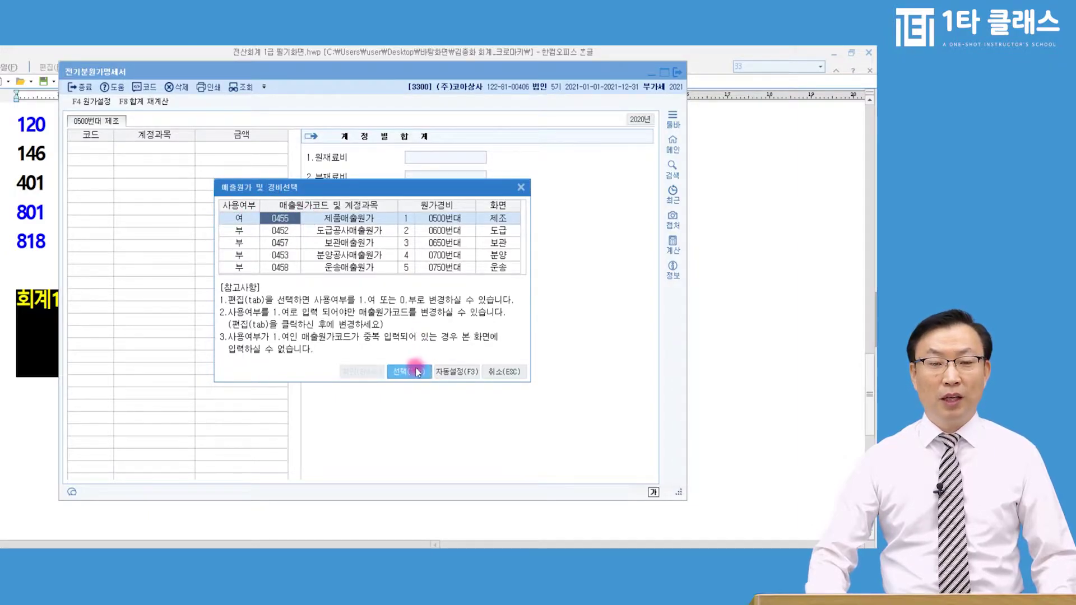
left_click(358, 372)
left_click(421, 372)
left_click(359, 376)
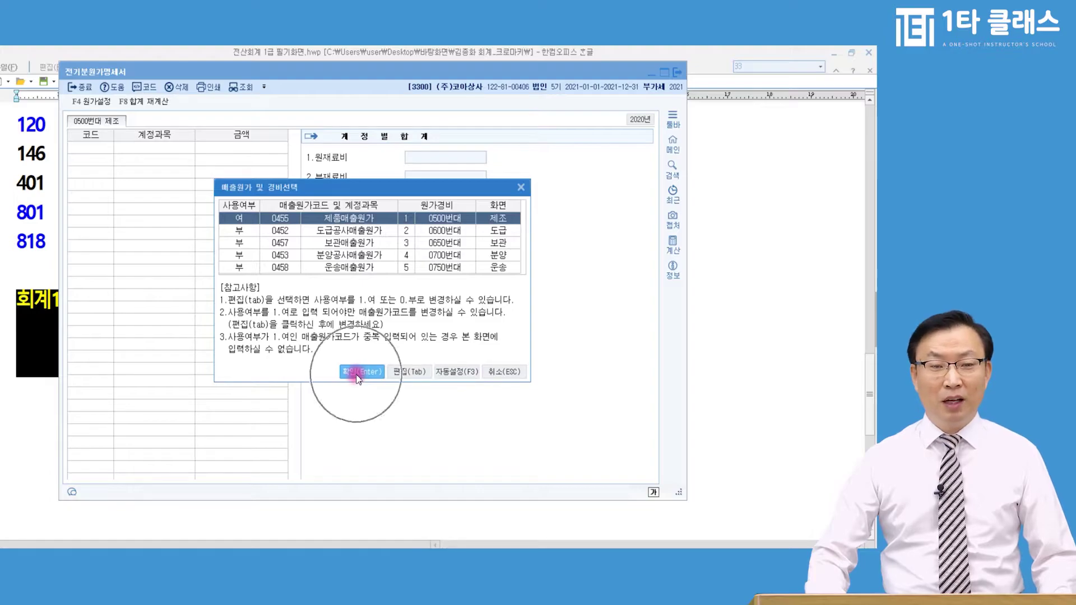
left_click(362, 372)
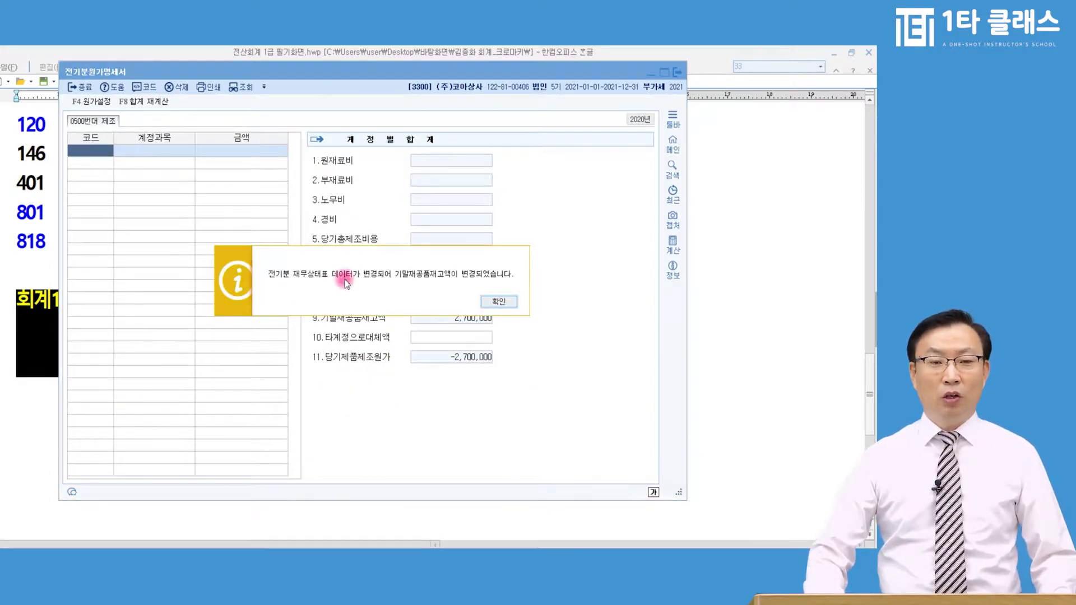
left_click(392, 274)
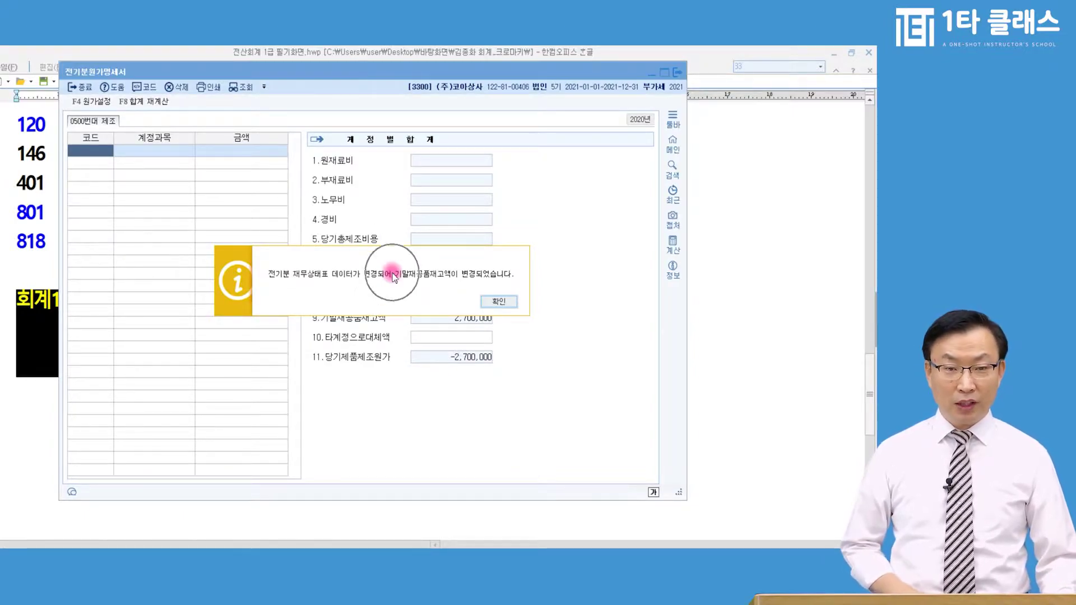
left_click(393, 276)
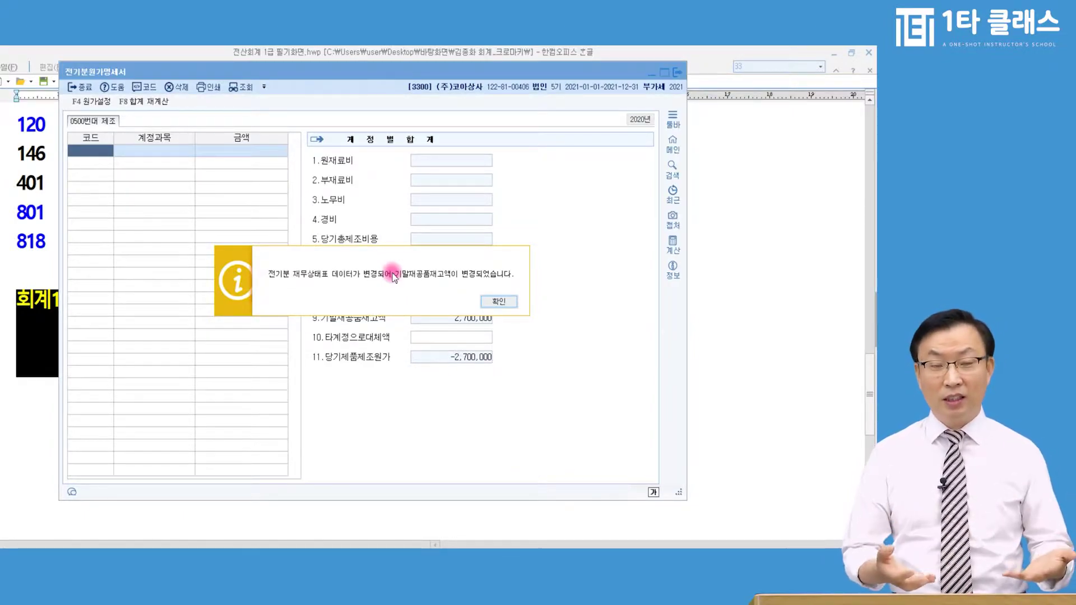
left_click(499, 302)
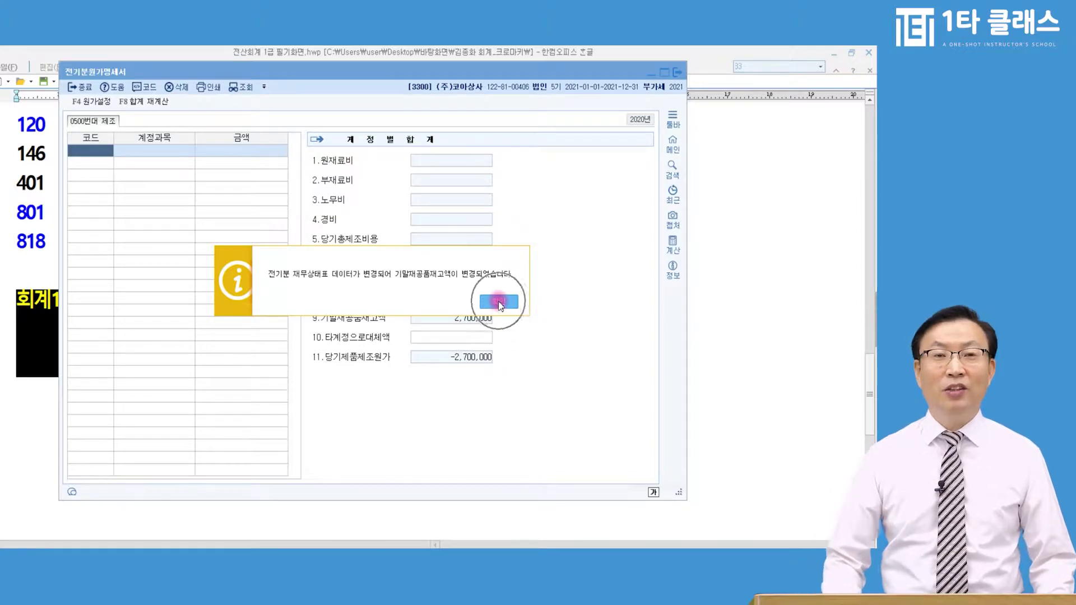
left_click(499, 302)
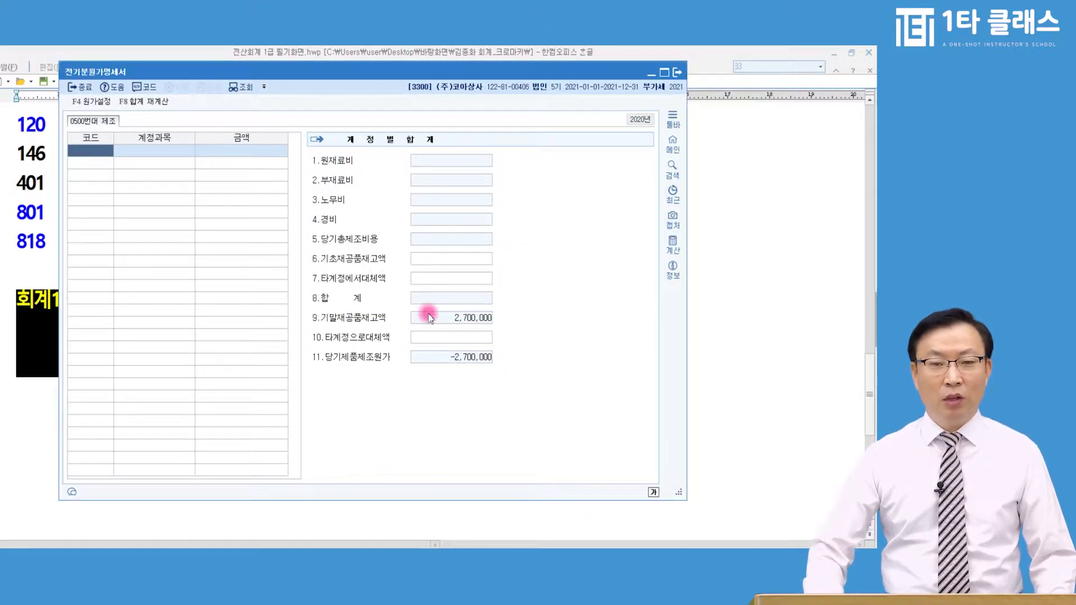
Check 기말재공품재고액 in 전기분원가명세서 against the 0169 재공품 amount in 전기분재무상태표
left_click(458, 322)
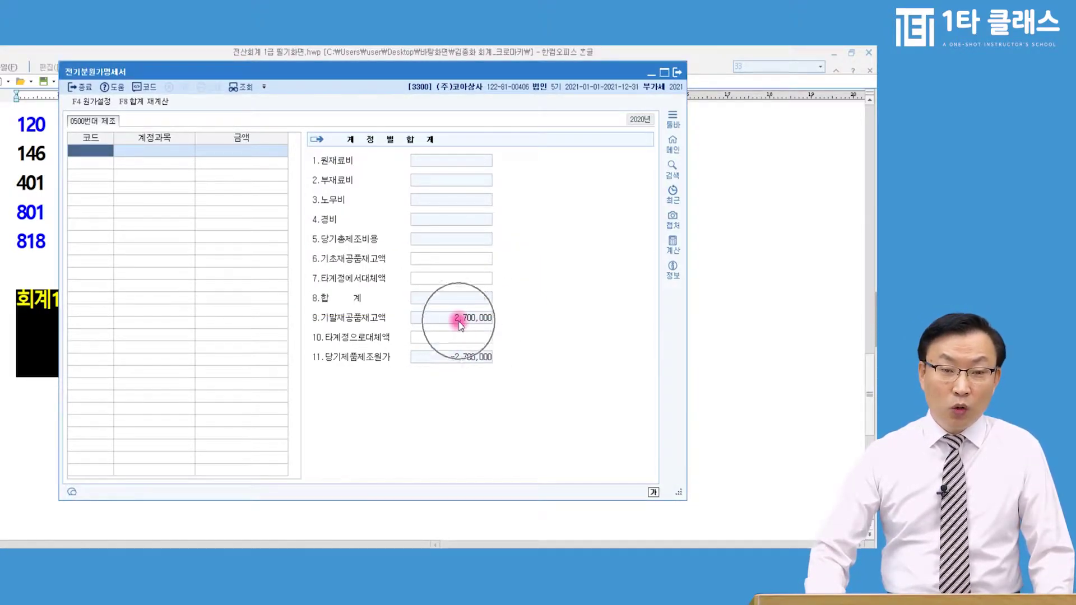
left_click(468, 324)
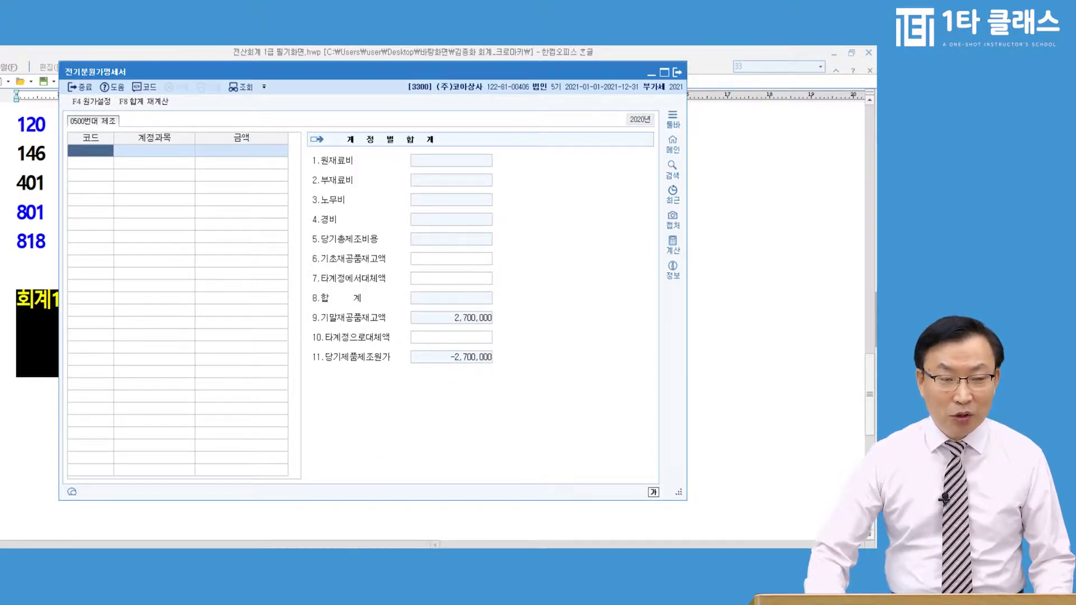
left_click(334, 507)
left_click(154, 348)
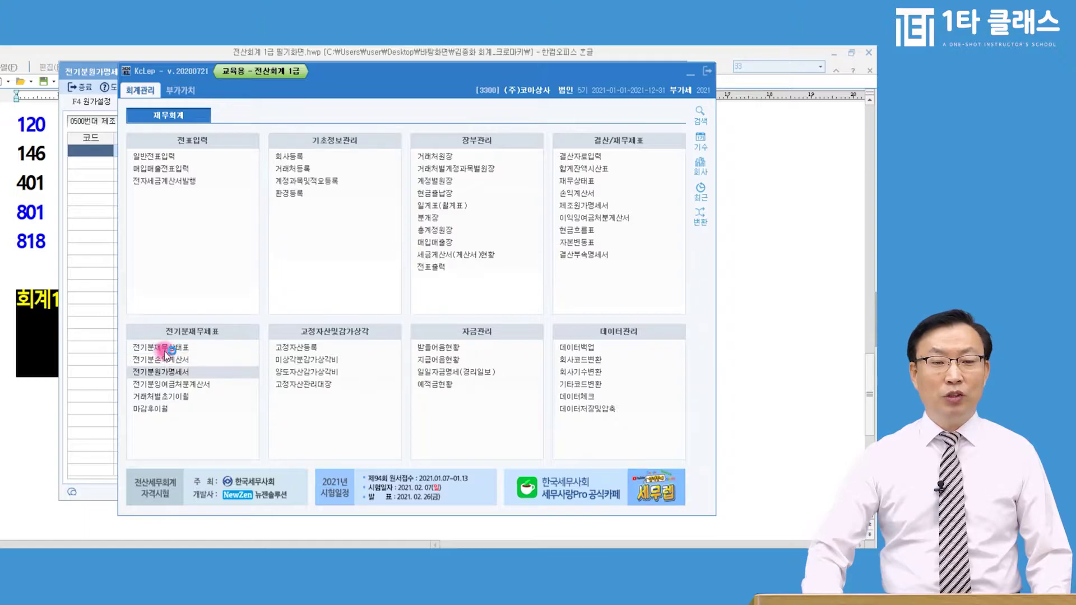
left_click(227, 240)
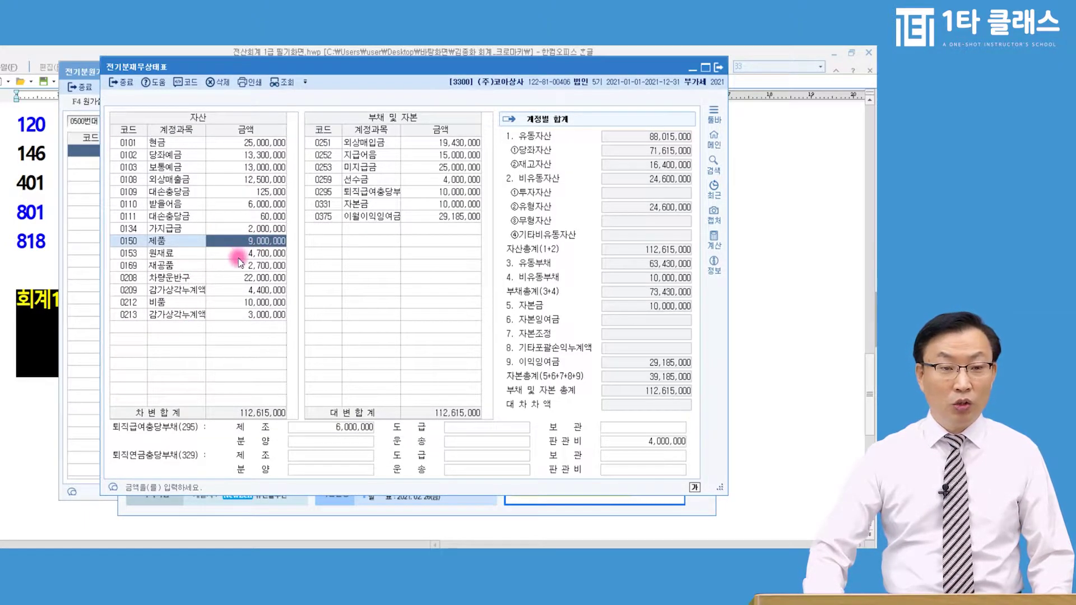
left_click(241, 264)
left_click(250, 272)
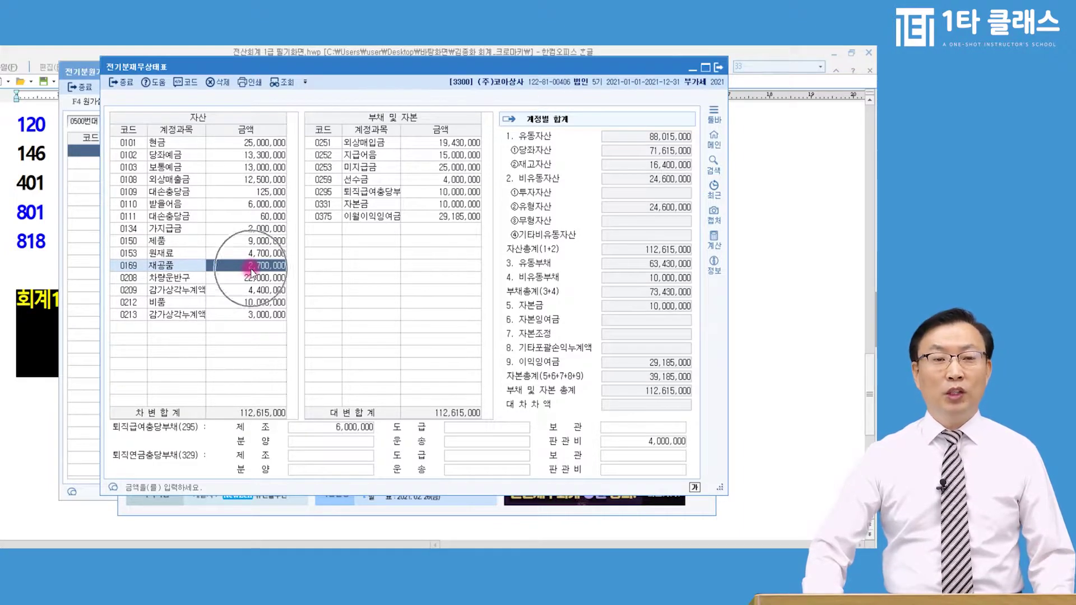
Return to 전기분원가명세서 and consult the textbook's 제조원가명세서 for the accounts and amounts to enter
left_click(90, 249)
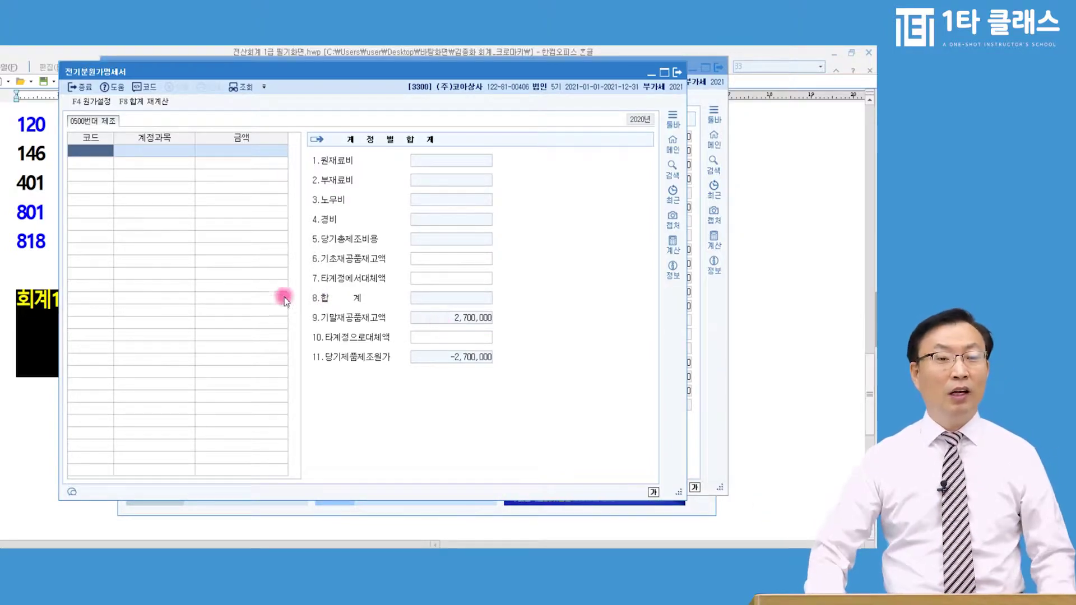
left_click(111, 152)
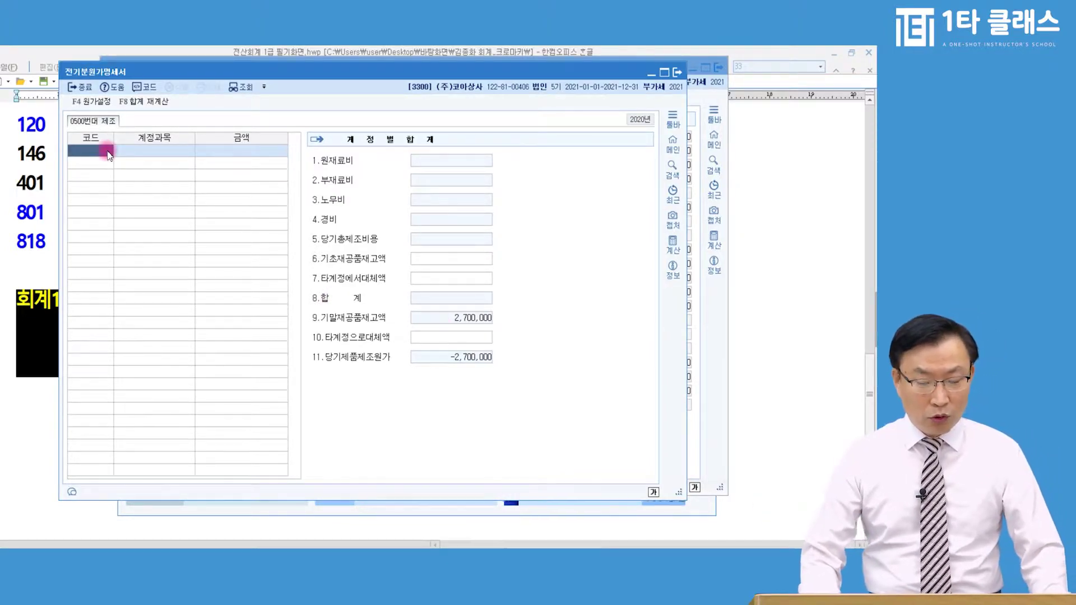
key("alt+Tab")
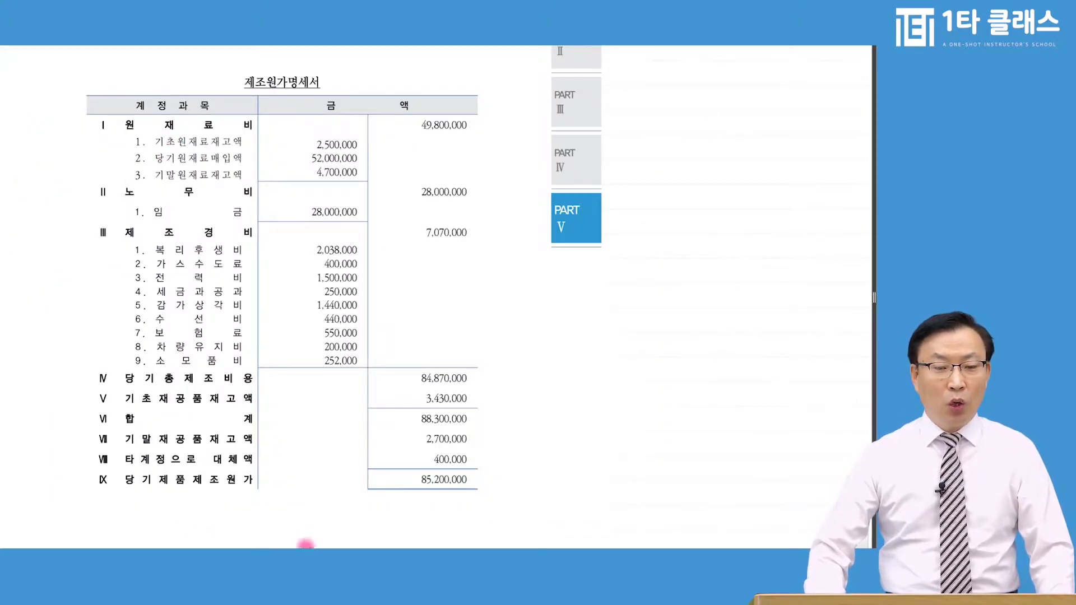
left_click(306, 543)
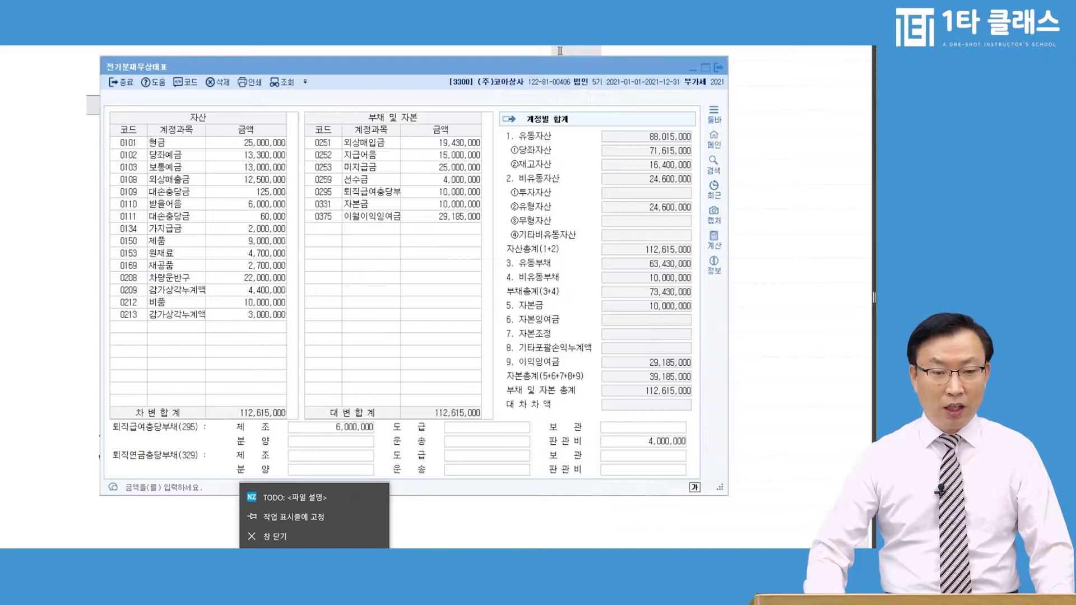
key("Escape")
key("alt+Tab")
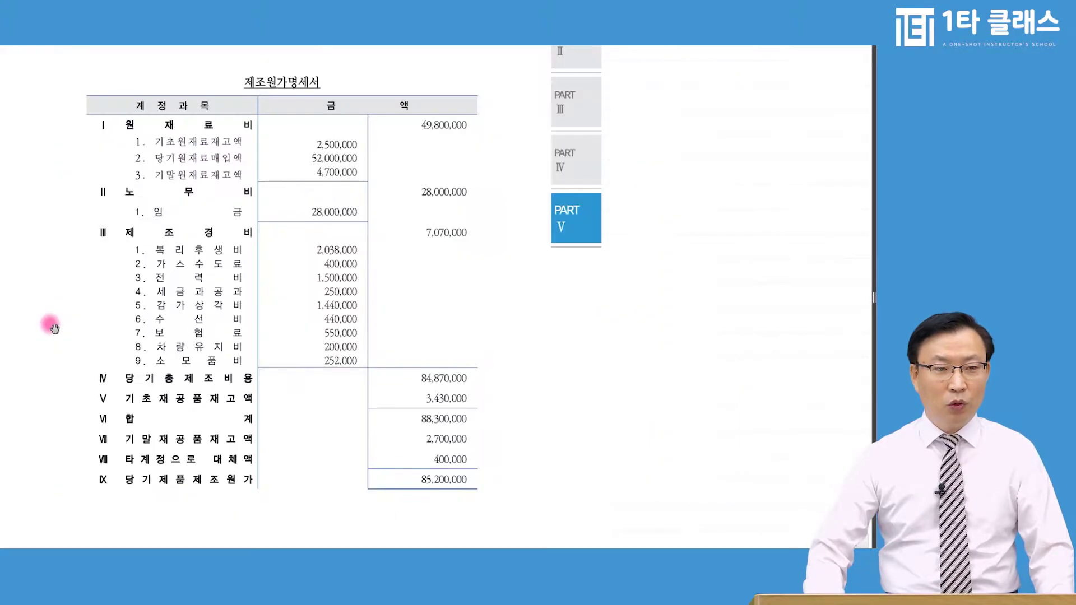
Move the 전기분원가명세서 window clear of the textbook's account list and add account 0501 원재료비 in the first row
key("alt+Tab")
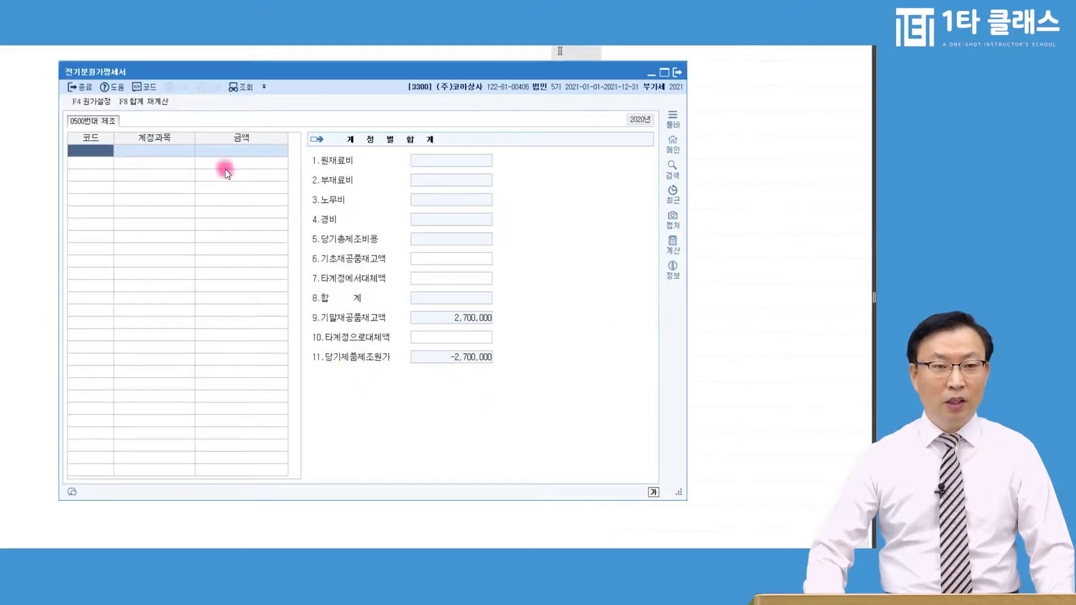
left_click_drag(295, 74, 477, 81)
left_click(312, 181)
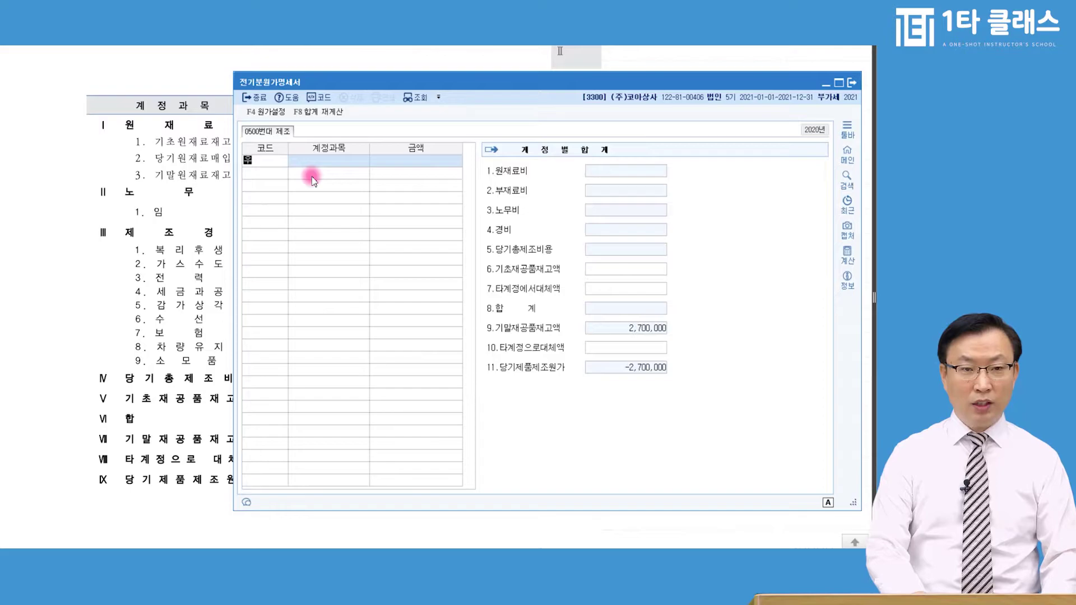
type("원재")
key("Return")
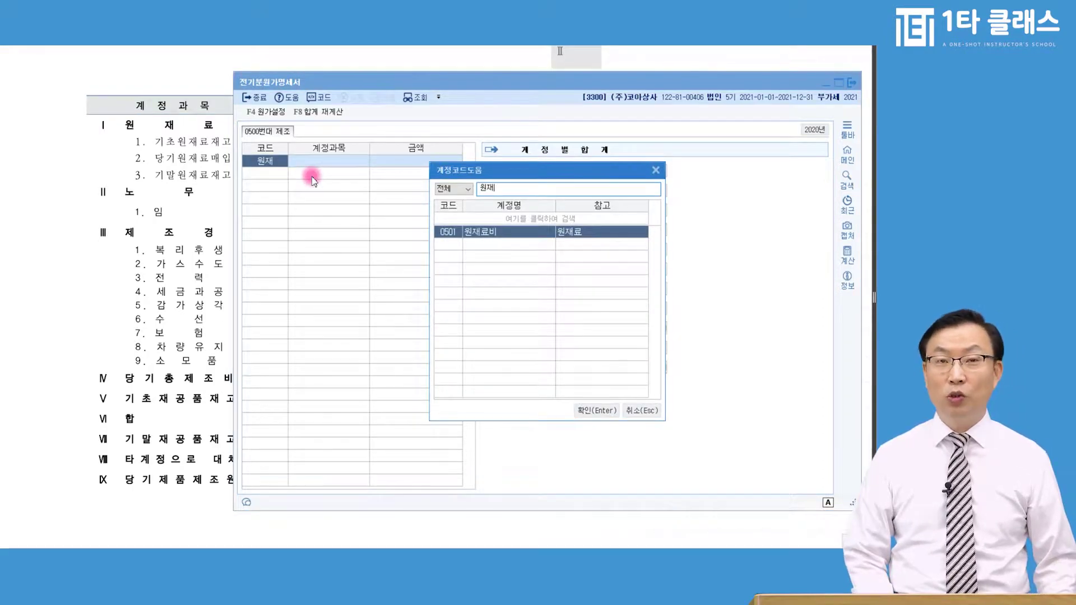
key("Return")
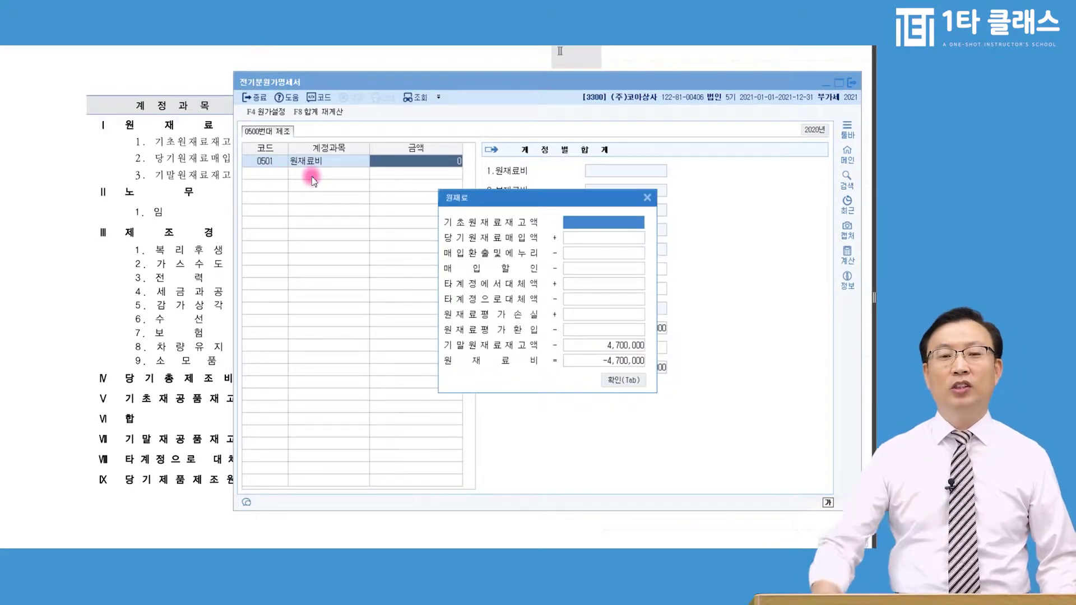
Move the 원재료 dialog aside and compare its 기말원재료재고액 with the textbook's 제조원가명세서
left_click_drag(448, 196, 324, 188)
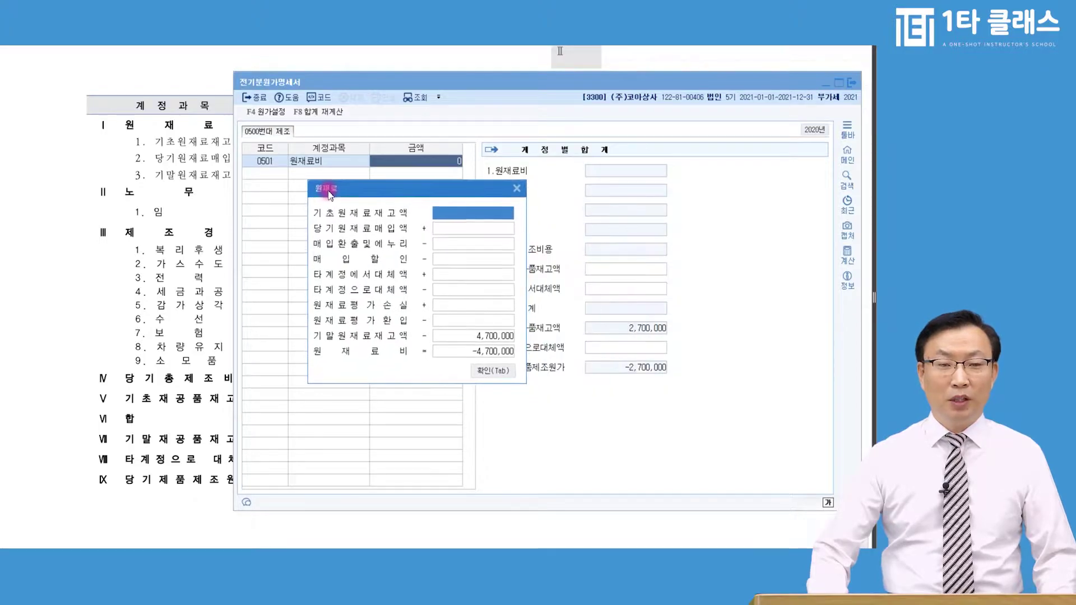
left_click(458, 224)
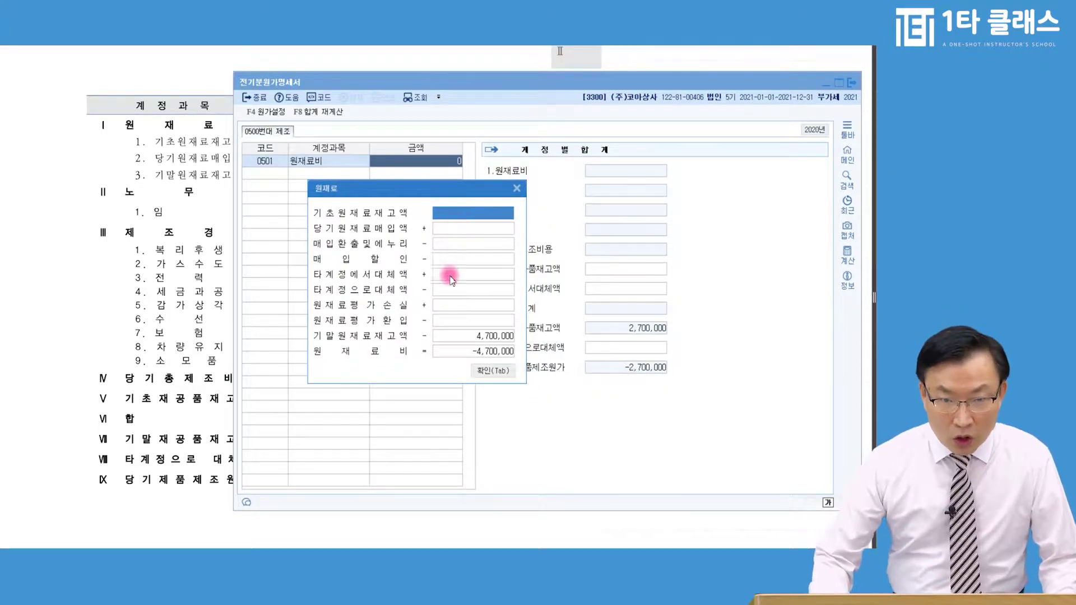
left_click(469, 336)
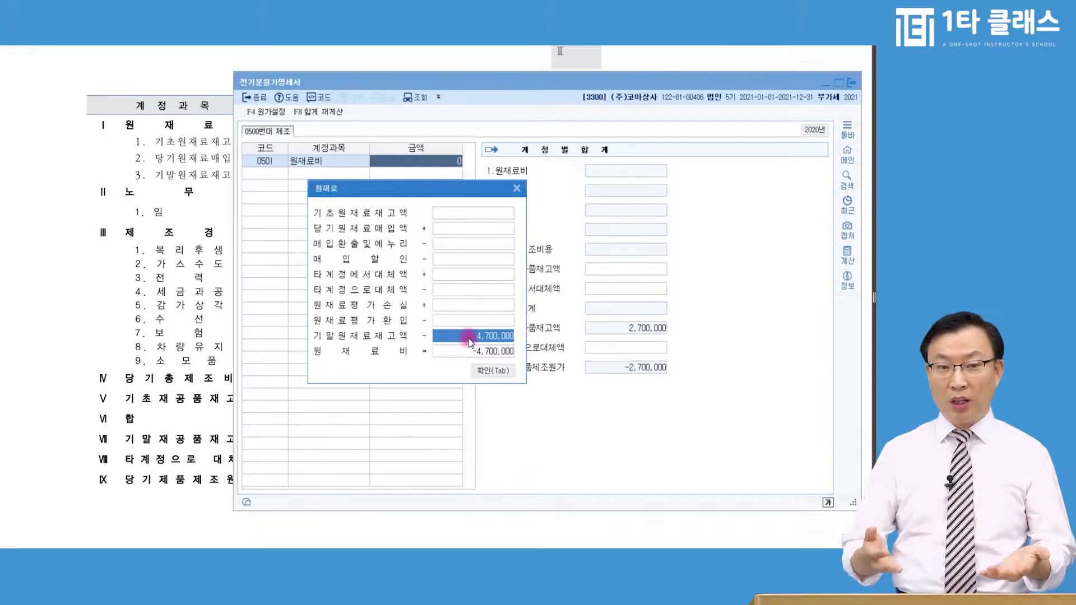
left_click(237, 175)
left_click(307, 175)
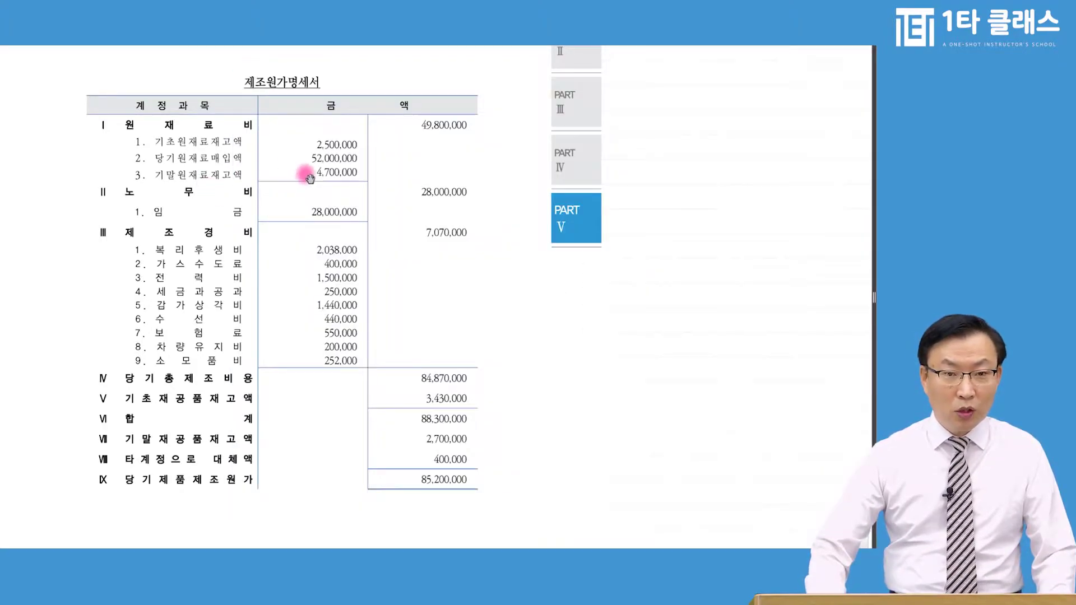
Check the 0153 원재료 amount in 전기분재무상태표 against 기말원재료재고액, and return to the 원재료 dialog of 전기분원가명세서
left_click(271, 526)
left_click(485, 332)
left_click(348, 540)
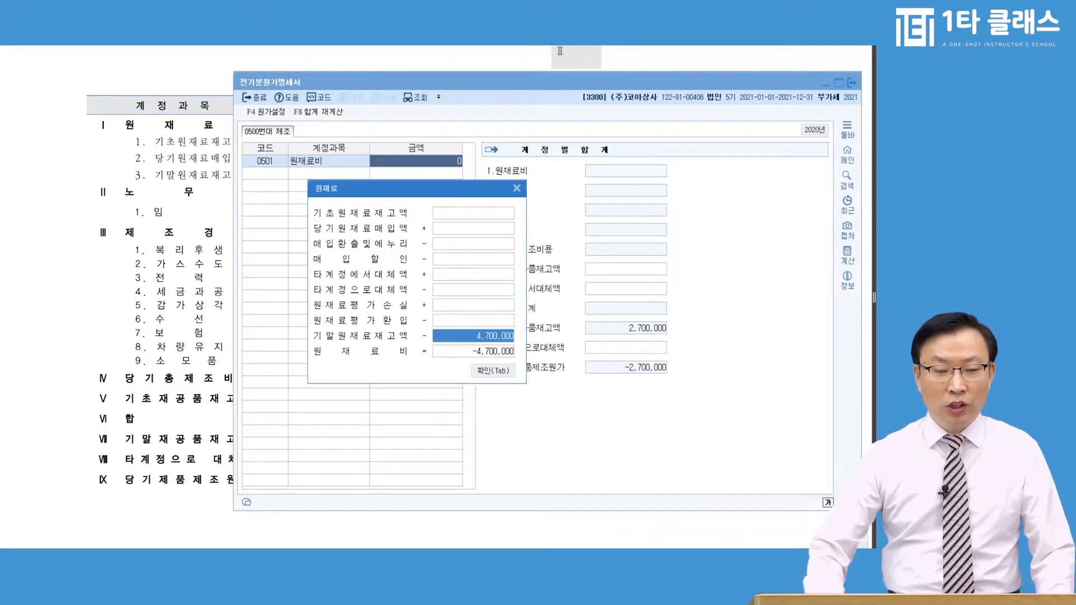
left_click_drag(312, 66, 337, 77)
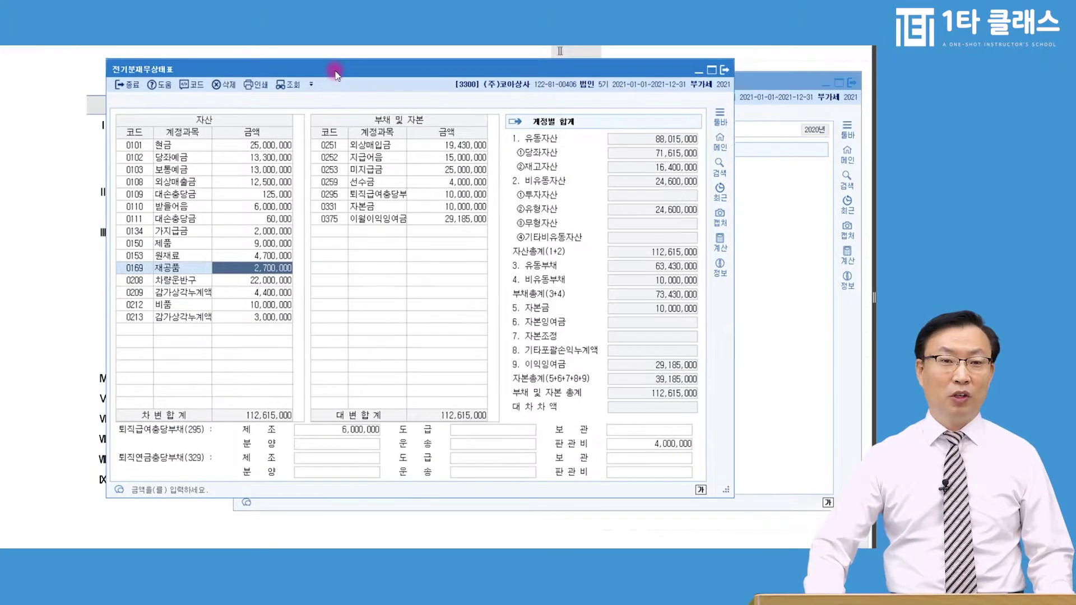
left_click(180, 256)
left_click(251, 256)
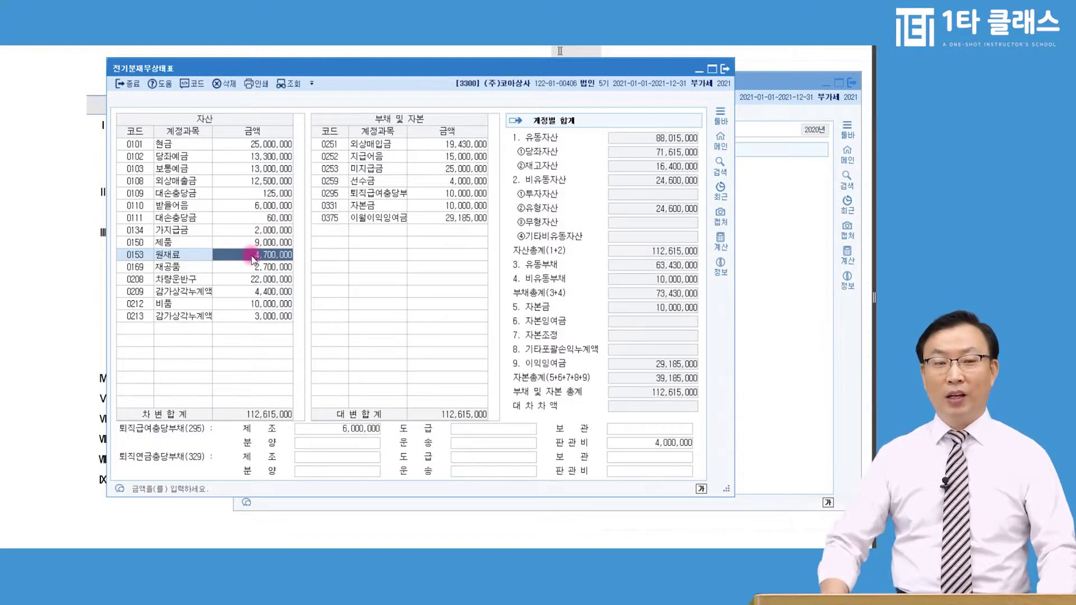
left_click(77, 300)
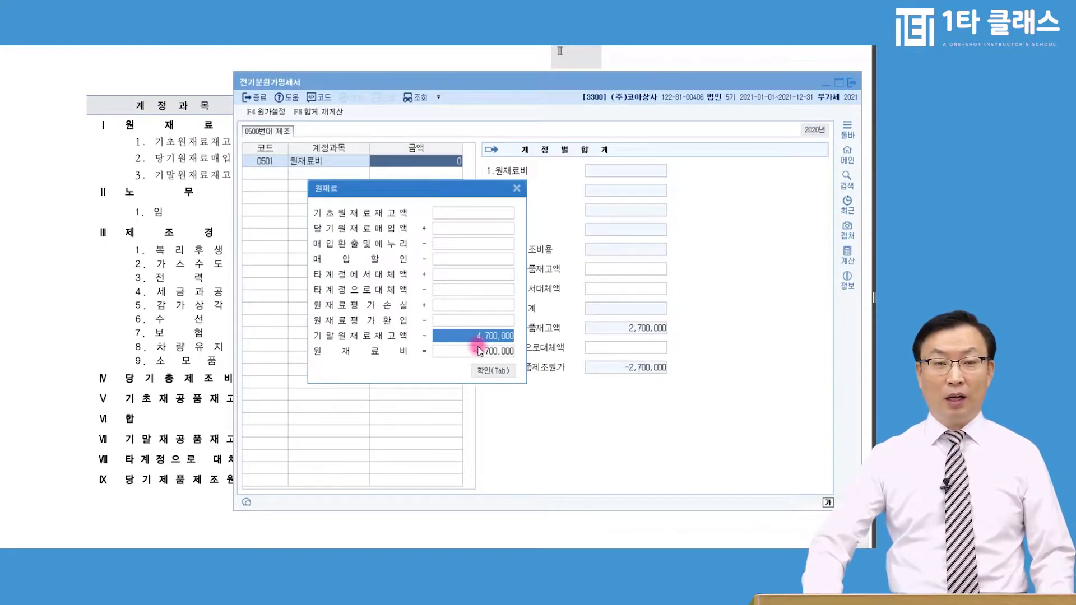
Enter 기초원재료재고액 2,500,000 and 당기원재료매입액 52,000,000 in the 원재료 dialog and accept the entries
left_click(473, 213)
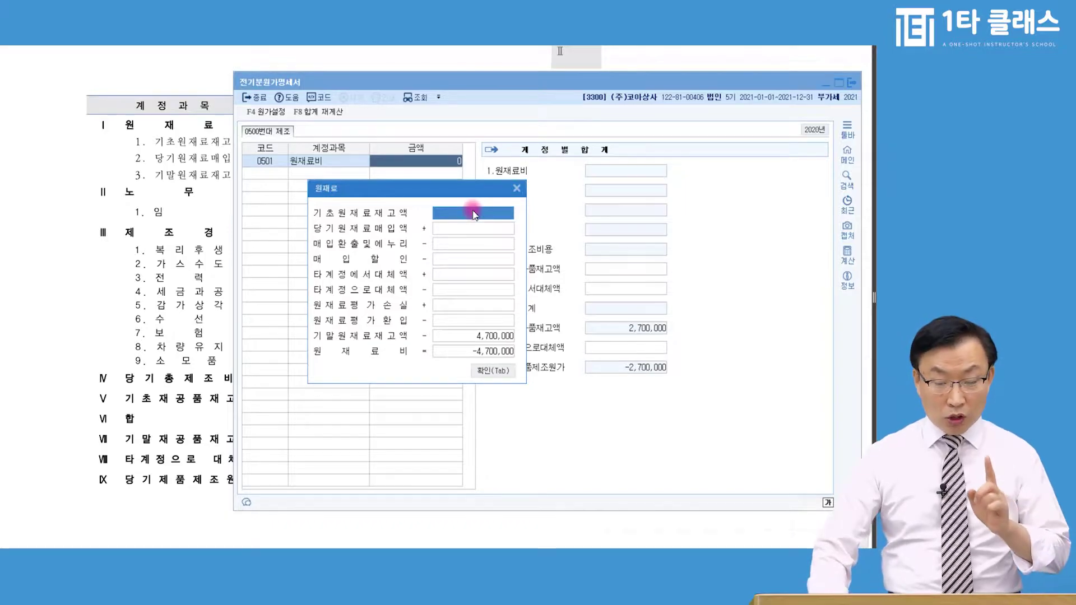
type("3")
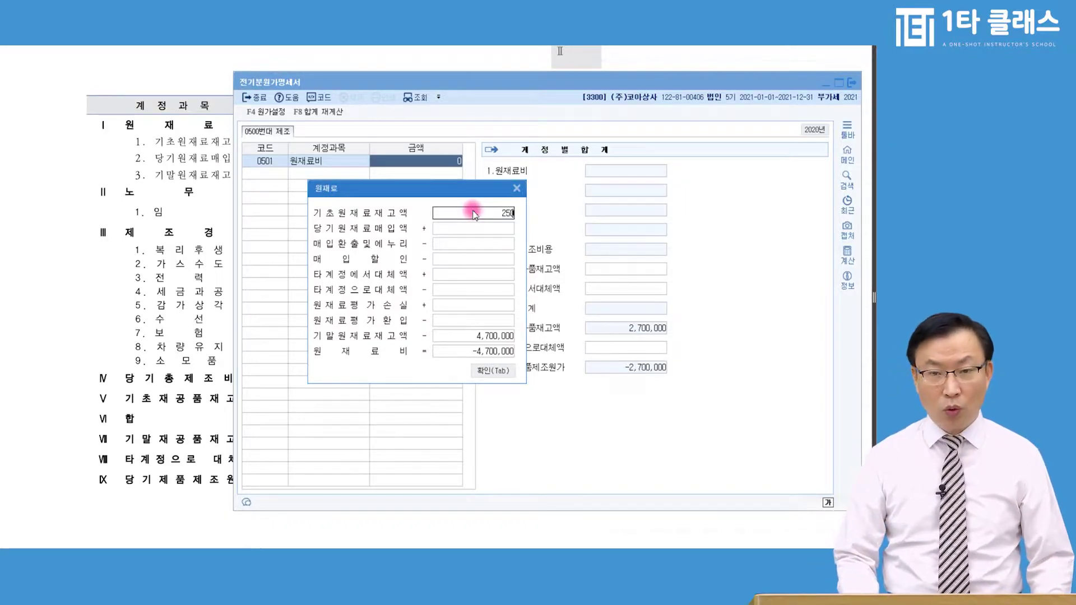
key("Return")
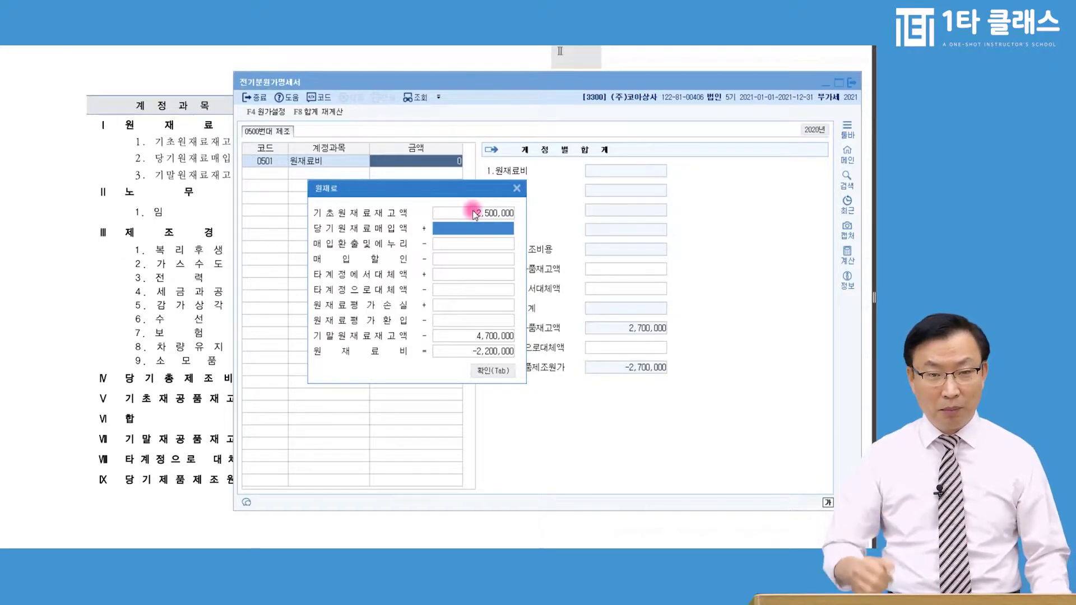
type("52,000,000")
key("Return")
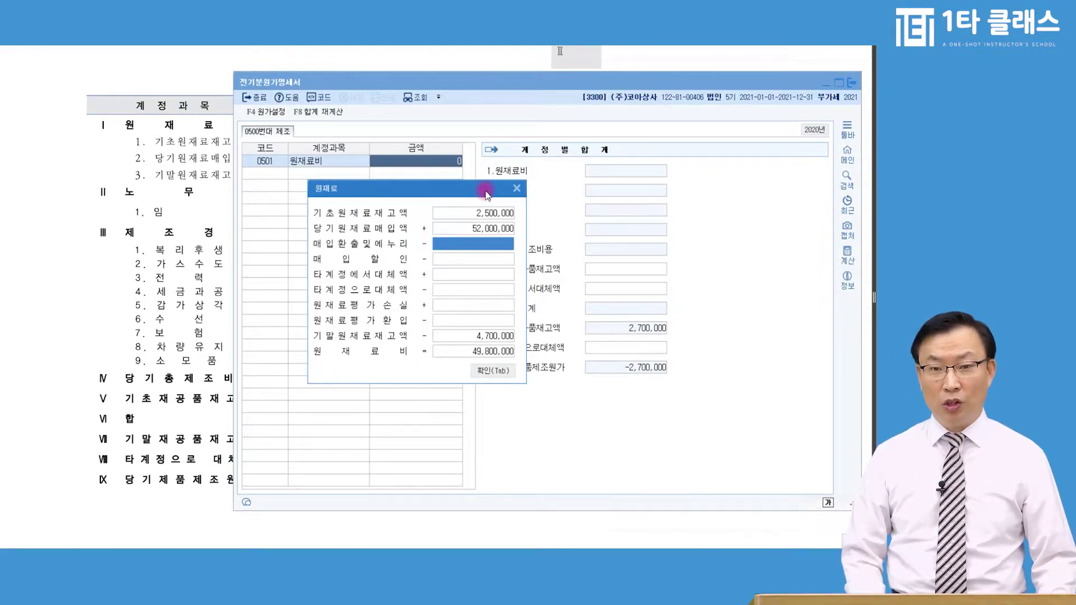
left_click(480, 336)
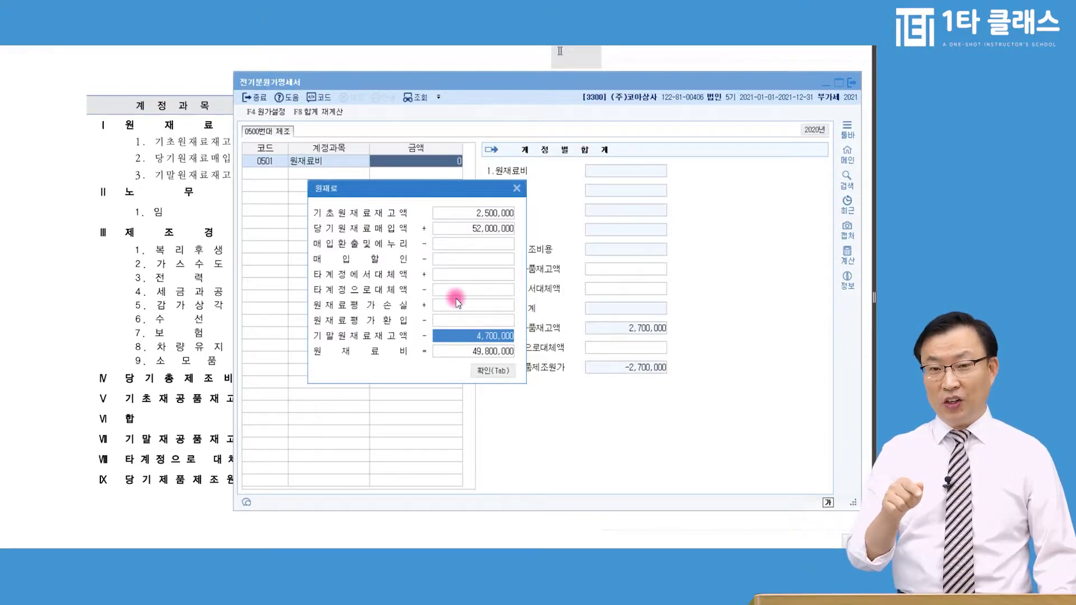
left_click(469, 339)
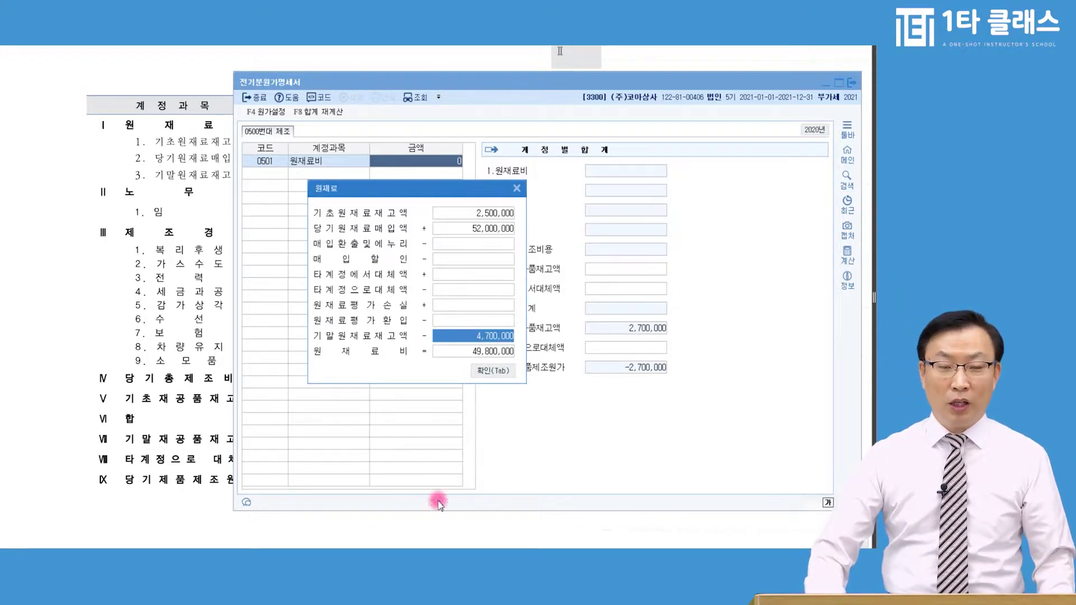
right_click(322, 548)
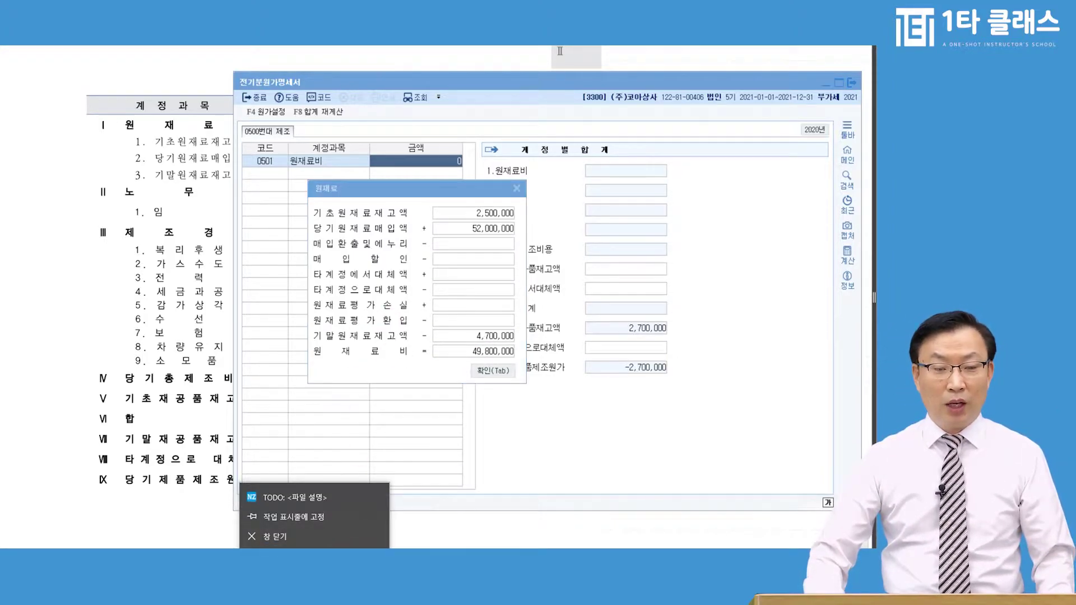
key("Escape")
key("Tab")
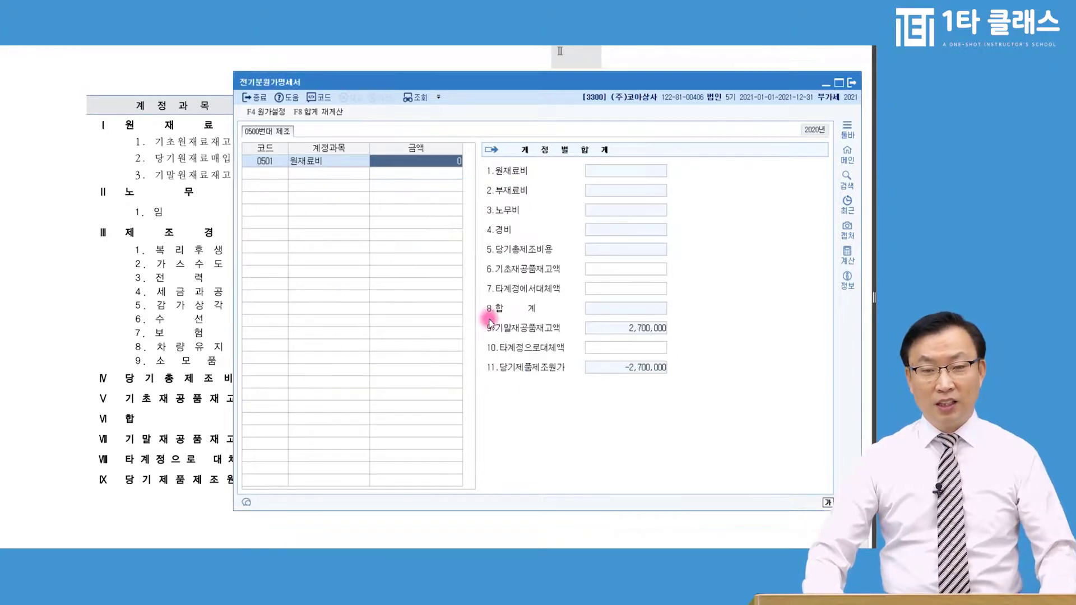
Move the 전기분원가명세서 window aside and set the 0153 원재료 amount in 전기분재무상태표 to 6,000,000
left_click_drag(466, 87, 367, 88)
left_click(276, 540)
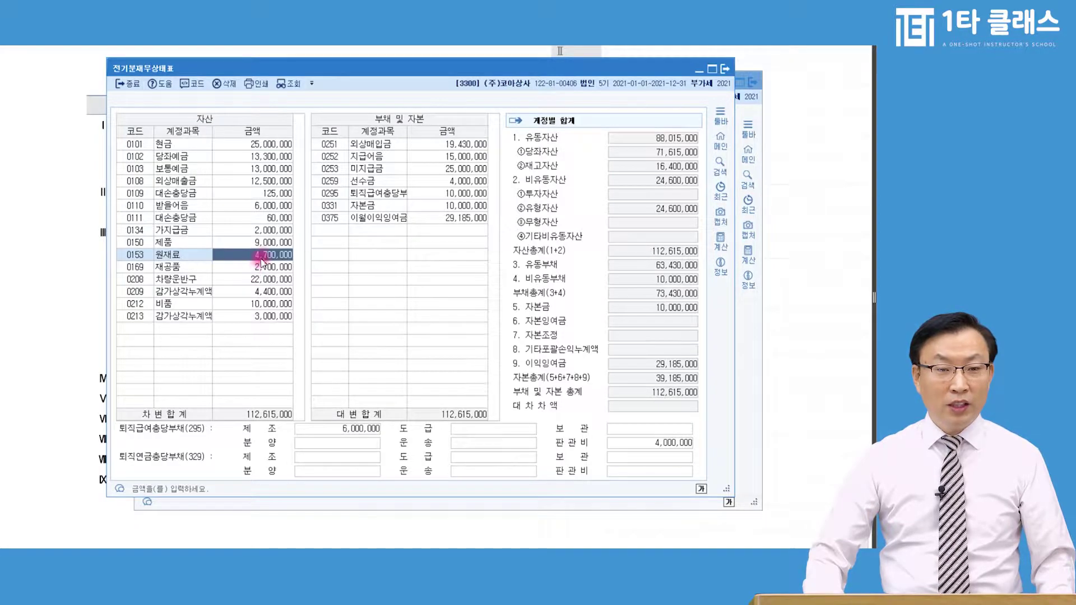
type("6000000")
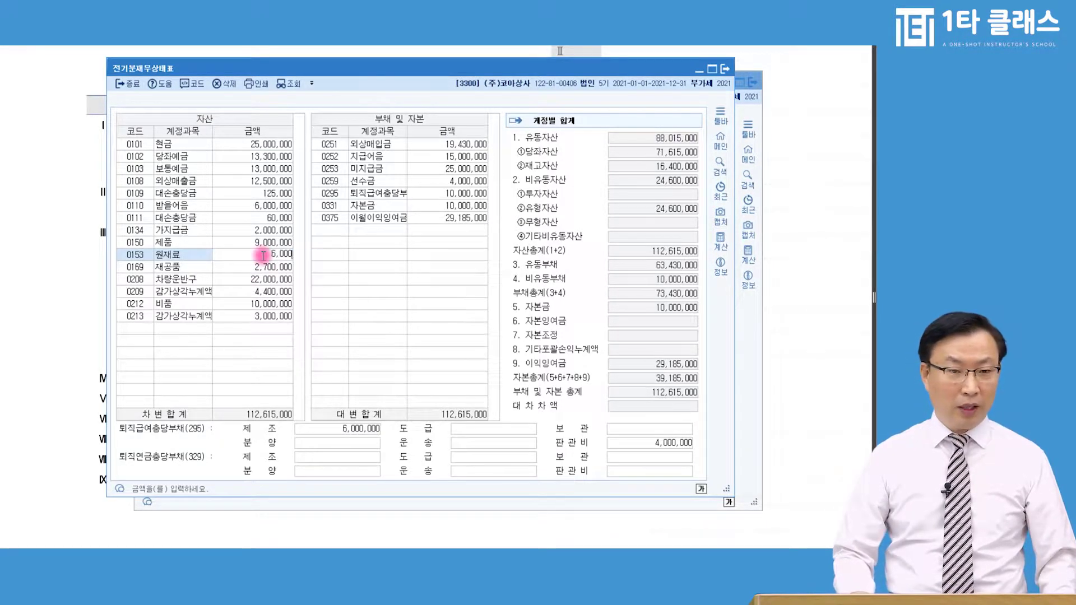
key("Return")
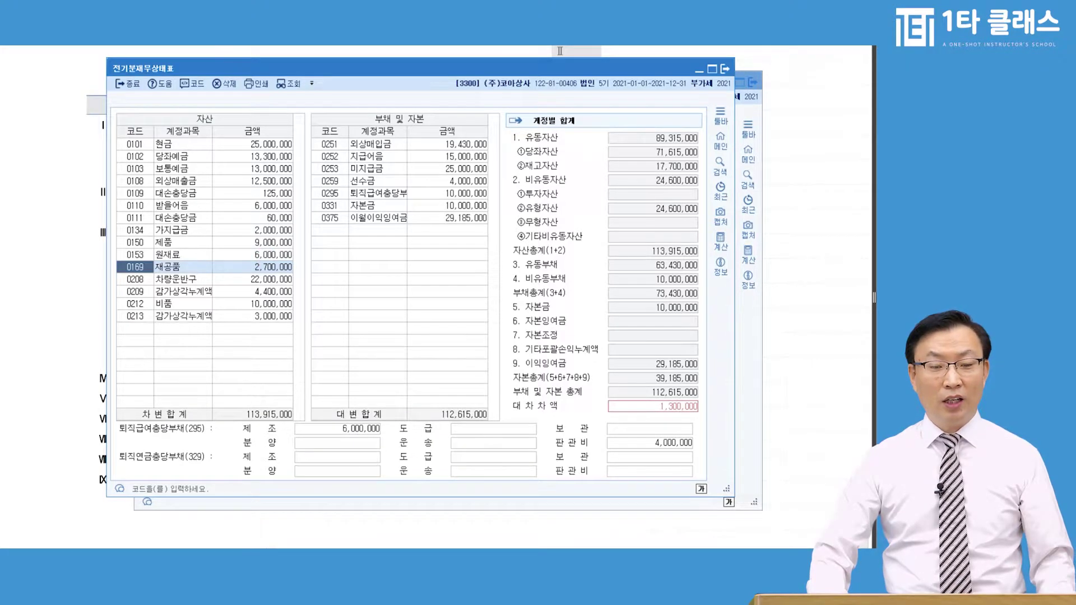
Return to 전기분원가명세서 and inspect 기말원재료재고액 in the 원재료 dialog of account 0501
key("ctrl+Tab")
left_click(319, 96)
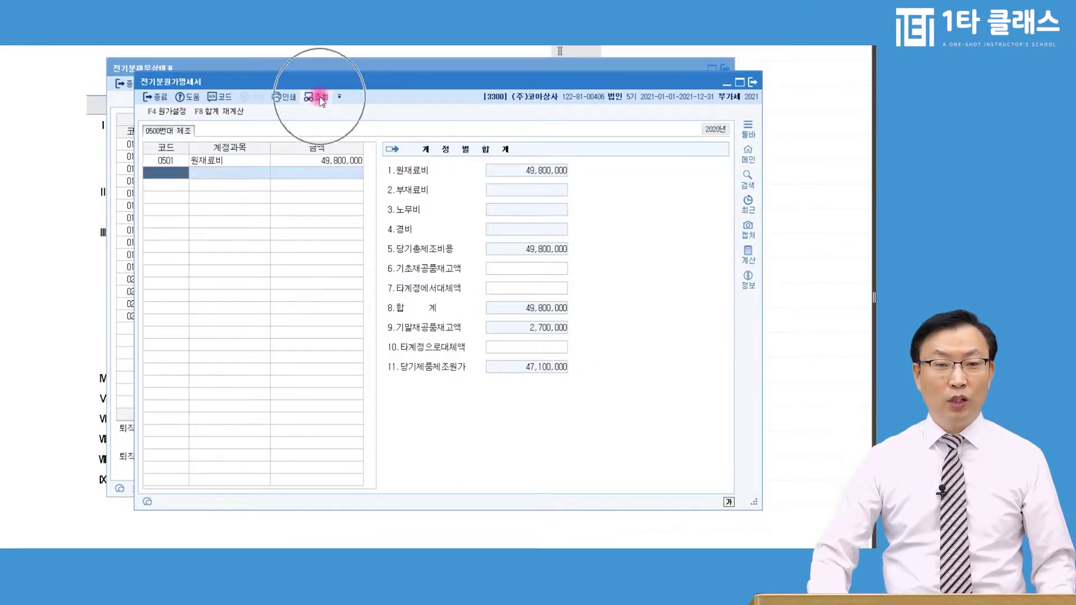
left_click(316, 161)
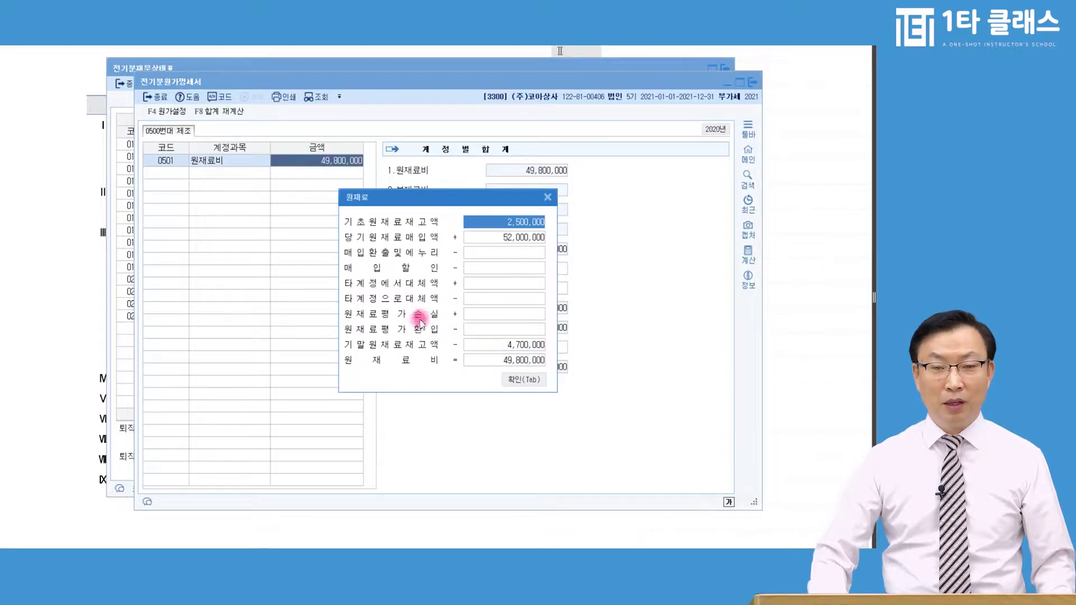
left_click(502, 344)
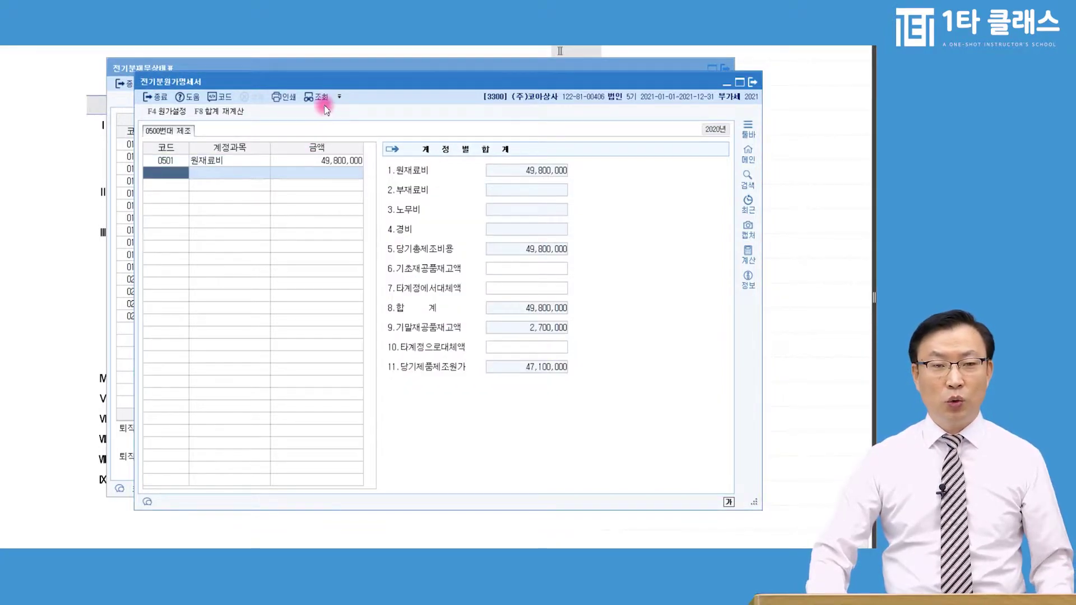
Reload 전기분원가명세서 from the balance sheet data and recheck 기말원재료재고액 for 원재료비
left_click(318, 98)
left_click(464, 313)
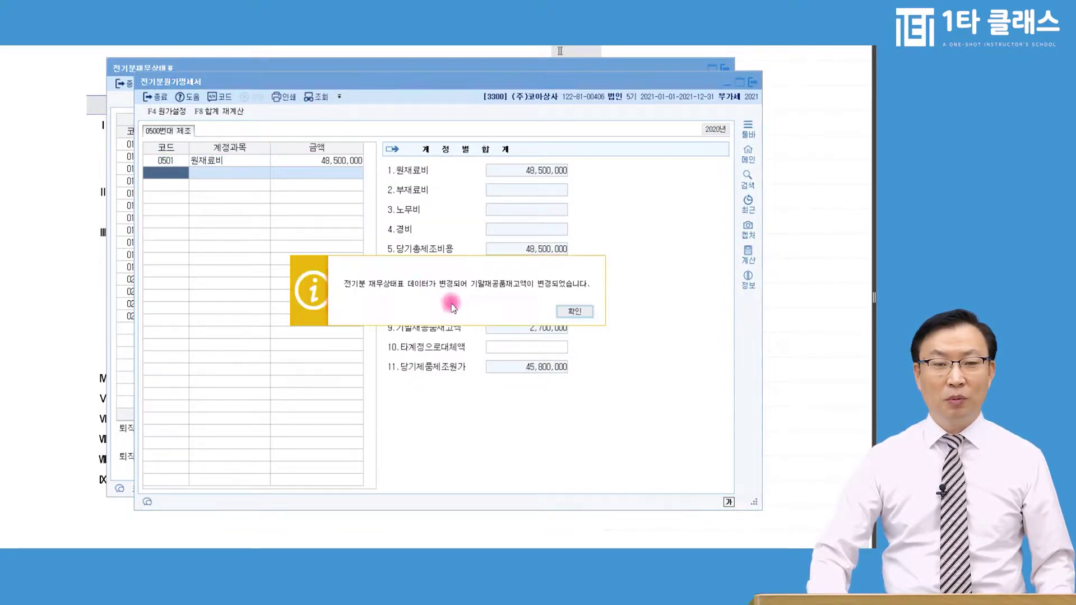
left_click(565, 318)
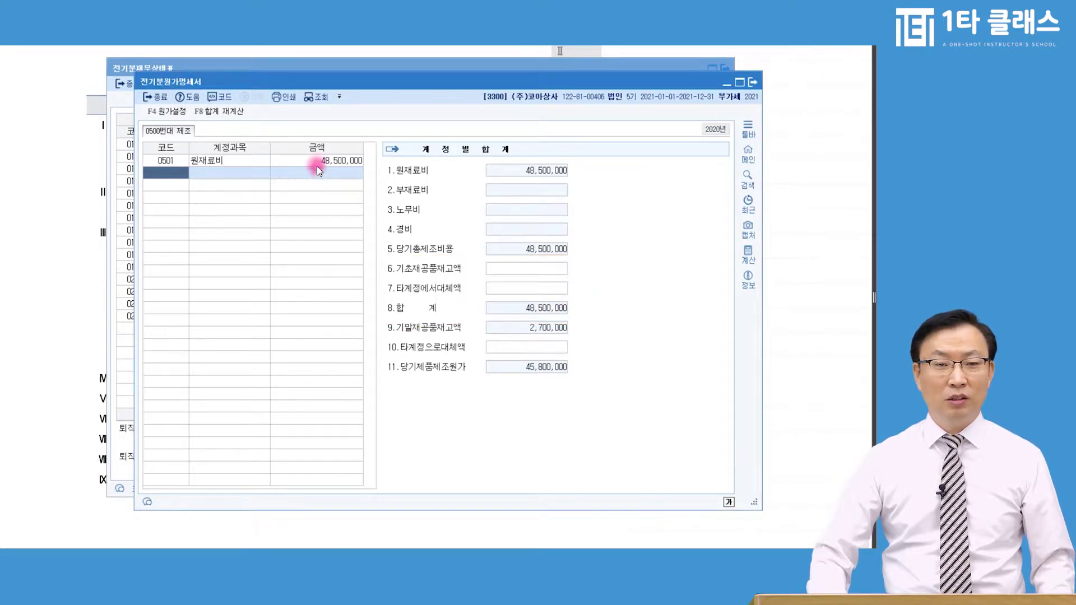
left_click(336, 161)
left_click(500, 348)
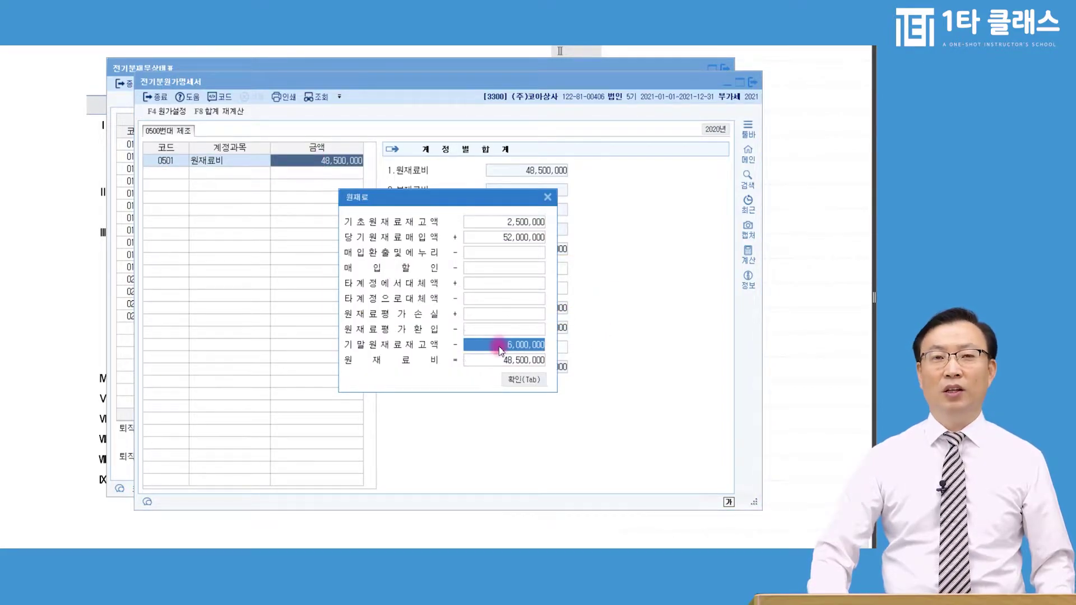
Close the open statements, reopen 전기분재무상태표 to review the 0153 원재료 amount, and close it again
key("Escape")
key("Escape")
key("Escape")
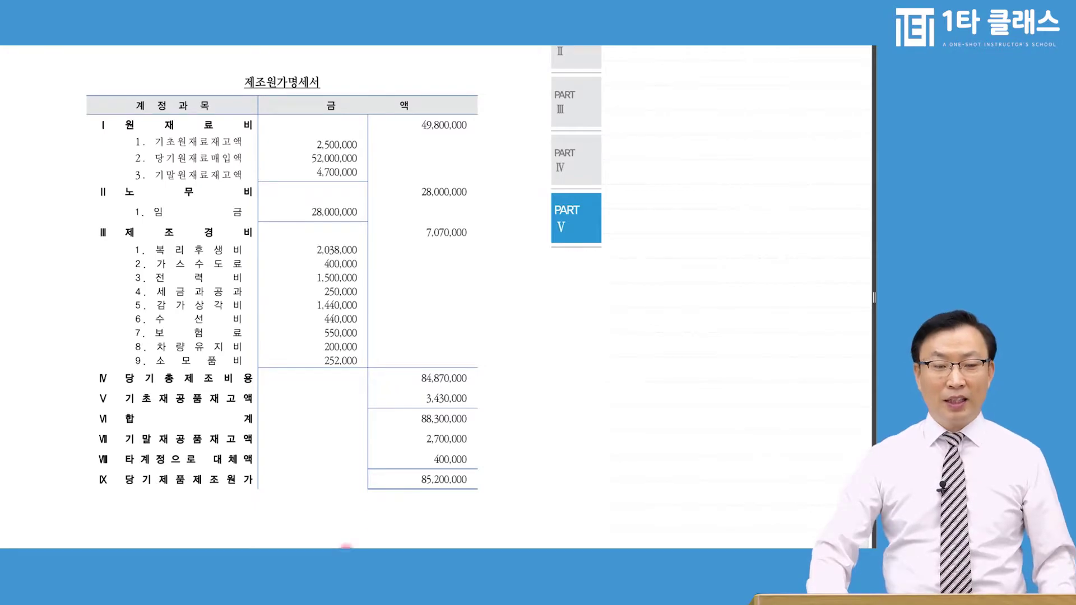
left_click(352, 543)
left_click(177, 348)
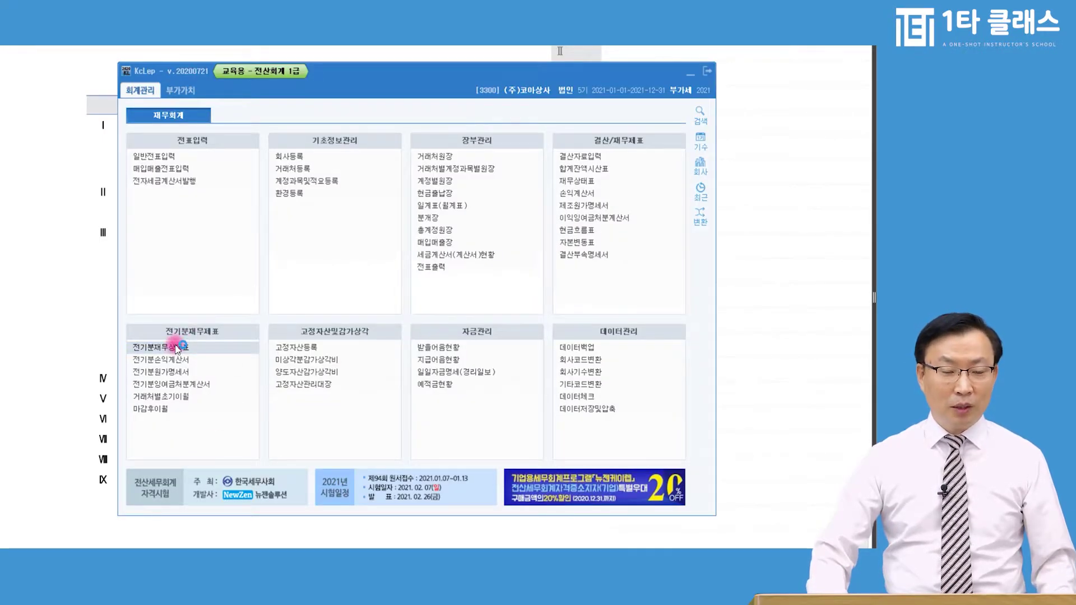
left_click(262, 254)
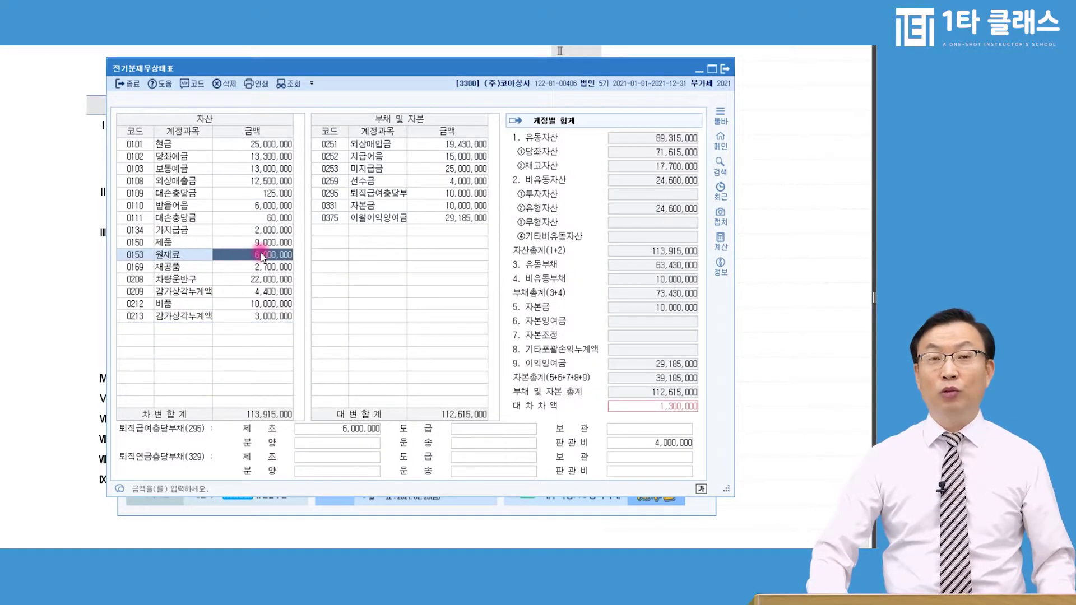
key("Escape")
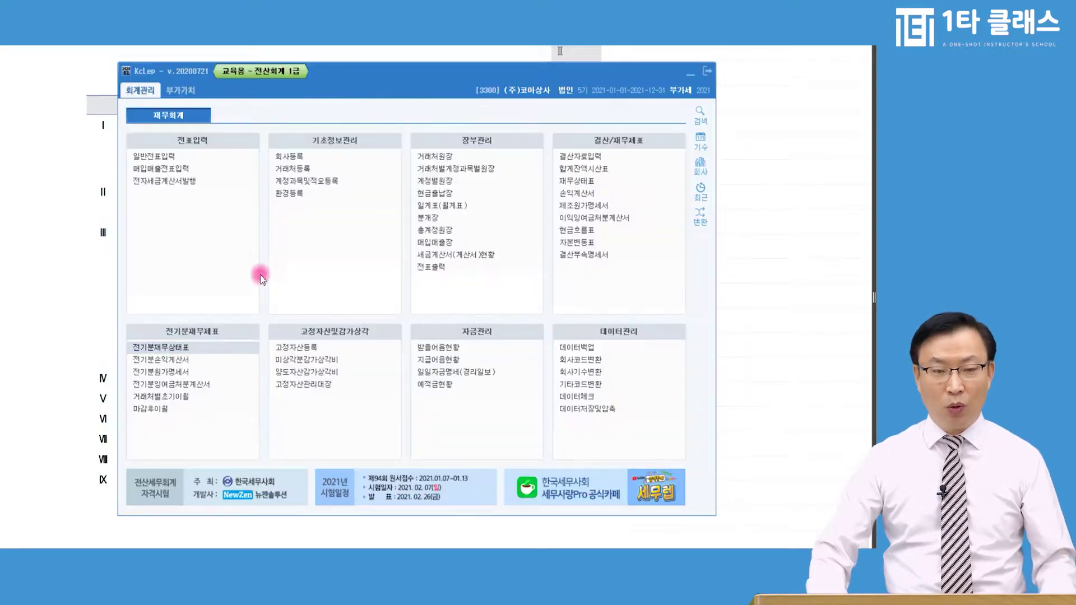
Reopen 전기분원가명세서, review 기말원재료재고액 in the 원재료 dialog, and close the statement
left_click(167, 372)
left_click(329, 162)
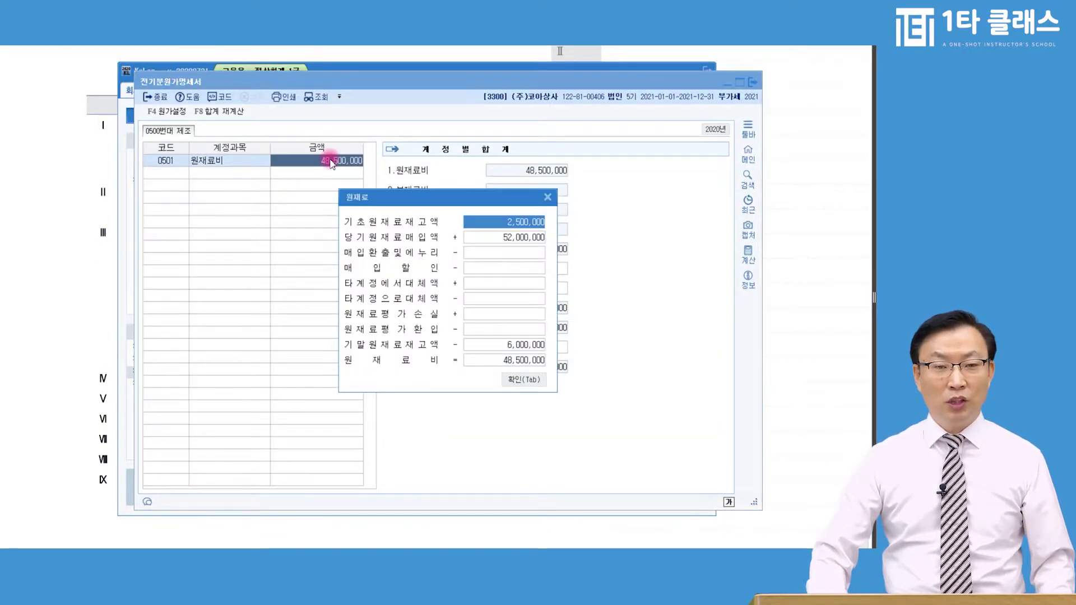
left_click(523, 346)
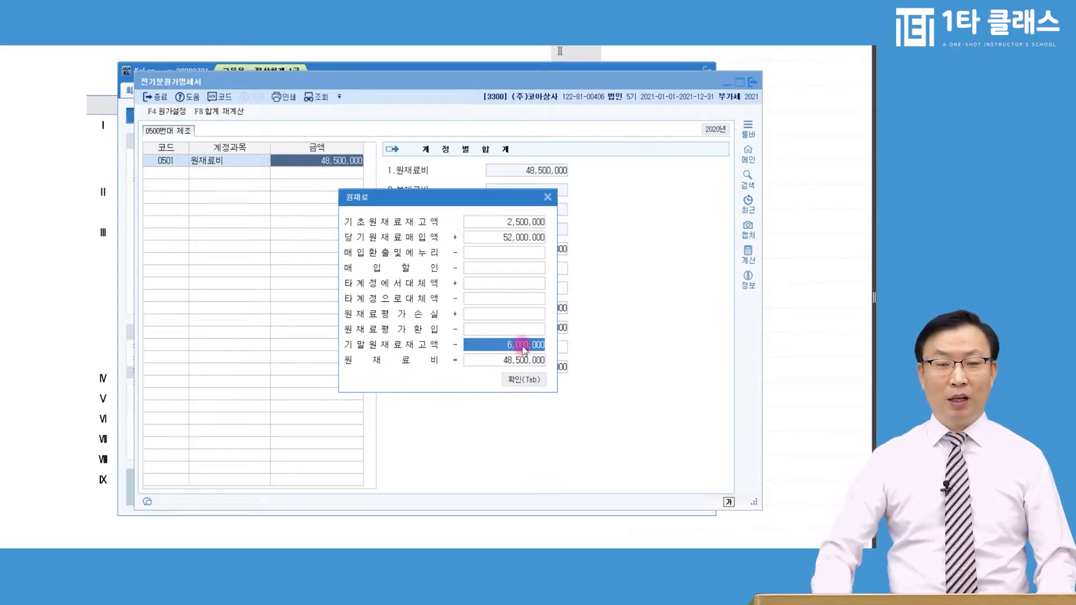
key("Tab")
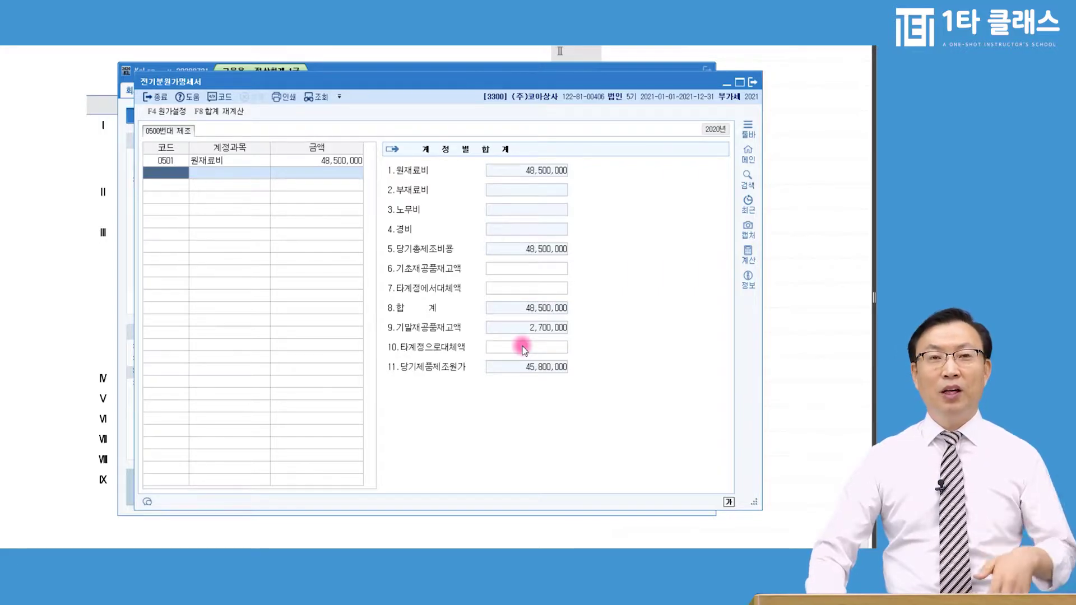
key("Escape")
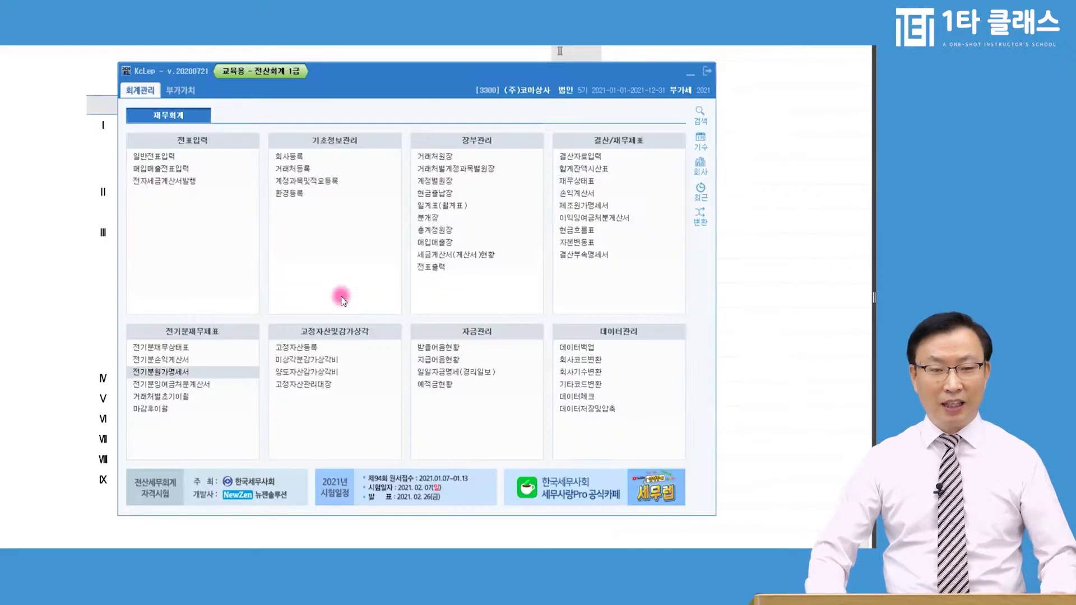
Set the 0153 원재료 amount in 전기분재무상태표 to 4,700,000 and reopen 전기분원가명세서 with the updated data
left_click(157, 348)
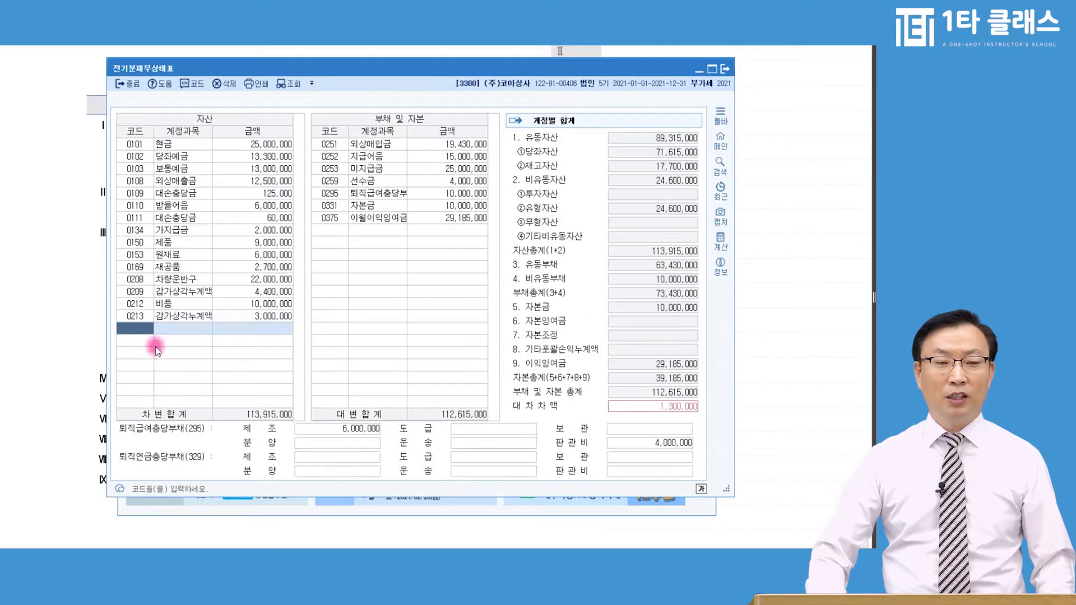
left_click(245, 257)
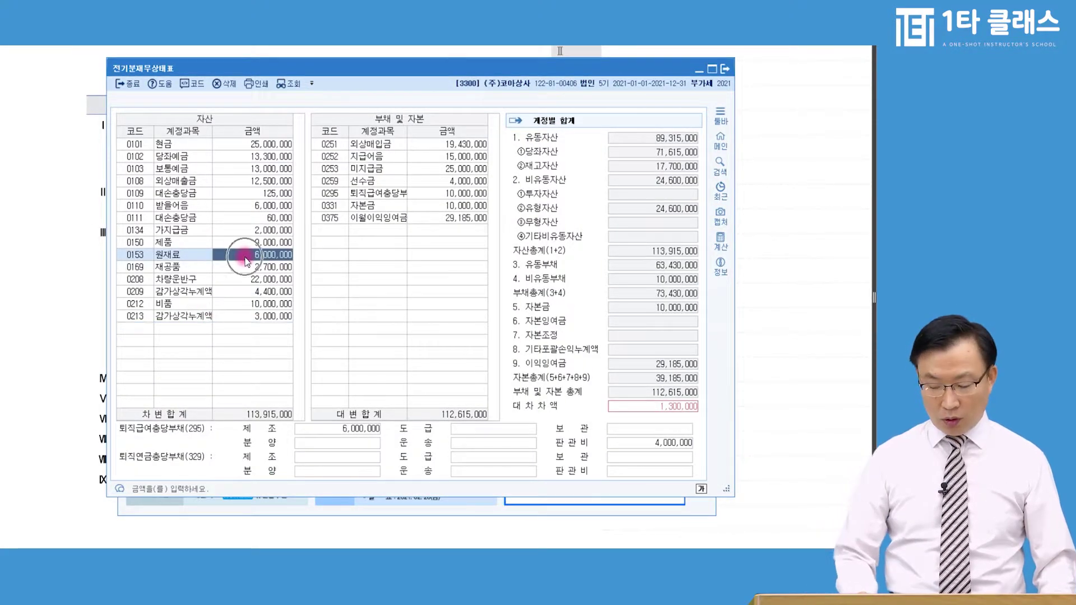
type("4700000")
key("Return")
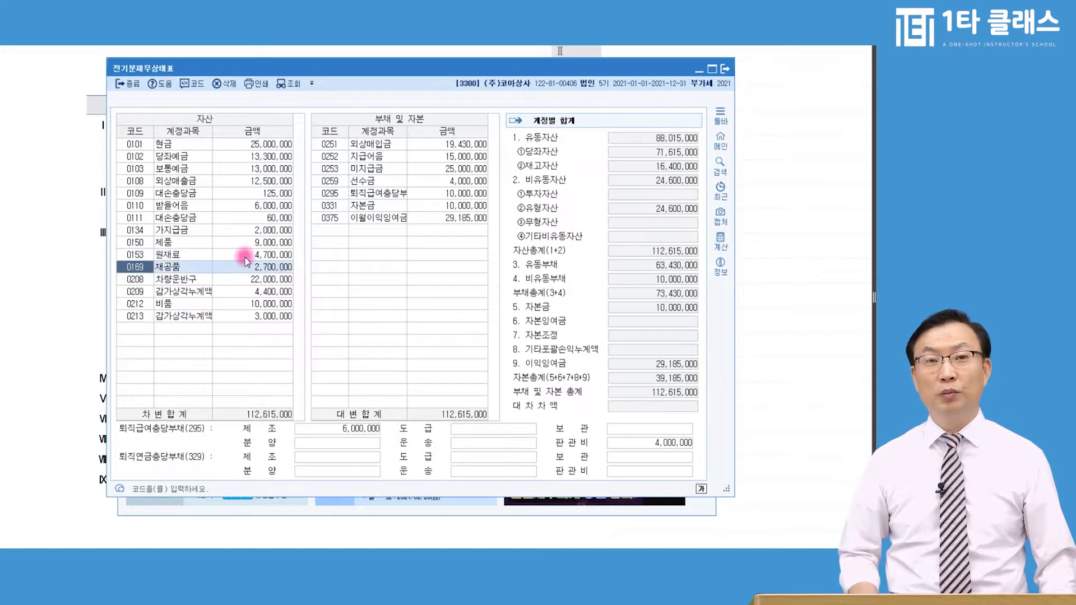
key("Escape")
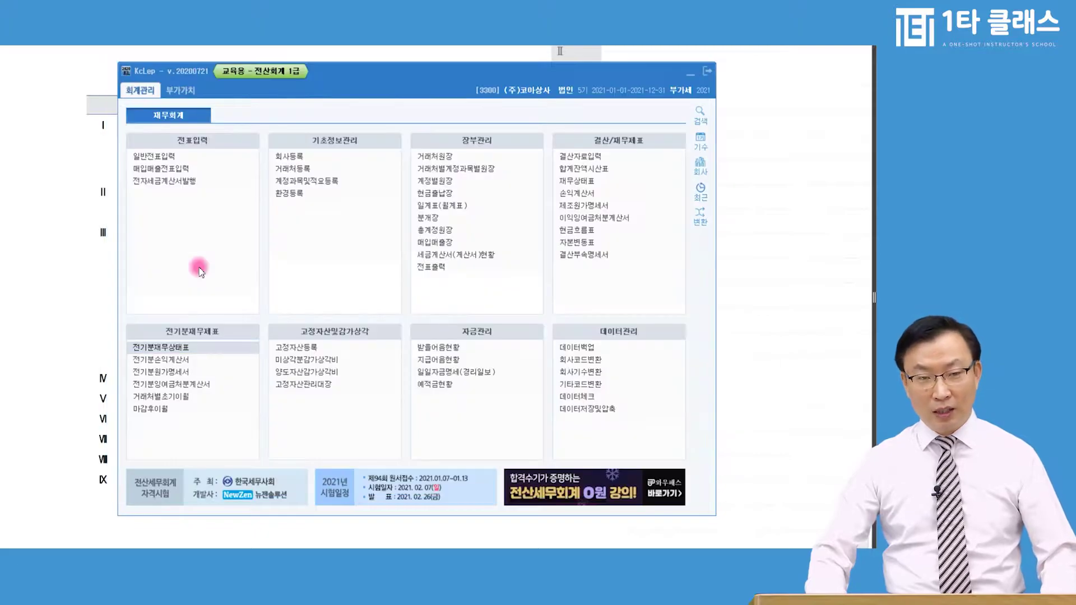
left_click(177, 373)
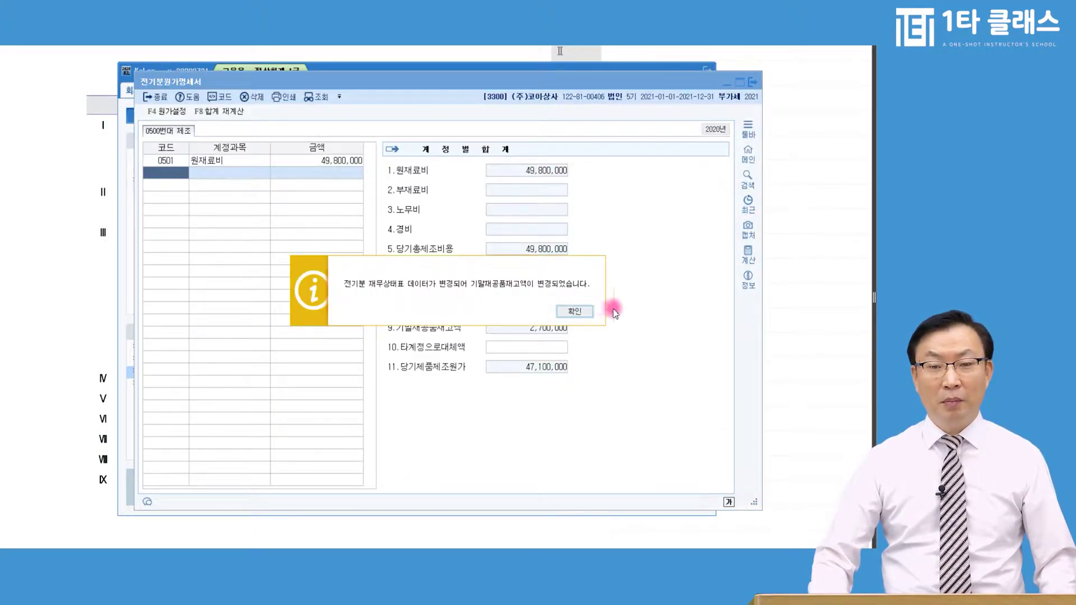
left_click(575, 312)
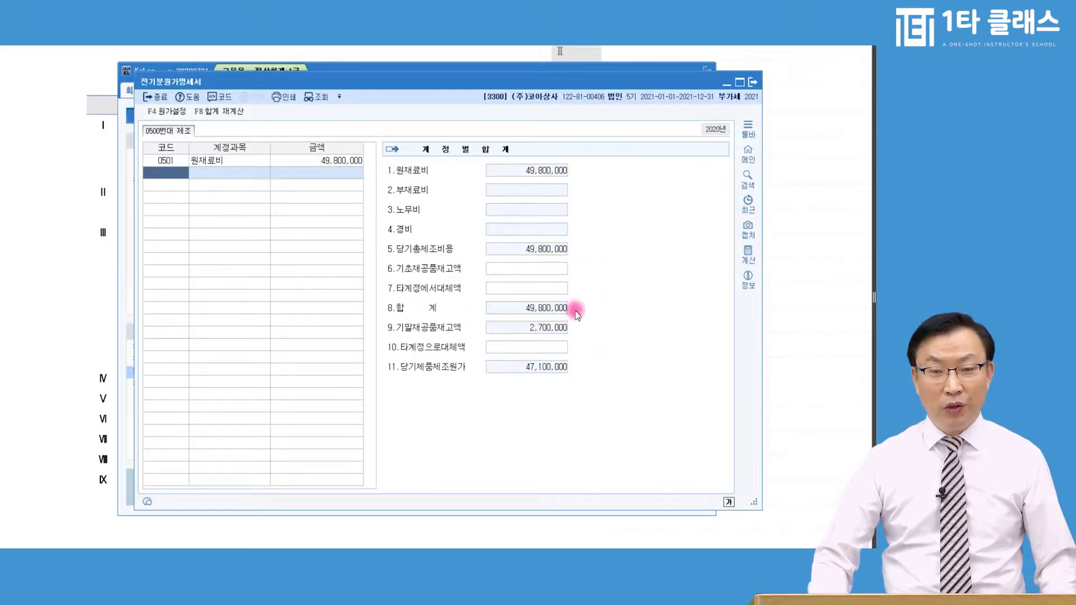
Open the 원재료 dialog for the 0501 원재료비 amount and review 기말원재료재고액
left_click(319, 161)
left_click_drag(353, 197, 268, 175)
left_click(429, 323)
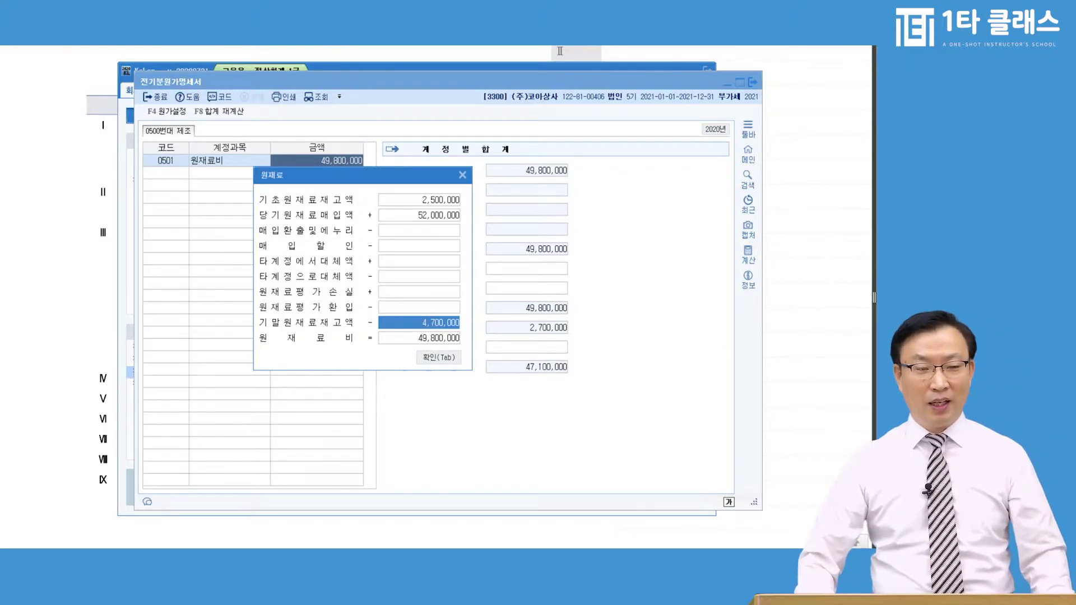
Switch to the textbook and read the 정답 및 해설 pages on entering 전기분원가명세서
left_click(59, 368)
left_click(60, 370)
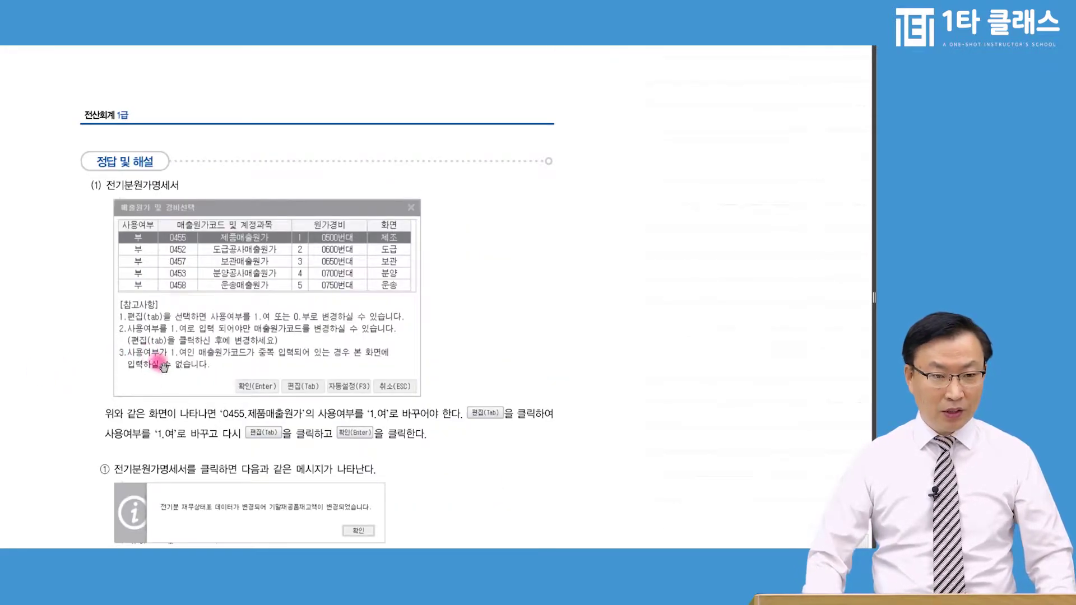
scroll(168, 387, "down", 1)
scroll(193, 387, "down", 1)
scroll(207, 448, "down", 2)
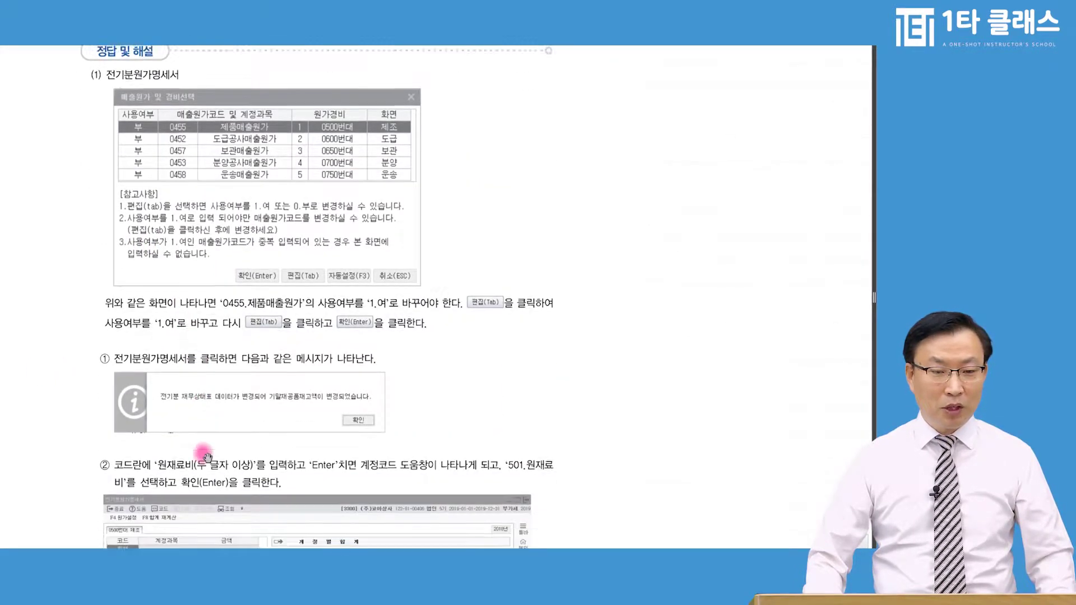
scroll(207, 451, "down", 2)
scroll(233, 420, "down", 2)
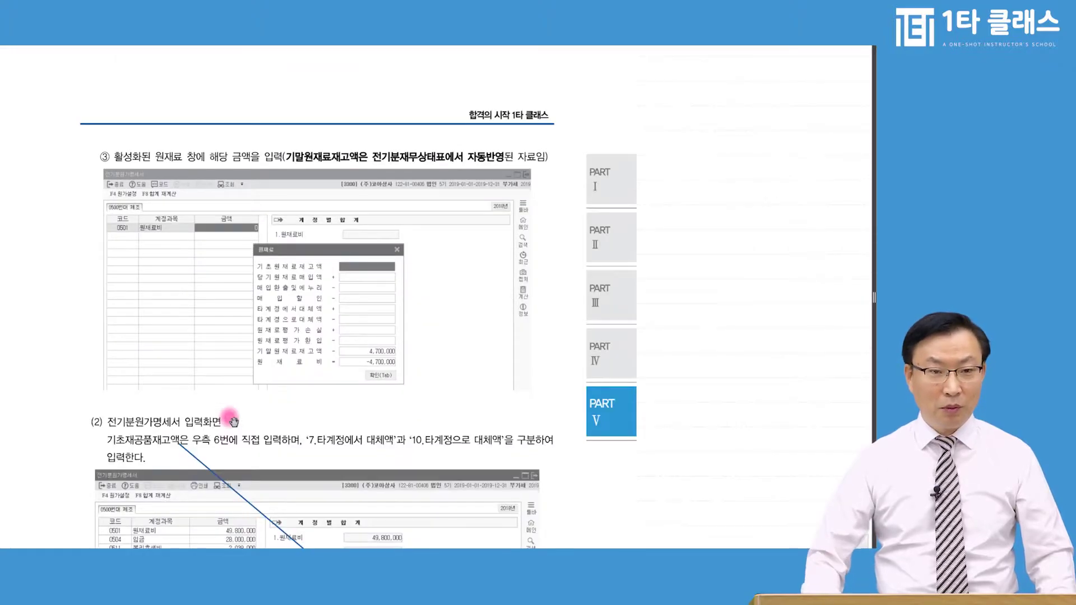
key("ctrl")
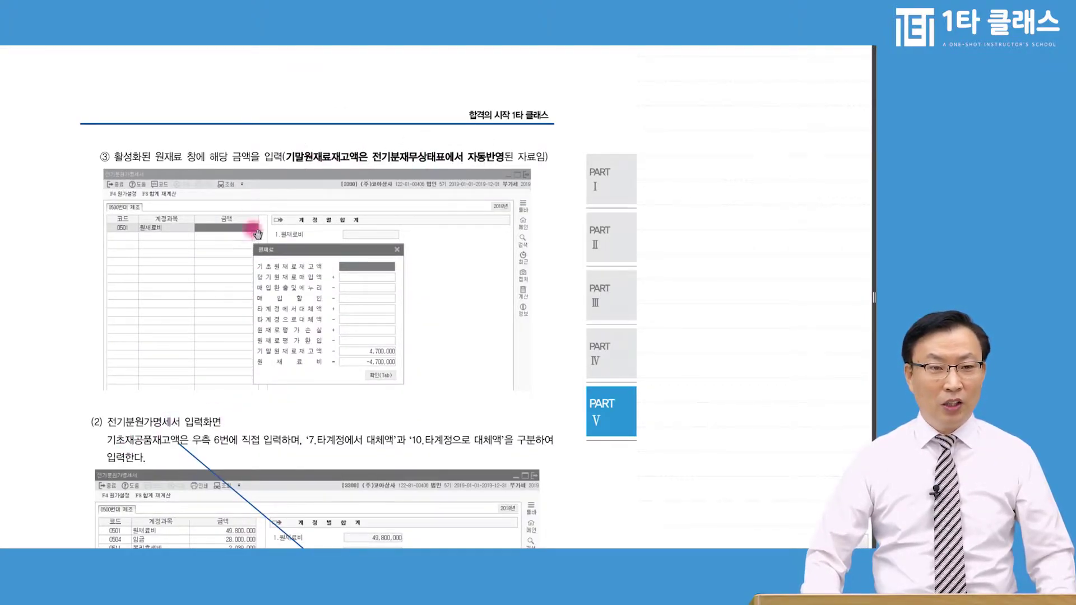
scroll(258, 303, "down", 4)
scroll(255, 353, "down", 5)
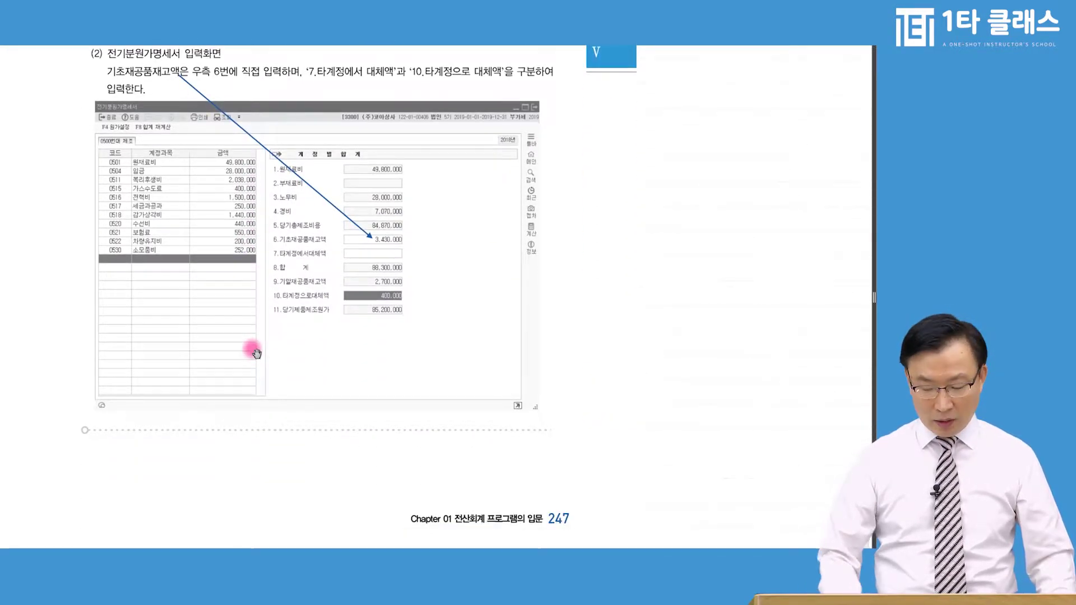
Go back in the textbook to the 예제 2 제조원가명세서 table
key("Page_Up")
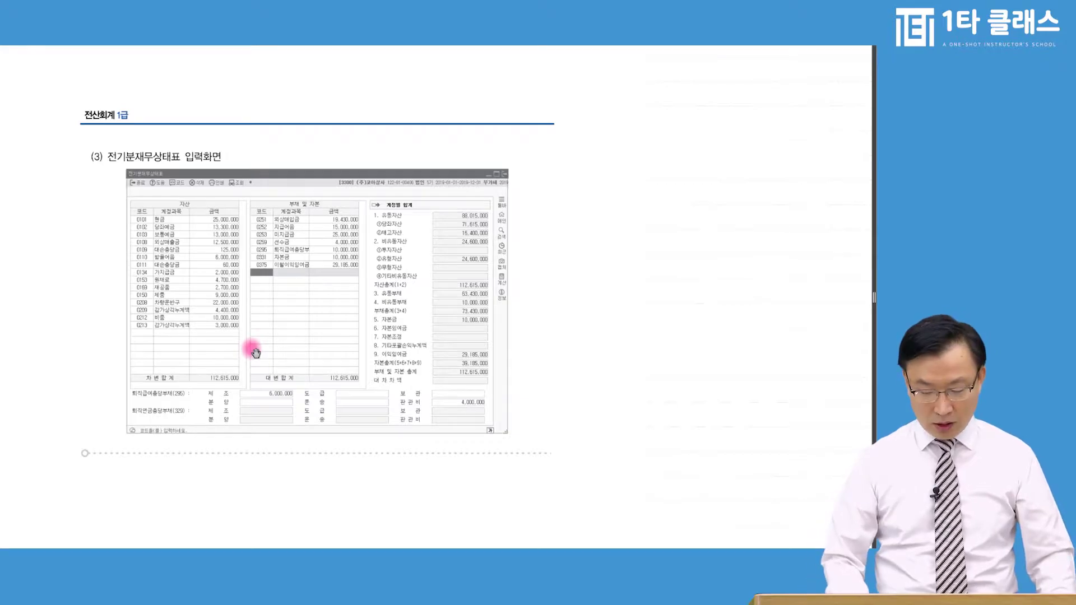
key("Page_Up")
scroll(255, 353, "down", 5)
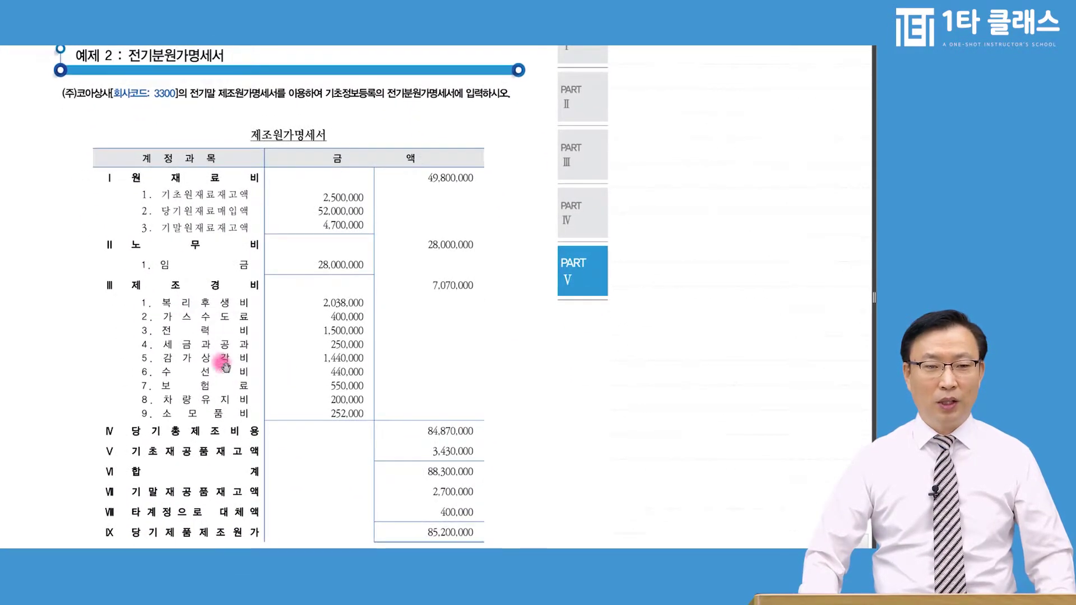
scroll(252, 347, "up", 2)
scroll(269, 421, "down", 1)
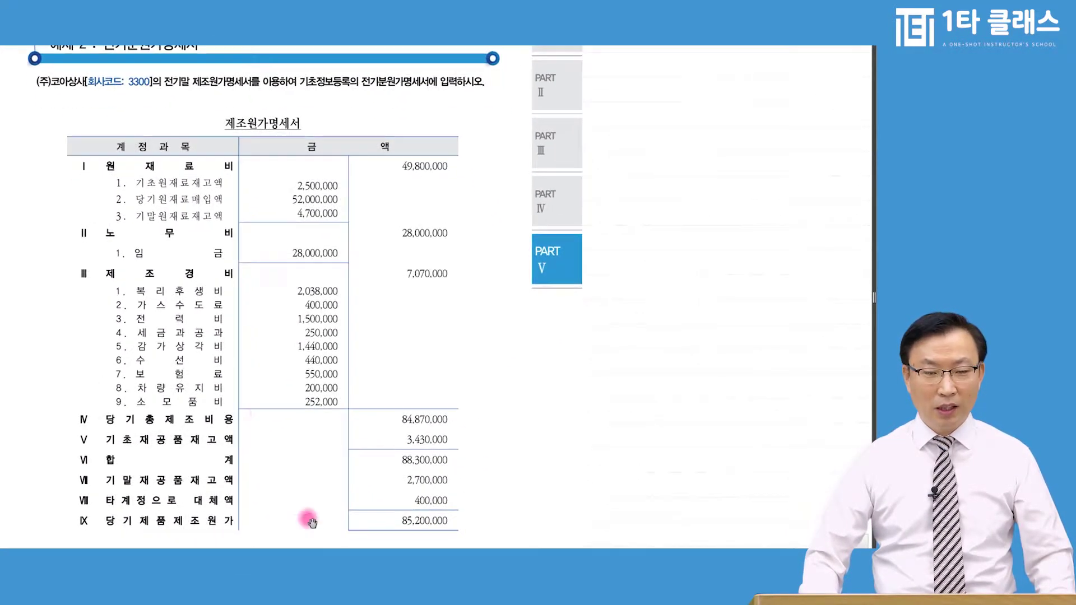
Return to KcLep, review the purchase, discount, transfer and 기말원재료재고액 fields in the 원재료 dialog, and confirm it
key("alt+Tab")
left_click(421, 322)
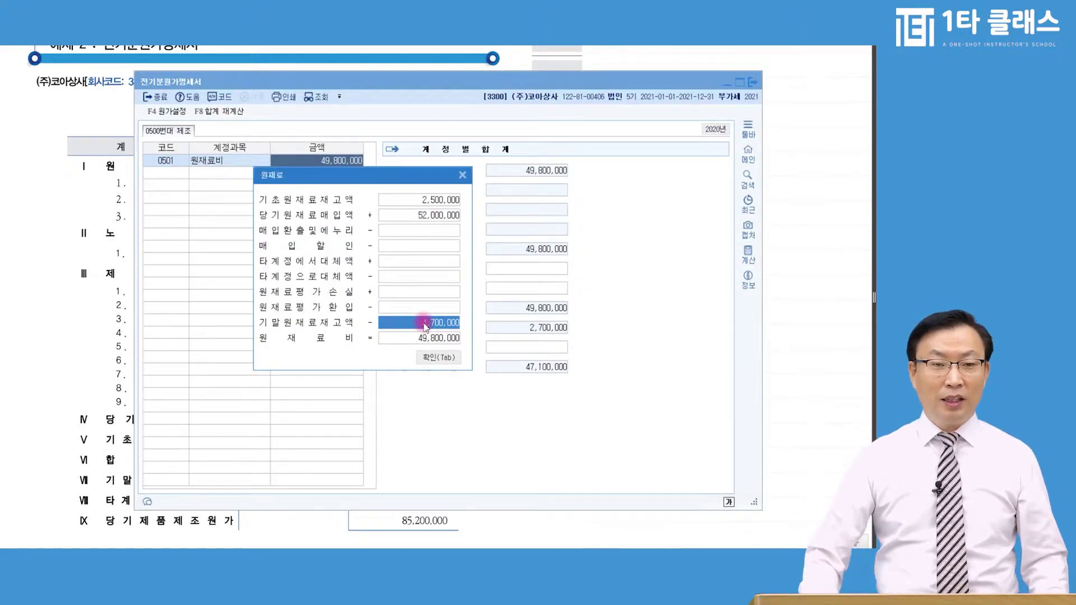
left_click(394, 215)
left_click(398, 230)
left_click(406, 246)
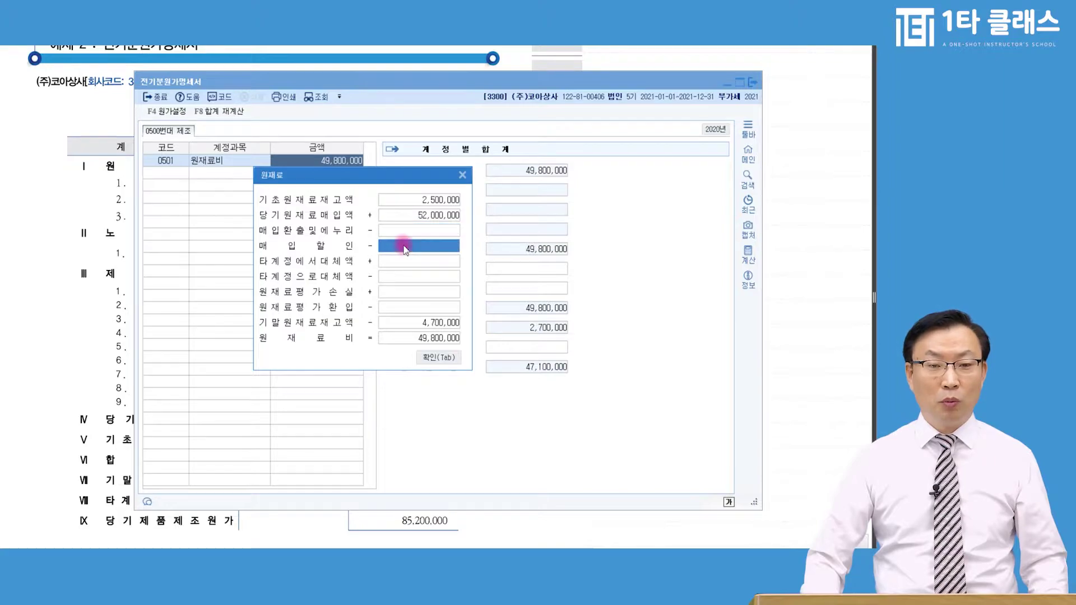
left_click(309, 287)
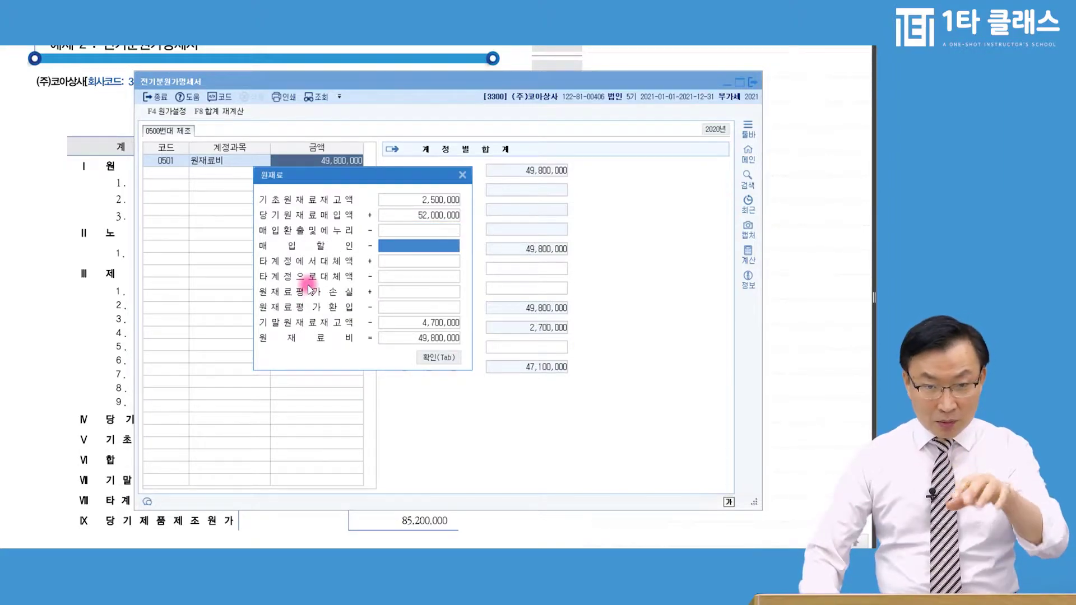
left_click(425, 324)
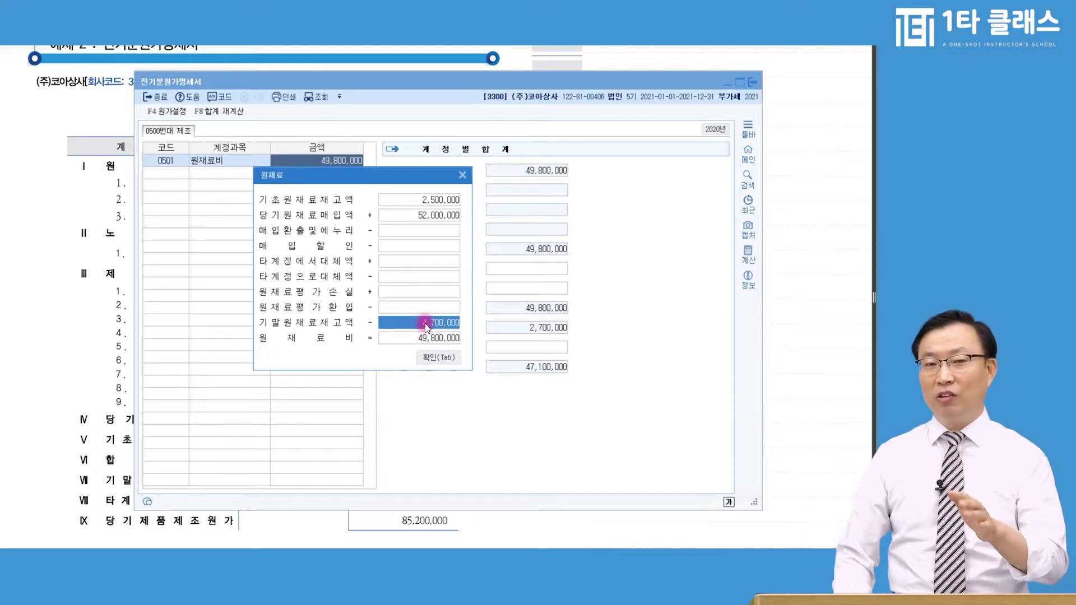
key("Tab")
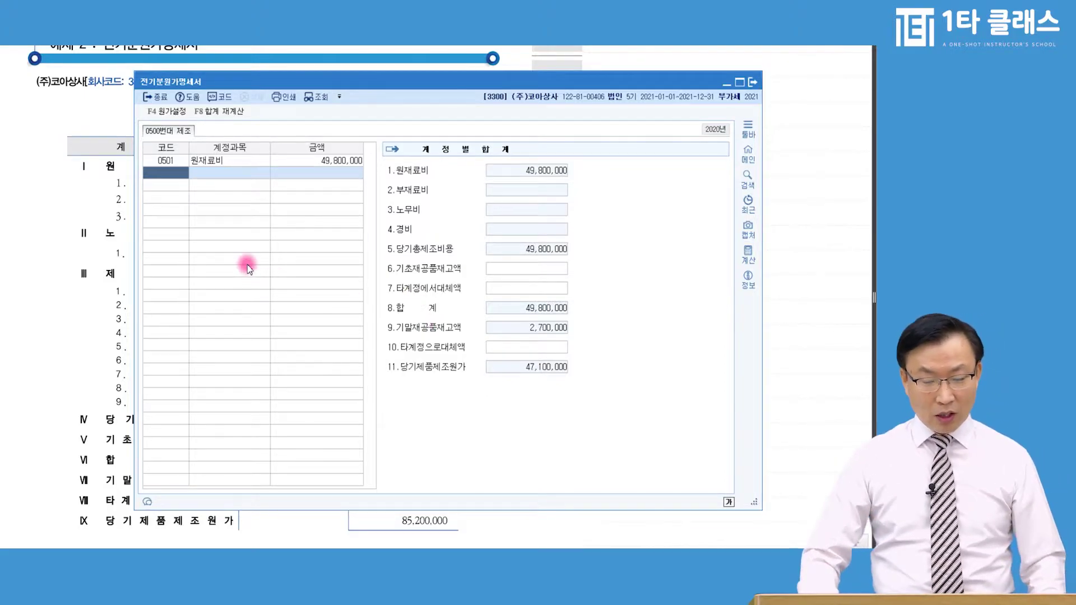
Consult the textbook's 노무비 item and add the 0504 임금 account to 전기분원가명세서 with an amount of 28,000,000
left_click(121, 193)
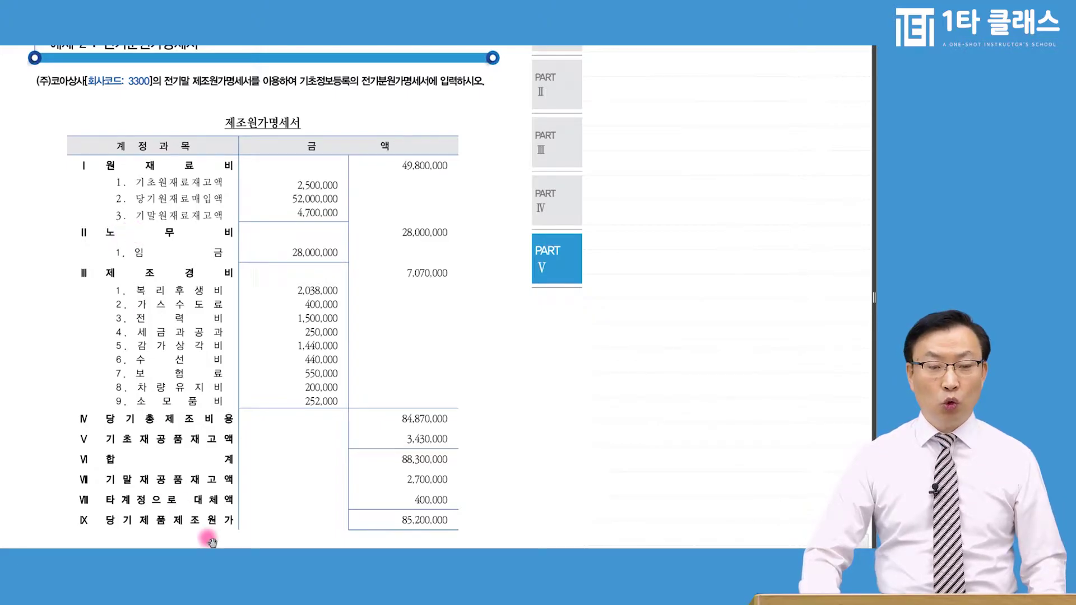
left_click(266, 548)
type("노무")
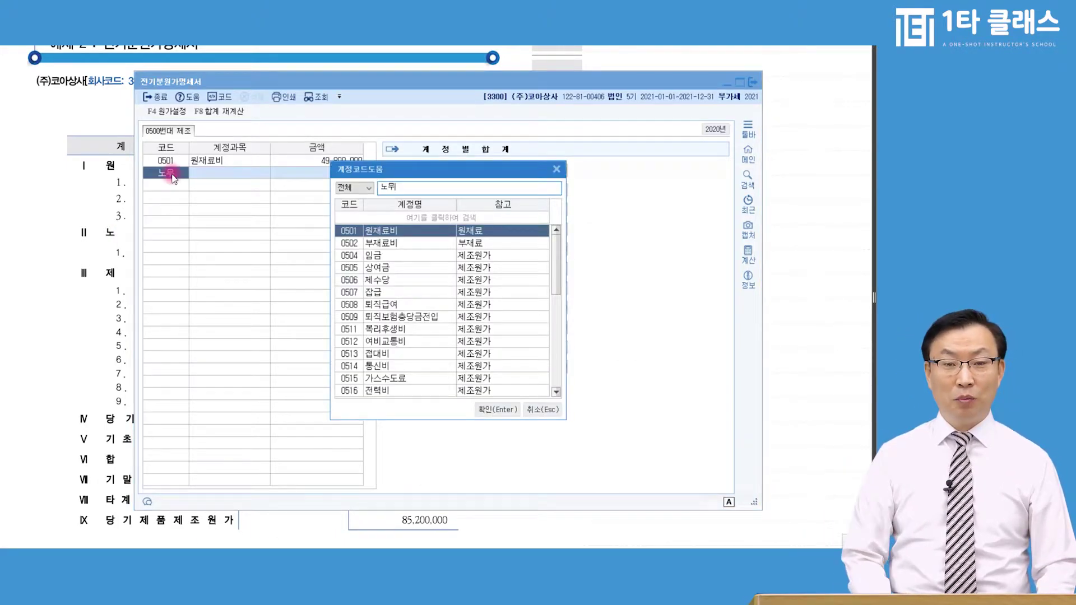
key("BackSpace")
key("BackSpace")
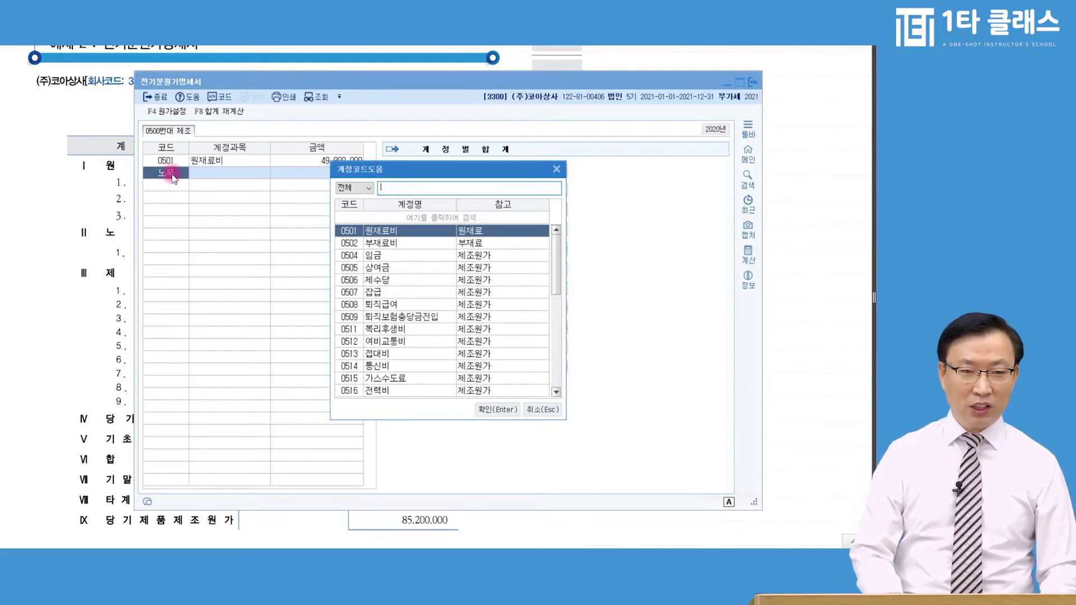
type("임금")
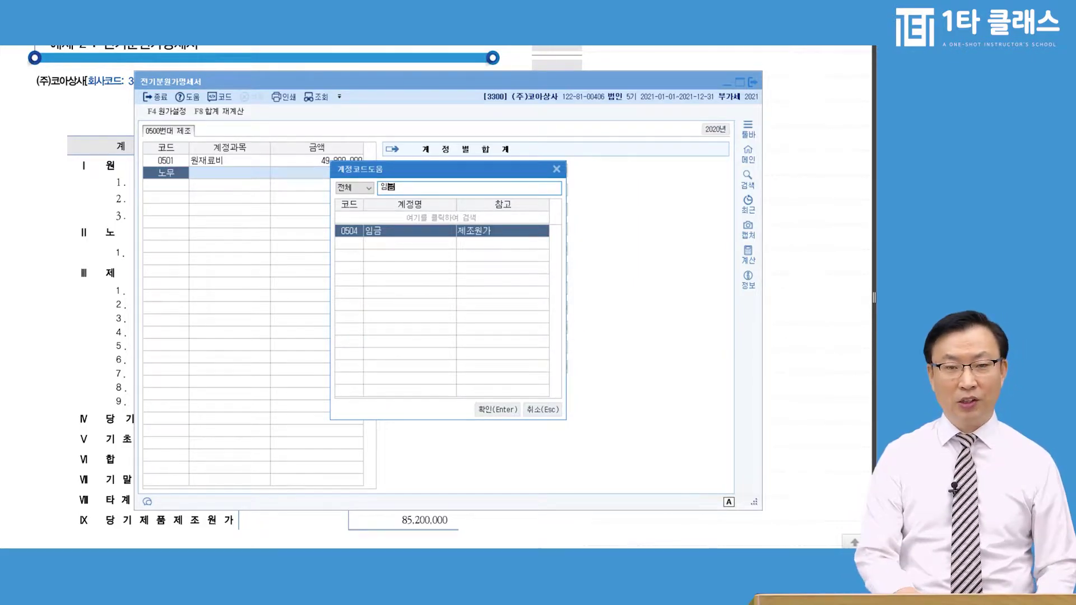
key("Return")
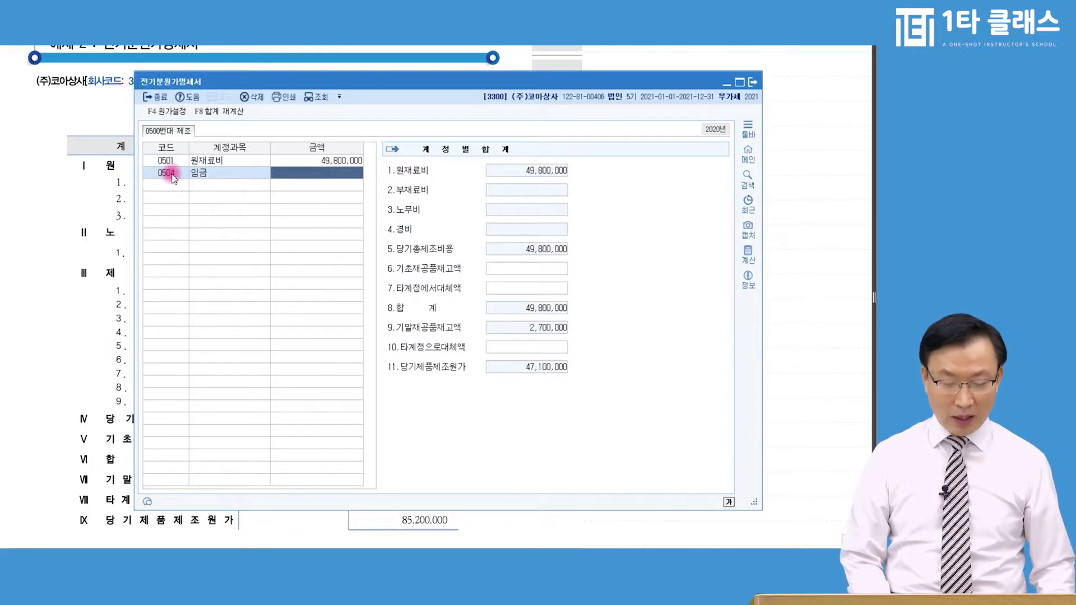
type("28")
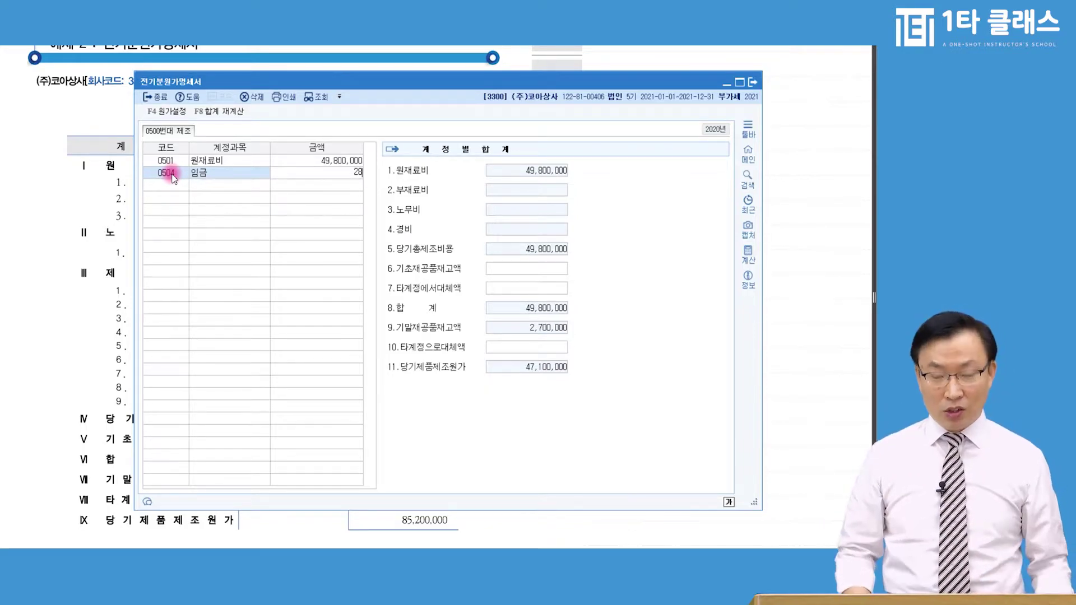
type("000")
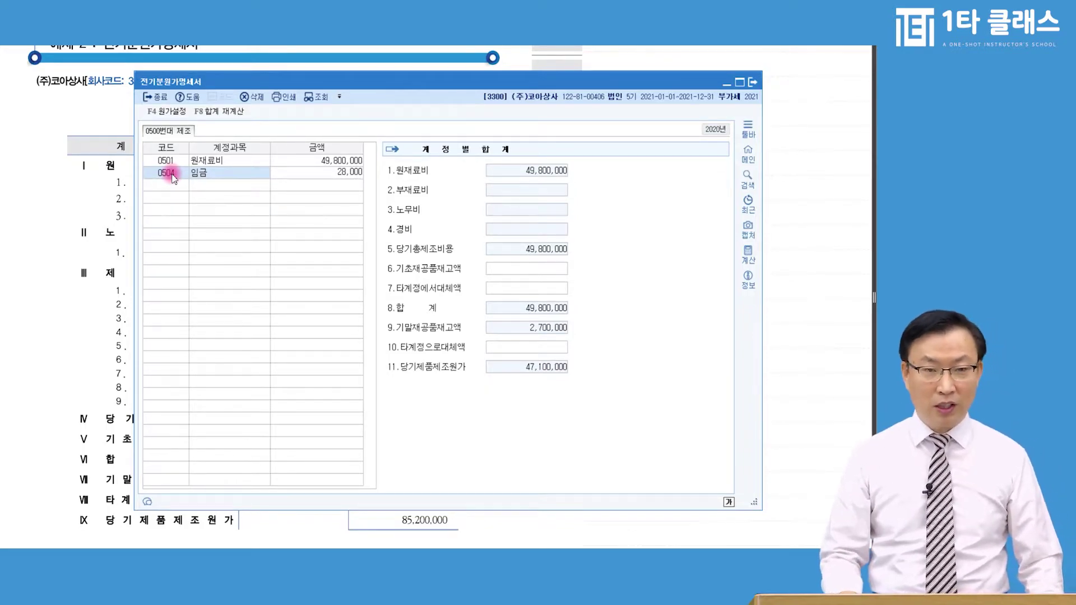
type(",000")
key("Return")
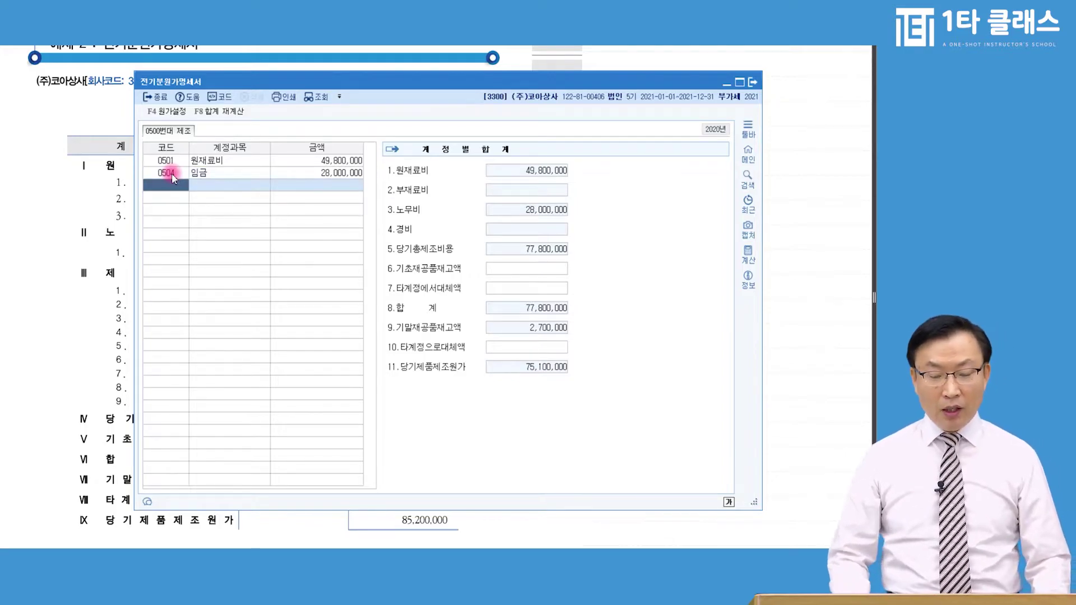
Compare the textbook's 노무비 section with the 임금 row and the 노무비 total in 전기분원가명세서
left_click(101, 273)
left_click(102, 272)
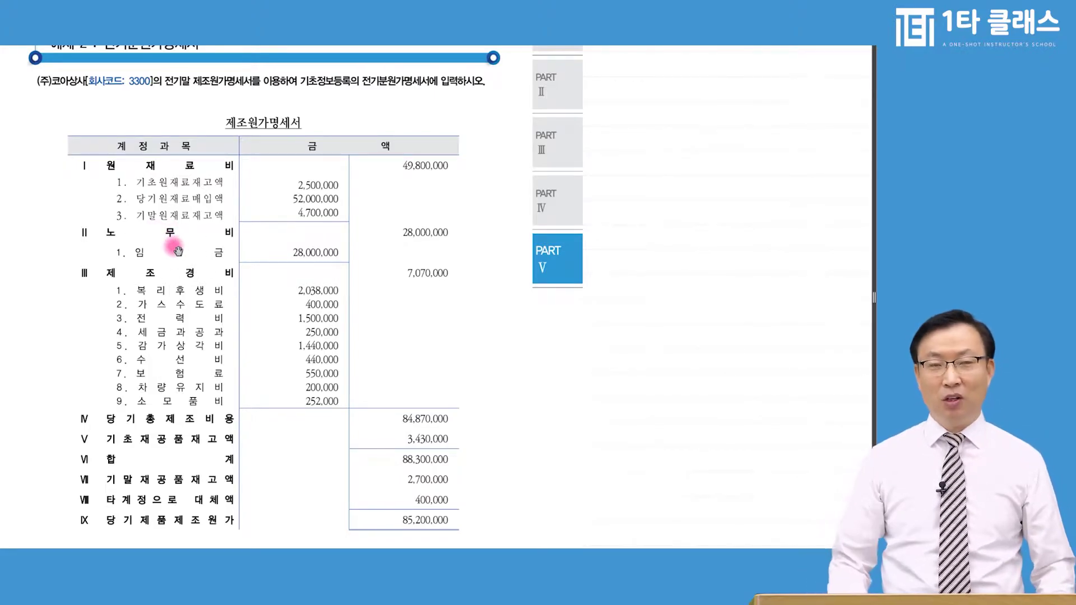
key("alt+Tab")
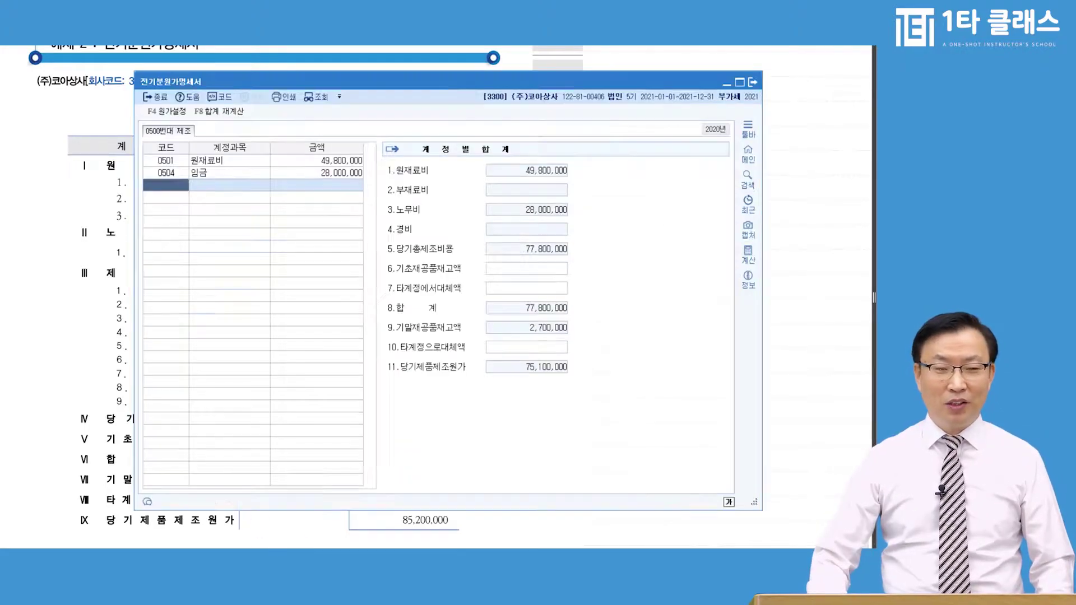
left_click(226, 173)
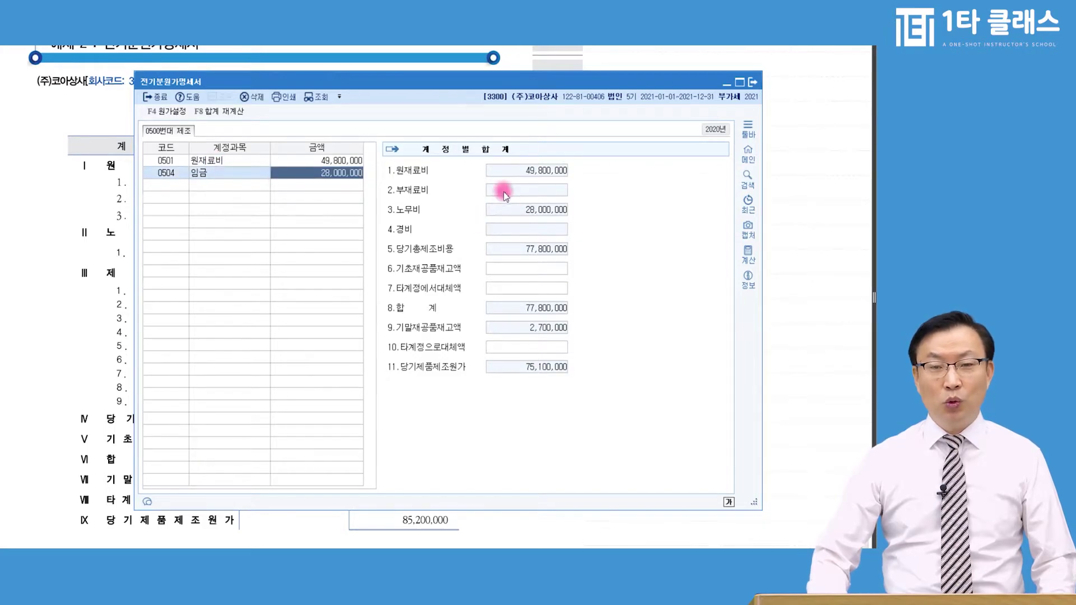
left_click(520, 213)
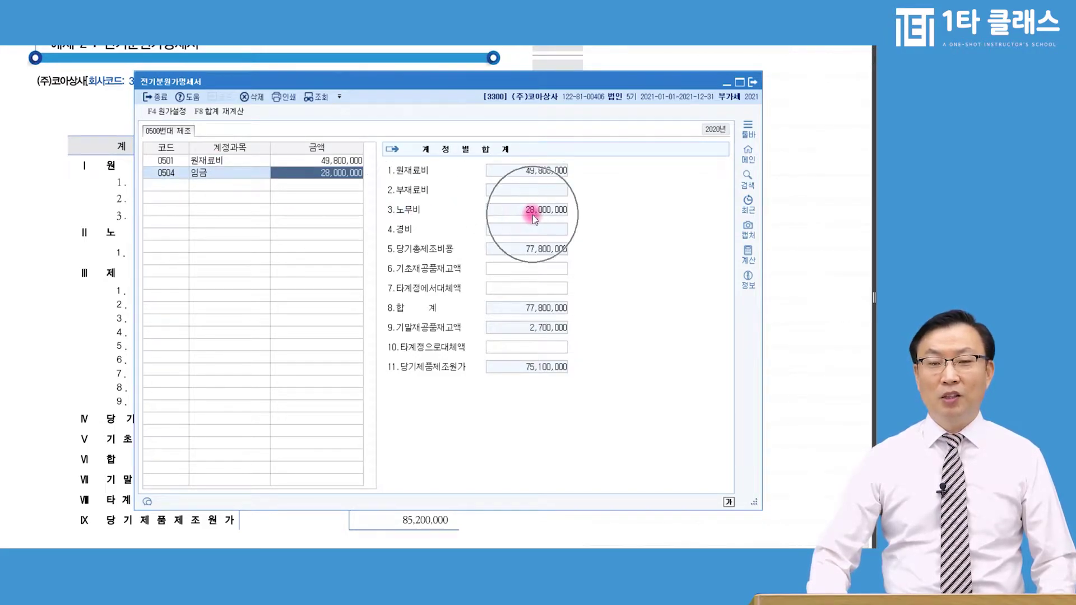
Look up 복리후생비 in 계정코드도움 and add account 0511 in the row below 임금
left_click(173, 185)
type("제조")
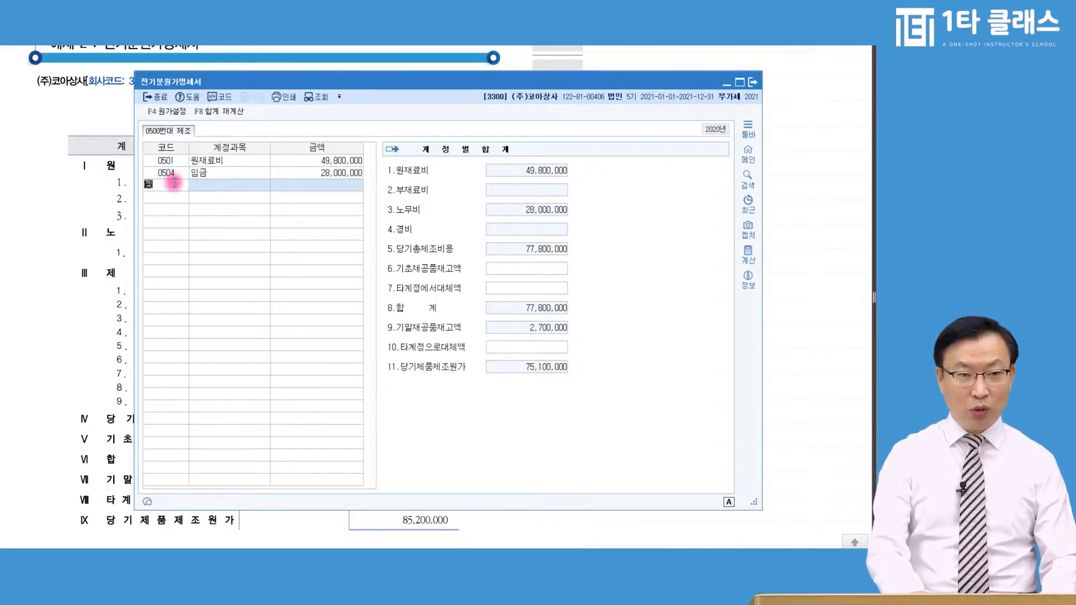
key("Return")
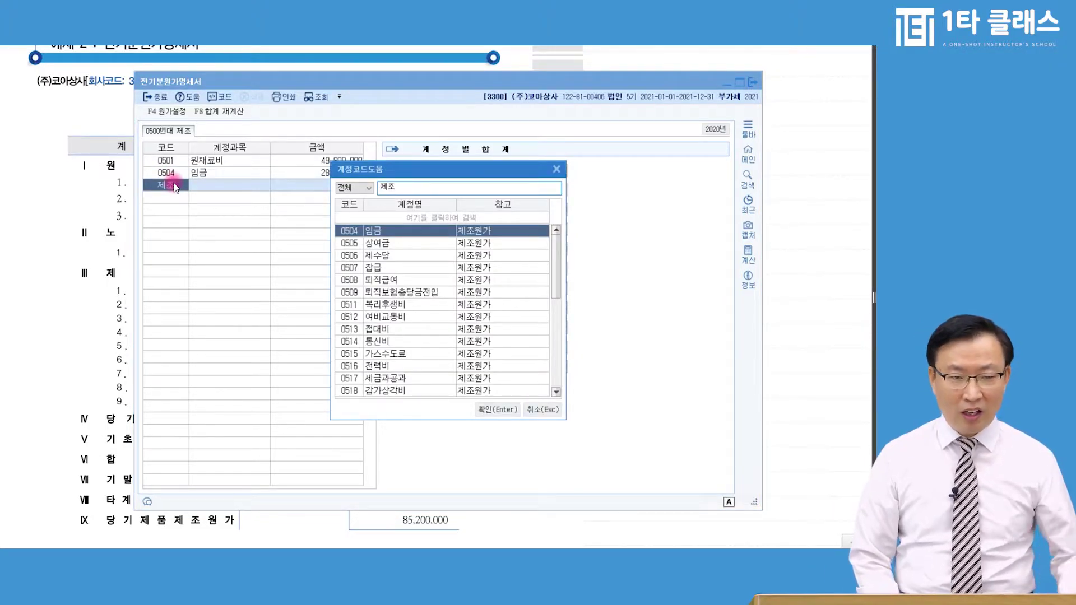
key("BackSpace")
key("BackSpace")
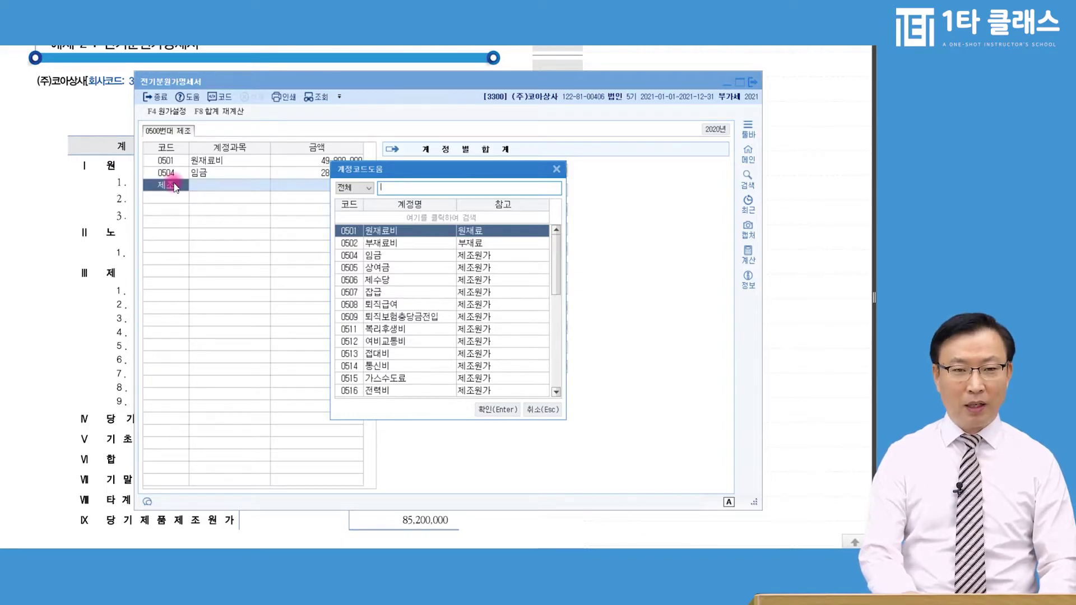
type("복ㄹ")
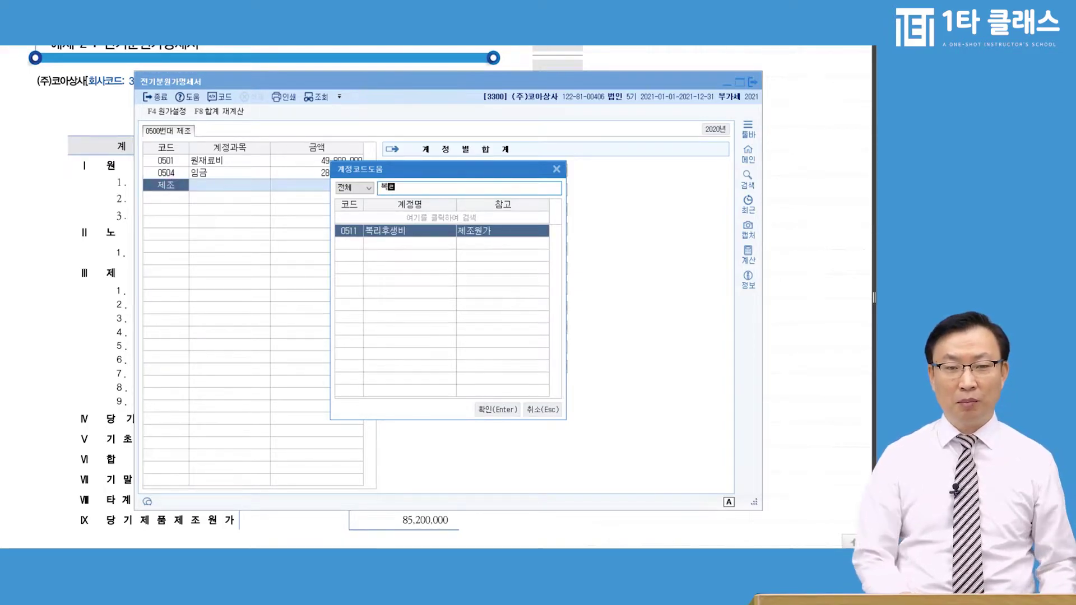
type("ㅣ")
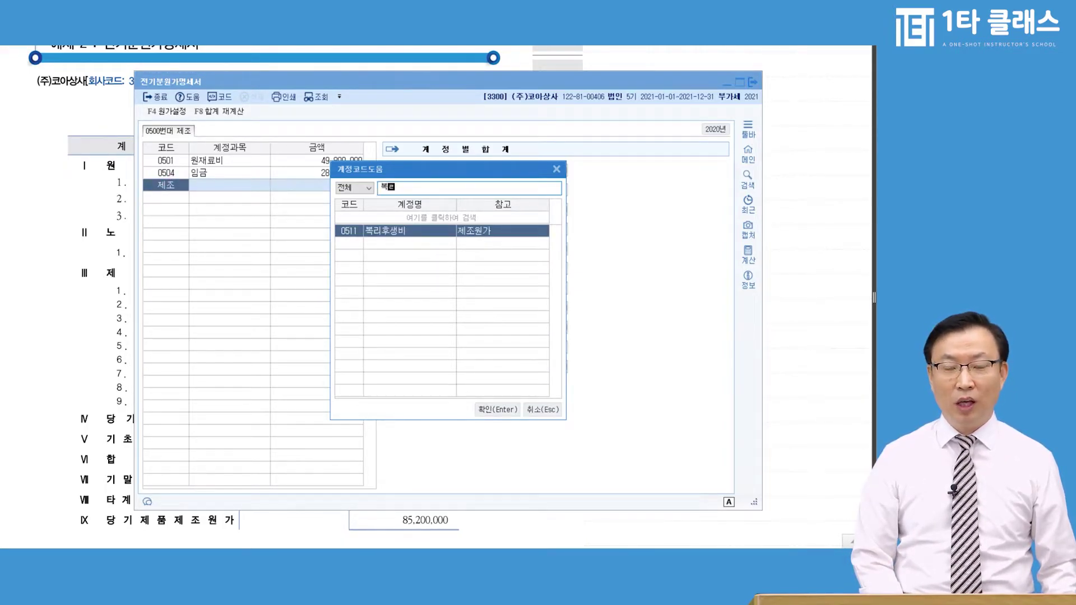
left_click(178, 184)
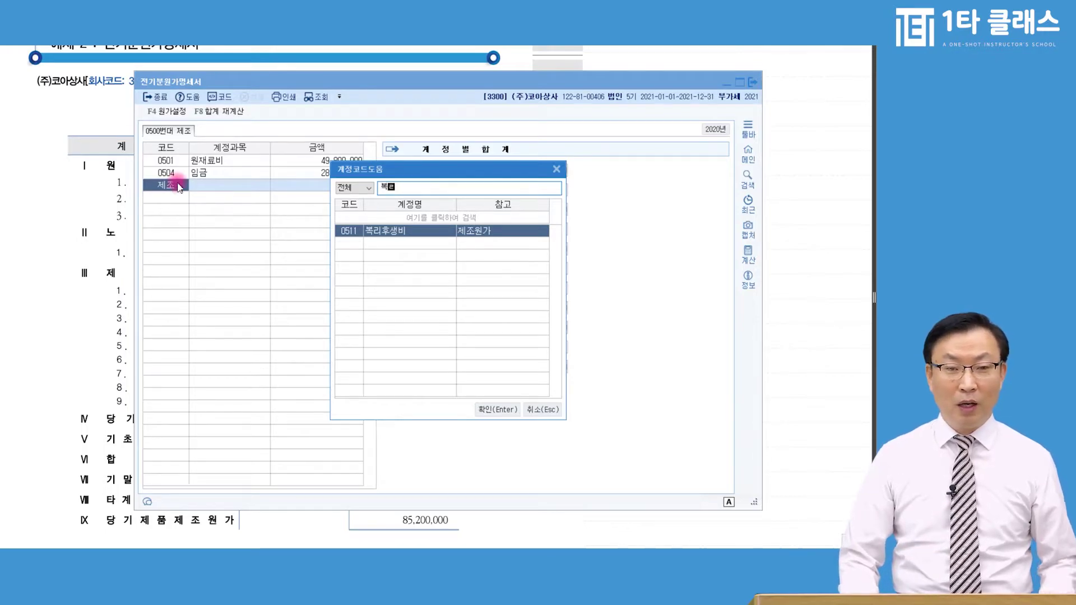
left_click(369, 236)
left_click(369, 236)
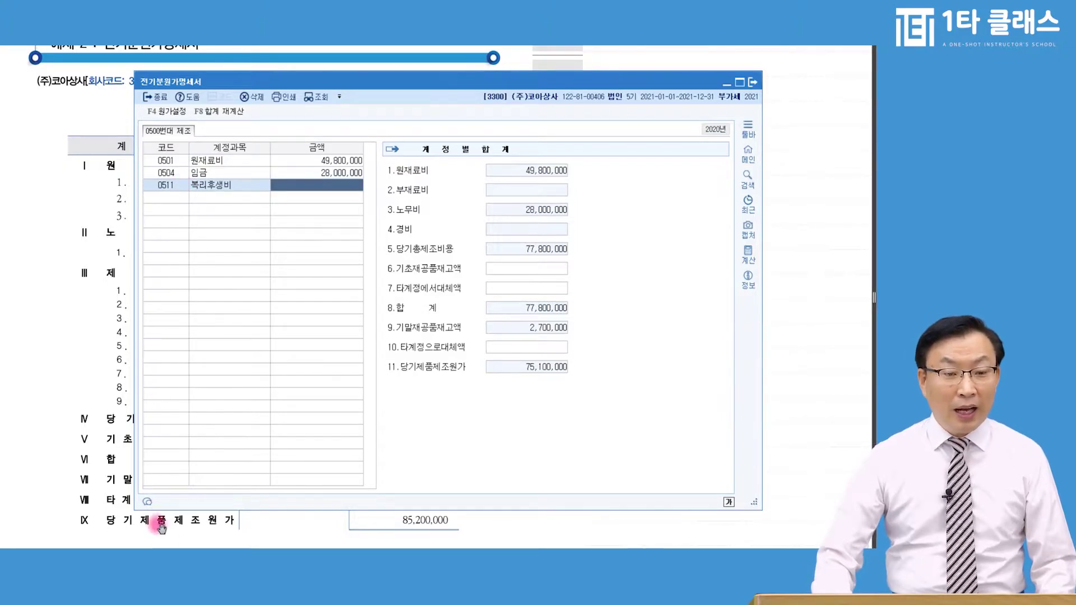
Switch to the Hangul notes document and highlight the 제조부(공장) 500번대 and 영업부(본사) 800번대 lines
left_click(144, 532)
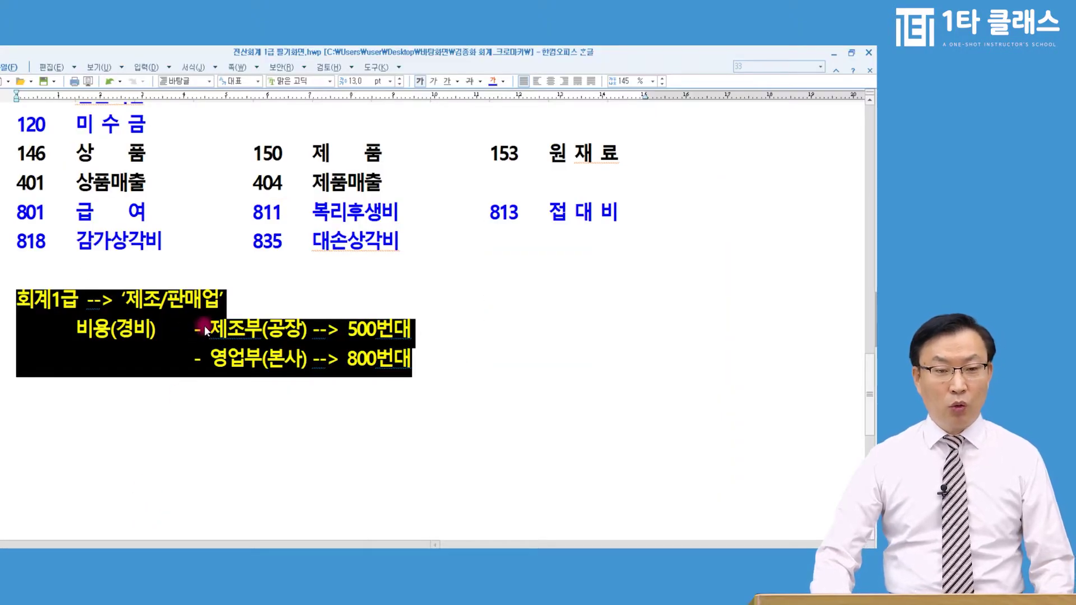
left_click_drag(190, 330, 480, 355)
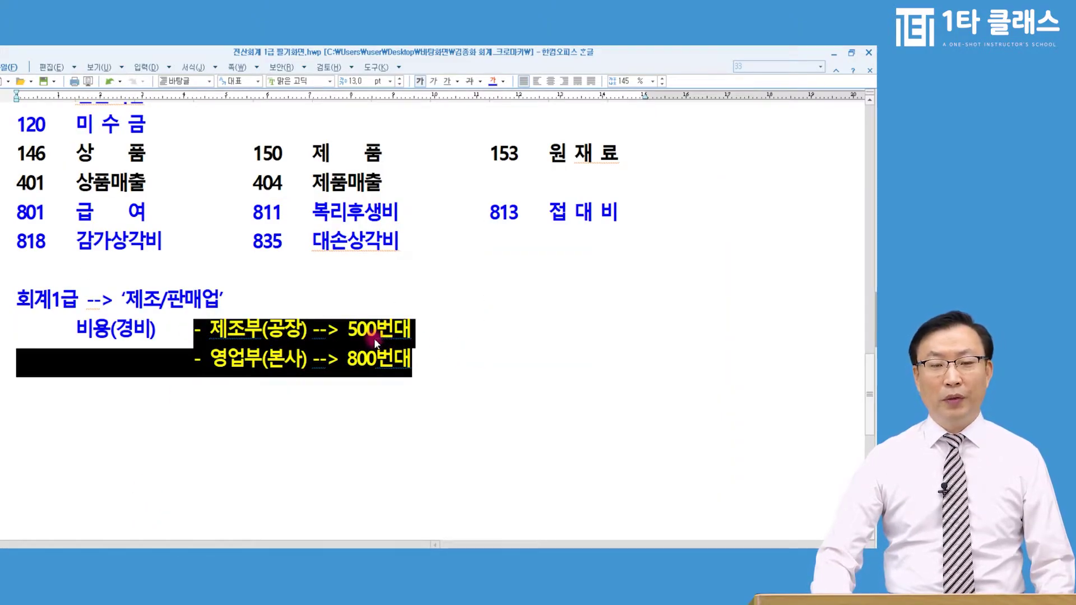
Highlight 811 복리후생비 and 500번대 in the notes, and compare them with the 0511 code in KcLep's 전기분원가명세서
left_click_drag(247, 213, 404, 213)
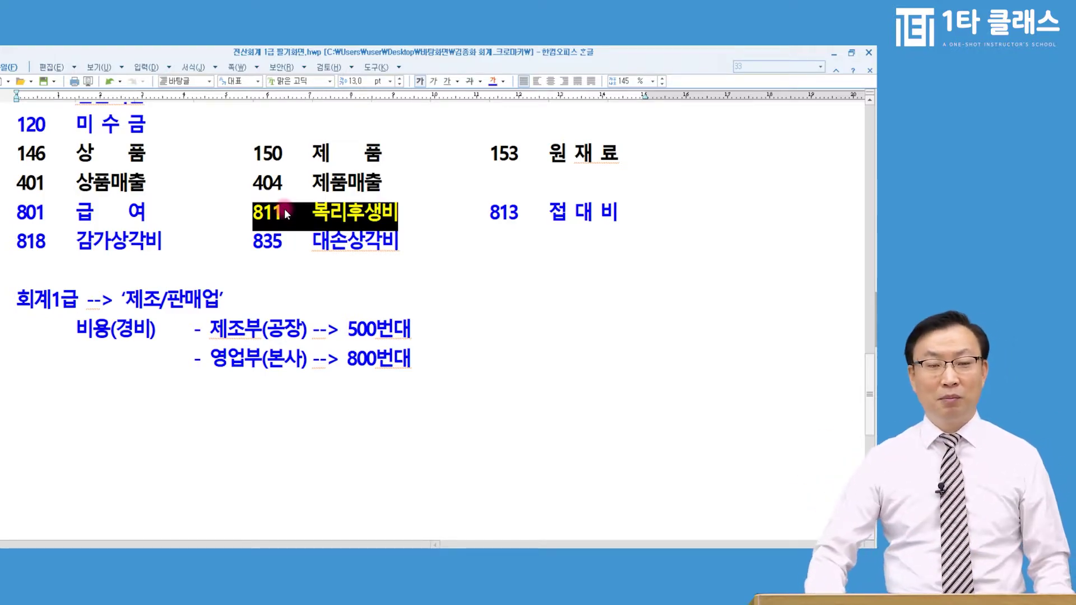
left_click_drag(349, 335, 429, 334)
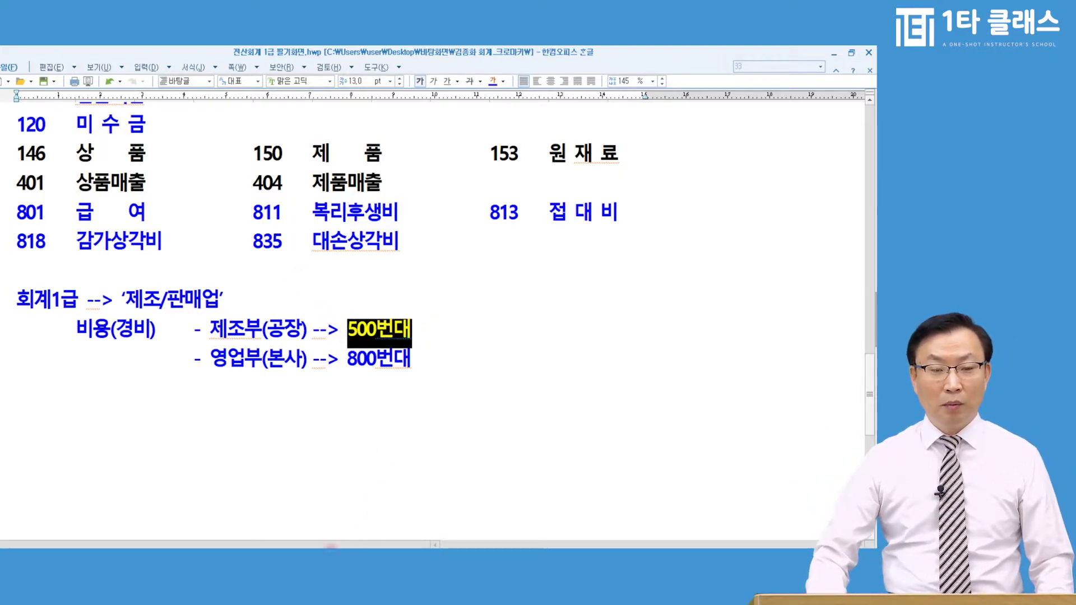
key("alt+Tab")
left_click(178, 189)
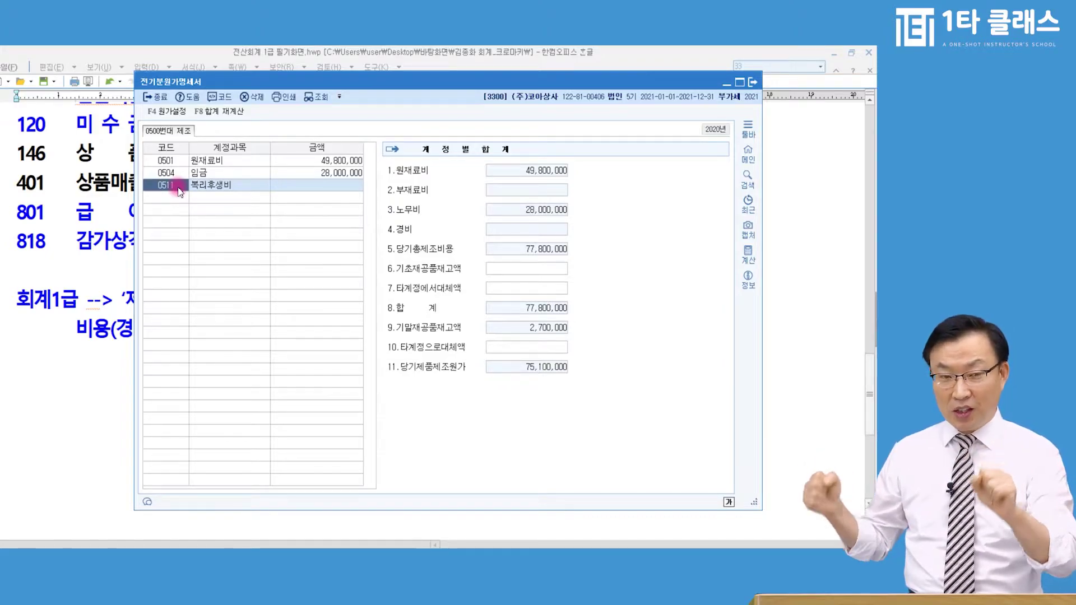
Set the amount of the 0511 복리후생비 row to 2,038,000
left_click(303, 194)
left_click(307, 186)
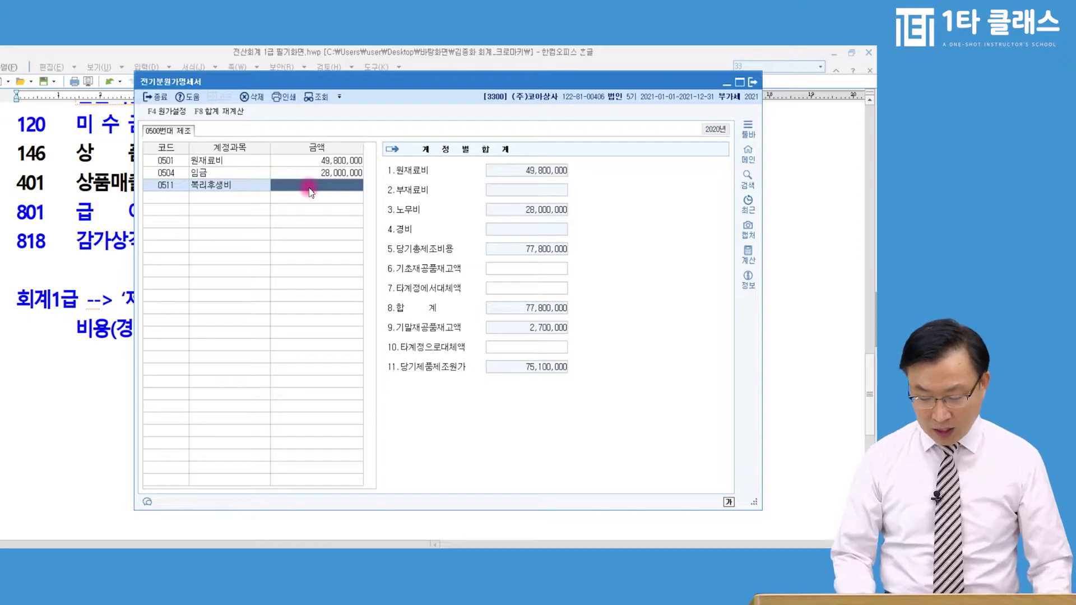
type("2")
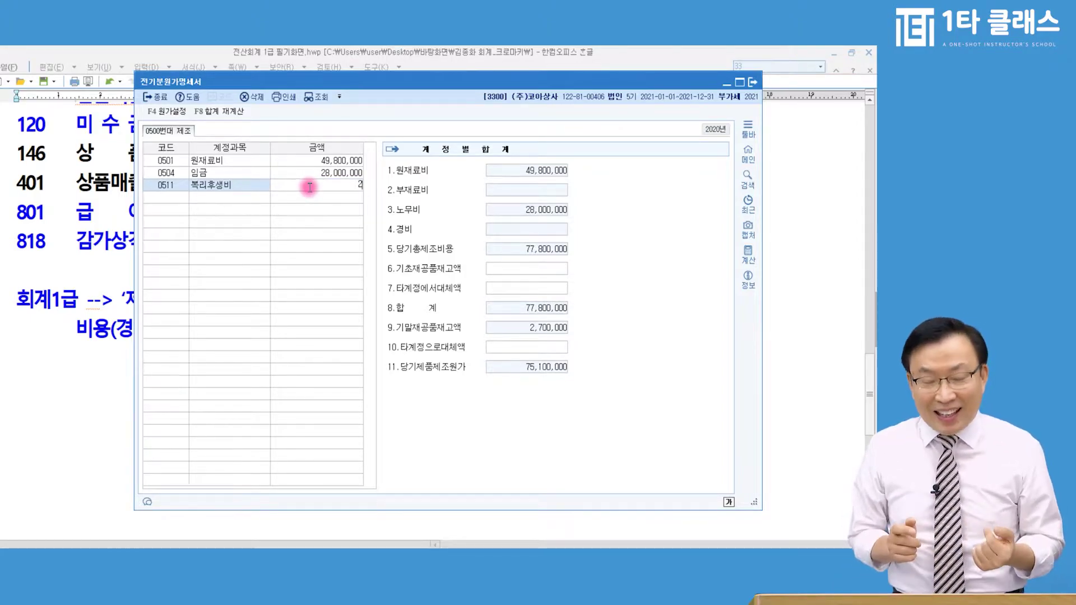
type("03")
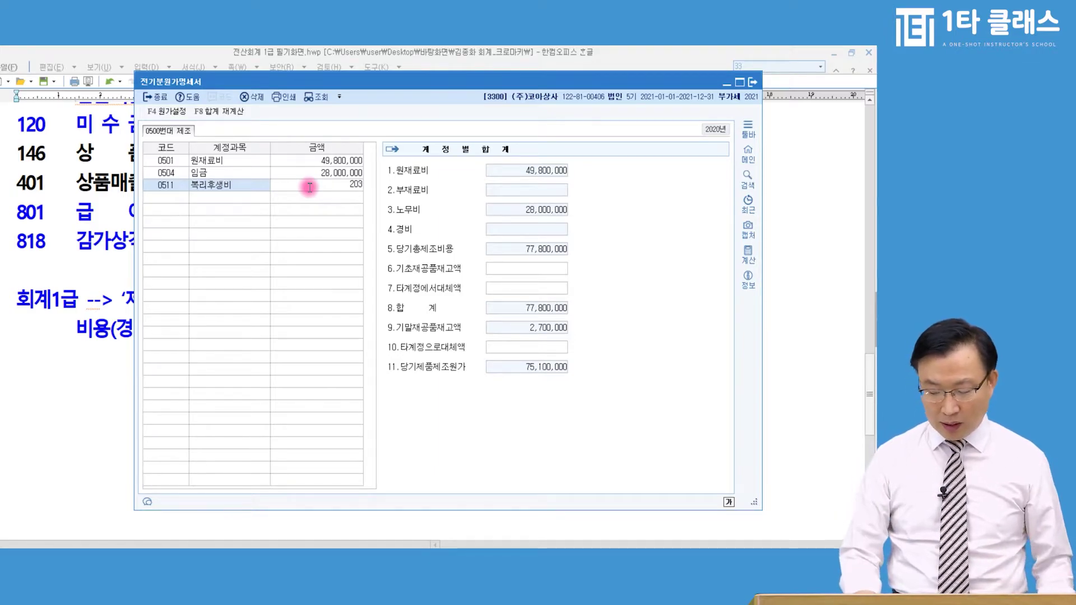
type("8,000")
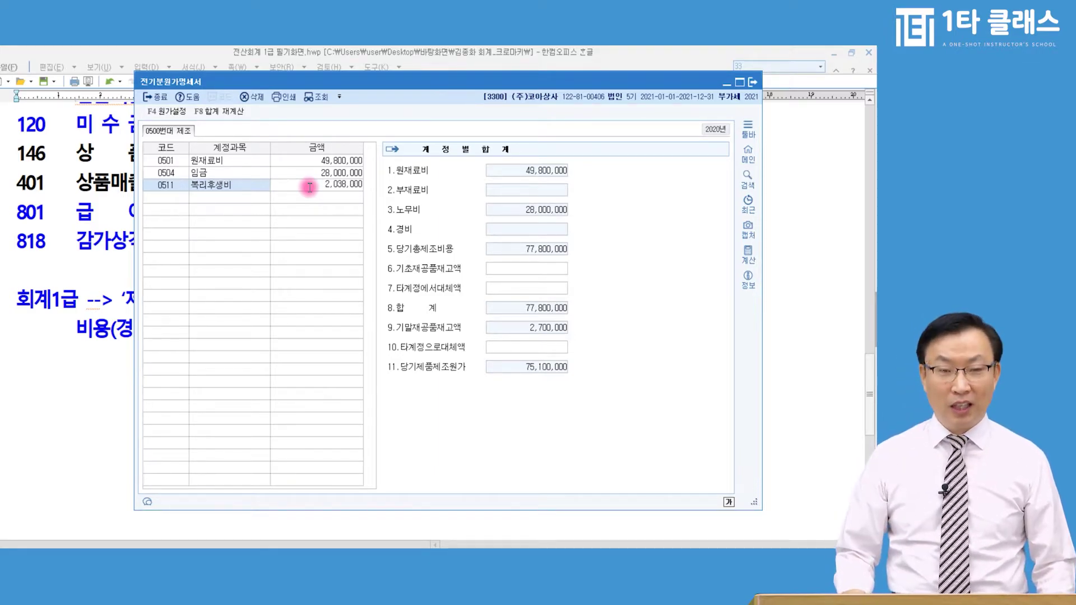
key("Return")
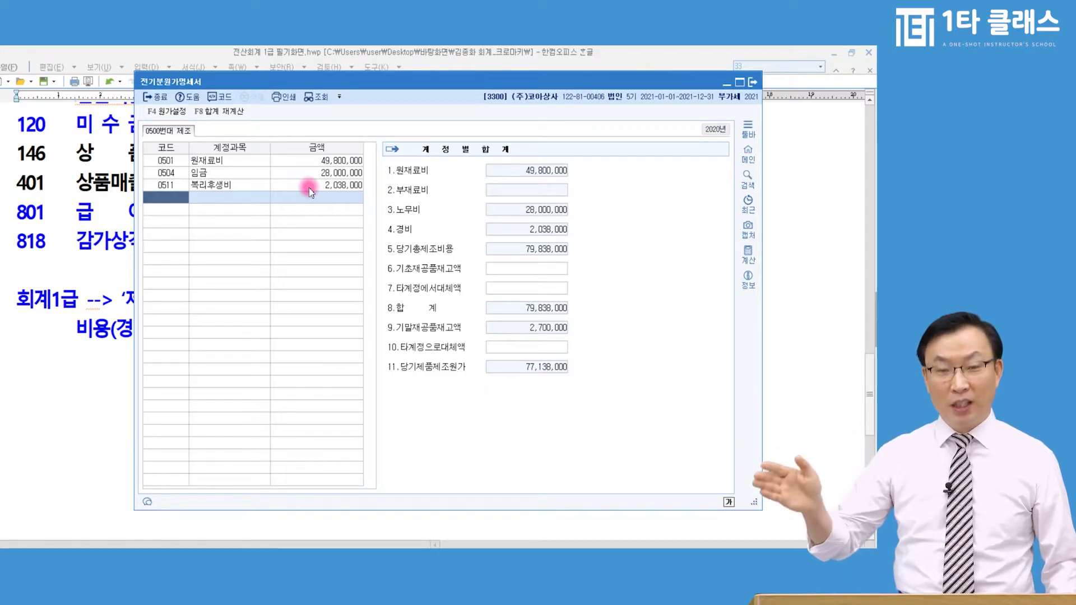
Look up 가스 in 계정코드도움 and add account 0515 가스수도료 with an amount of 400,000
type("가스")
key("Return")
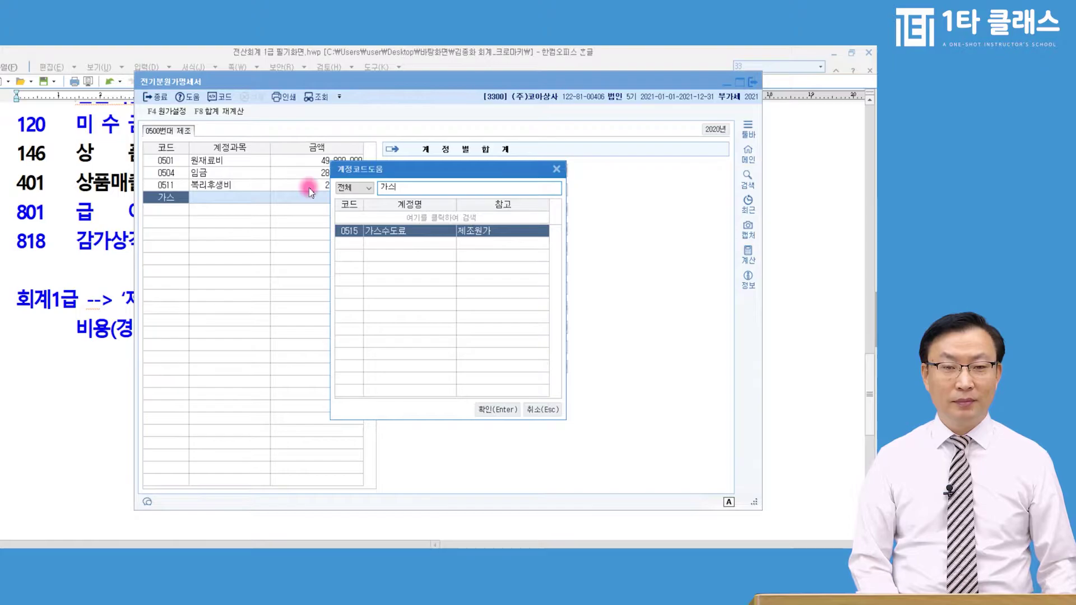
key("BackSpace")
key("BackSpace")
type("개")
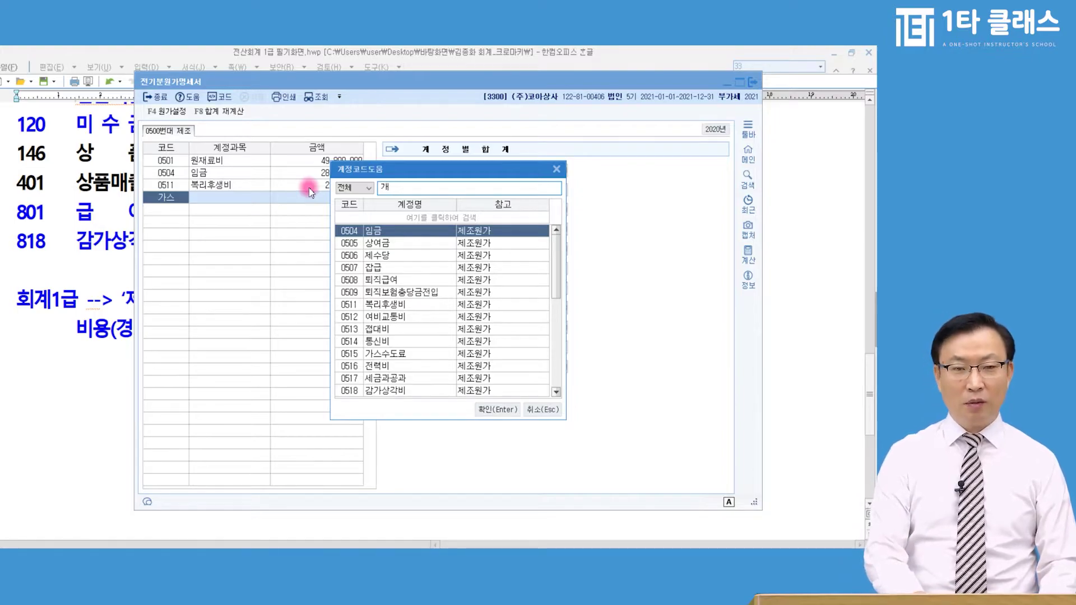
key("BackSpace")
type("가스")
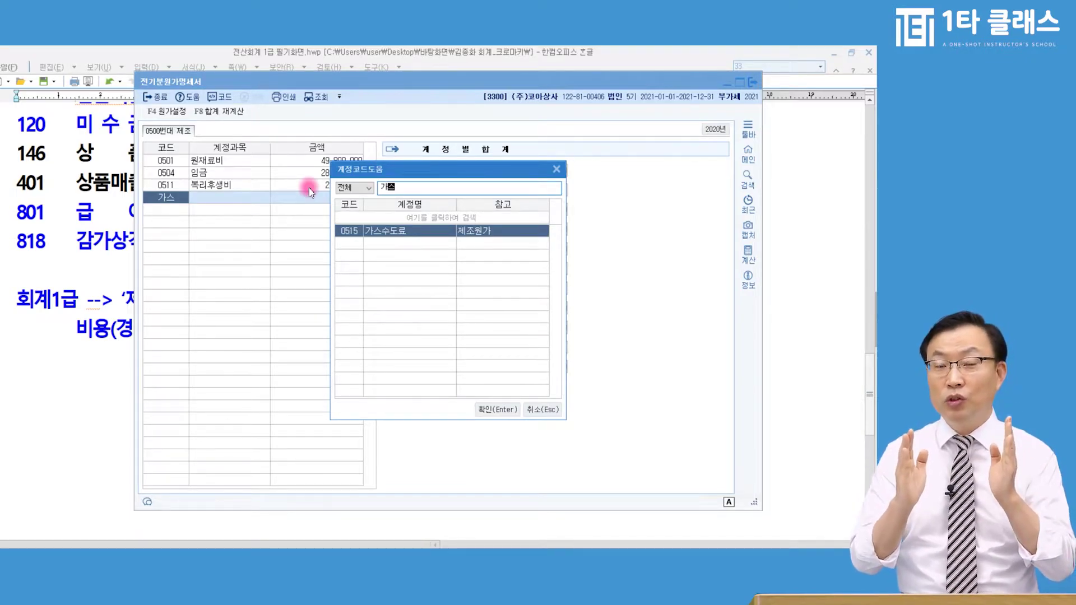
type("수")
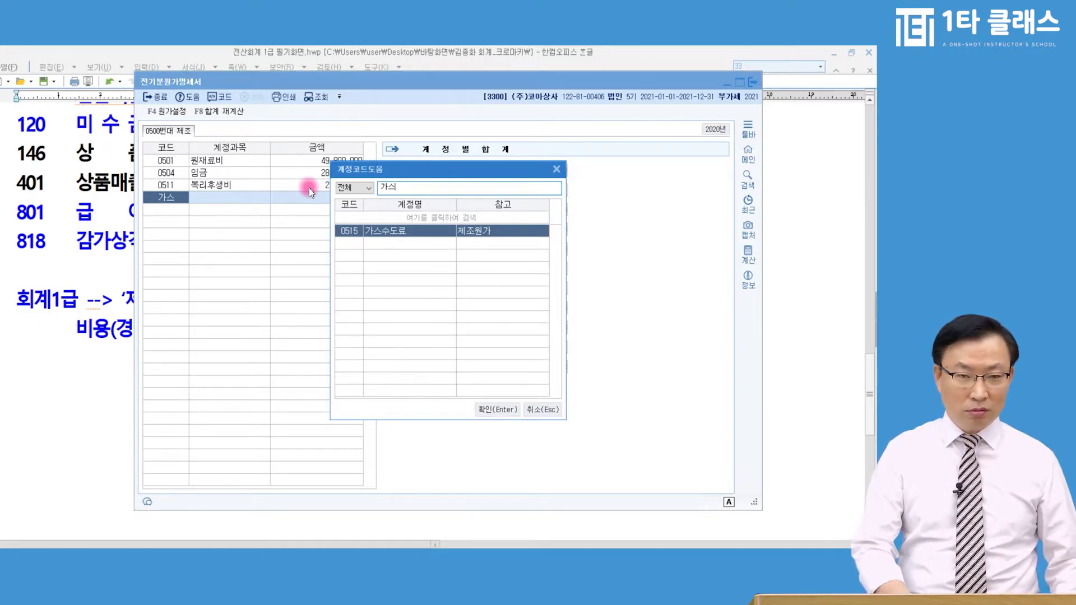
key("Return")
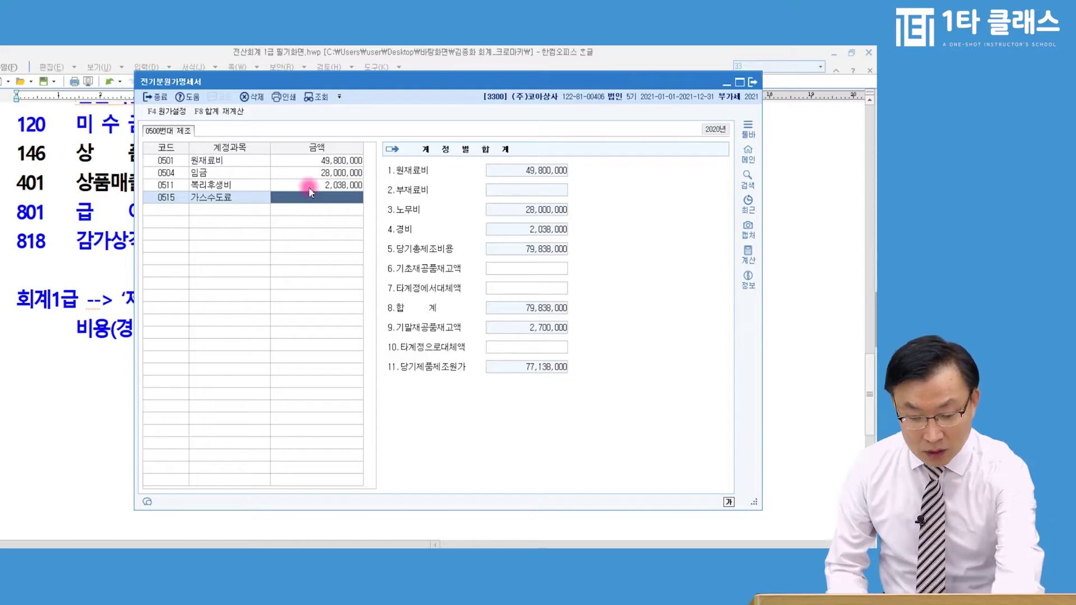
type("400,000")
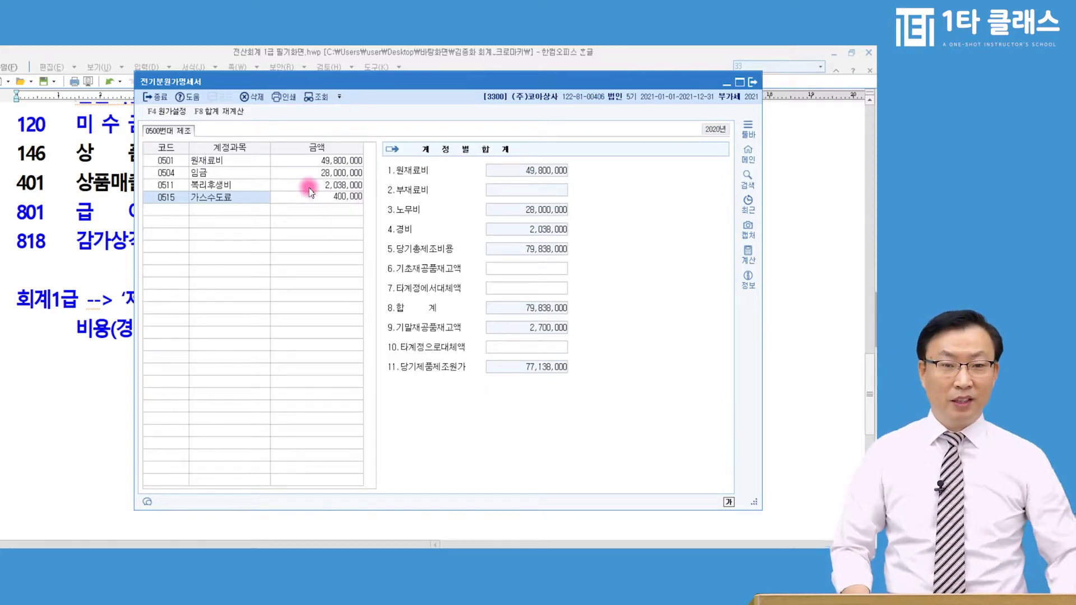
key("Return")
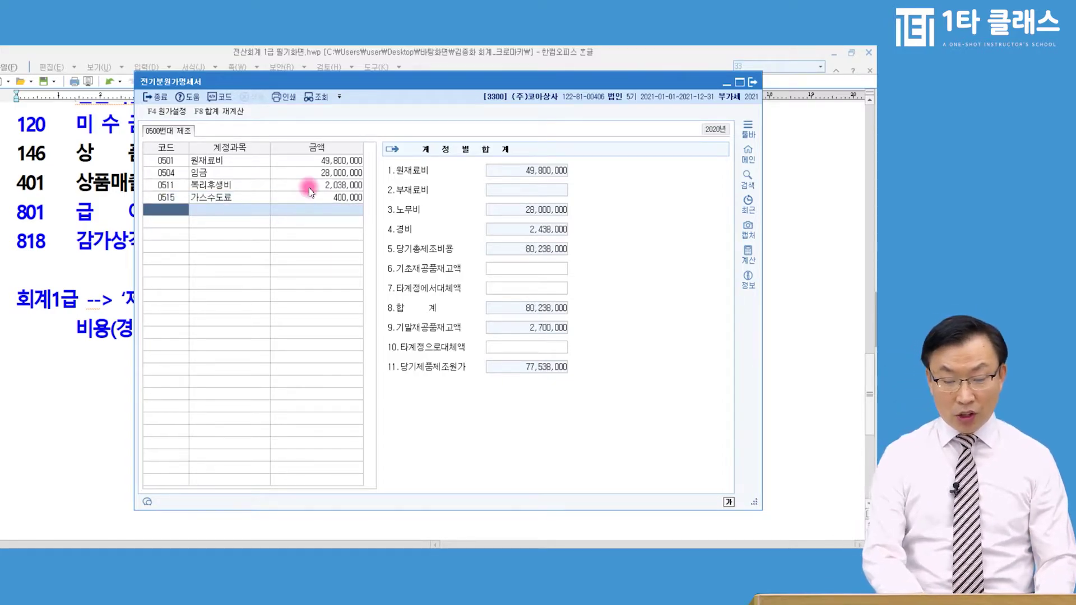
Look up 전력 in 계정코드도움 and add account 0516 전력비 with an amount of 1,500,000
type("전력")
key("Return")
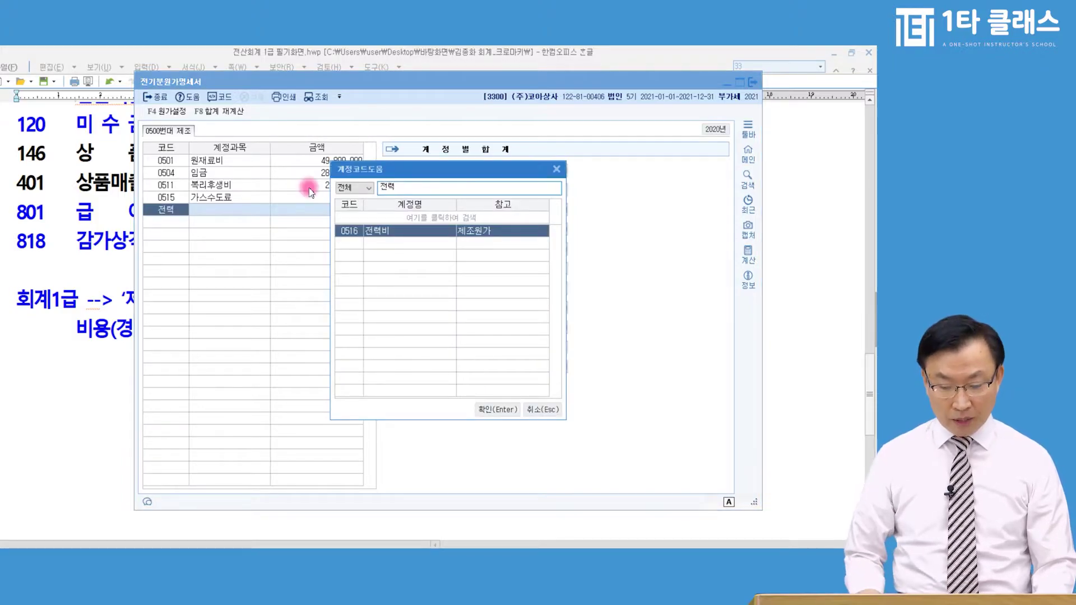
key("Return")
type("1500000")
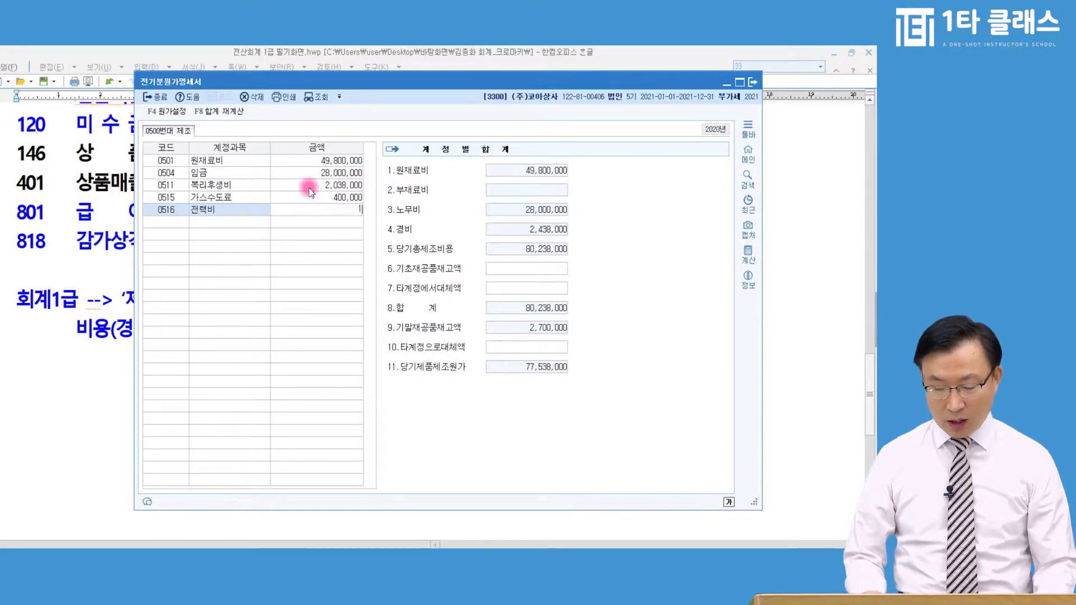
key("Return")
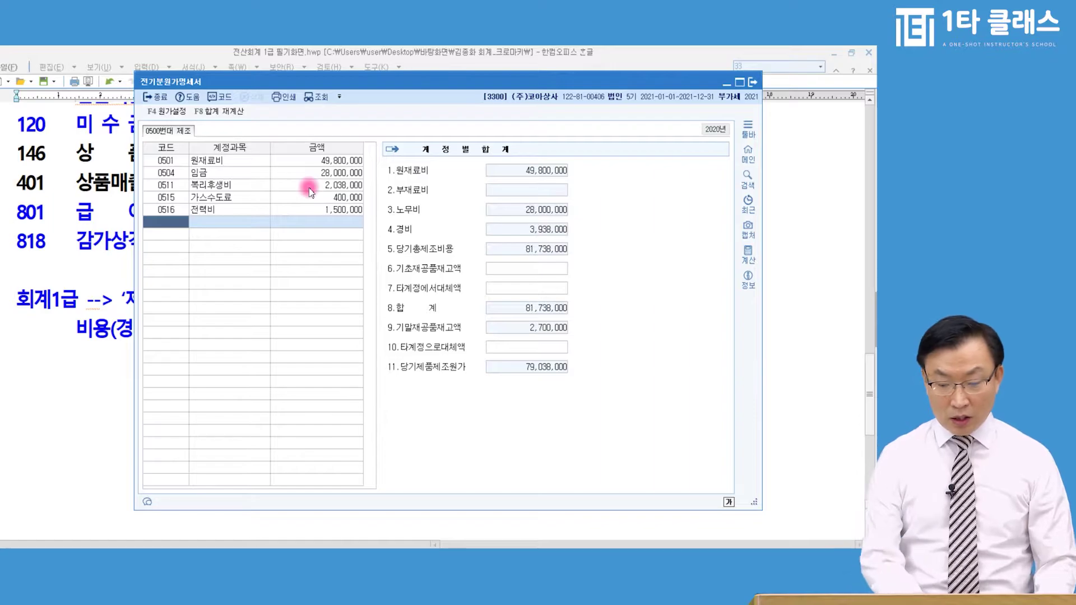
Look up 세금 in 계정코드도움 and add account 0517 세금과공과 with an amount of 250,000
type("세금")
key("Return")
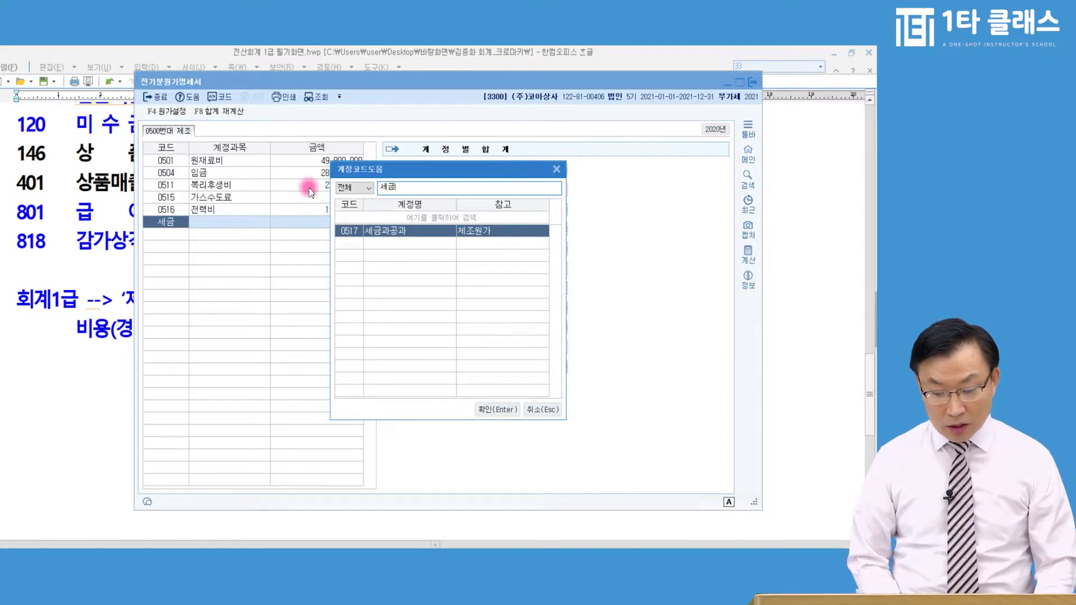
type("과공")
key("Return")
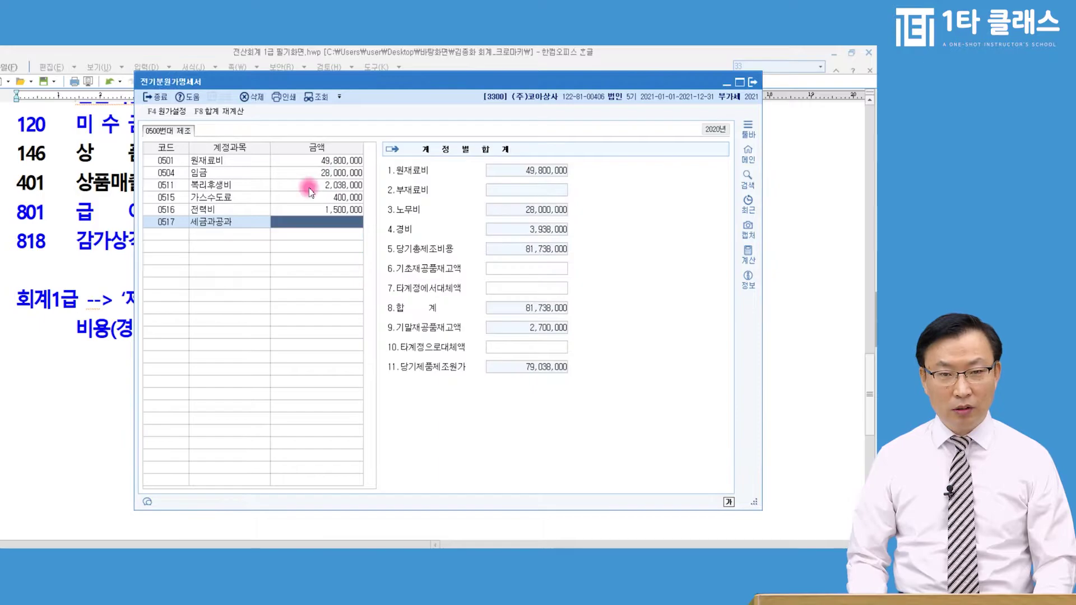
type("250000")
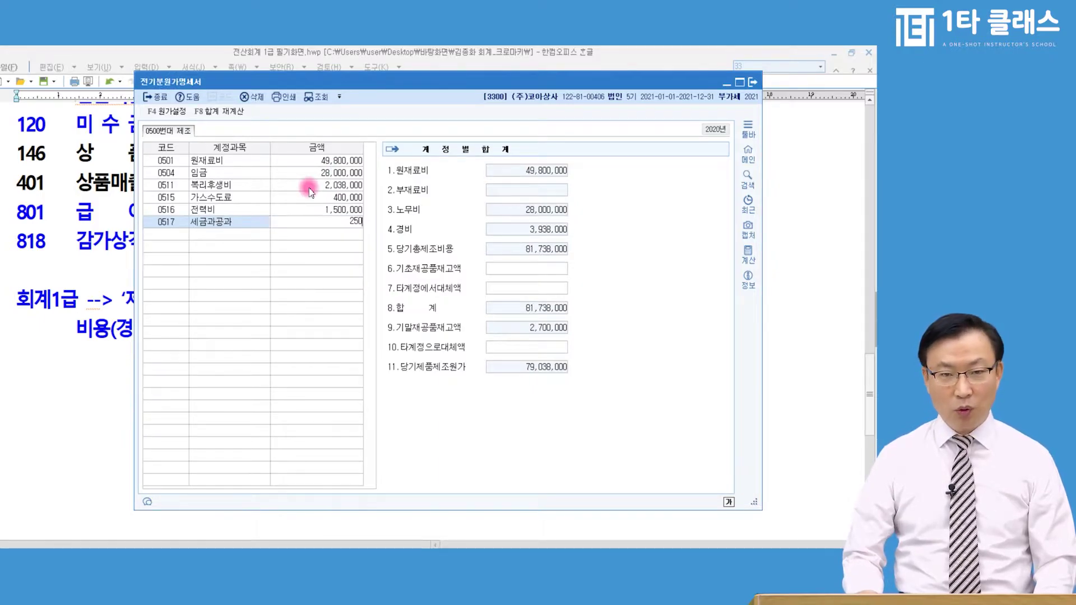
key("Return")
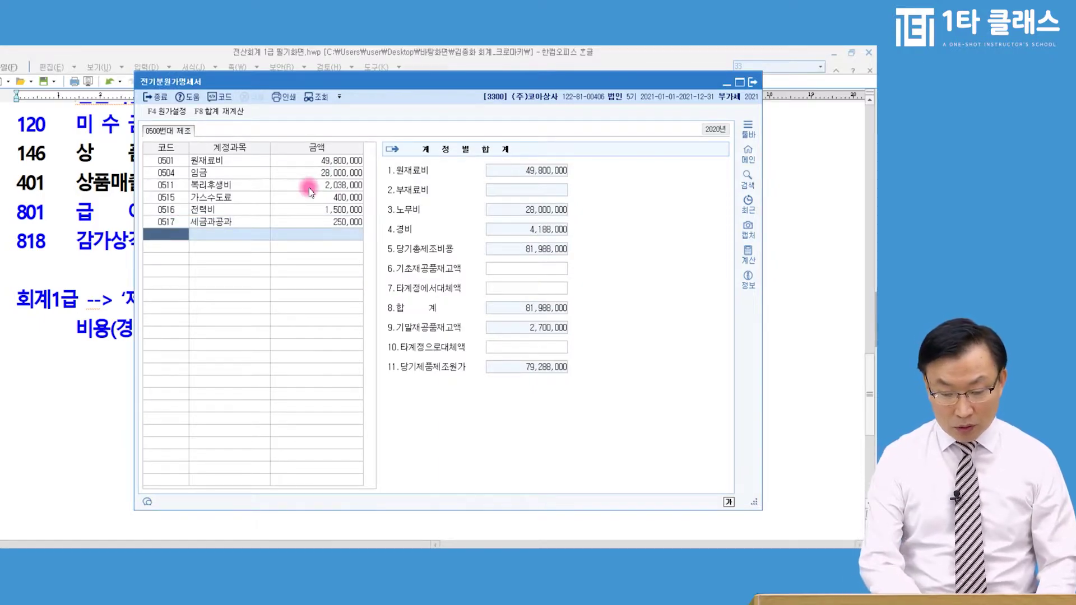
Review the entered 500번대 expense codes and consult the 제조원가명세서 of 예제 2 in the textbook
left_click(168, 192)
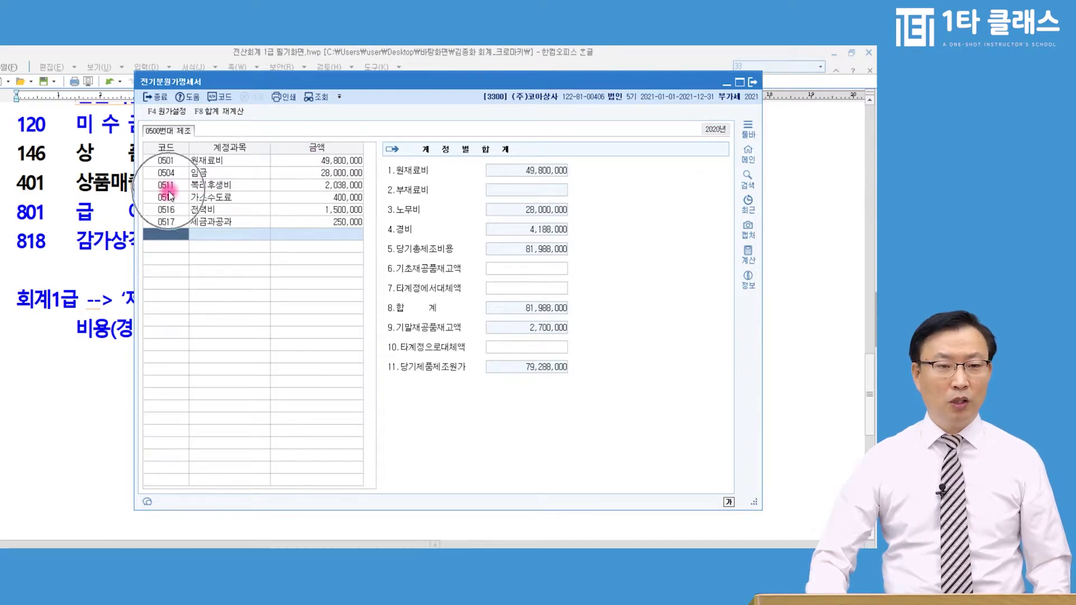
left_click(167, 214)
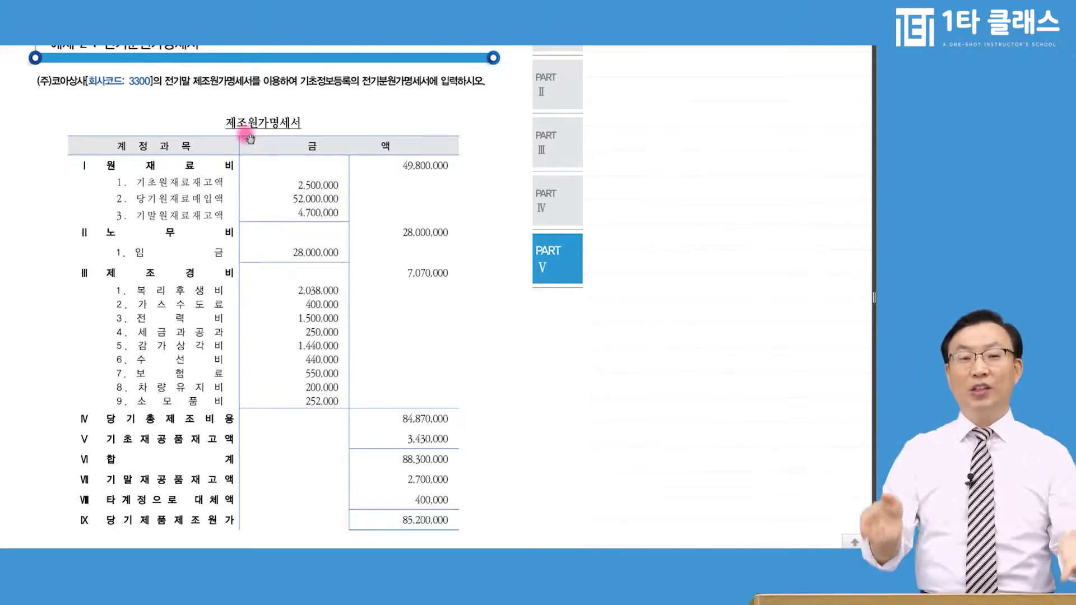
scroll(251, 140, "up", 1)
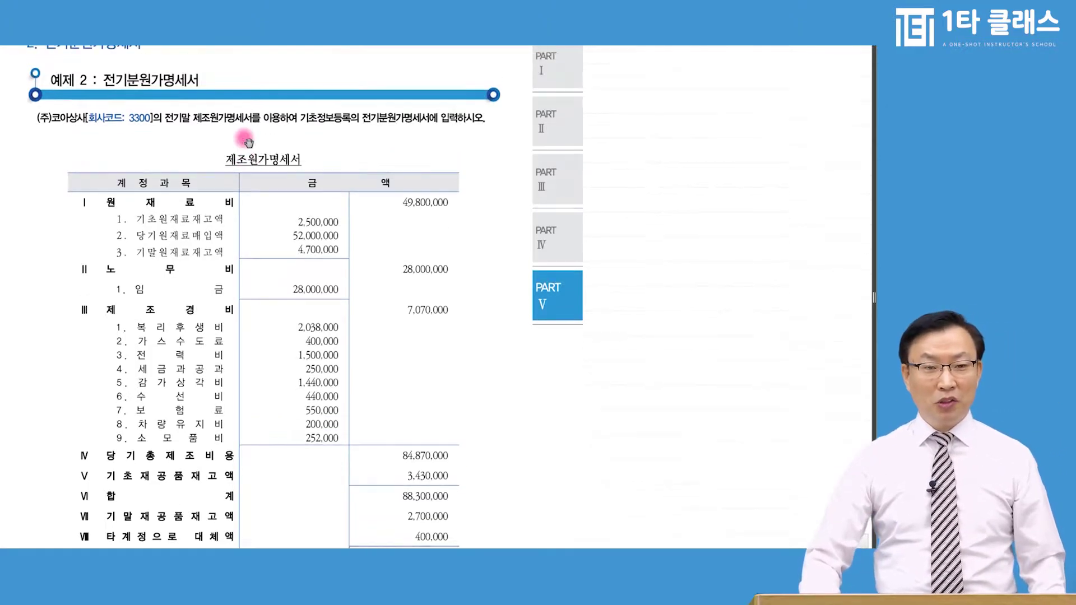
scroll(258, 162, "down", 1)
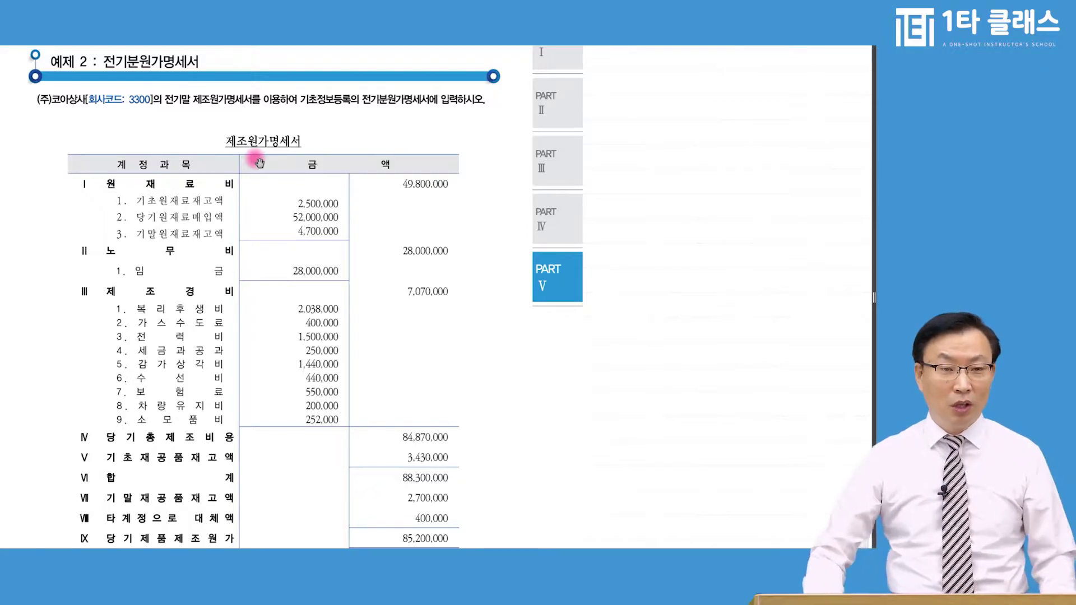
left_click(287, 164)
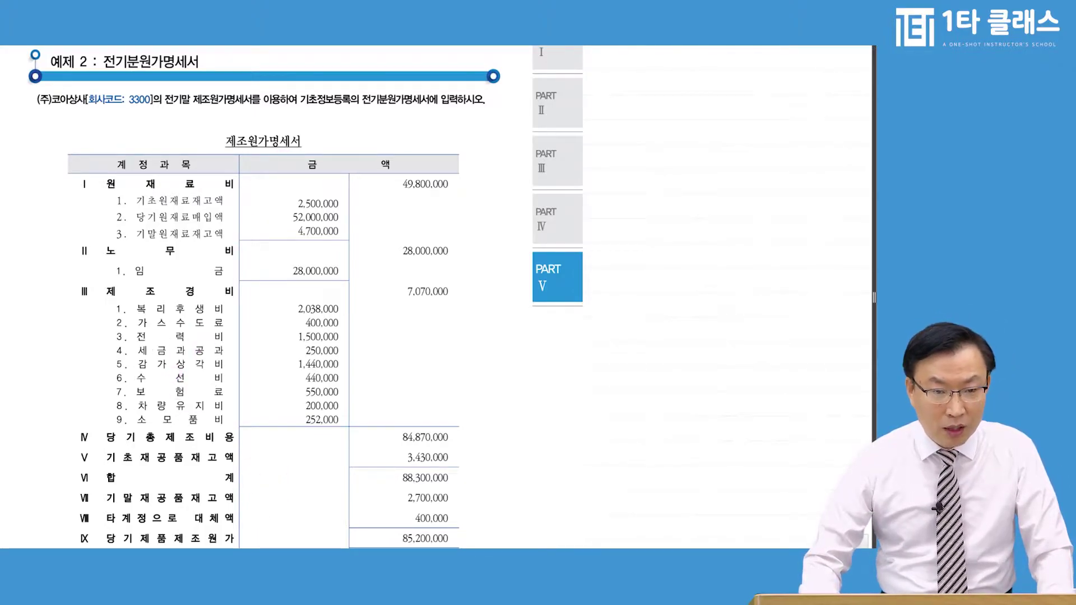
Return to 전기분원가명세서 in KcLep, look up 감가 and add account 0518 감가상각비 below 세금과공과
left_click(262, 548)
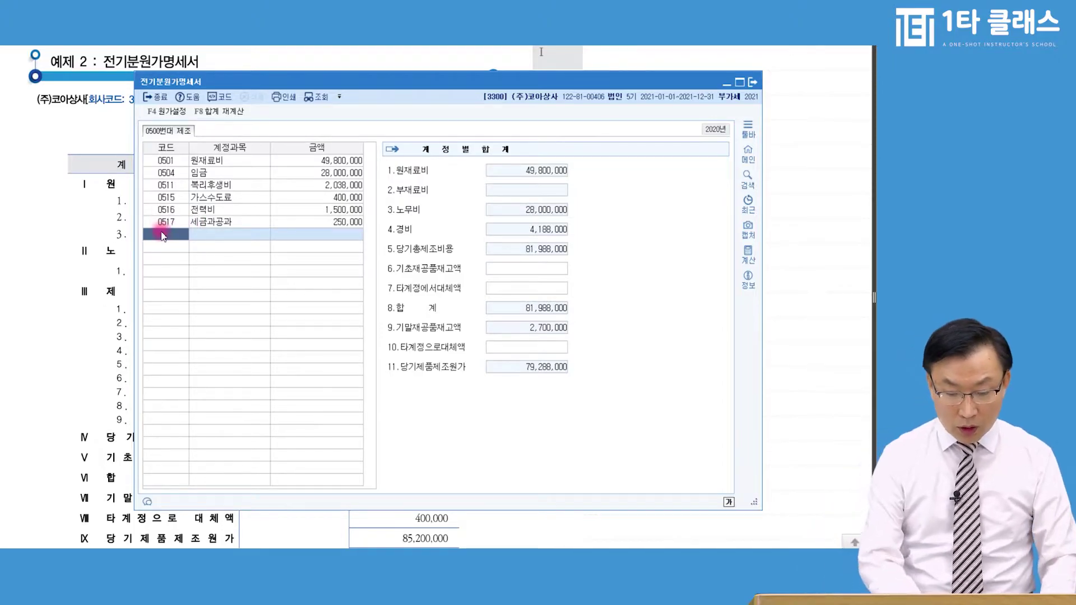
type("감가")
key("Return")
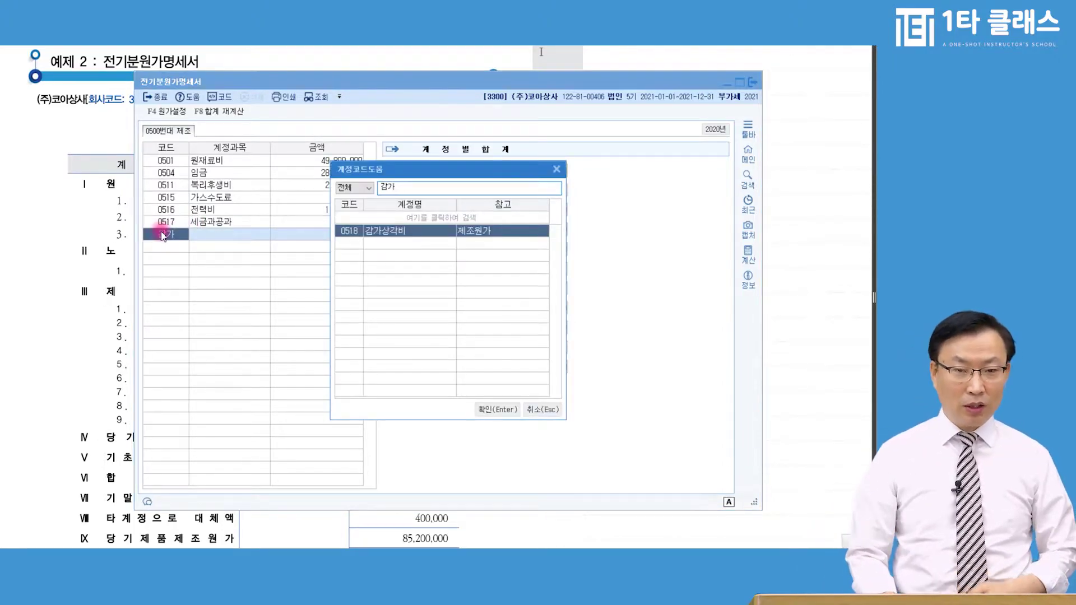
key("Return")
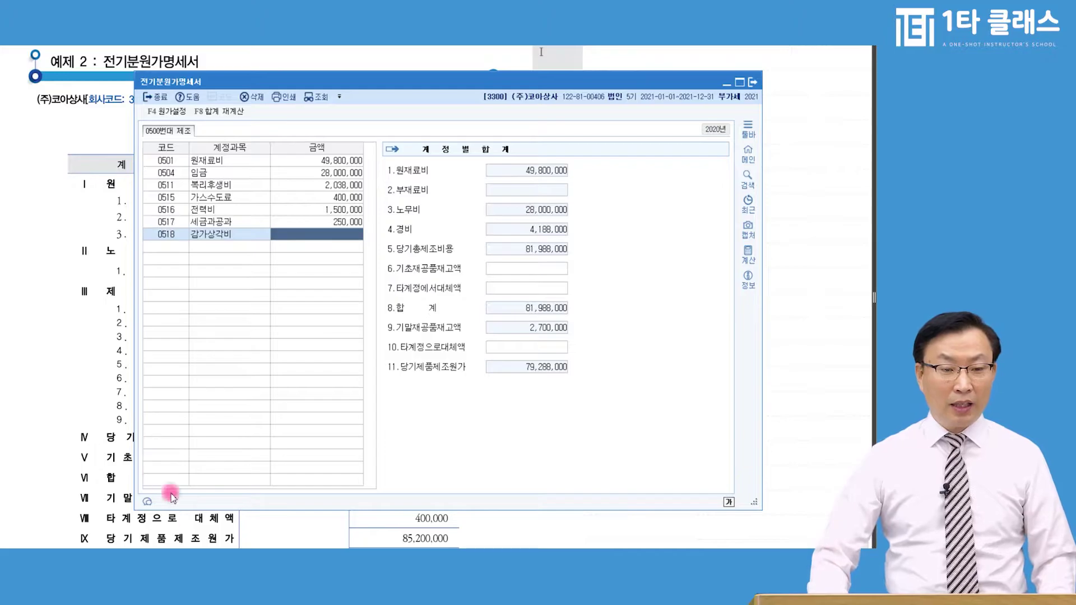
Highlight 818 감가상각비 in the Hangul notes and compare it with the 0518 row in KcLep
mouse_move(213, 548)
left_click(125, 524)
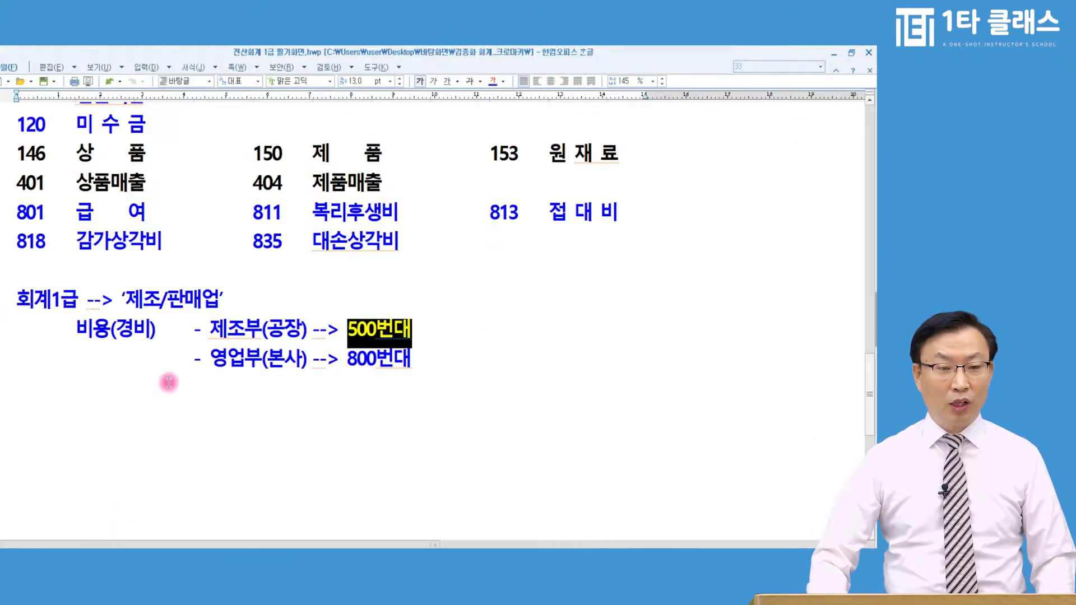
left_click_drag(194, 242, 5, 242)
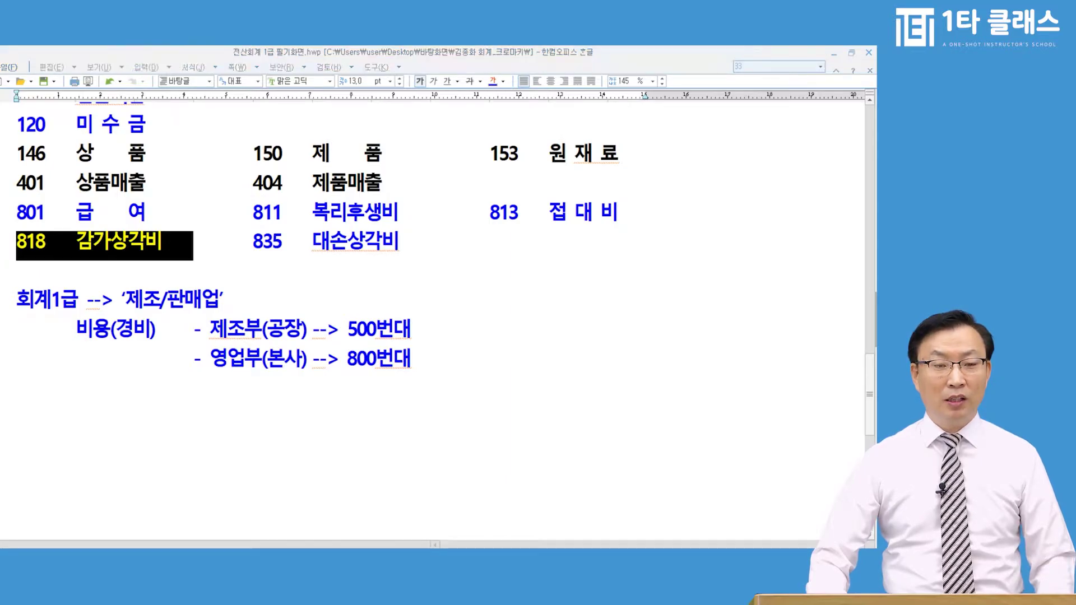
key("alt+Tab")
left_click(167, 235)
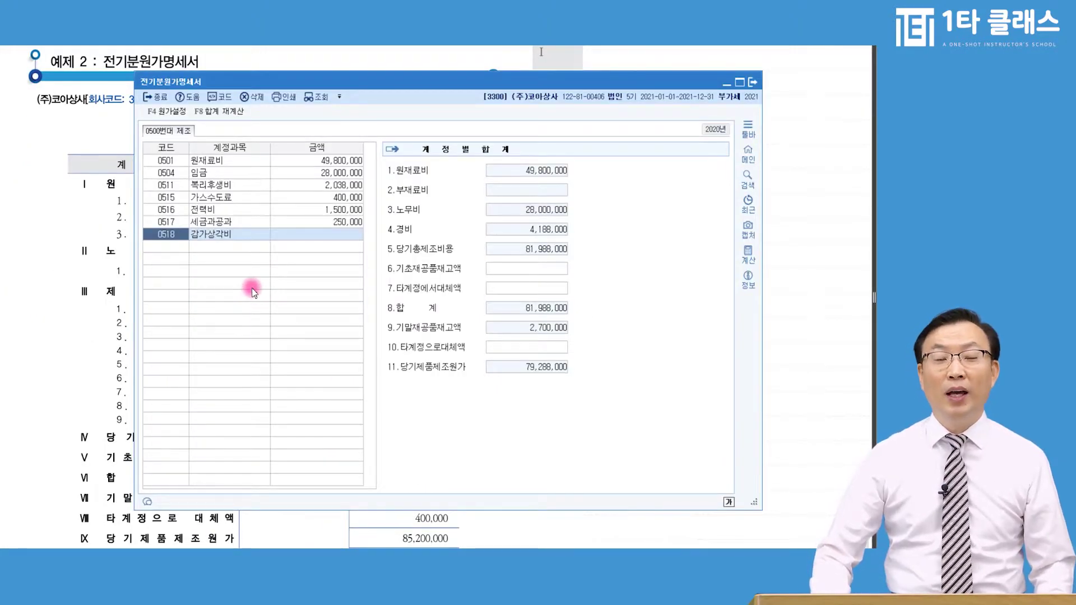
Move the 전기분원가명세서 window off the textbook's 제조경비 list and bring the textbook page to the front
left_click_drag(390, 85, 596, 106)
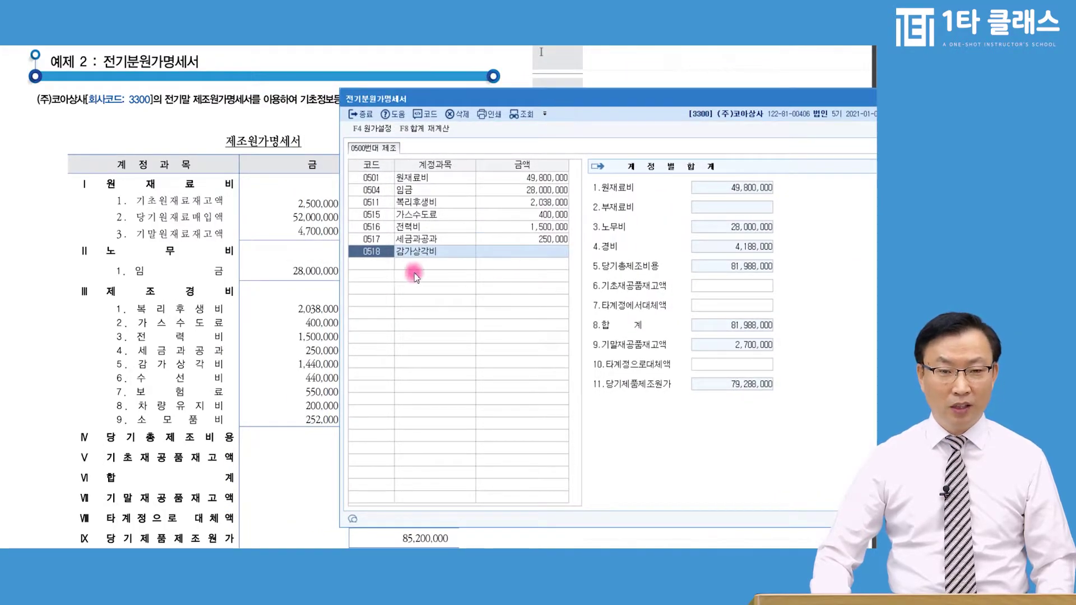
left_click(378, 263)
left_click(182, 379)
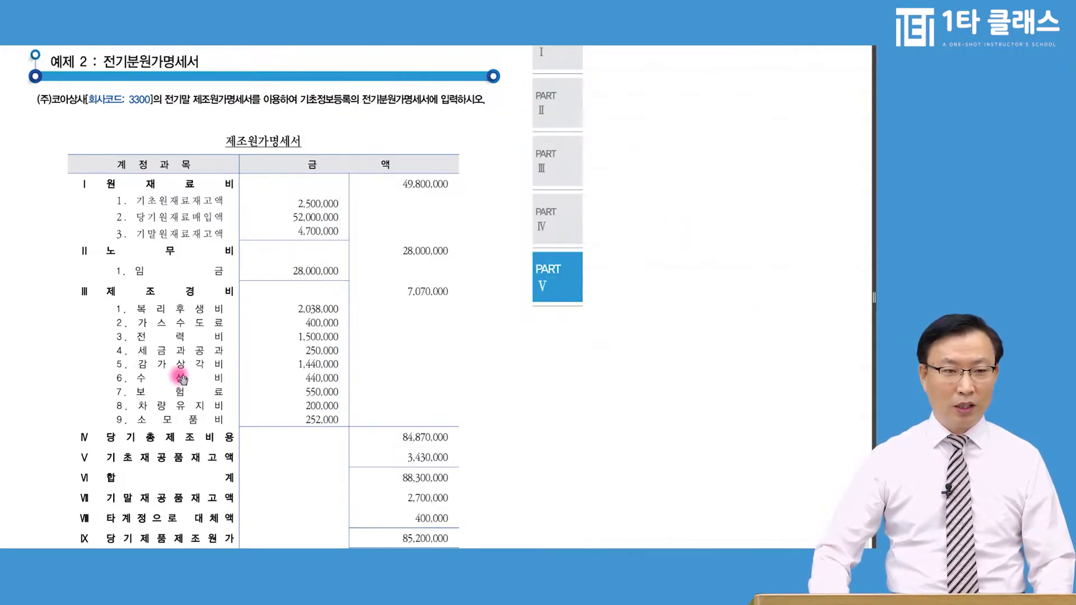
Bring 전기분원가명세서 back beside the textbook's 제조경비 list, look up 수선 and add account 0520 수선비 below 감가상각비
key("alt+Tab")
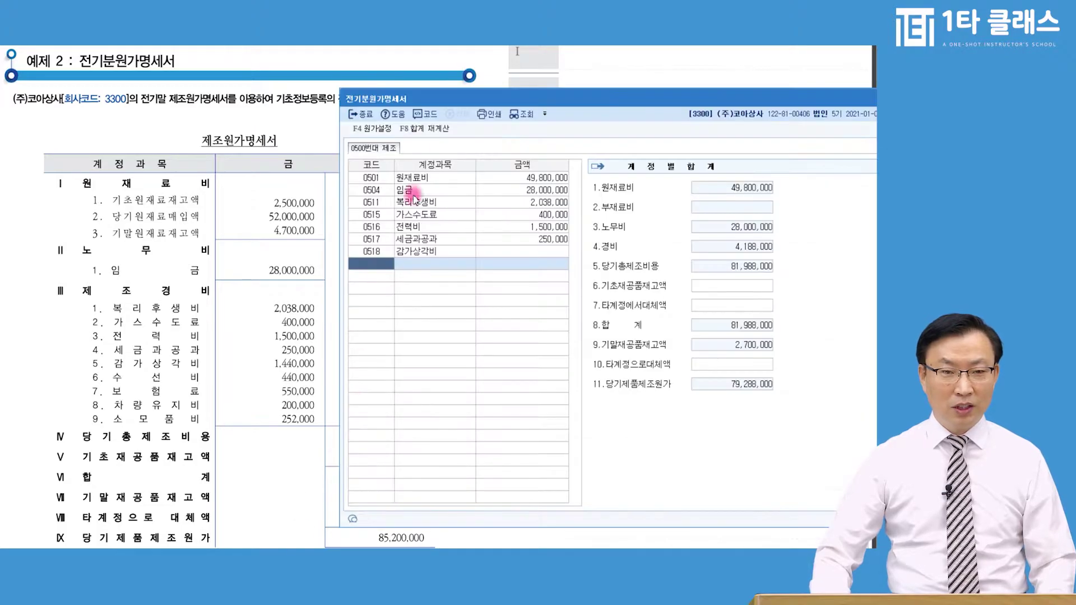
left_click_drag(426, 100, 407, 101)
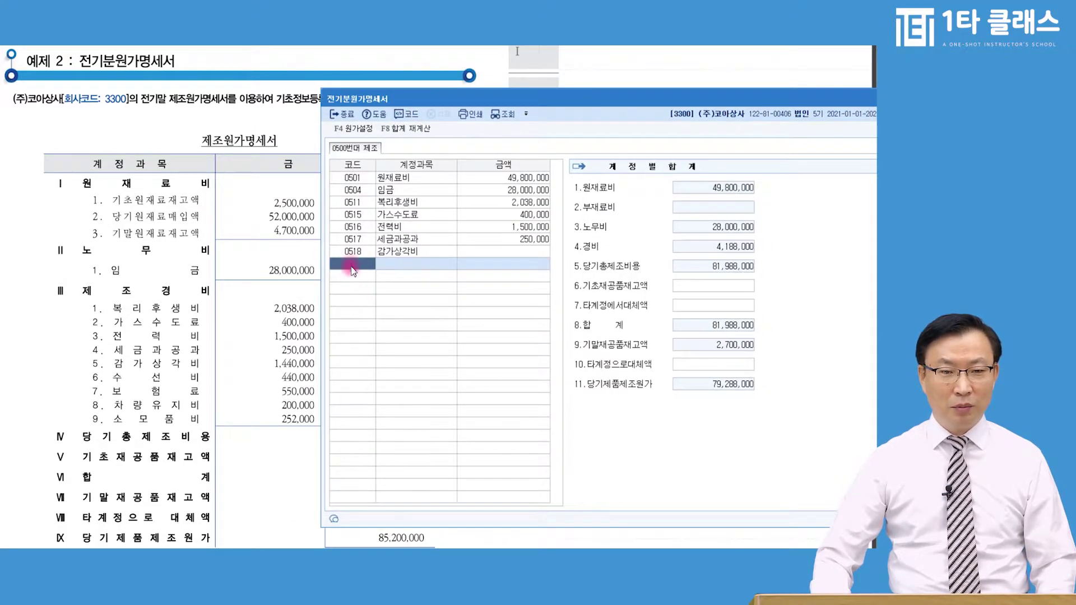
left_click(339, 265)
type("수선")
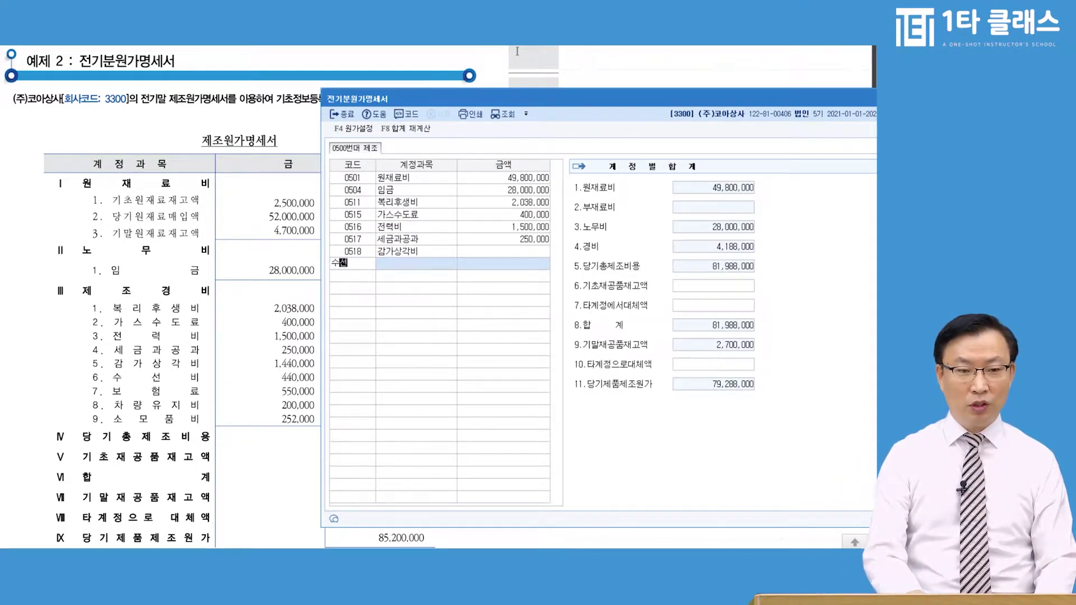
key("Return")
key("Return")
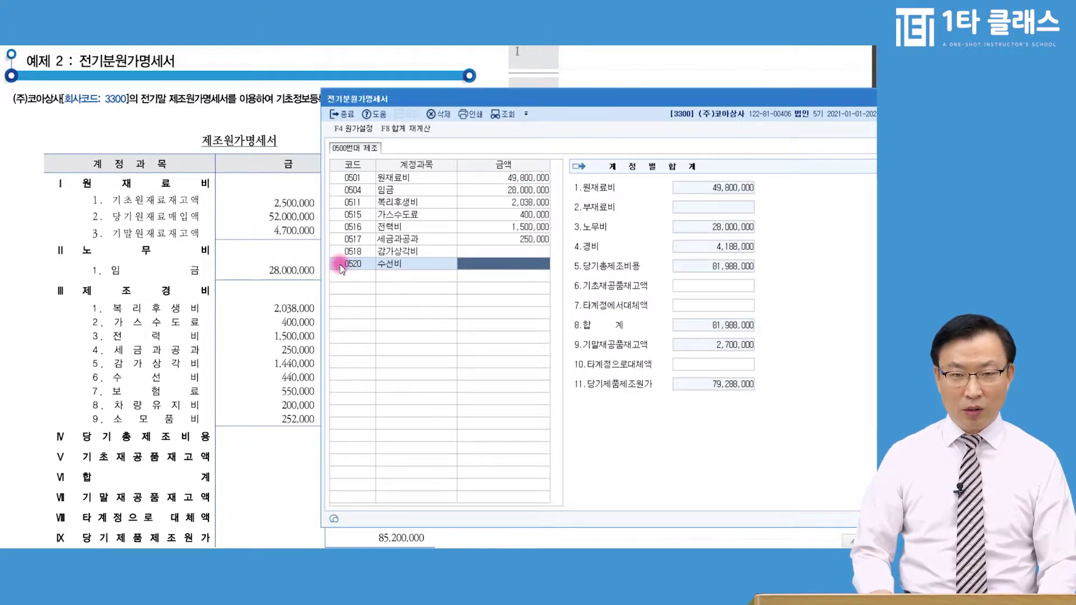
Enter the amounts 1,440,000 for 0518 감가상각비 and 440,000 for 0520 수선비
key("Up")
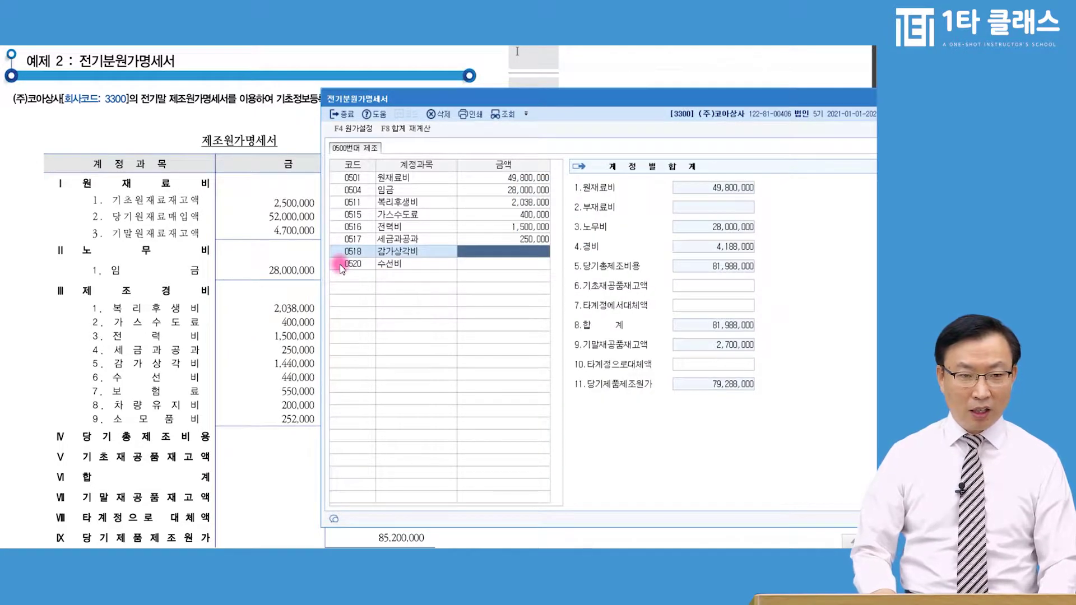
type("1,440,000")
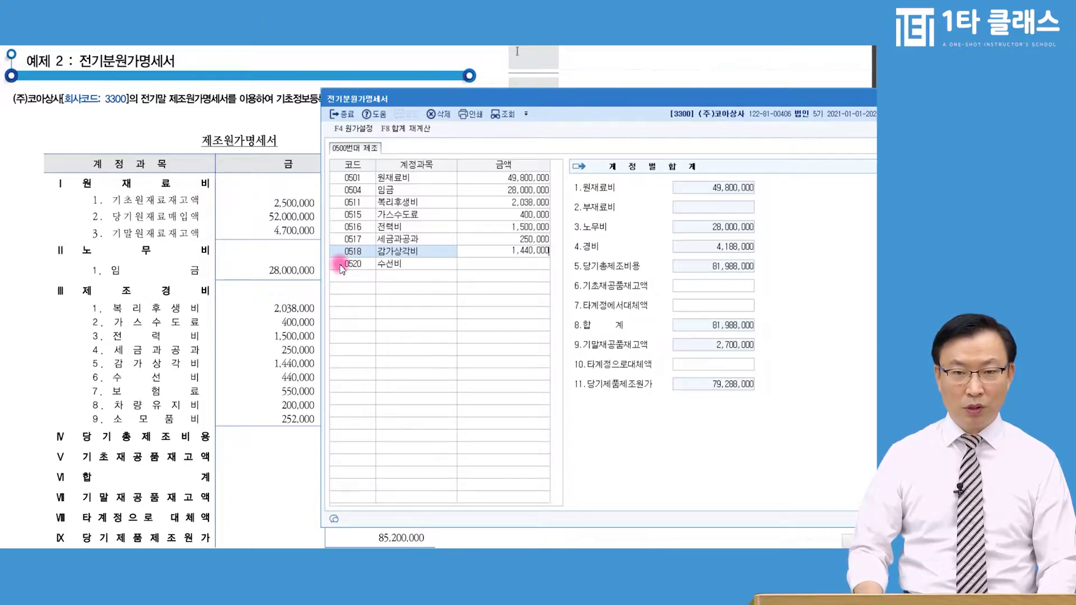
key("Return")
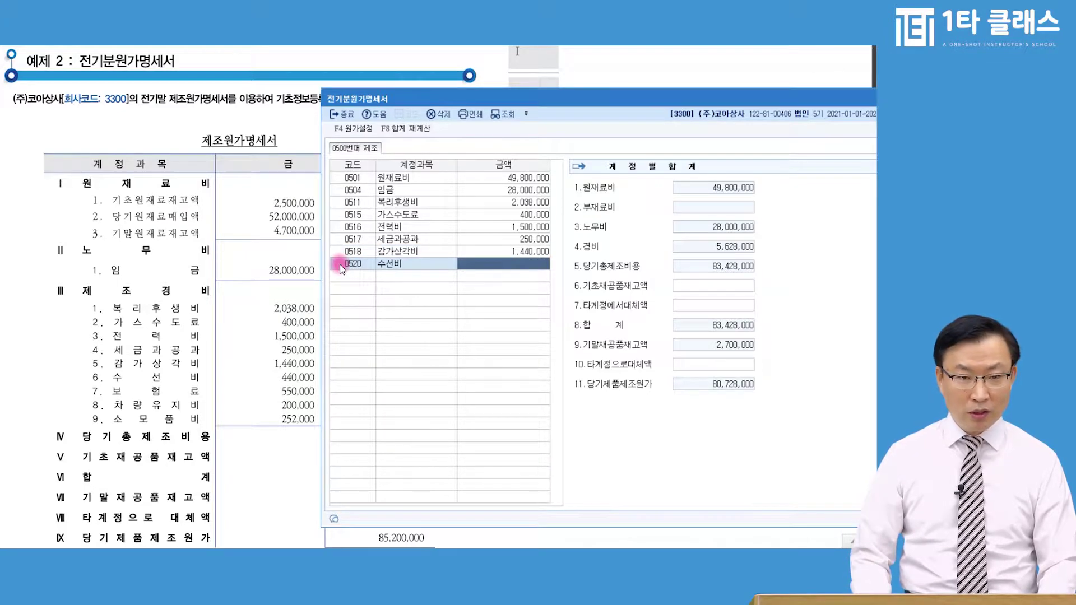
type("440000")
key("Return")
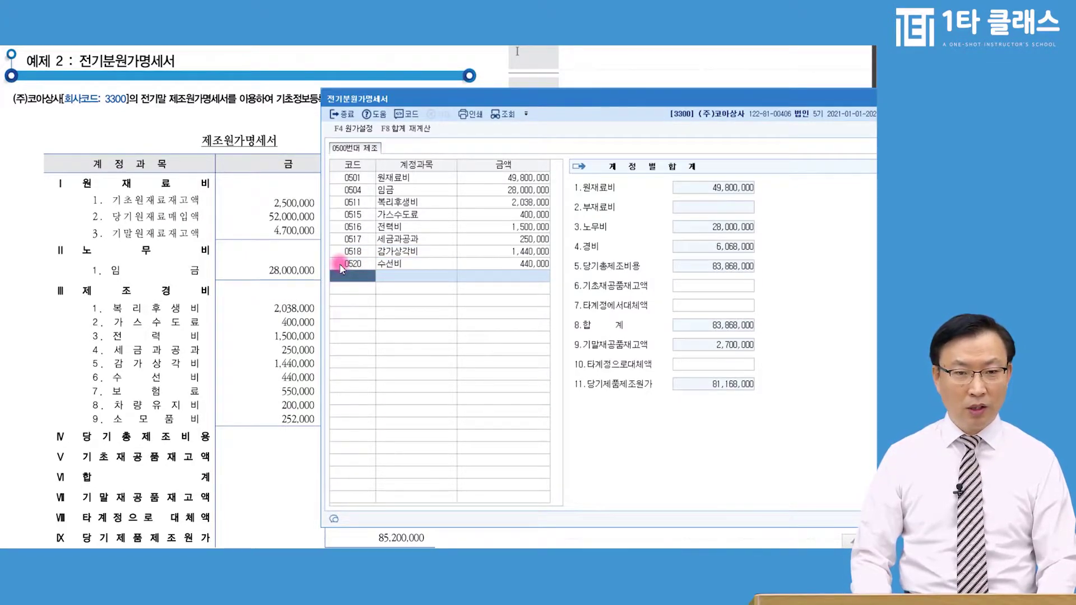
Add account 0521 보험료 below 수선비, look it up again by name, and enter the amount 550,000
type("0521")
key("Return")
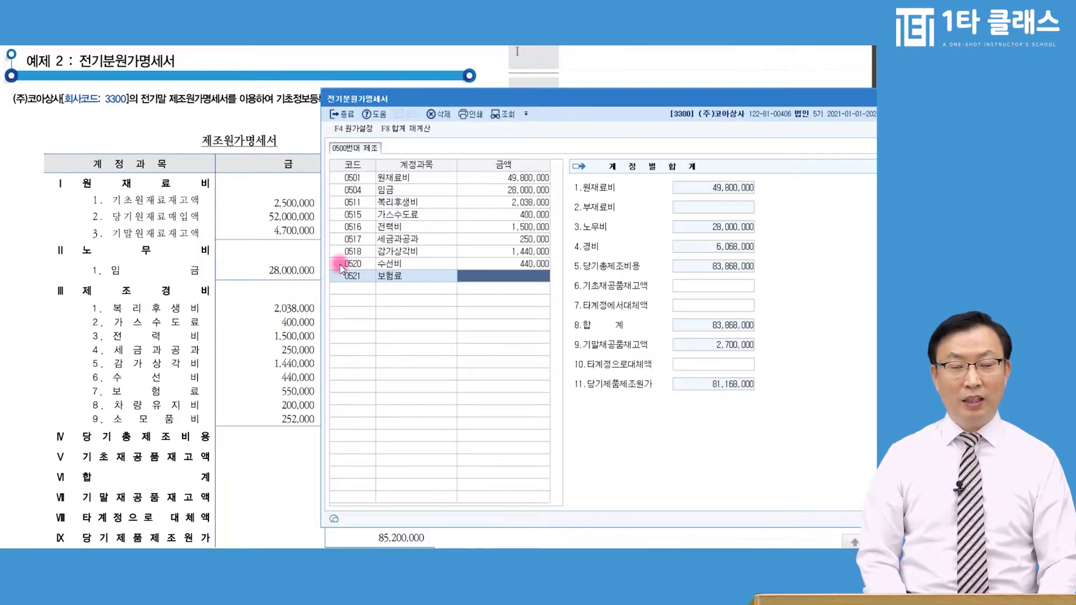
key("Left")
key("Left")
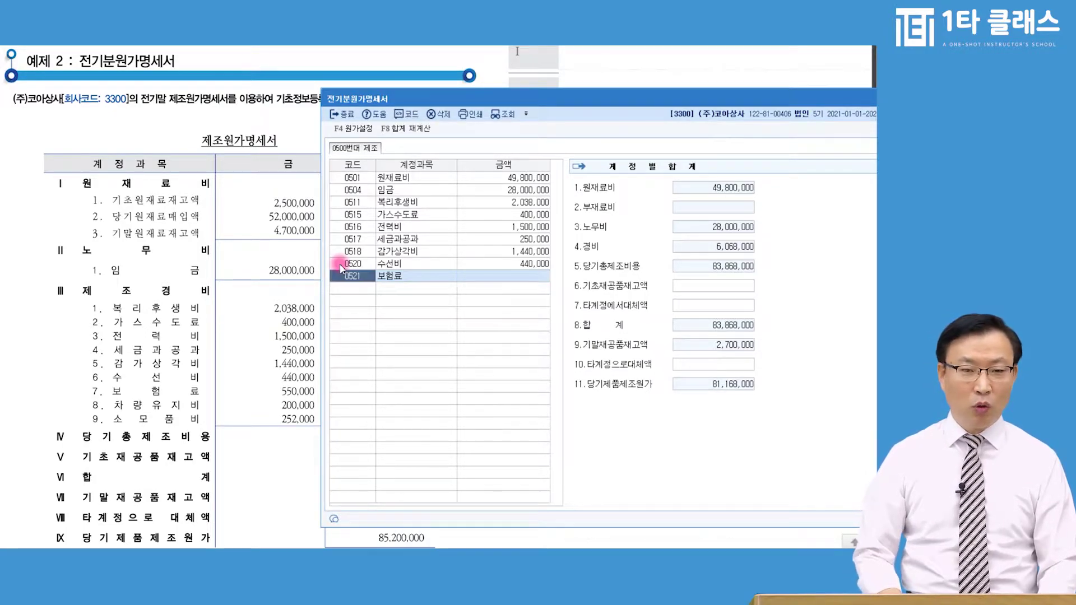
type("보")
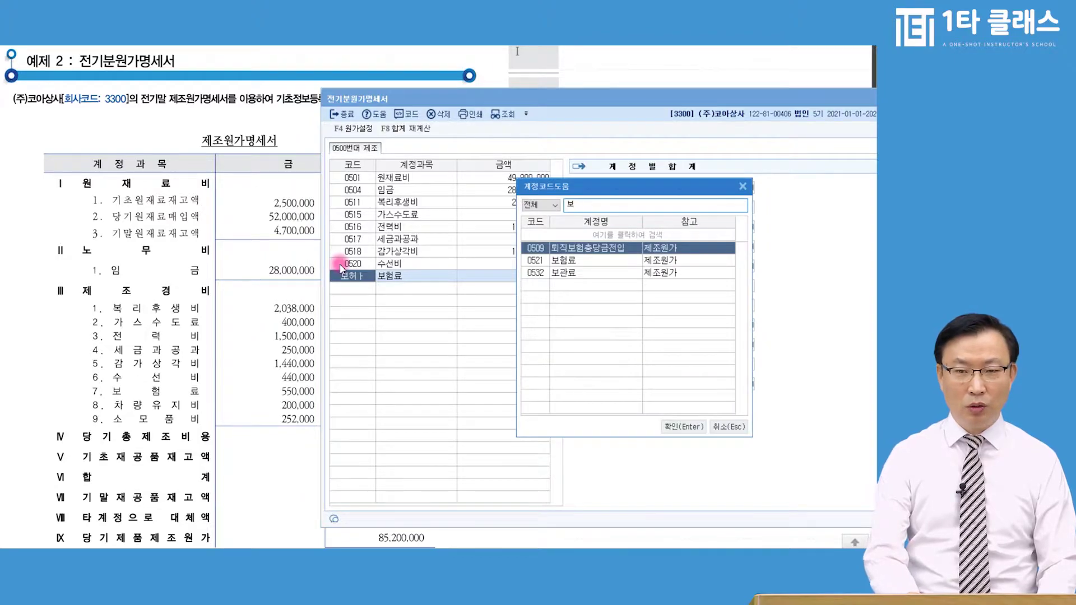
type("험험")
key("Down")
key("Return")
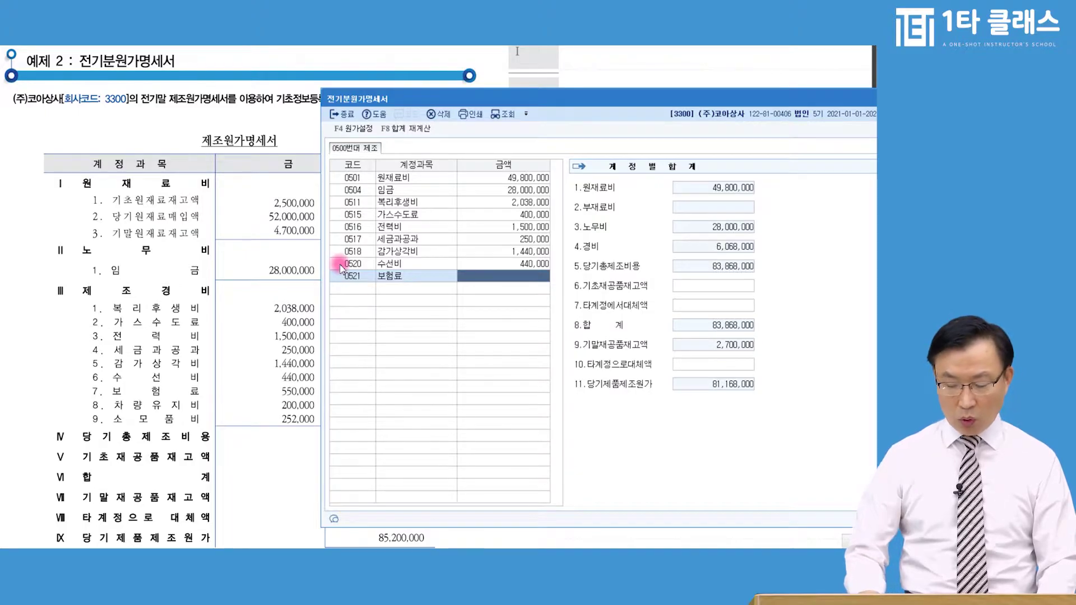
type("550000")
key("Return")
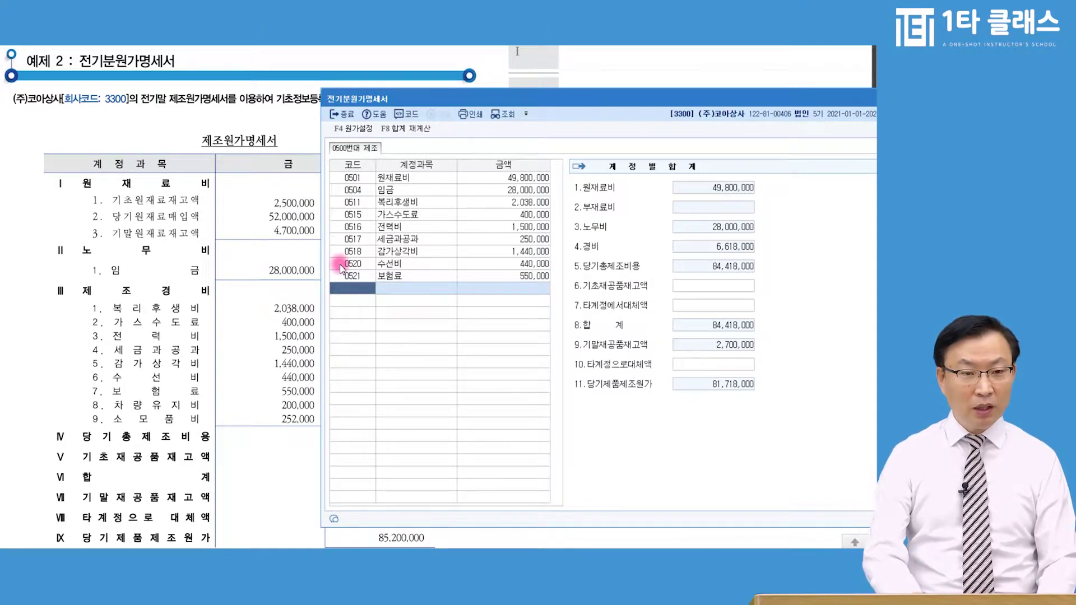
Look up 차량, add account 0522 차량유지비 below 보험료 and enter the amount 200,000
type("차량")
key("Return")
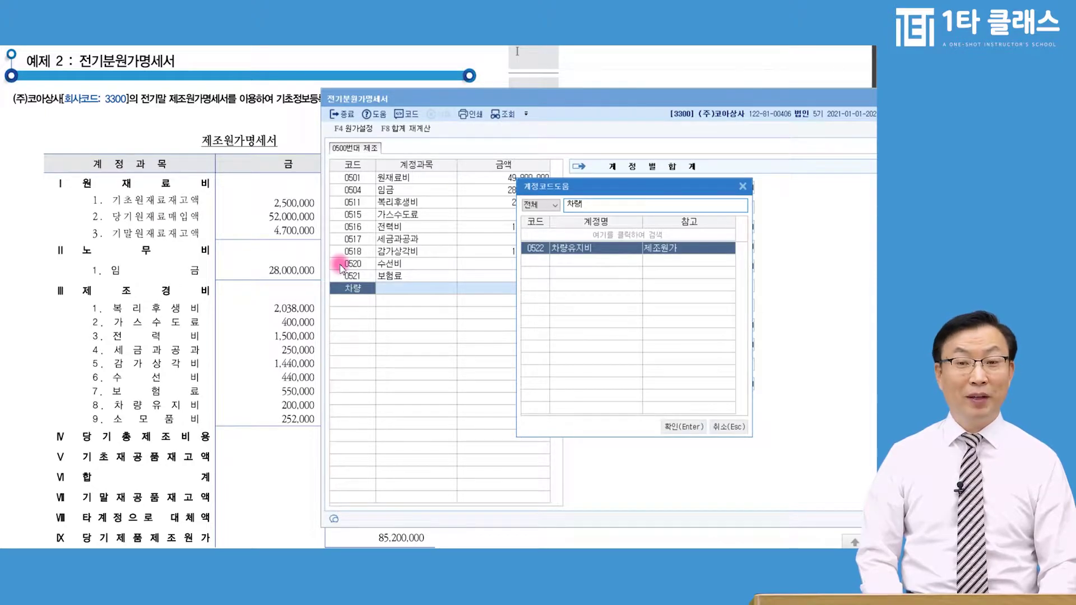
key("Return")
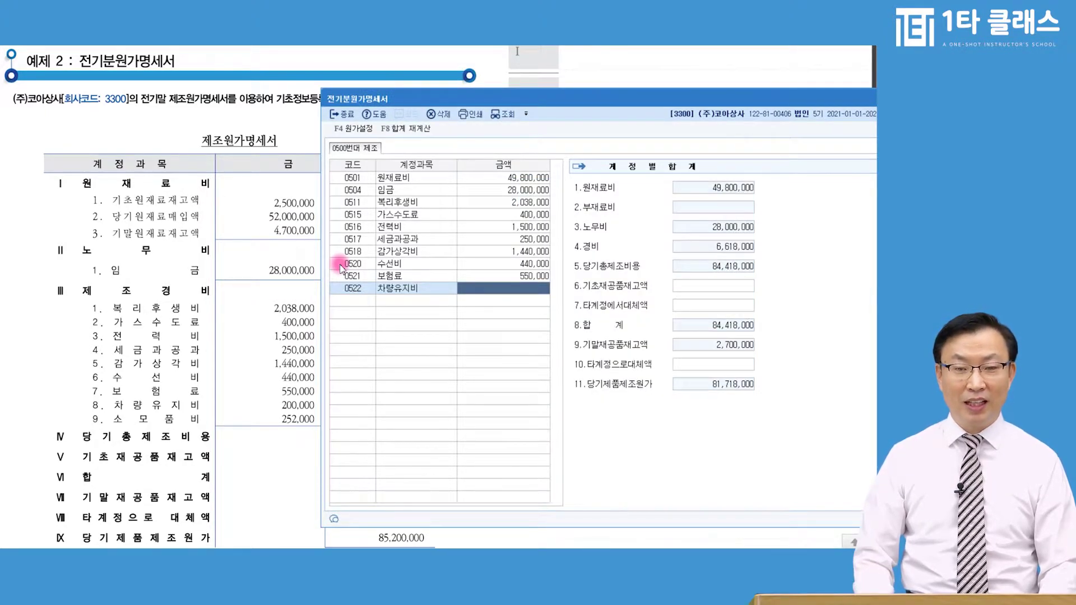
type("2000000")
key("Return")
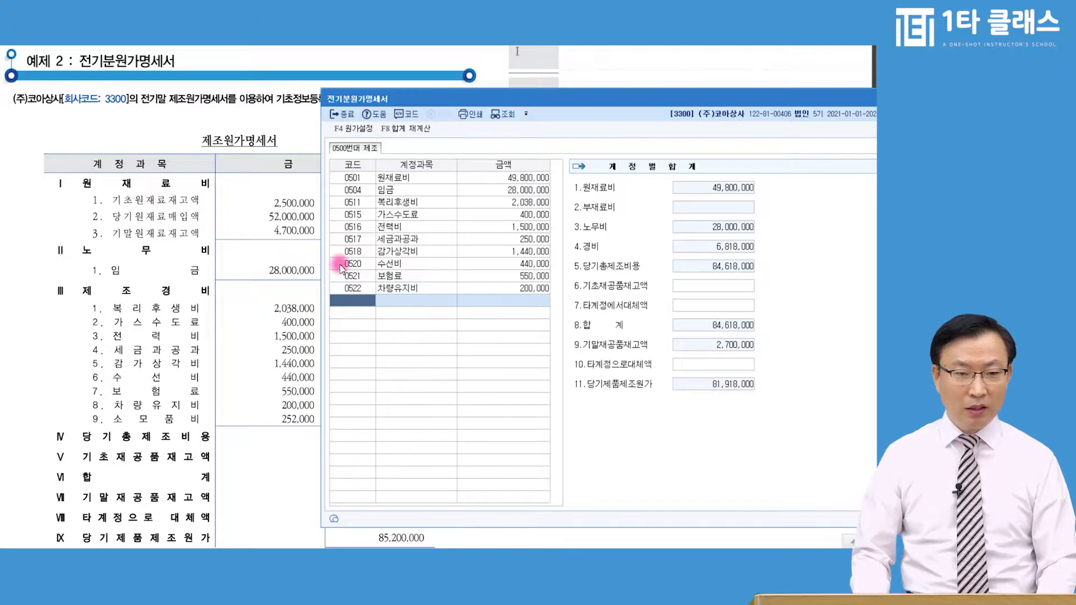
Add account 0530 소모품비 below 차량유지비 and enter the amount 252,000
type("0530")
key("Return")
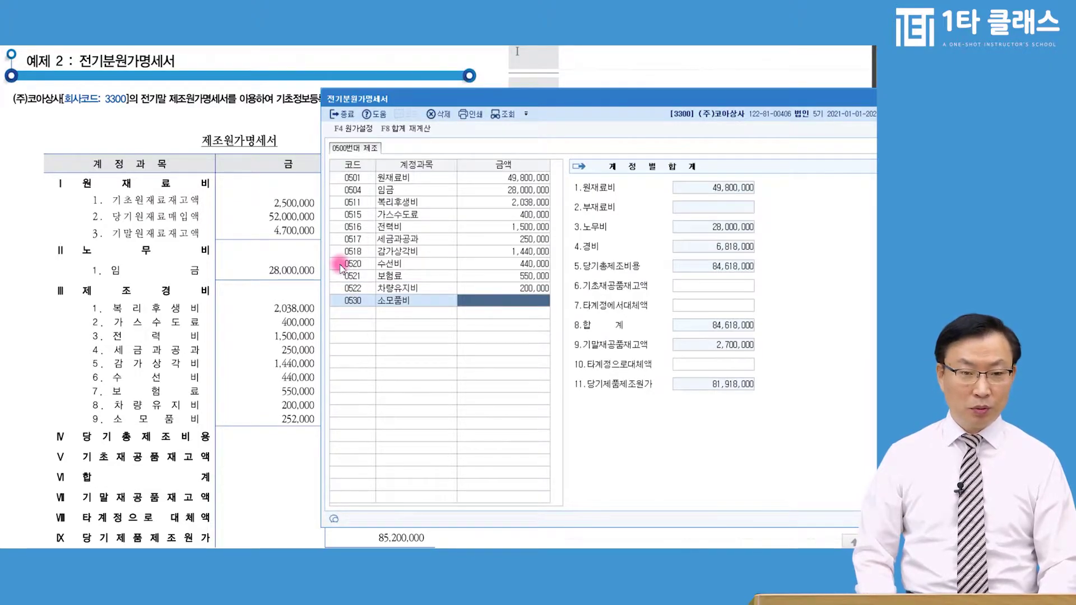
type("252")
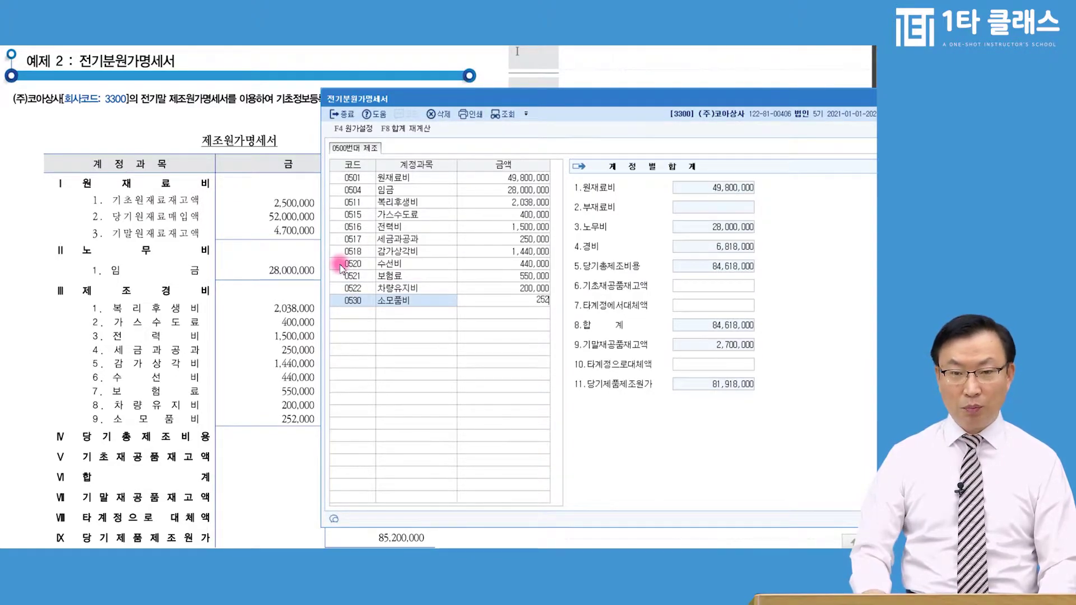
type(",000")
key("Return")
Compare 당기총제조비용 in 전기분원가명세서 with the textbook and consult the textbook's 기초재공품재고액 line
left_click(184, 443)
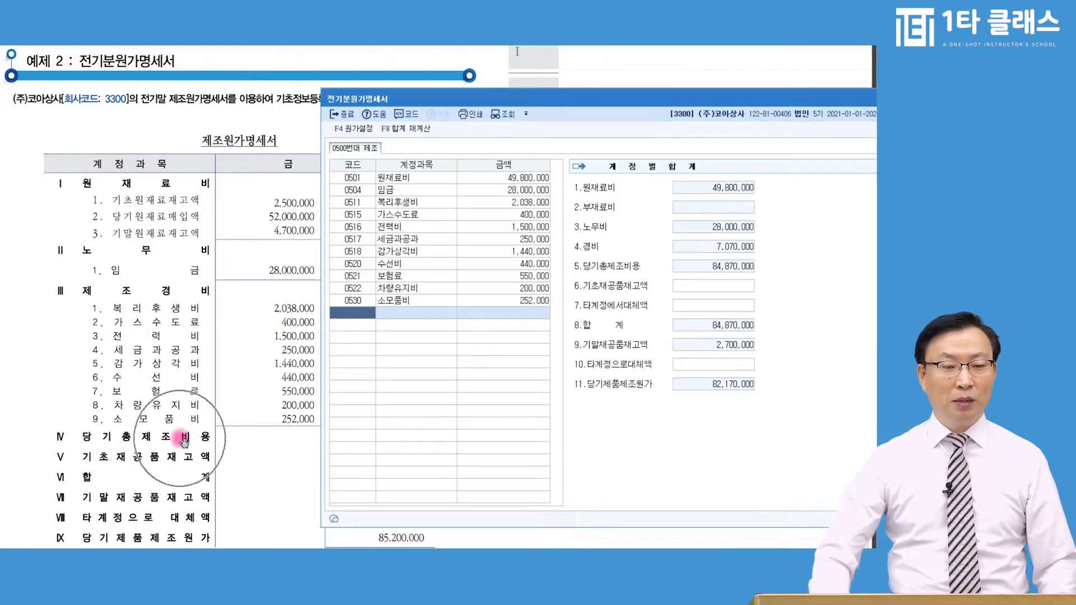
scroll(171, 429, "down", 1)
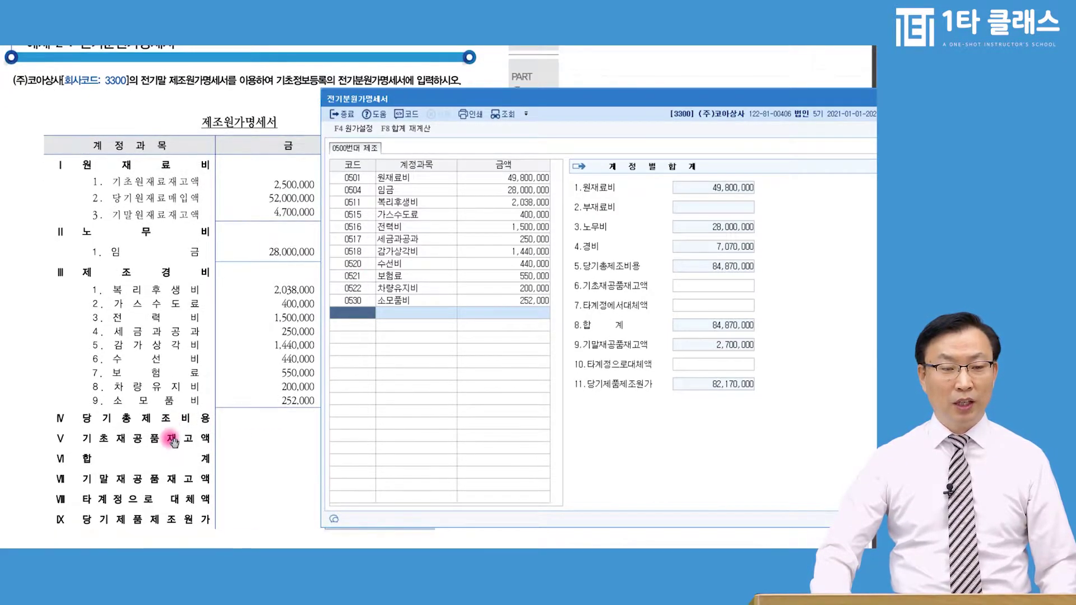
left_click(636, 271)
left_click(701, 271)
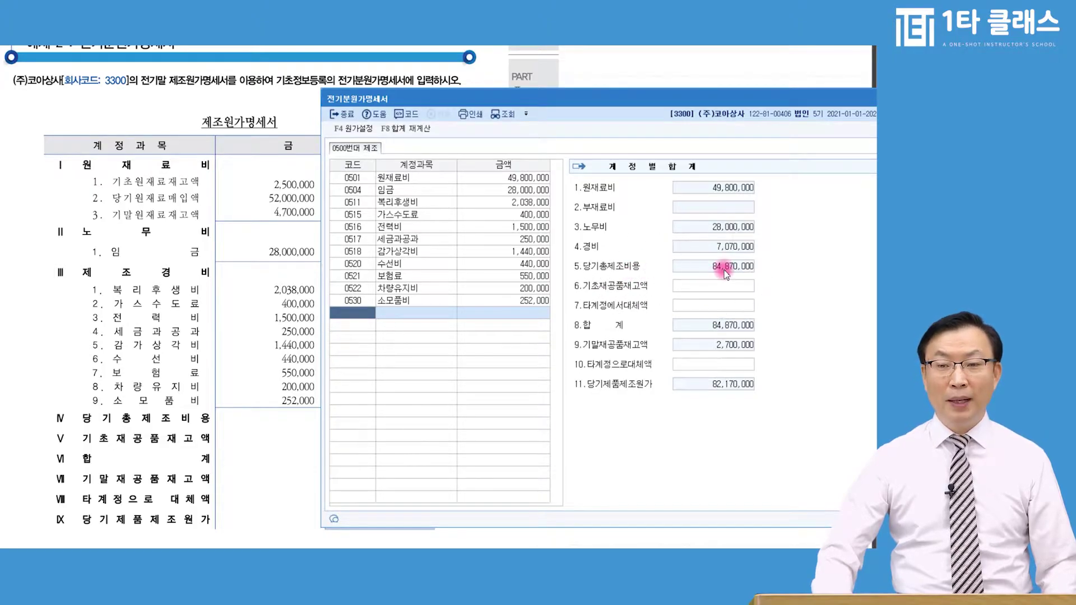
left_click(724, 272)
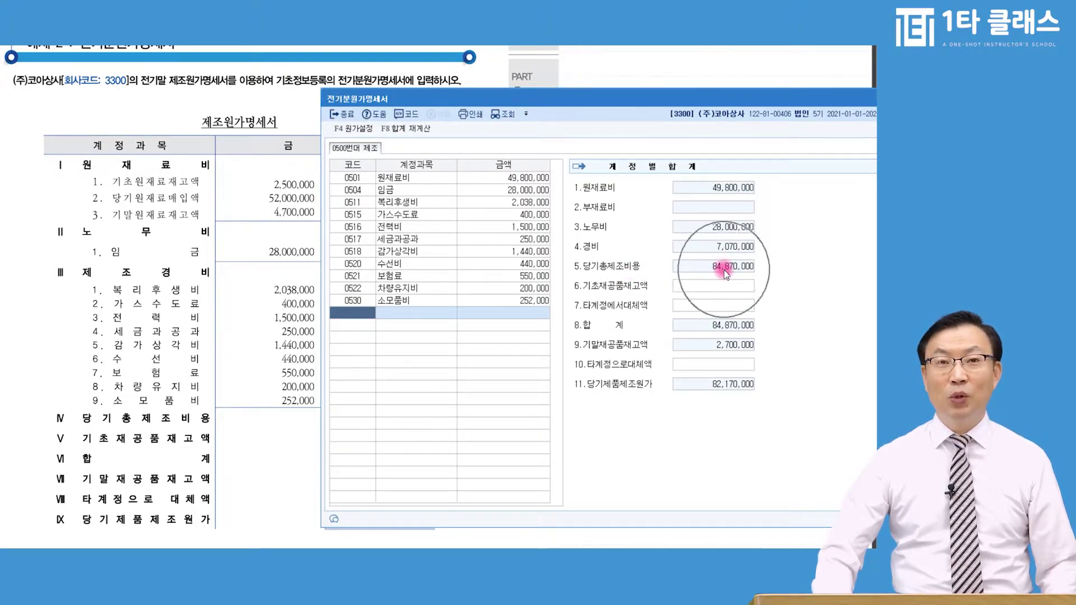
left_click(264, 401)
scroll(341, 424, "down", 1)
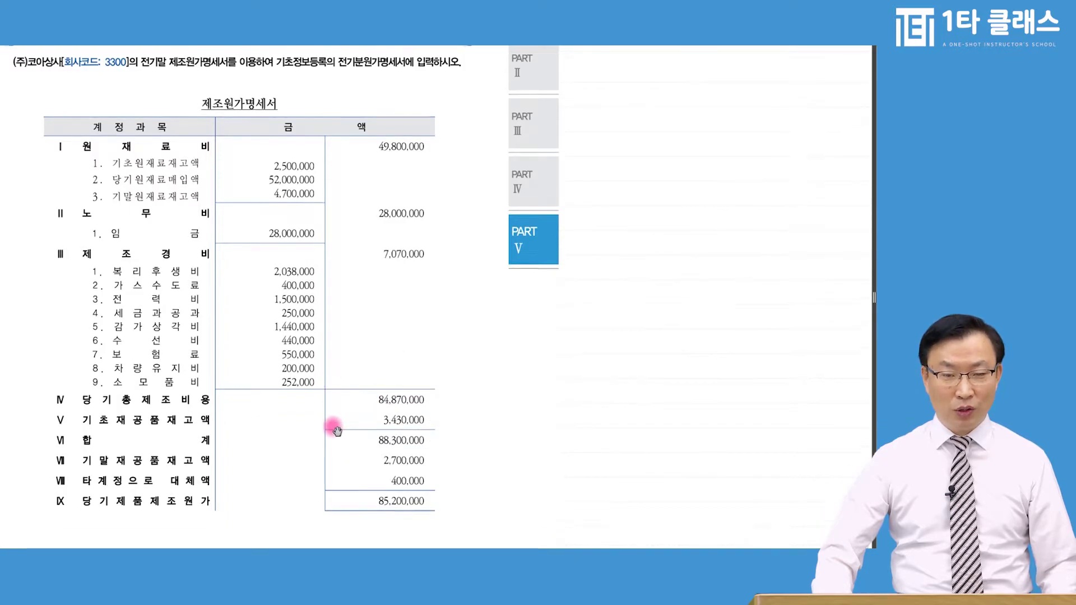
Bring 전기분원가명세서 forward, reposition its window to show the whole 계정별 합계 section, and select the 기초재공품재고액 field
key("alt+Tab")
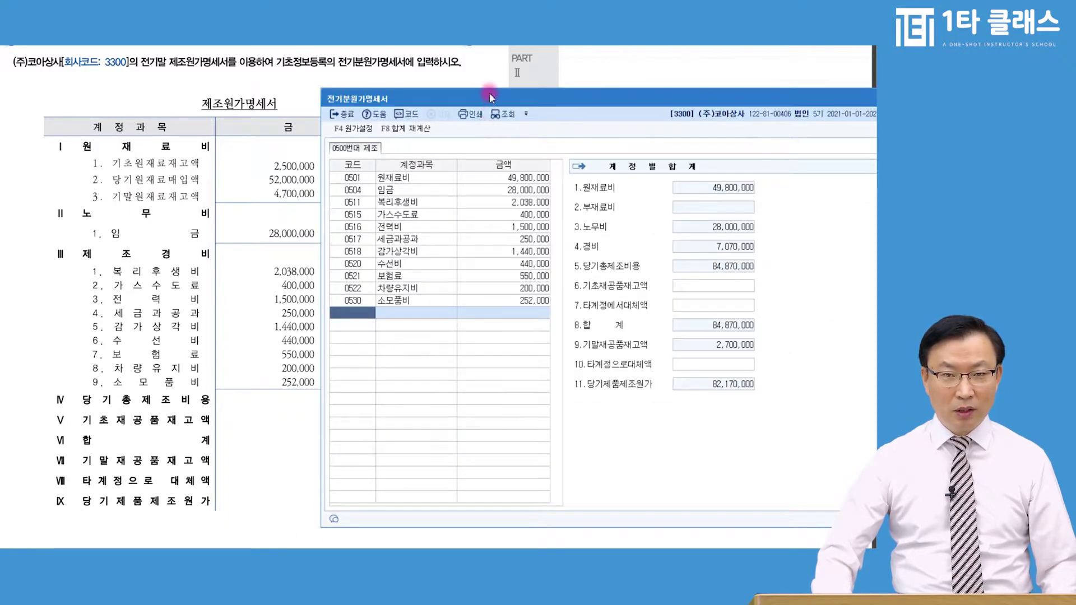
left_click_drag(505, 78, 224, 75)
left_click(525, 259)
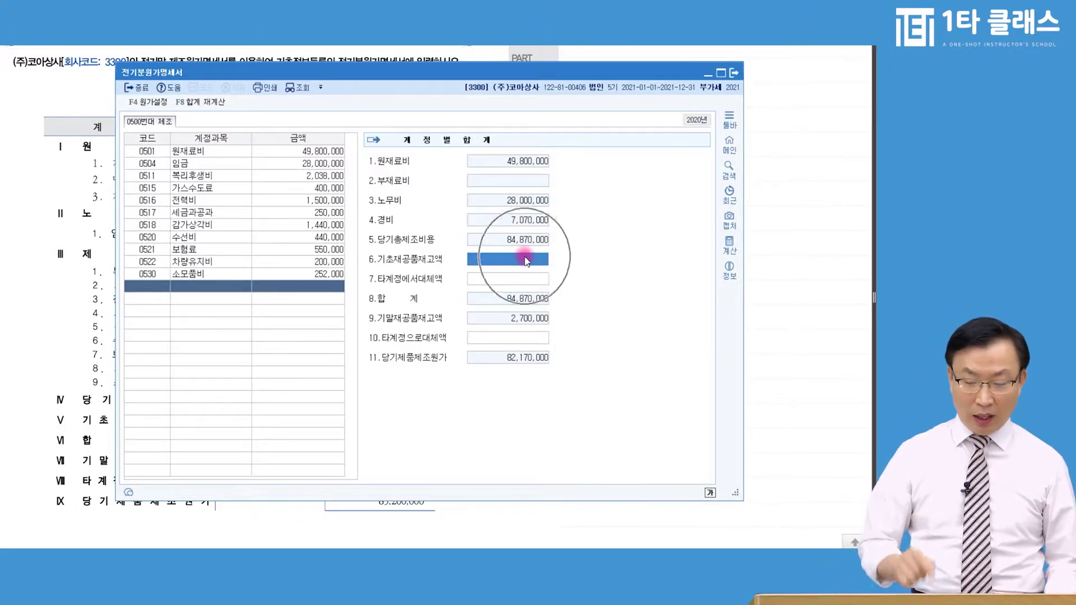
Try to look up 기초 as an account in the empty row below 소모품비, and cancel the lookup
left_click(159, 288)
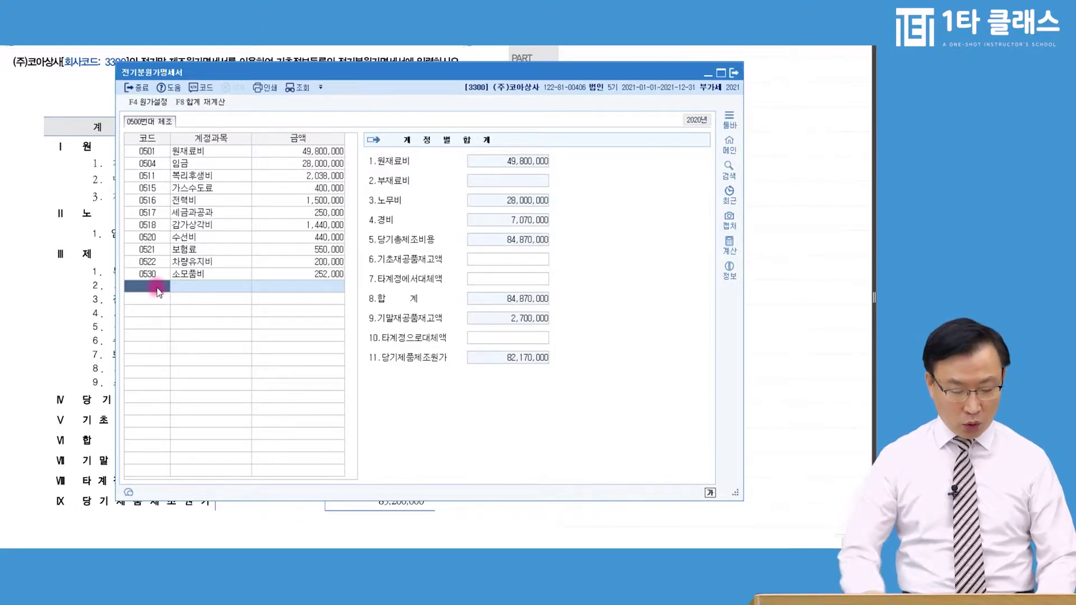
type("기초")
key("Return")
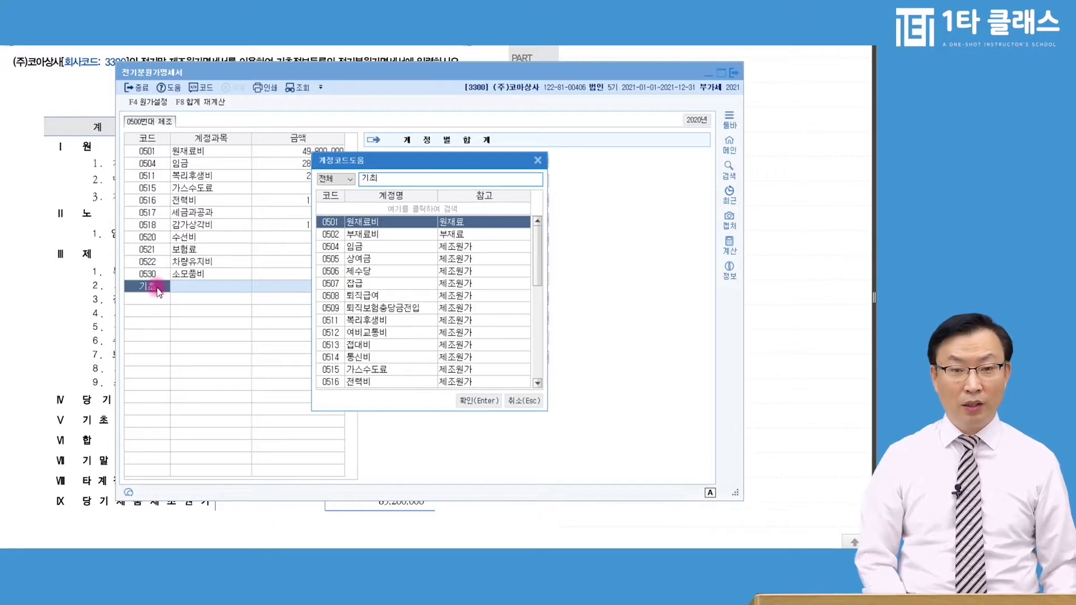
key("BackSpace")
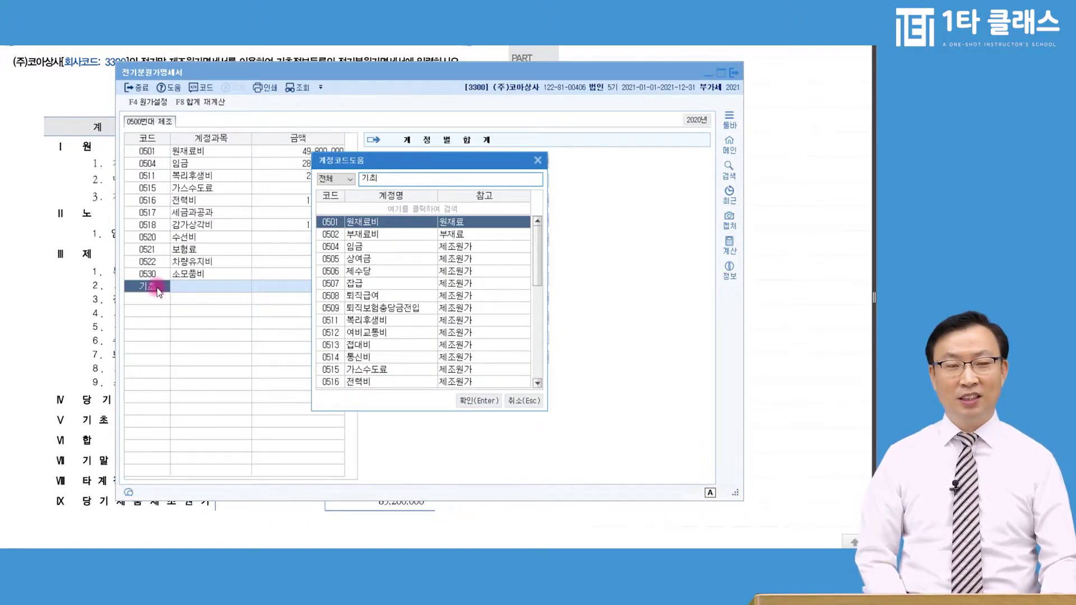
key("Escape")
Set 6.기초재공품재고액 in 계정별 합계 to 3,430,000 and move on to 7.타계정에서대체액
left_click(503, 261)
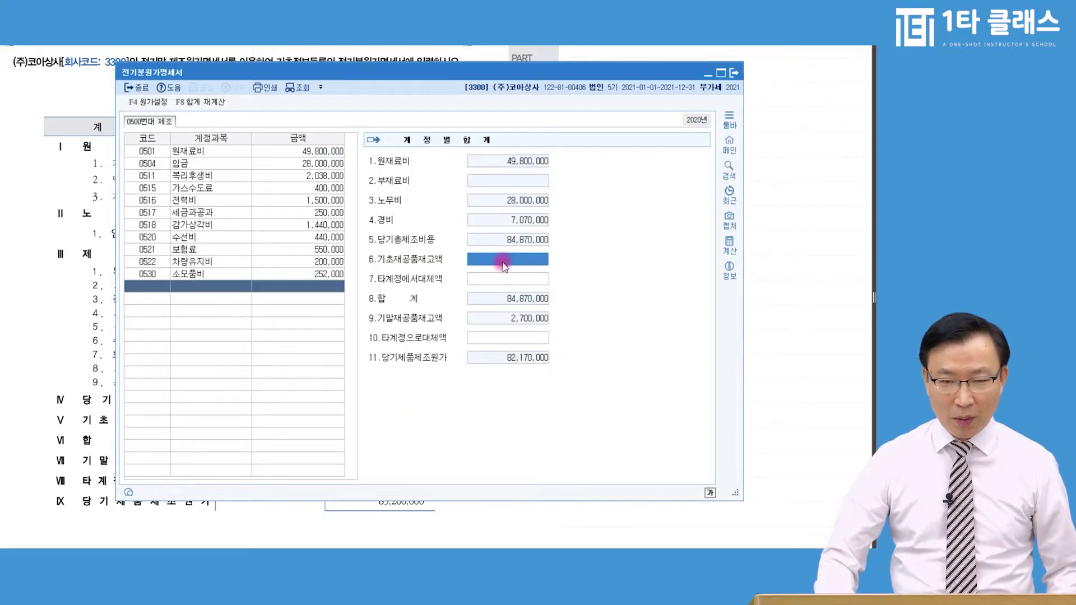
left_click(502, 261)
type("3,430,000")
key("Return")
left_click(471, 282)
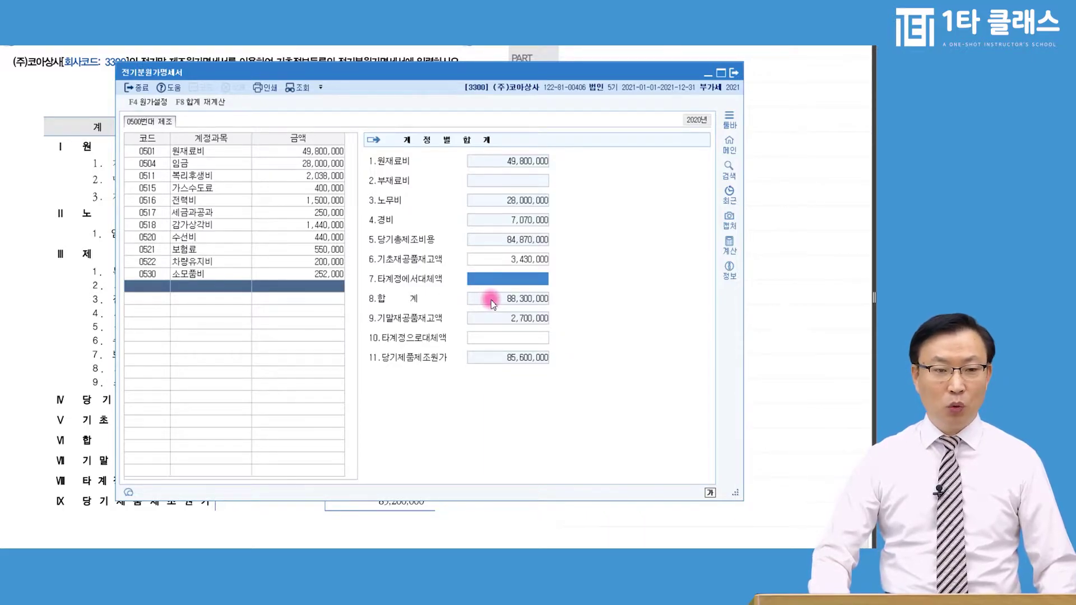
Compare the textbook's 기말재공품재고액 with line 9 in 전기분원가명세서, and sort the account list by 금액 in ascending order
left_click(67, 392)
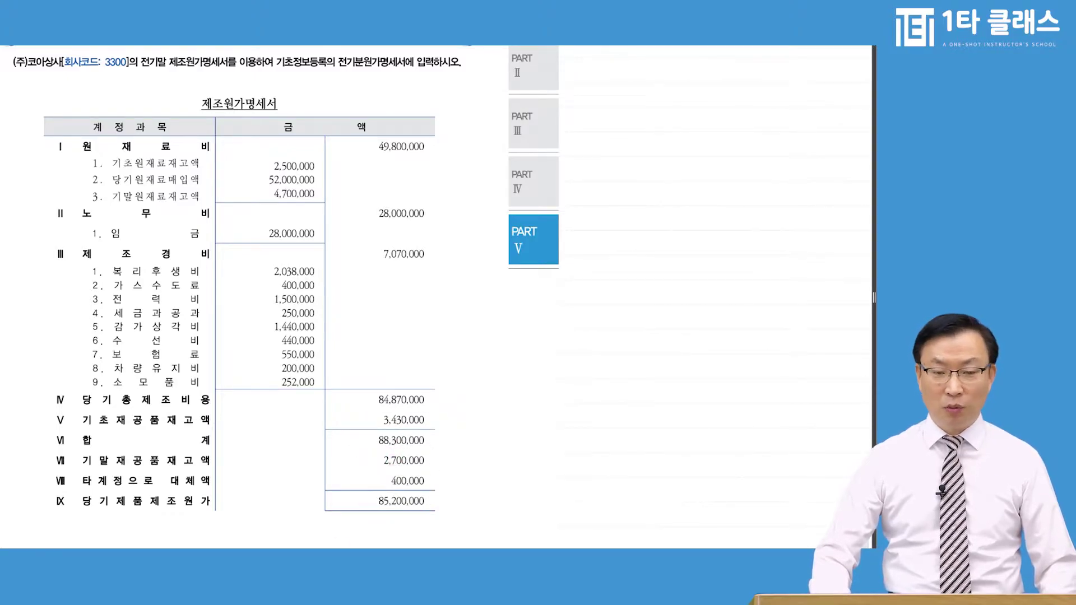
key("alt+Tab")
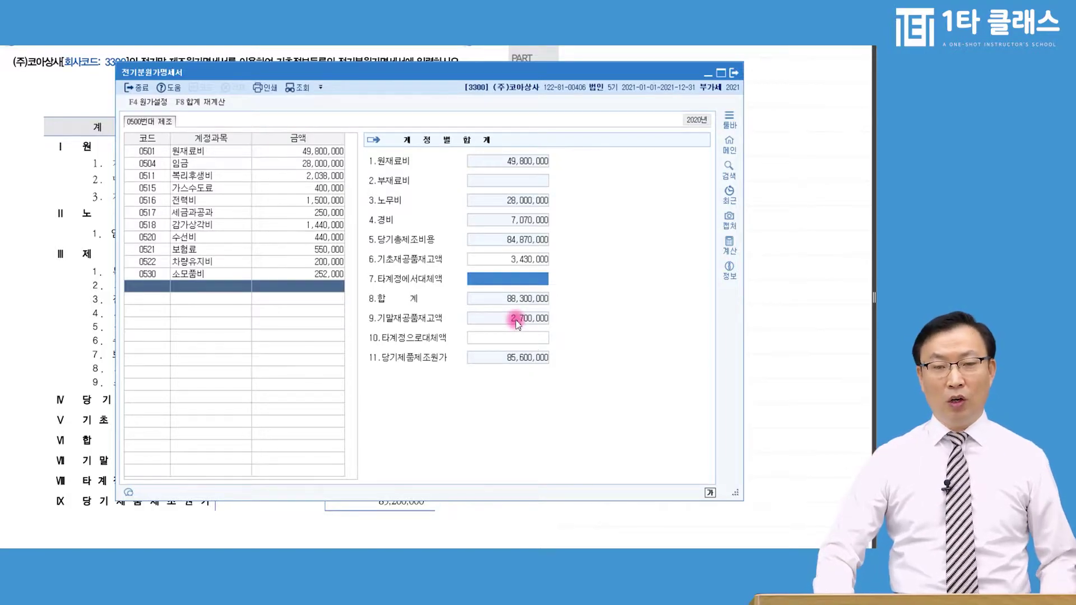
left_click(516, 320)
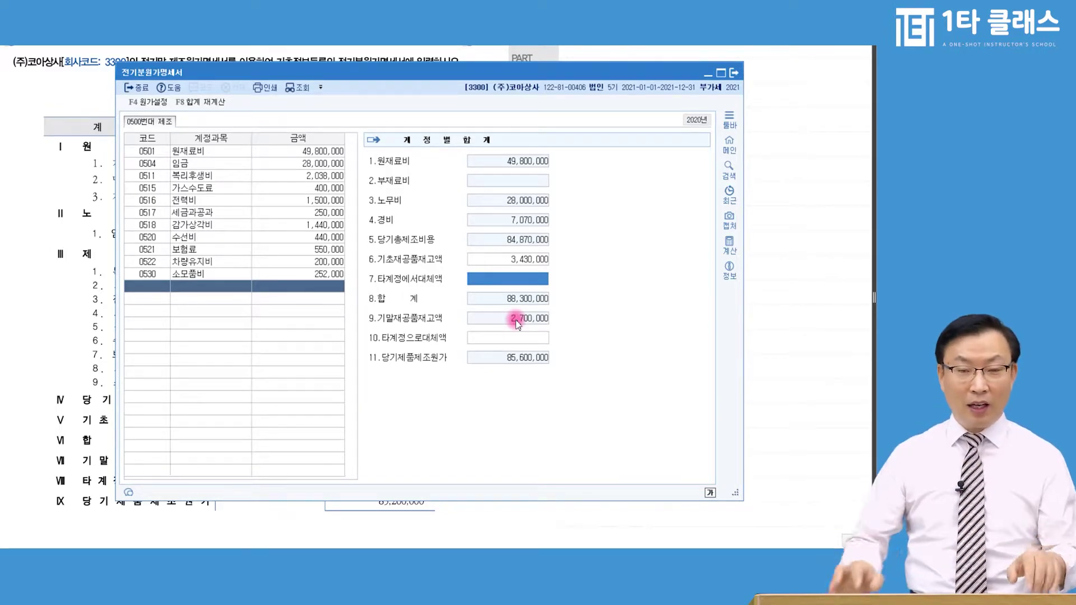
left_click(518, 321)
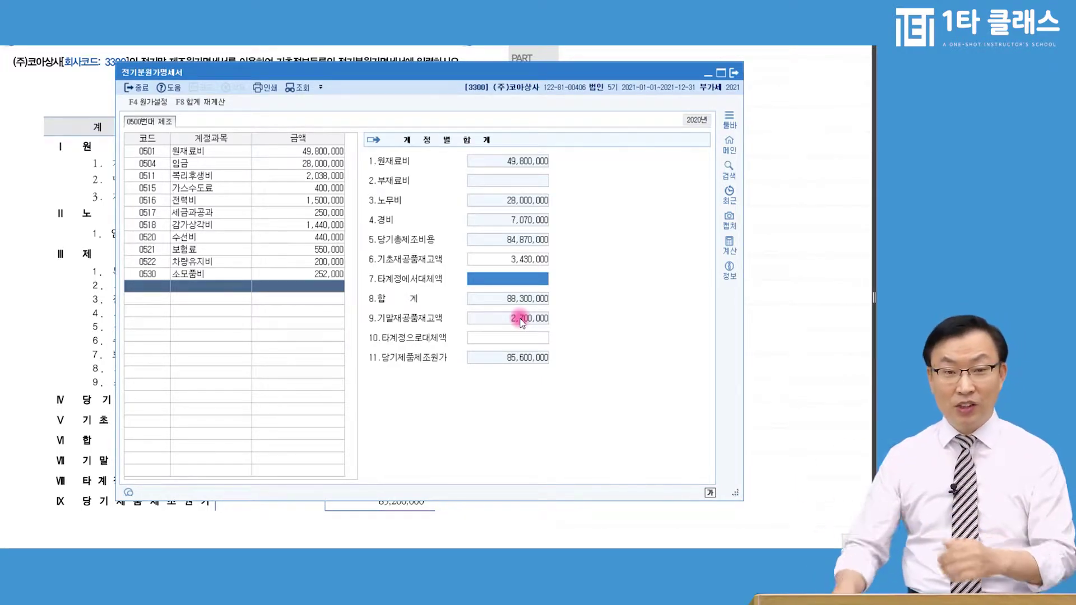
left_click(300, 141)
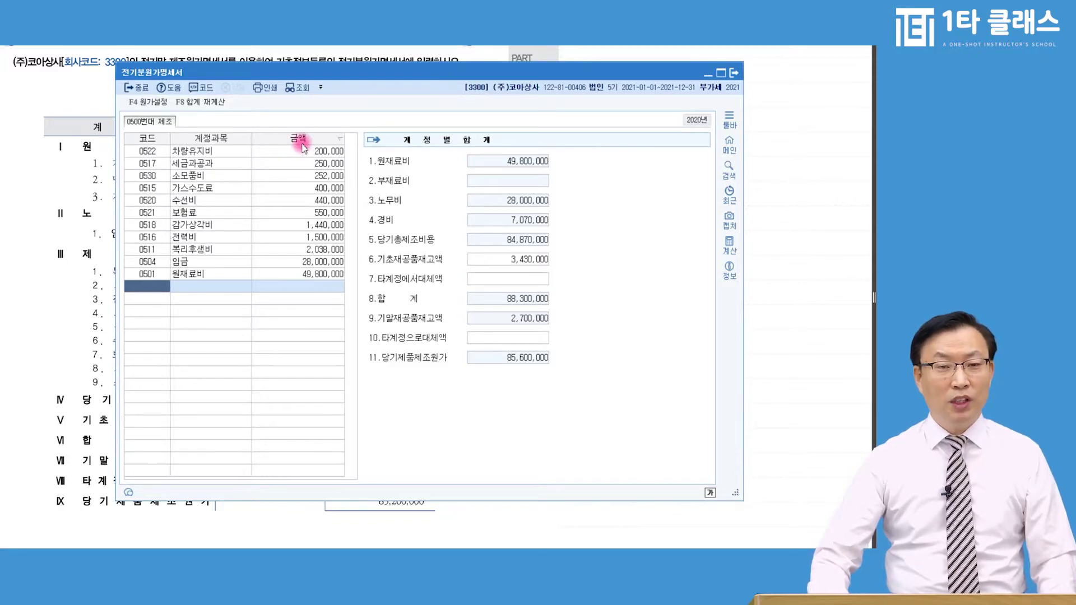
Sort the account list by 금액 in descending order, and review 기말원재료재고액 in the 원재료비 breakdown
left_click(299, 140)
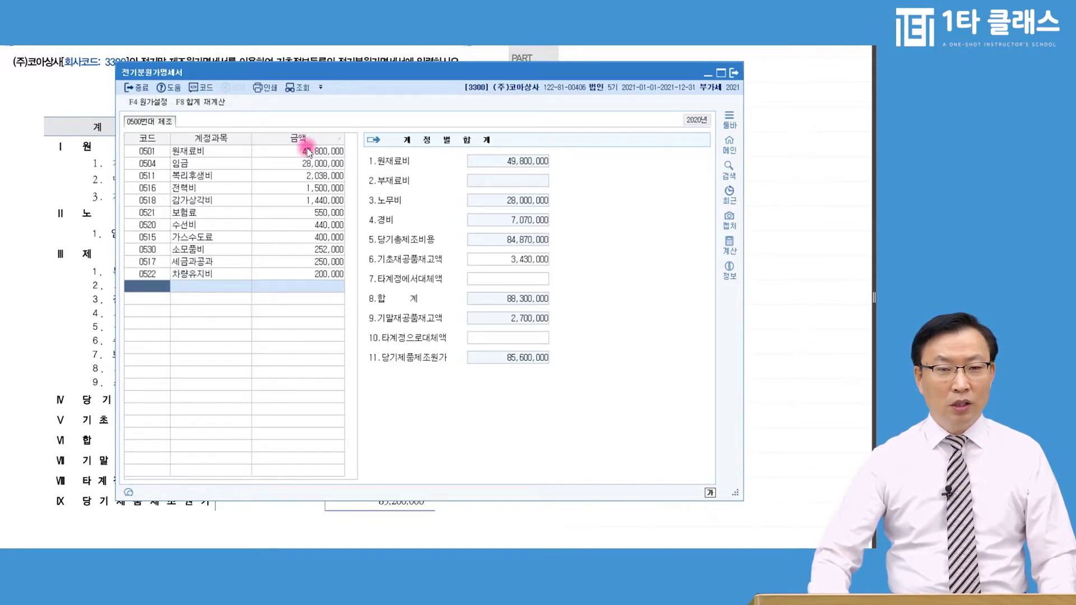
left_click(307, 151)
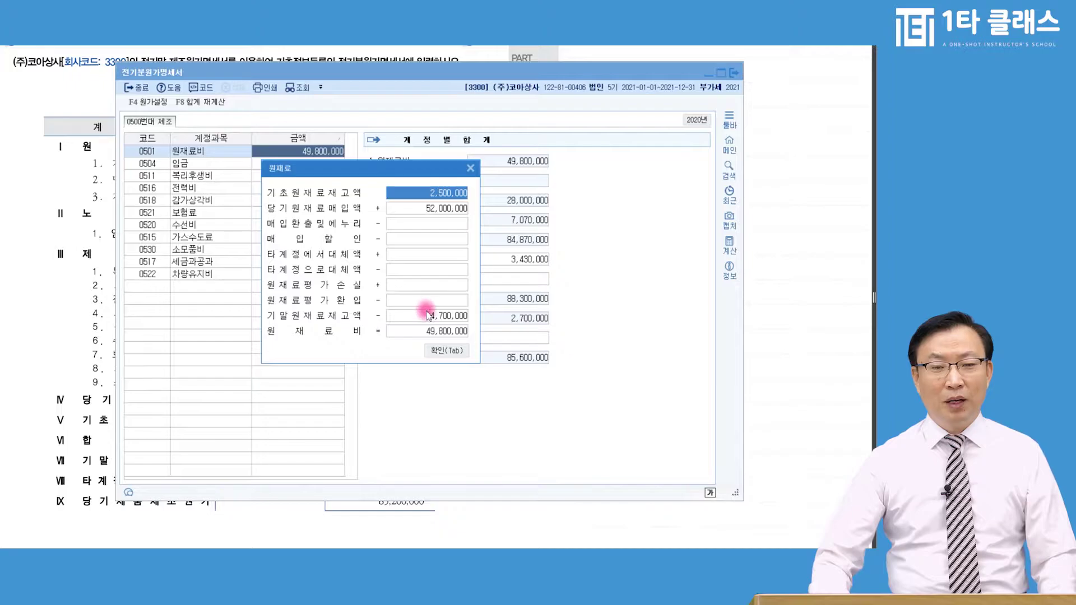
left_click(428, 314)
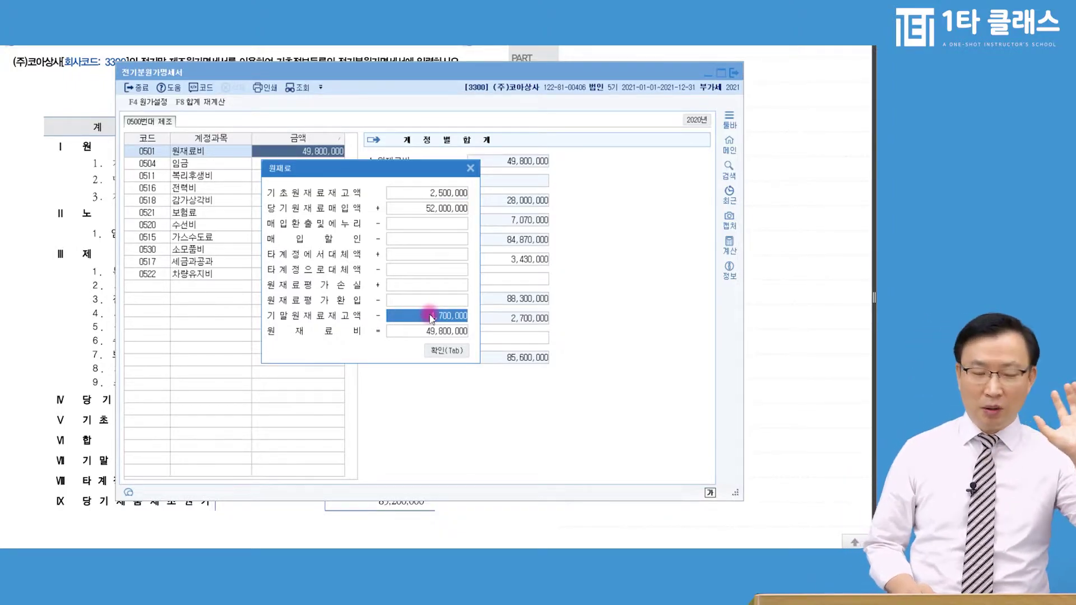
key("Tab")
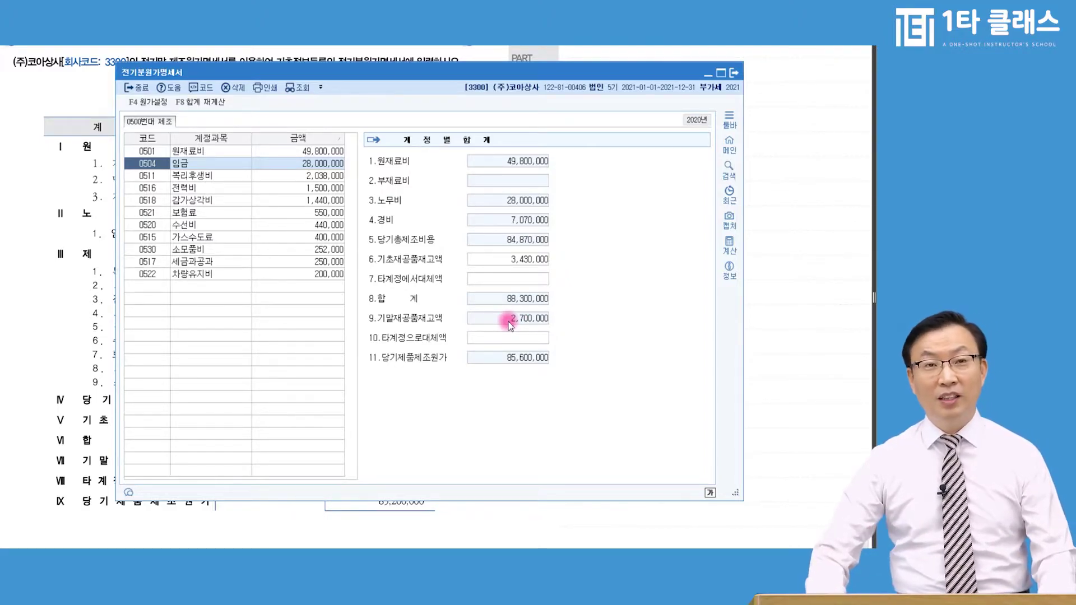
Open 전기분재무상태표, set the 재공품 amount to 5,000,000, and close the statement
left_click_drag(434, 71, 406, 72)
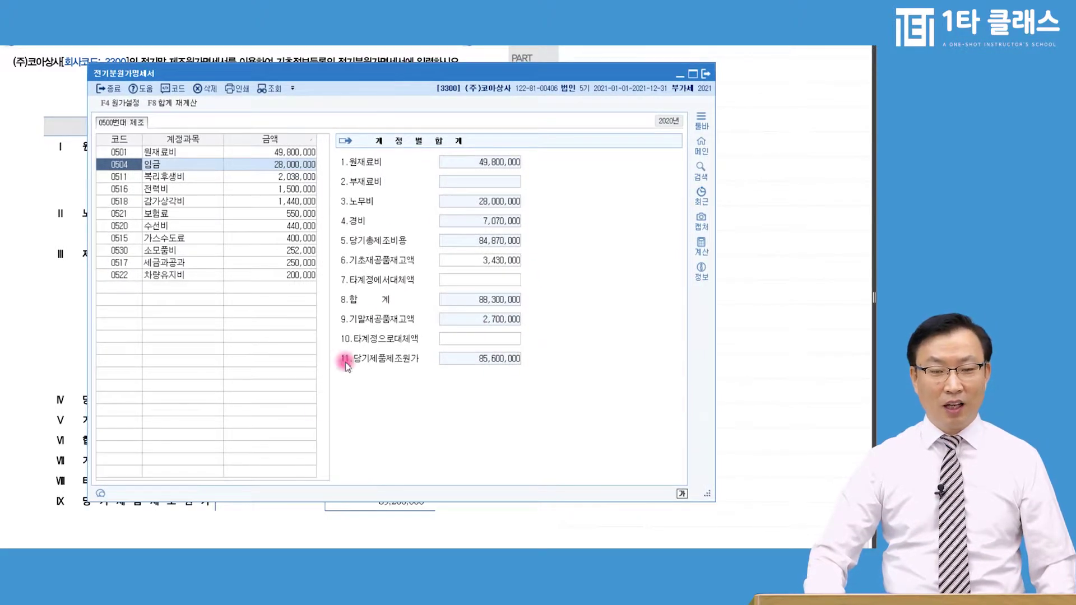
left_click(263, 544)
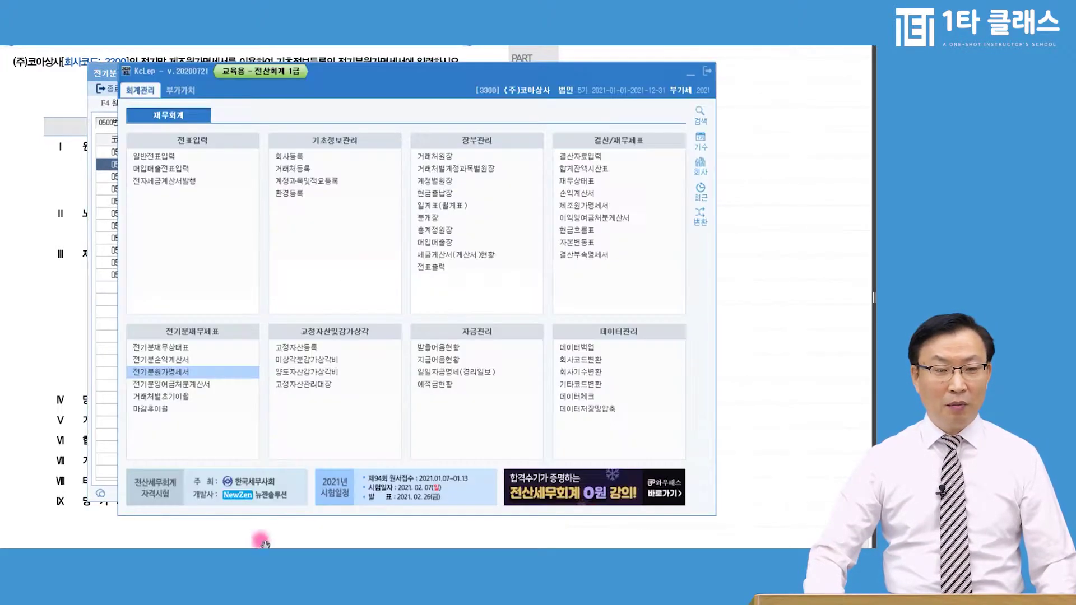
left_click(173, 348)
left_click(257, 269)
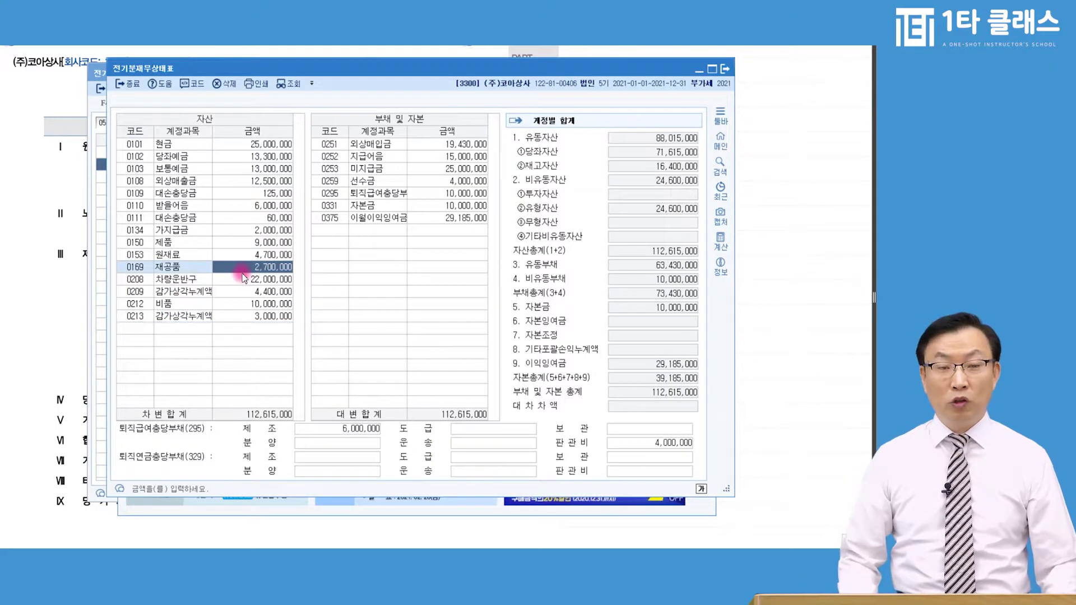
type("5000000")
key("Return")
key("Escape")
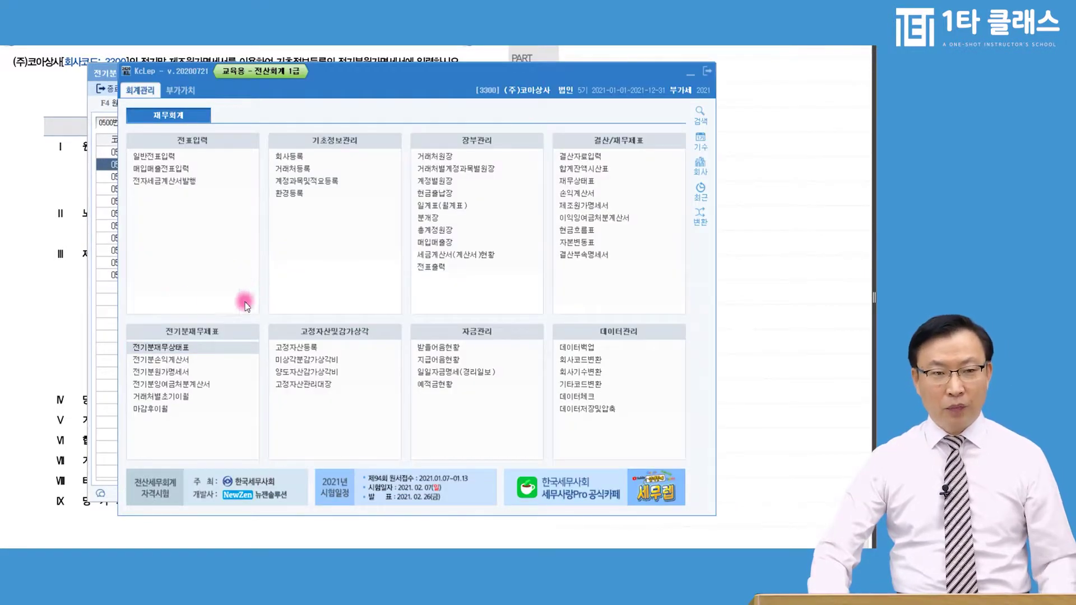
Reload 전기분원가명세서 with the changed balance sheet data, check line 9.기말재공품재고액, and close the statement
left_click(105, 292)
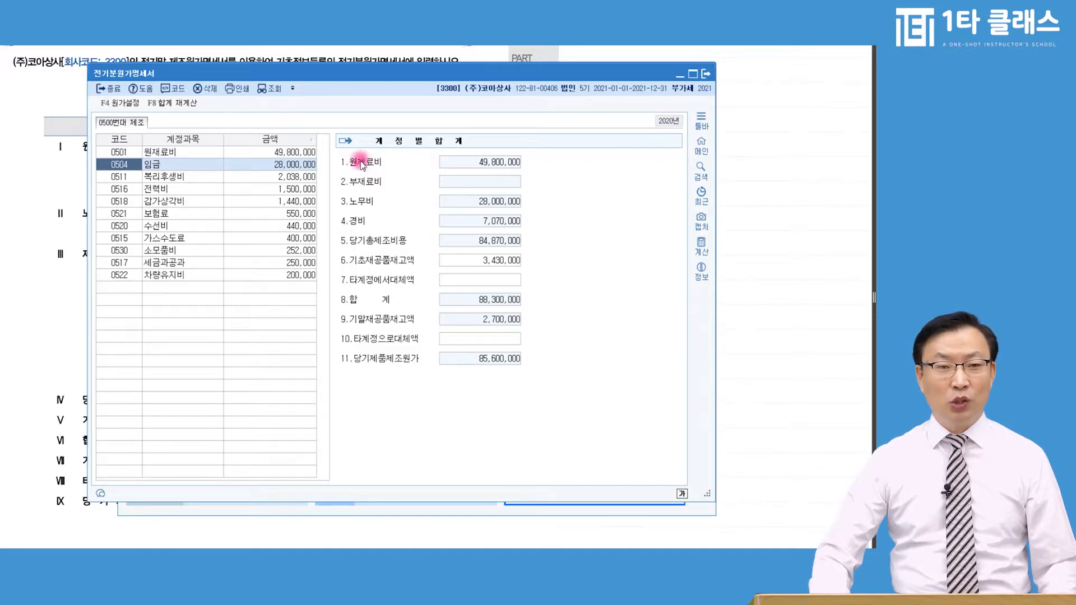
left_click(268, 89)
left_click(416, 303)
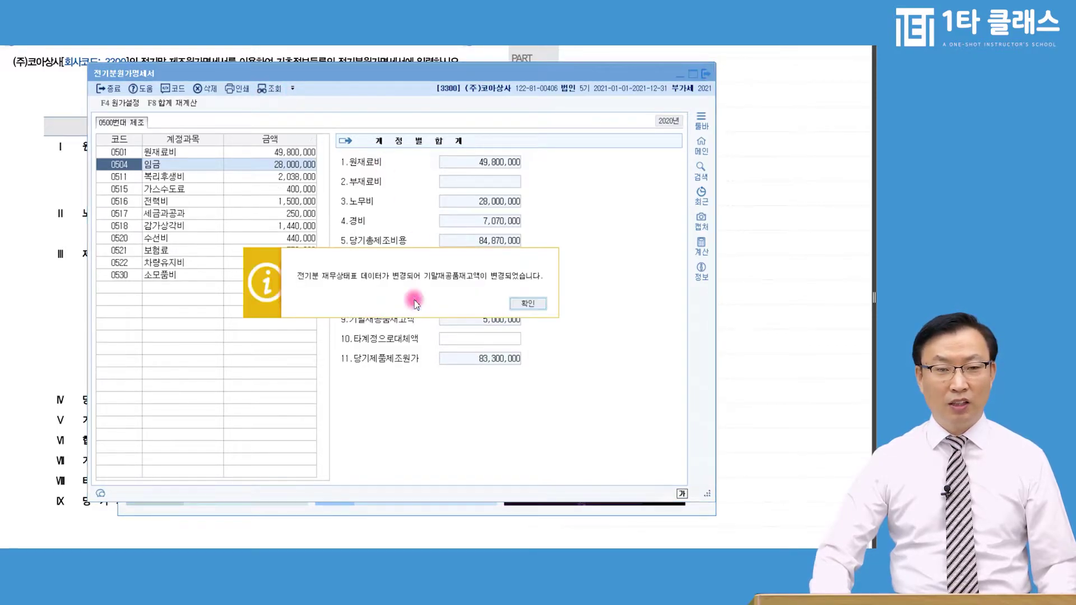
left_click(521, 305)
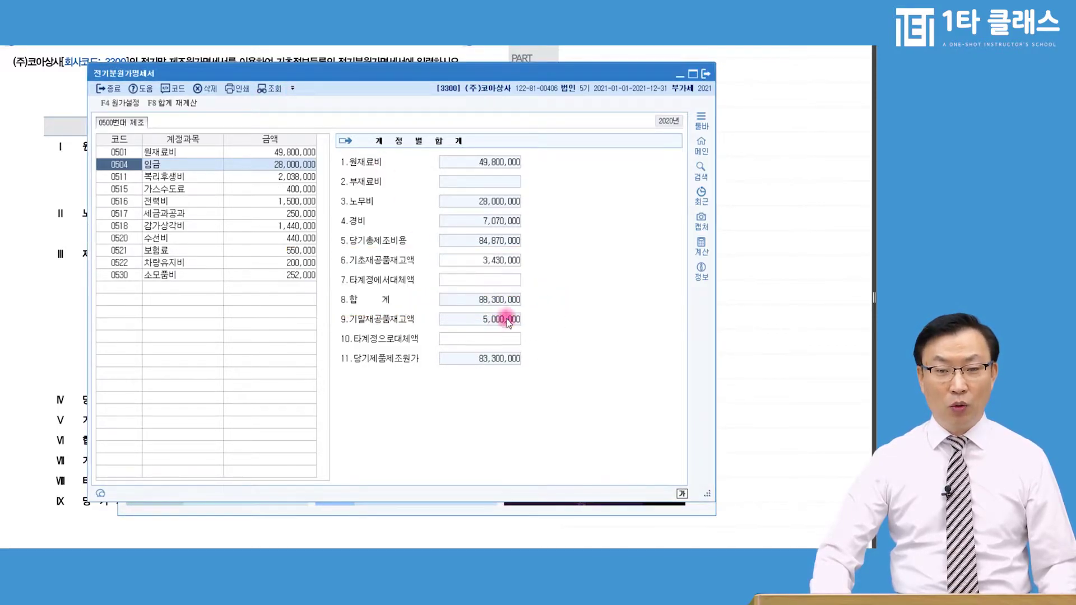
left_click(502, 323)
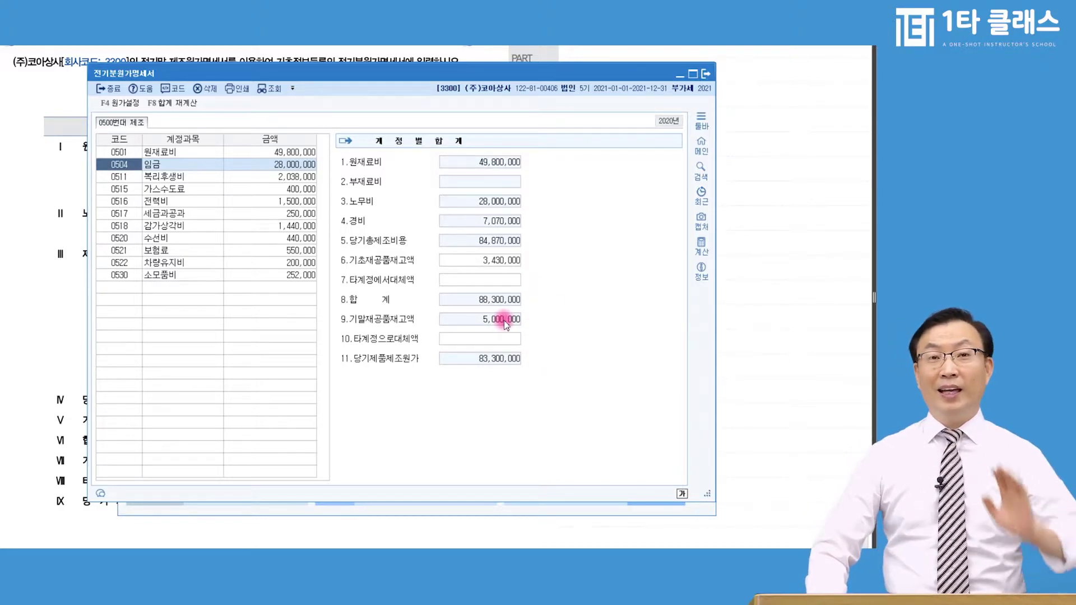
key("Escape")
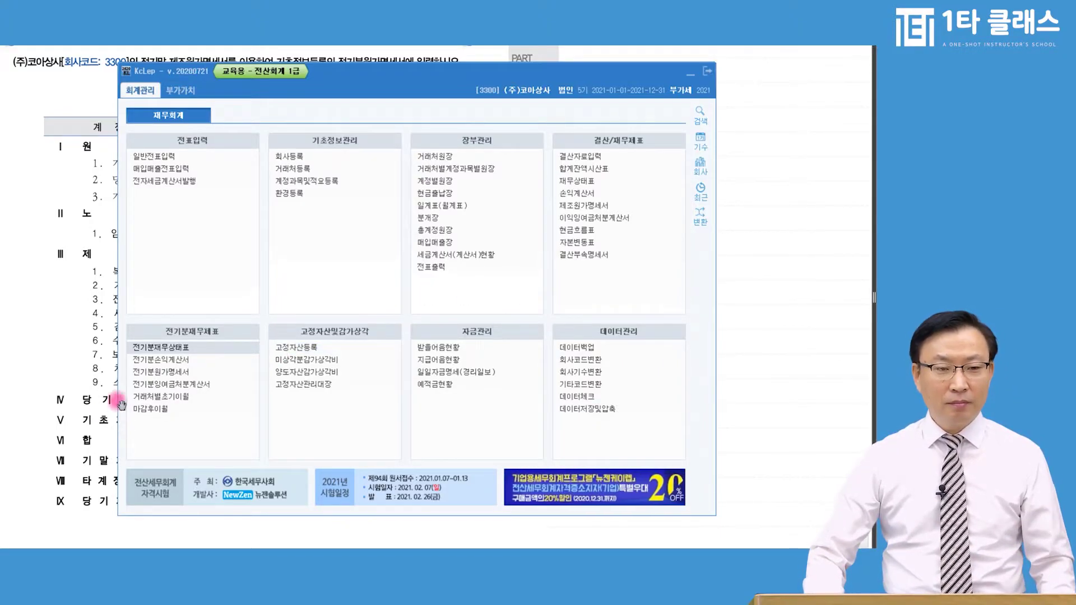
Set the 재공품 amount in 전기분재무상태표 back to 2,700,000, and close the statement
left_click(163, 348)
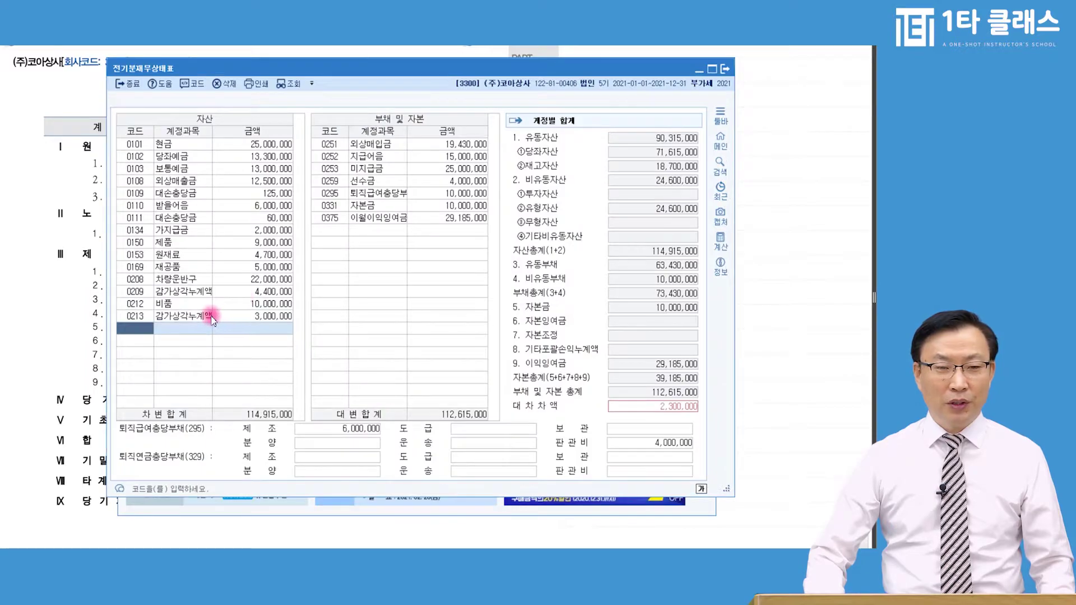
left_click(249, 267)
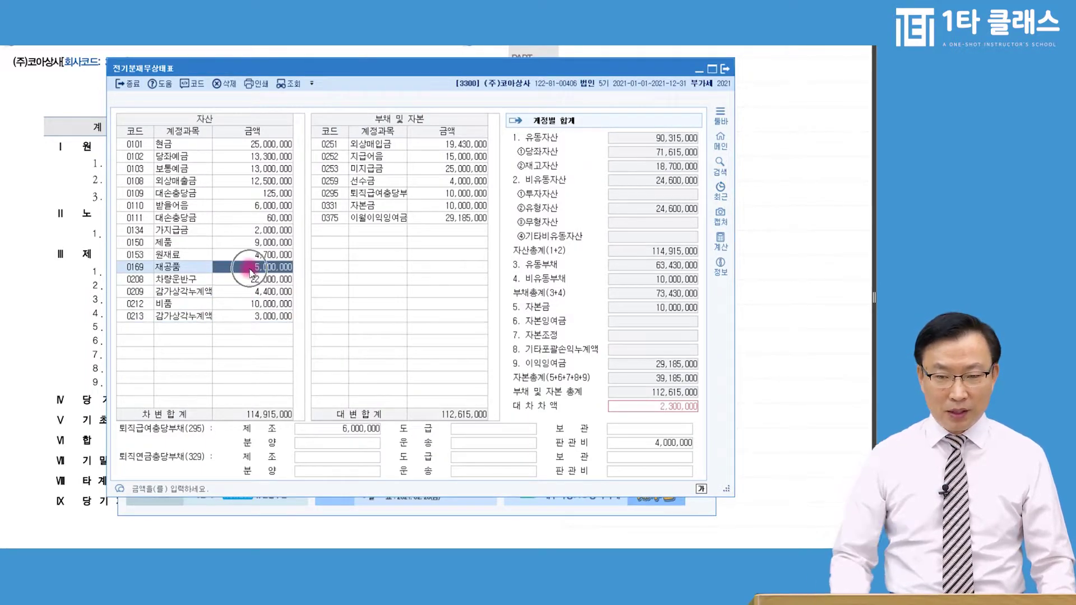
type("2")
type("0000")
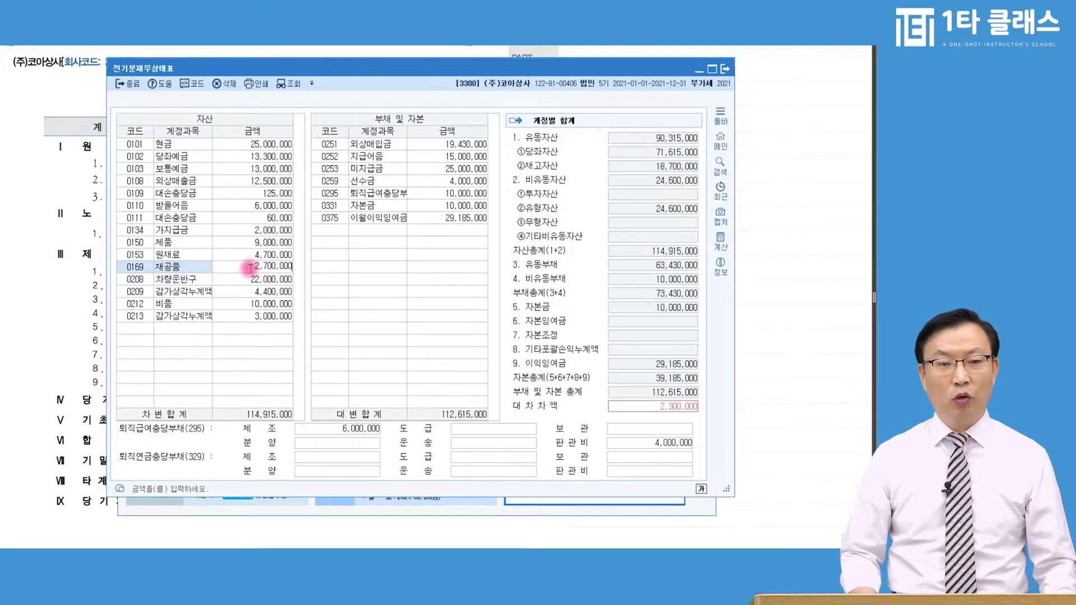
key("Return")
key("Escape")
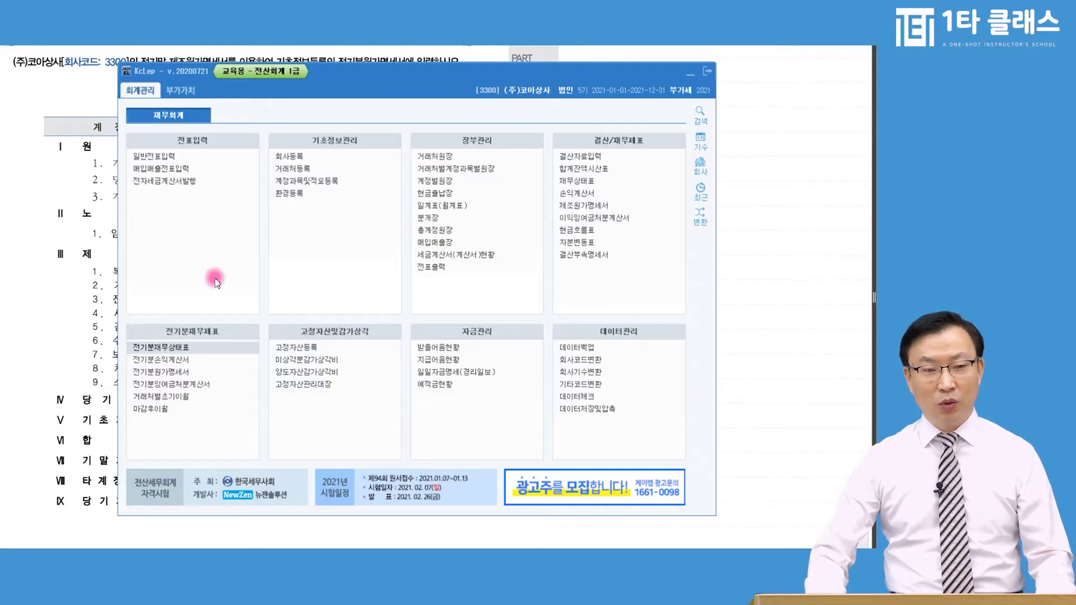
Reopen 전기분원가명세서, acknowledge the inventory update, and set 10.타계정으로대체액 to 400,000
left_click(174, 372)
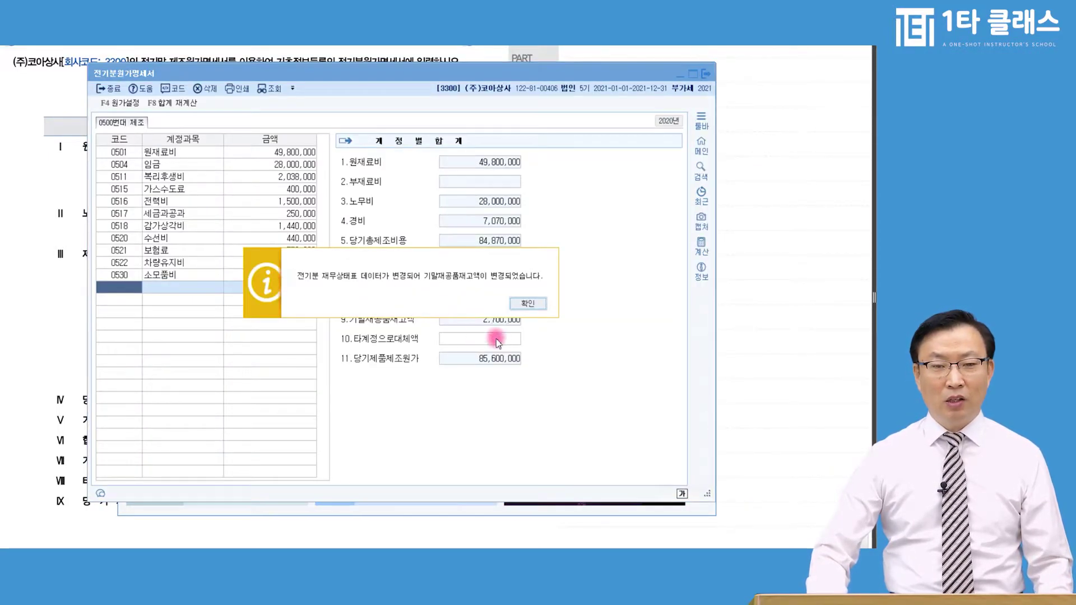
left_click(527, 303)
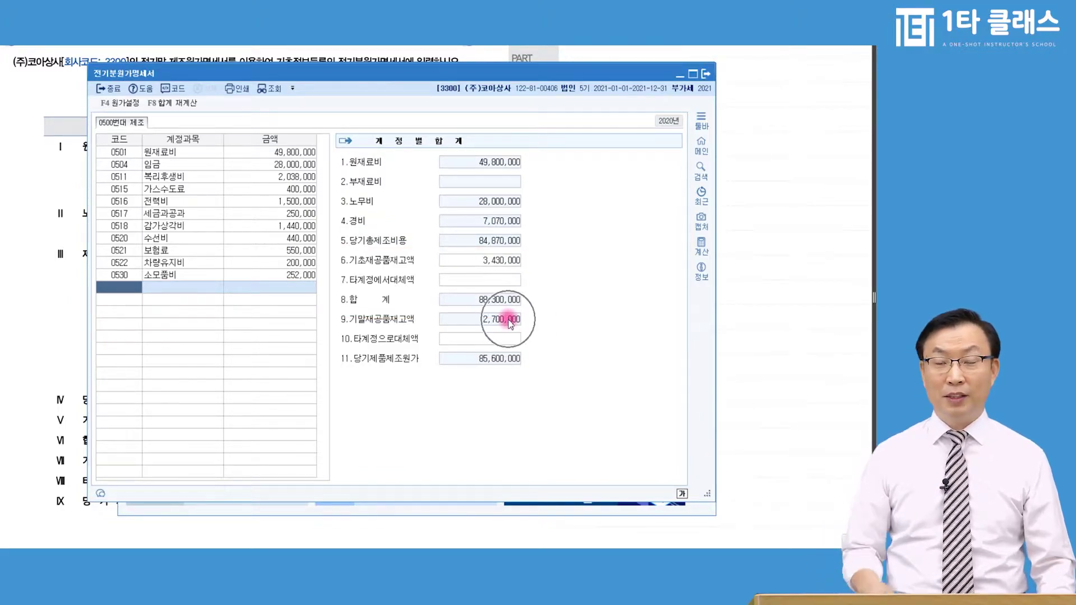
left_click(474, 343)
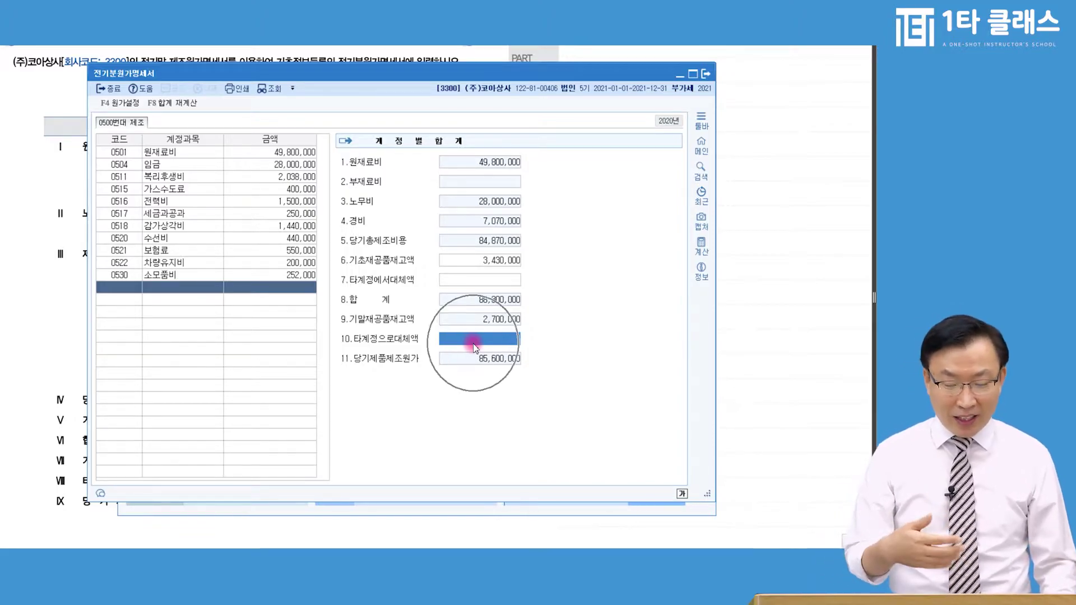
type("400,000")
key("Return")
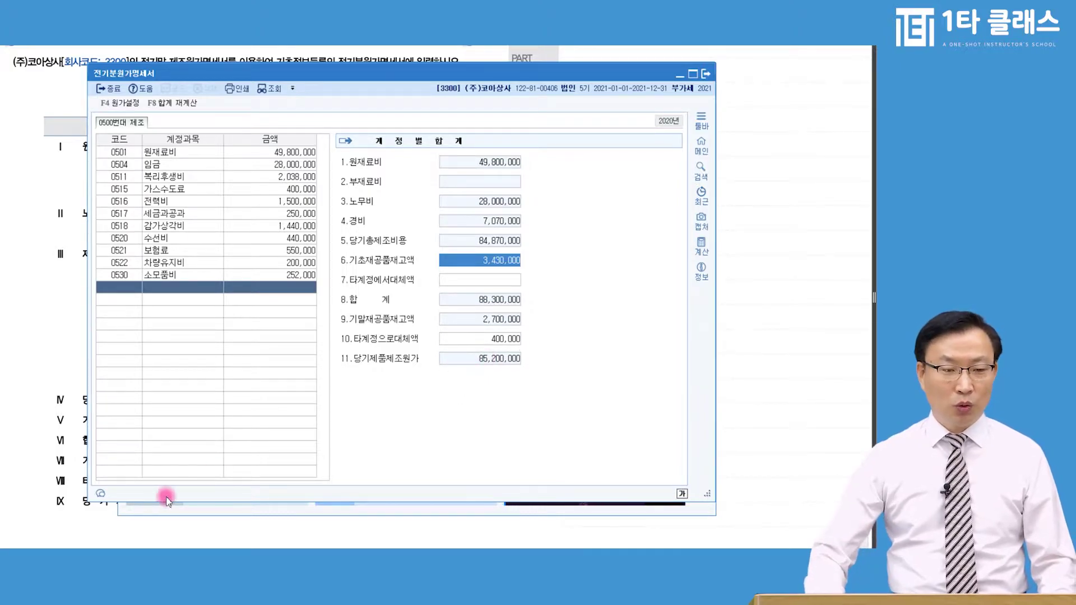
Compare 당기제품제조원가 in the textbook's 제조원가명세서 with line 11 in 전기분원가명세서
left_click(47, 469)
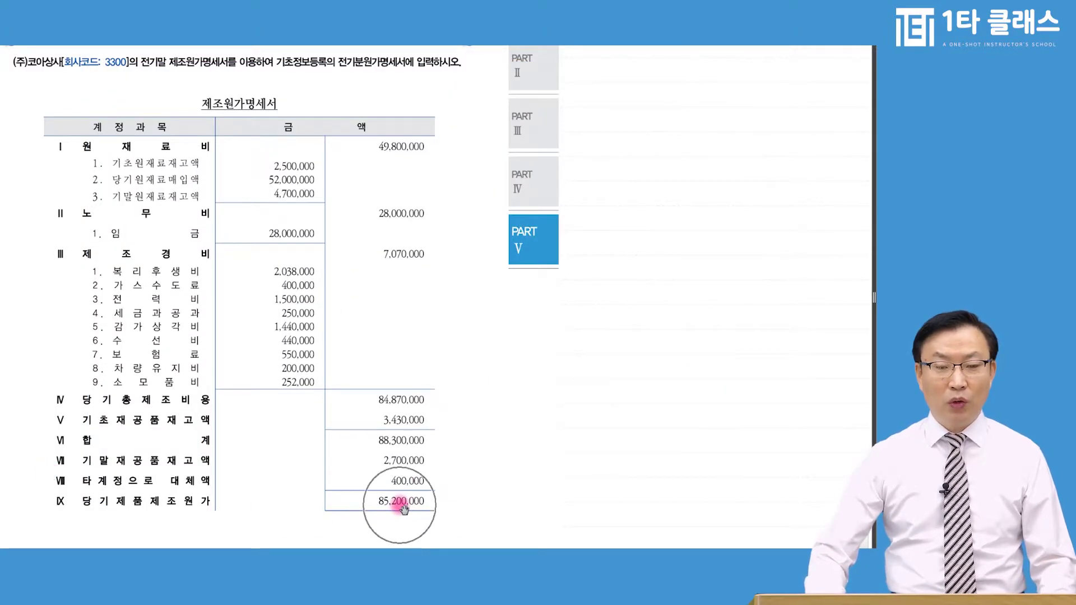
key("alt+Tab")
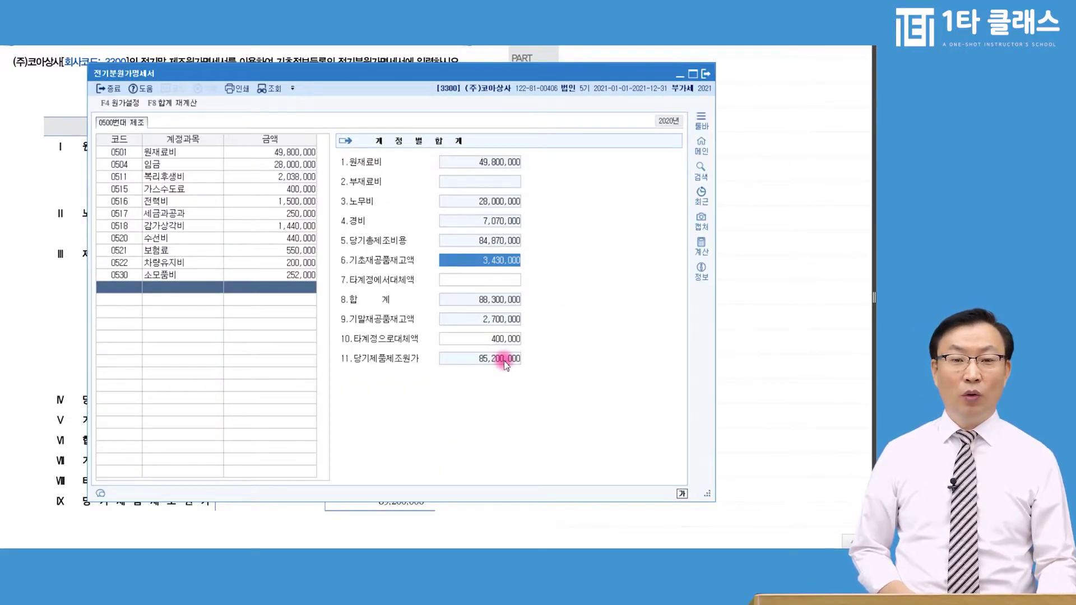
key("alt+Tab")
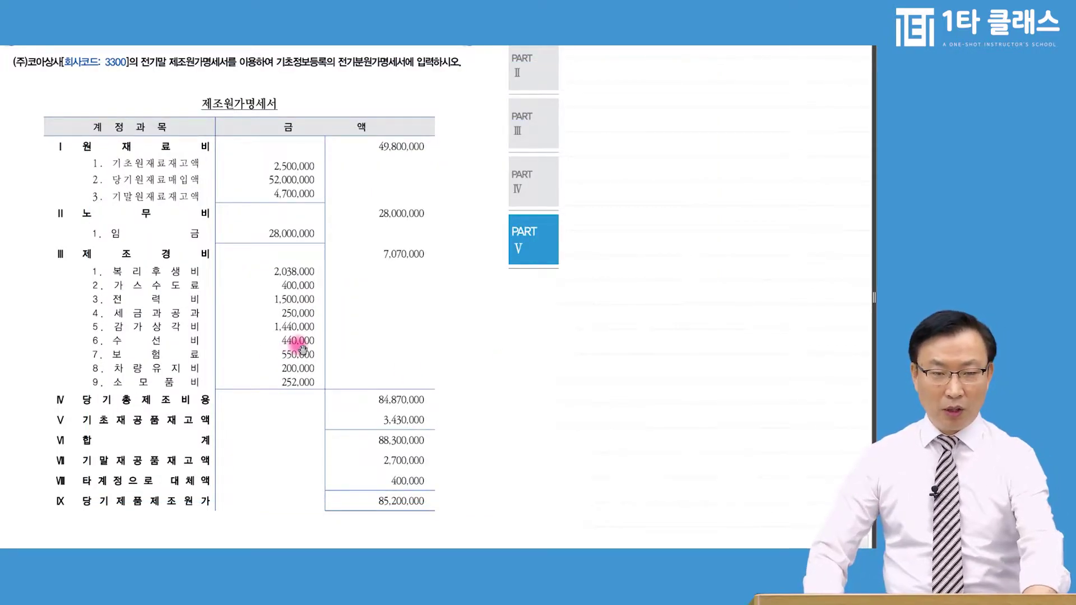
Go to 예제 3 : 전기분손익계산서 in the textbook, and review its 손익계산서 from 매출액 through 당기순이익
key("alt+Tab")
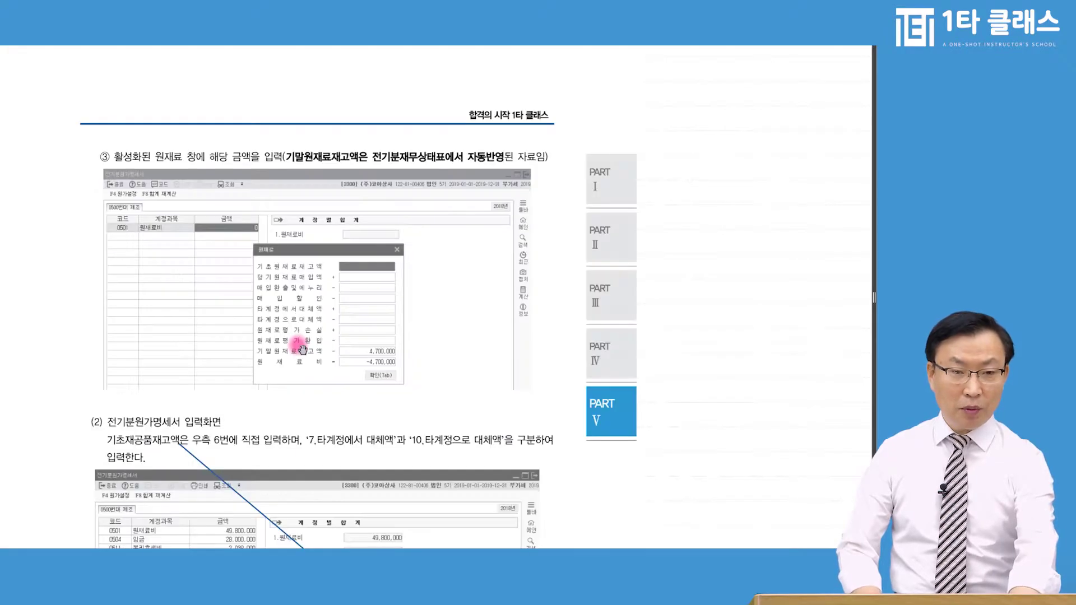
key("Page_Down")
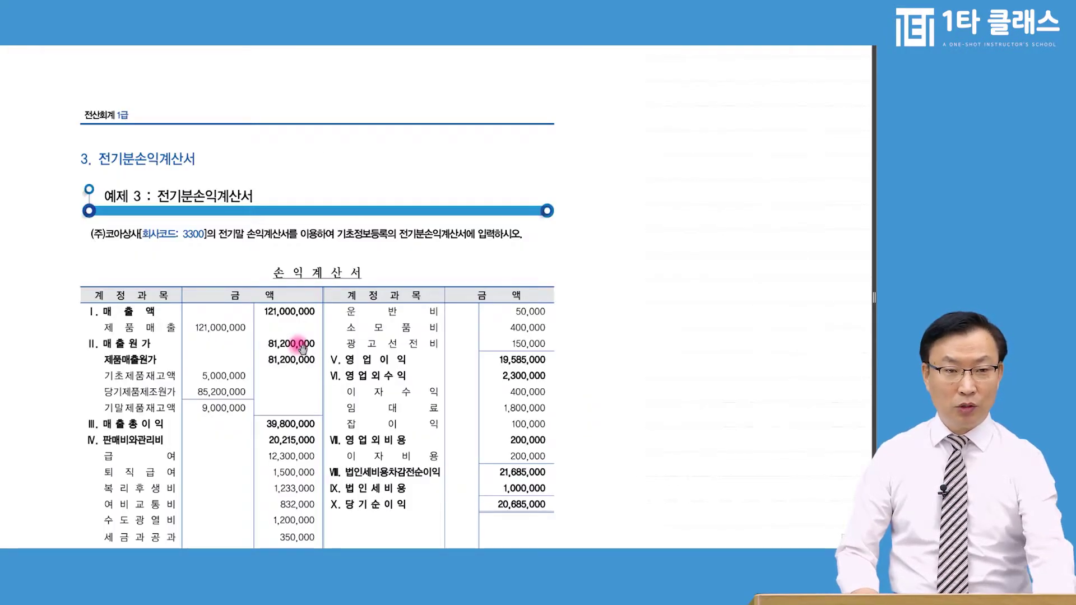
scroll(314, 379, "down", 3)
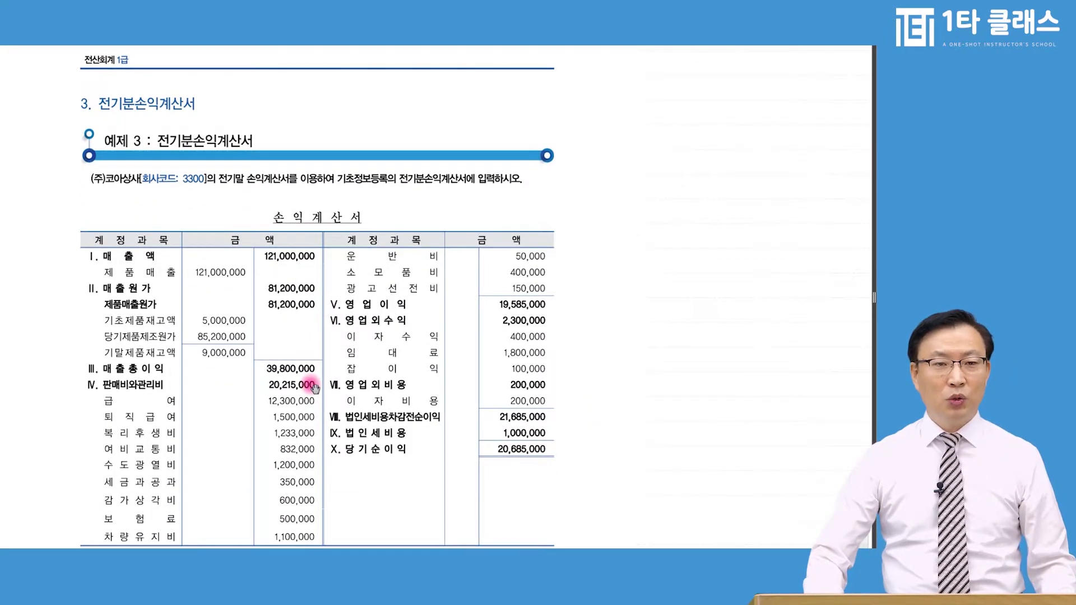
scroll(314, 386, "down", 1)
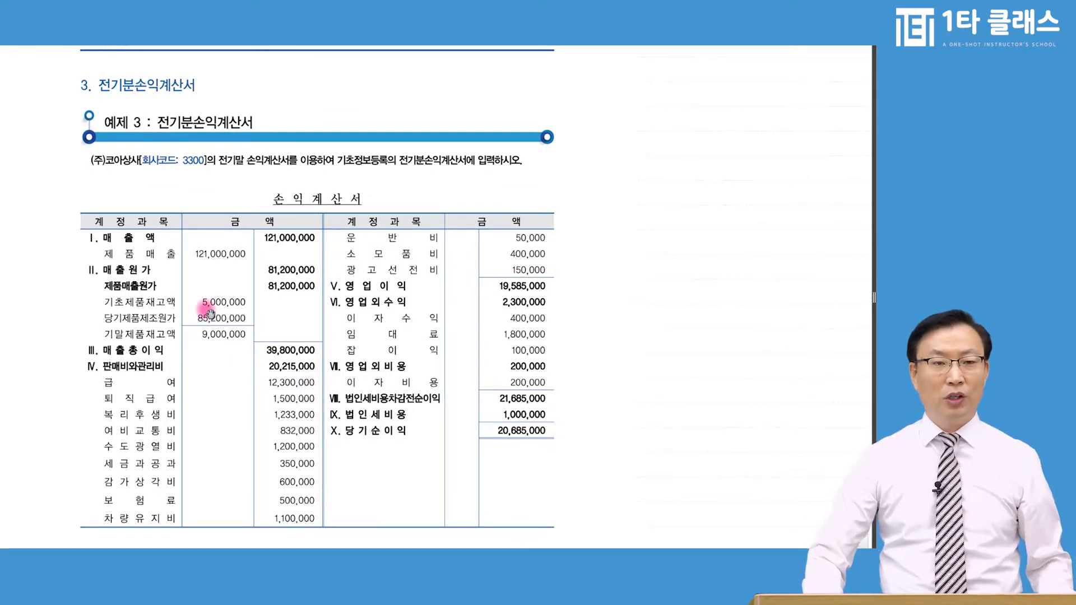
scroll(203, 218, "down", 1)
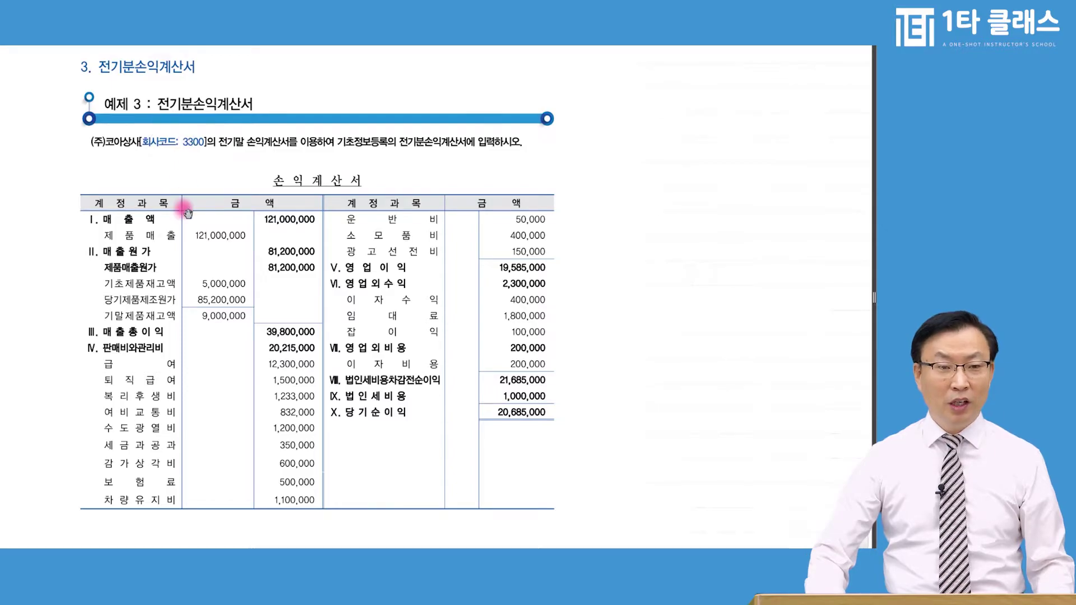
left_click(164, 292)
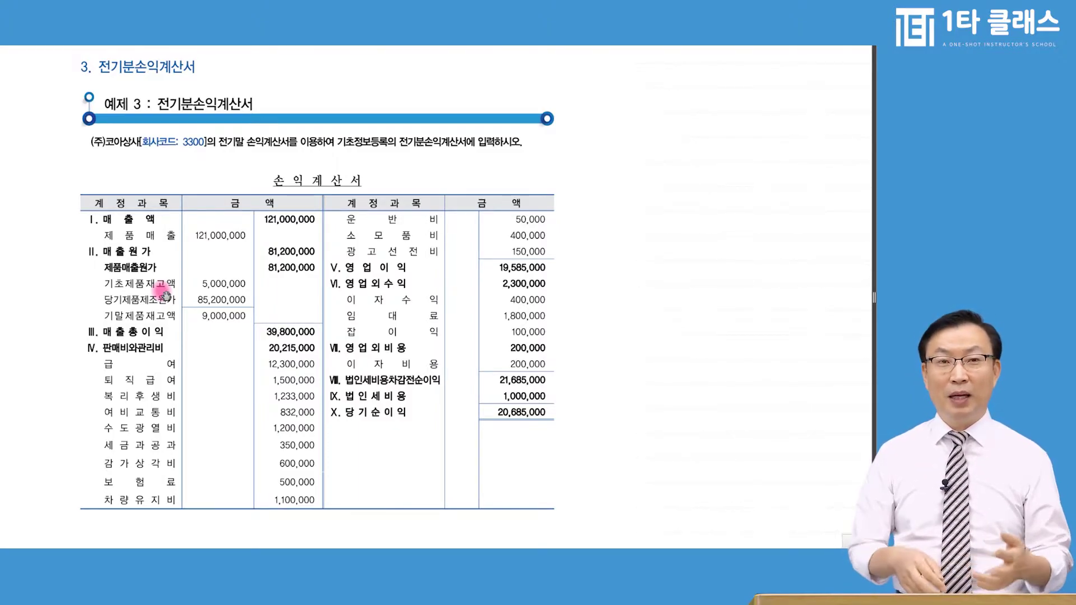
left_click(146, 230)
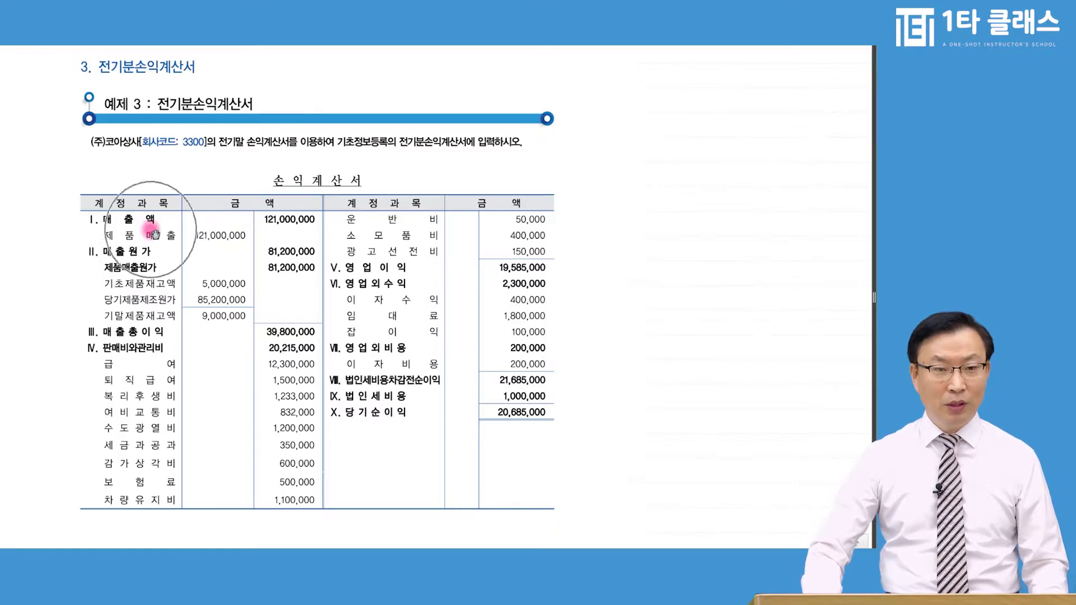
left_click(129, 218)
left_click(130, 220)
left_click(130, 220)
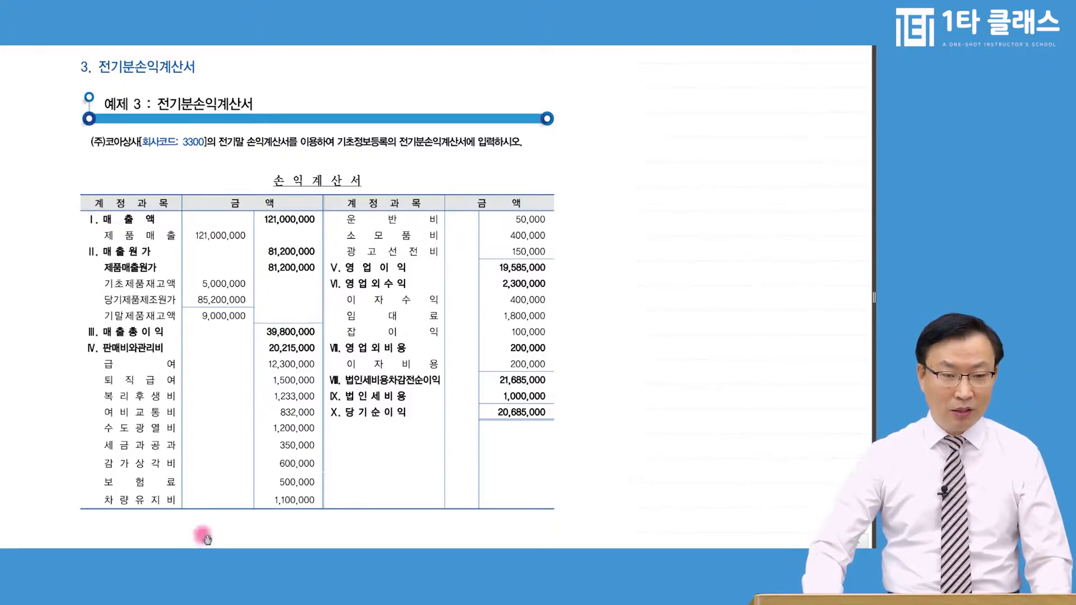
Open 전기분손익계산서 in KcLep, reposition its window, and select the first empty account code cell
left_click(229, 546)
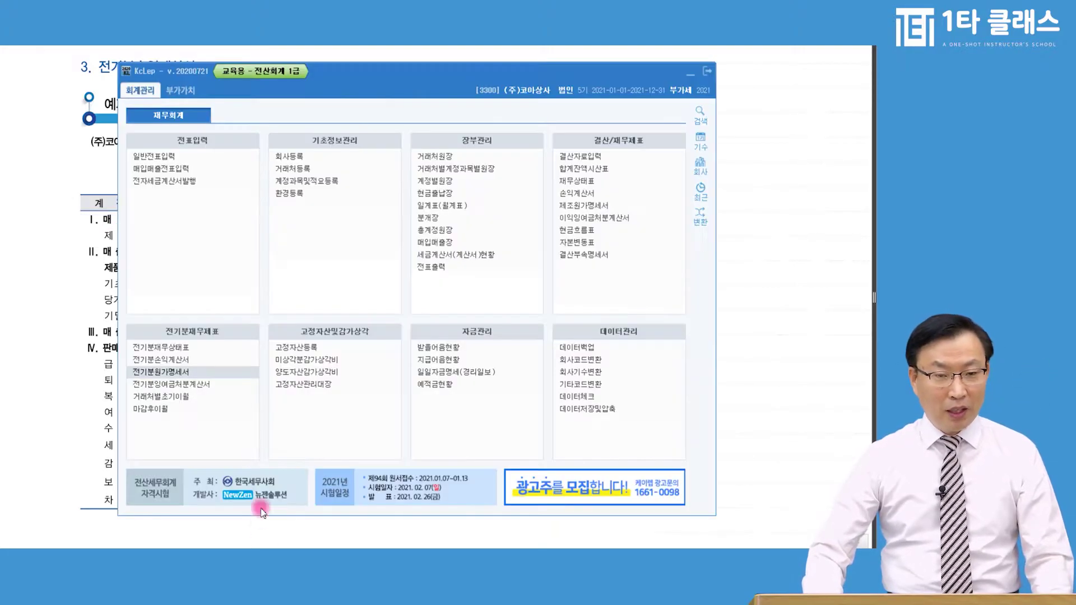
left_click(176, 361)
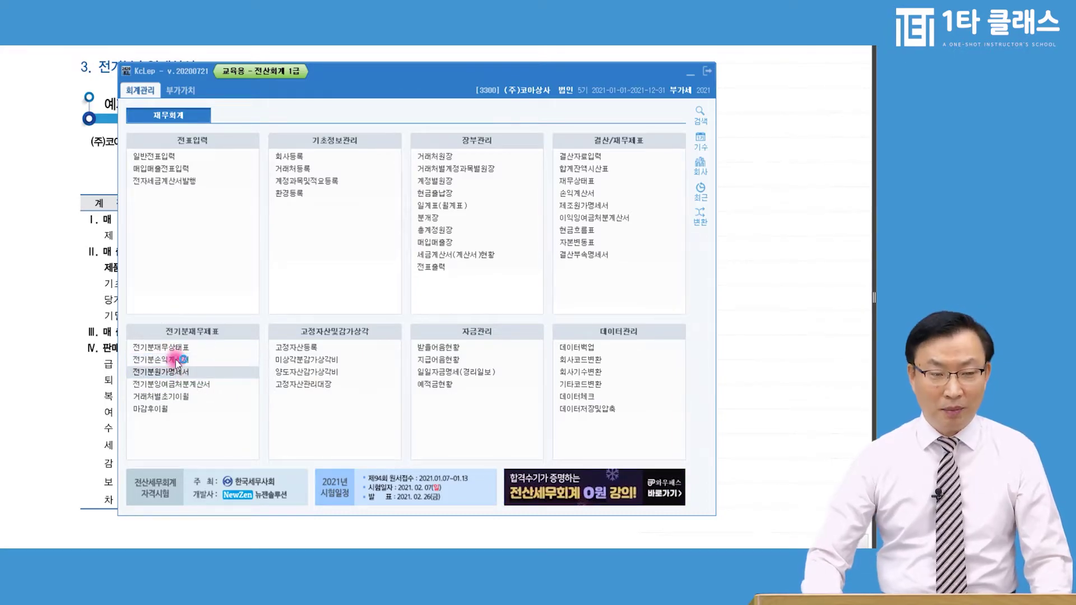
left_click_drag(333, 84, 381, 82)
left_click(171, 170)
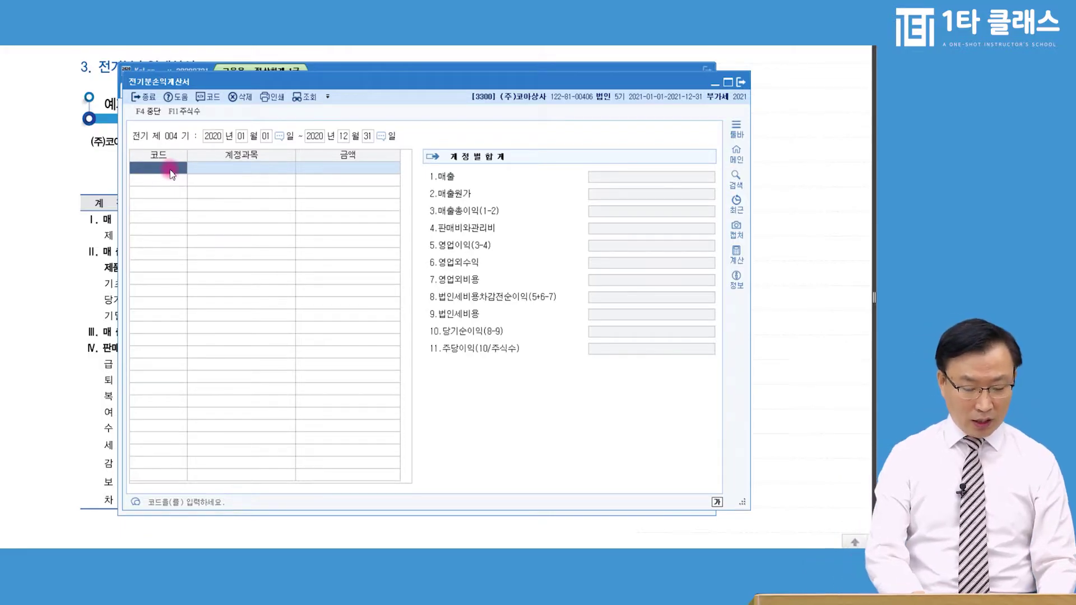
Add account 0404 제품매출 in 전기분손익계산서 with an amount of 121,000,000
type("매출")
key("Return")
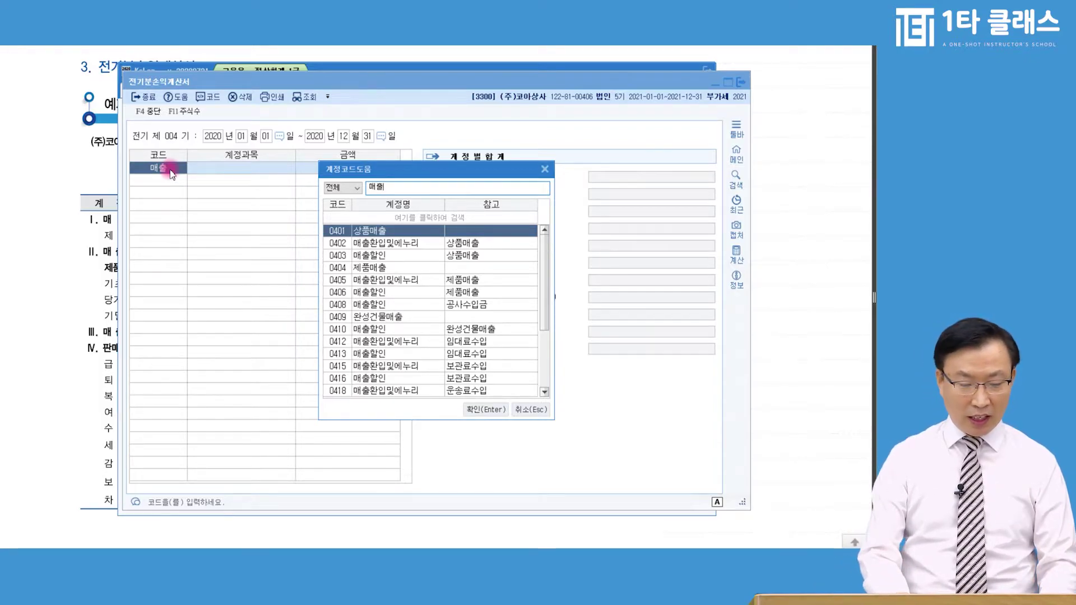
key("BackSpace")
key("BackSpace")
type("제품")
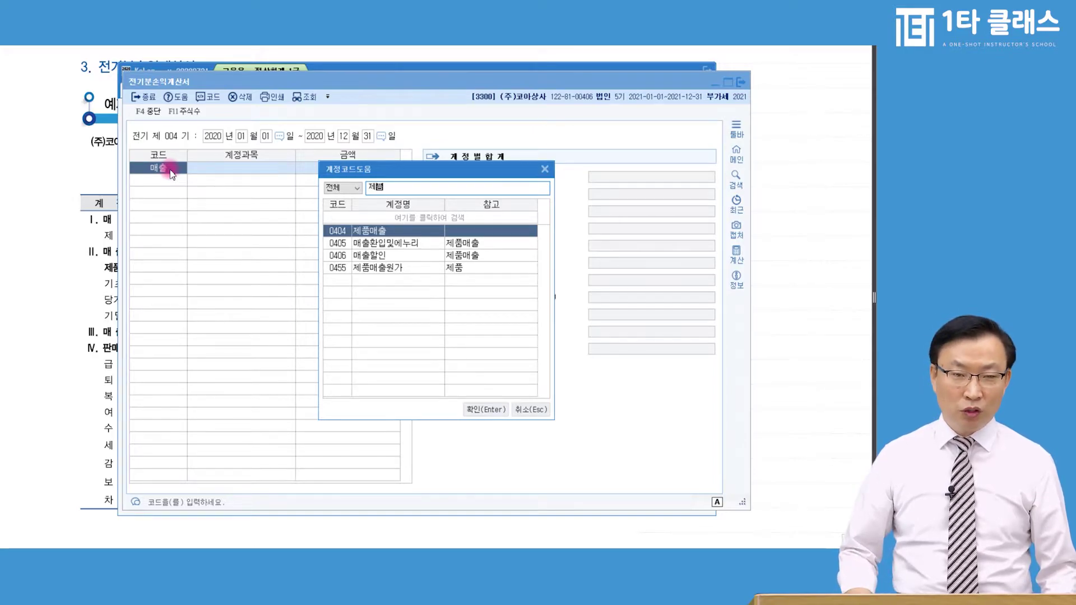
key("Return")
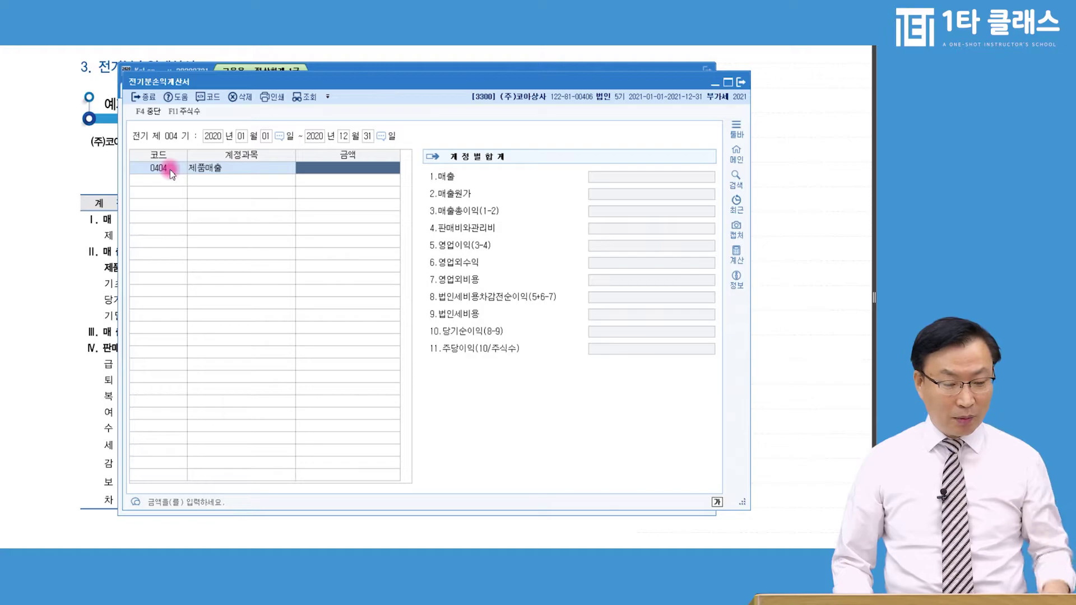
type("121,000,000")
key("Return")
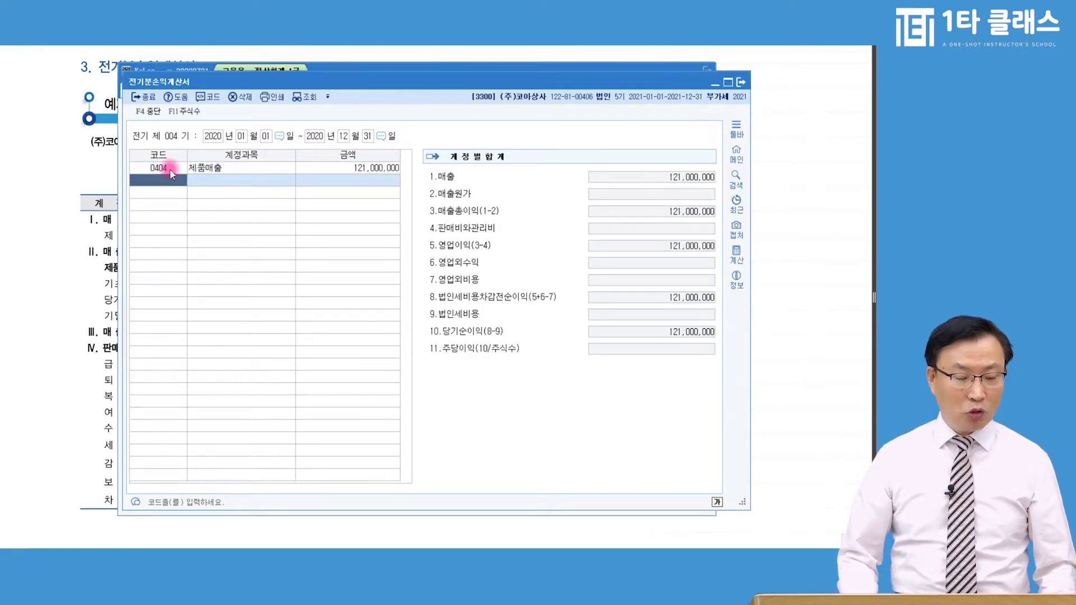
Check 매출원가 in the textbook, and add account 0455 제품매출원가 below 제품매출 in 전기분손익계산서
left_click(104, 255)
left_click(149, 253)
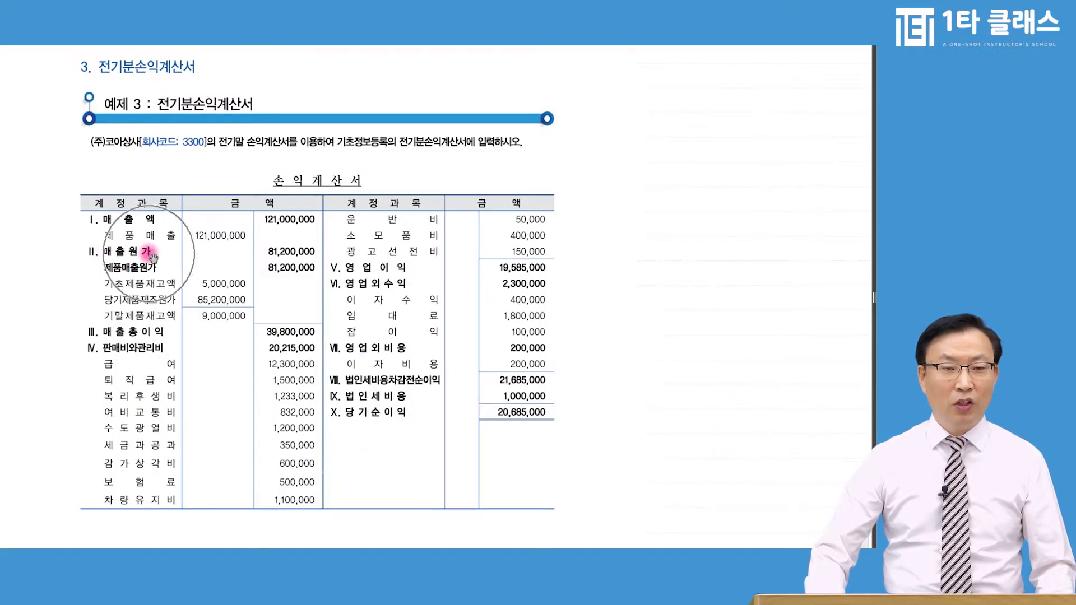
left_click(132, 271)
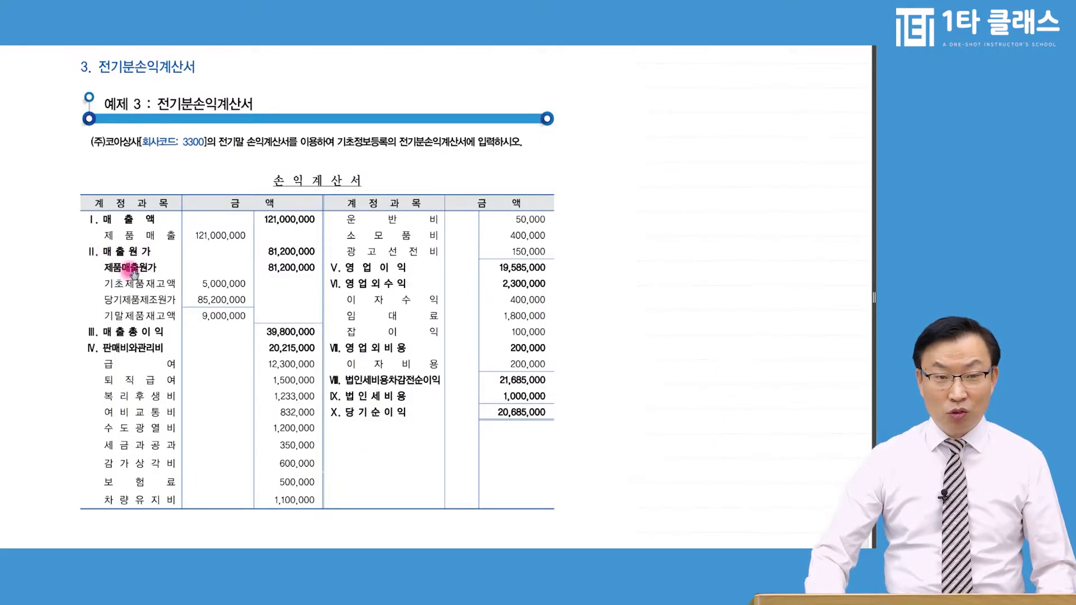
key("alt+Tab")
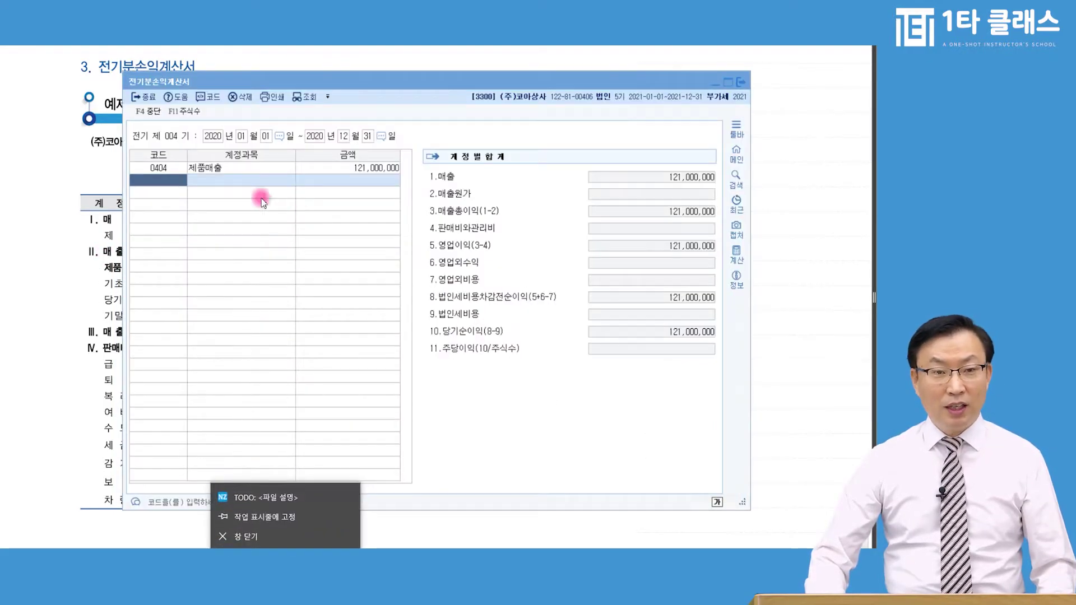
left_click(188, 177)
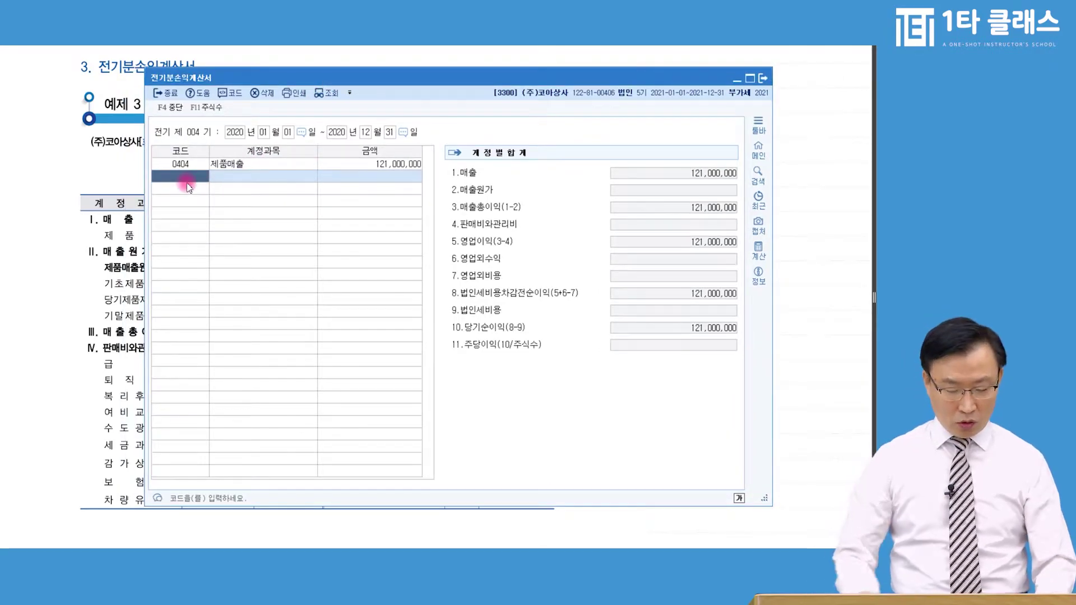
type("매출")
key("Return")
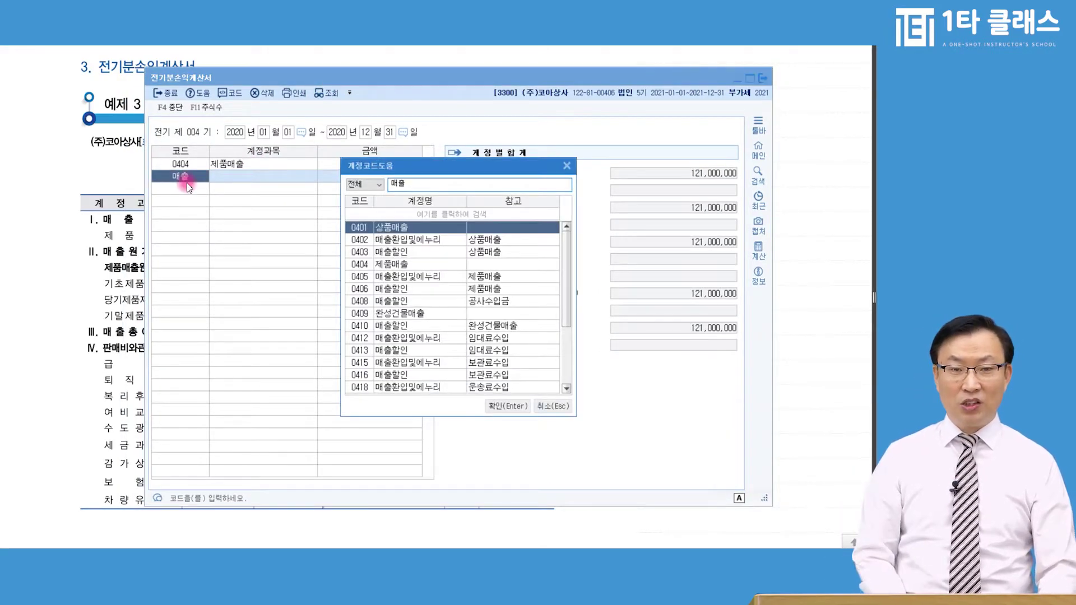
type("원")
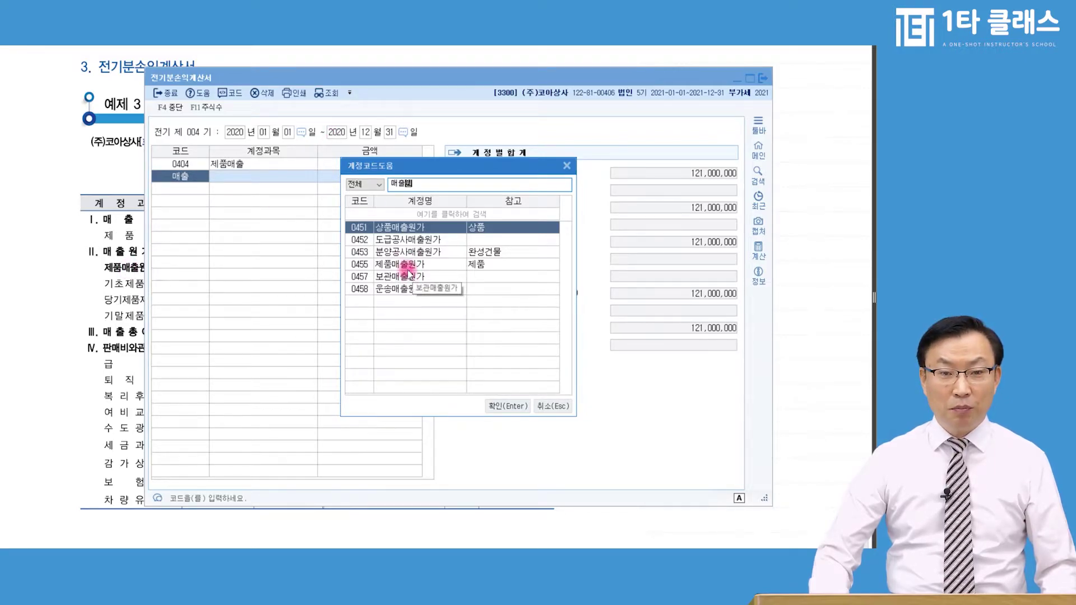
left_click(404, 265)
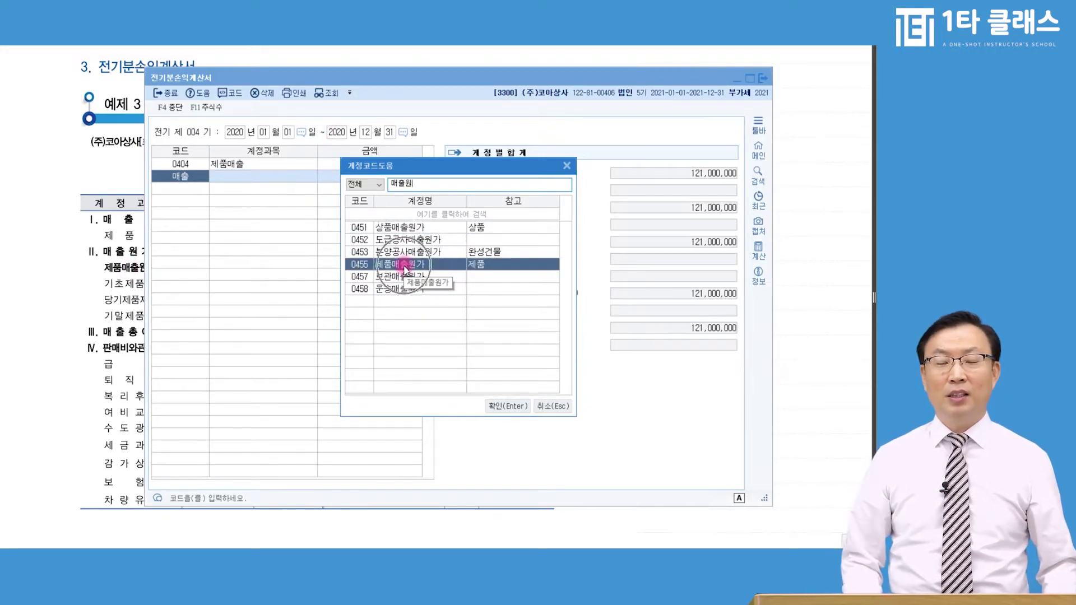
double_click(404, 267)
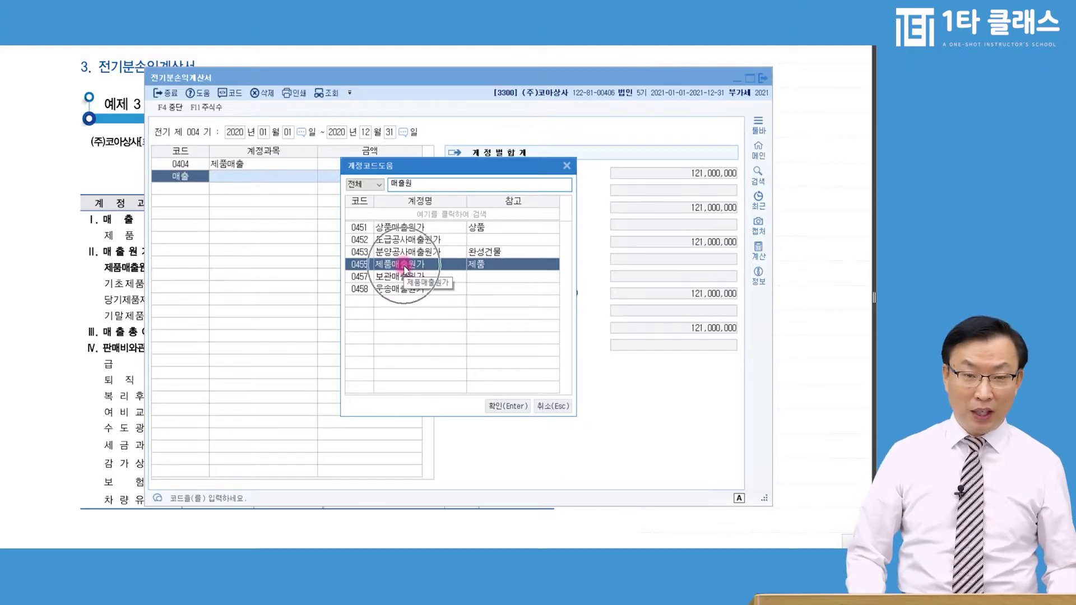
Compare 기말제품재고액 in the 매출원가 breakdown with the textbook and the 제품 amount in 전기분재무상태표
left_click_drag(464, 184, 416, 196)
left_click(479, 356)
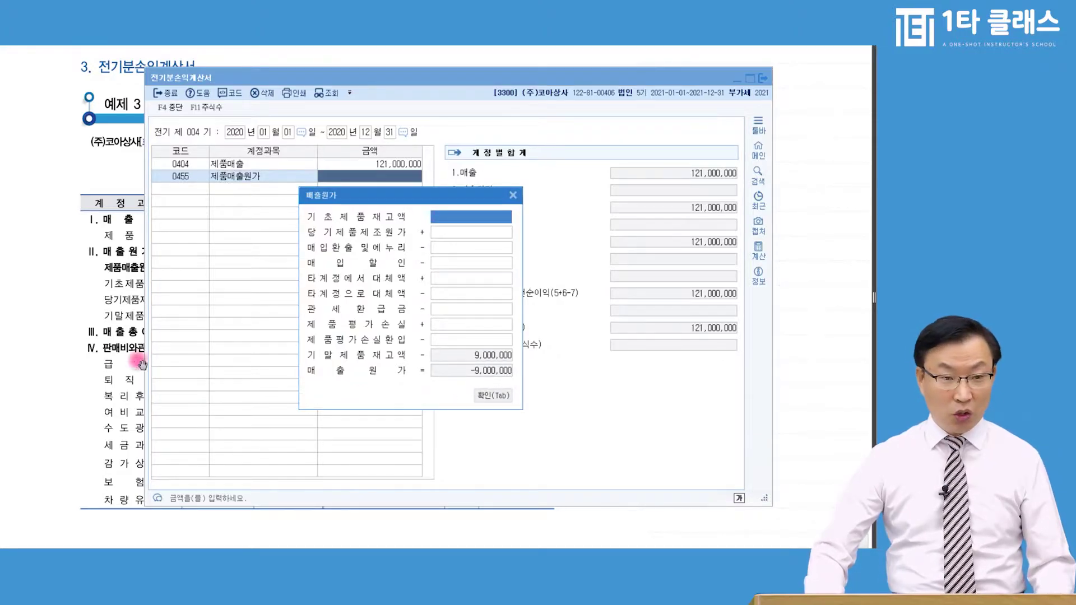
left_click(118, 319)
left_click(218, 320)
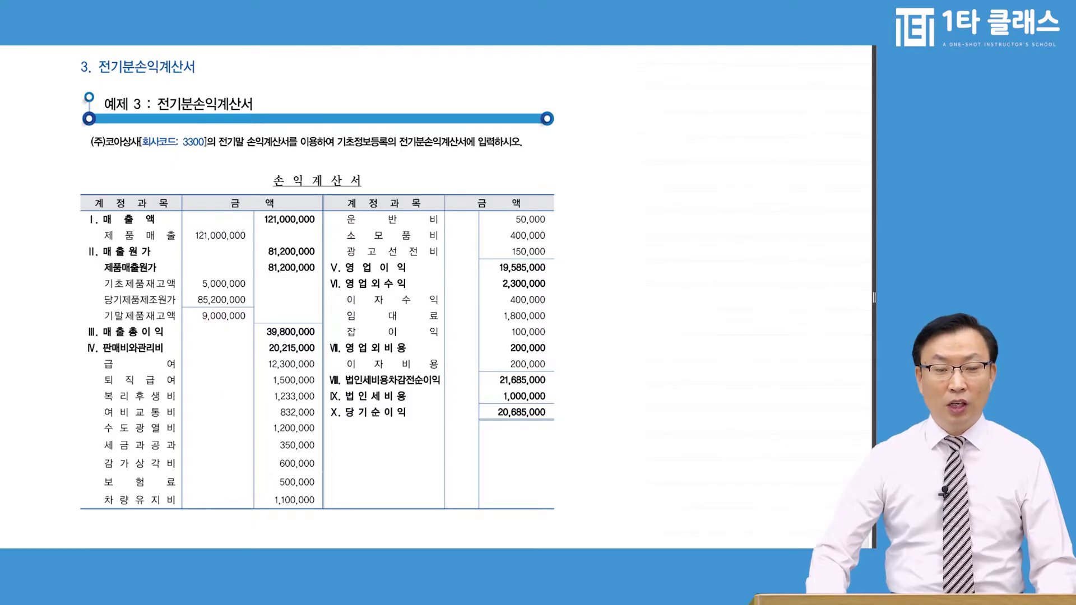
left_click(460, 423)
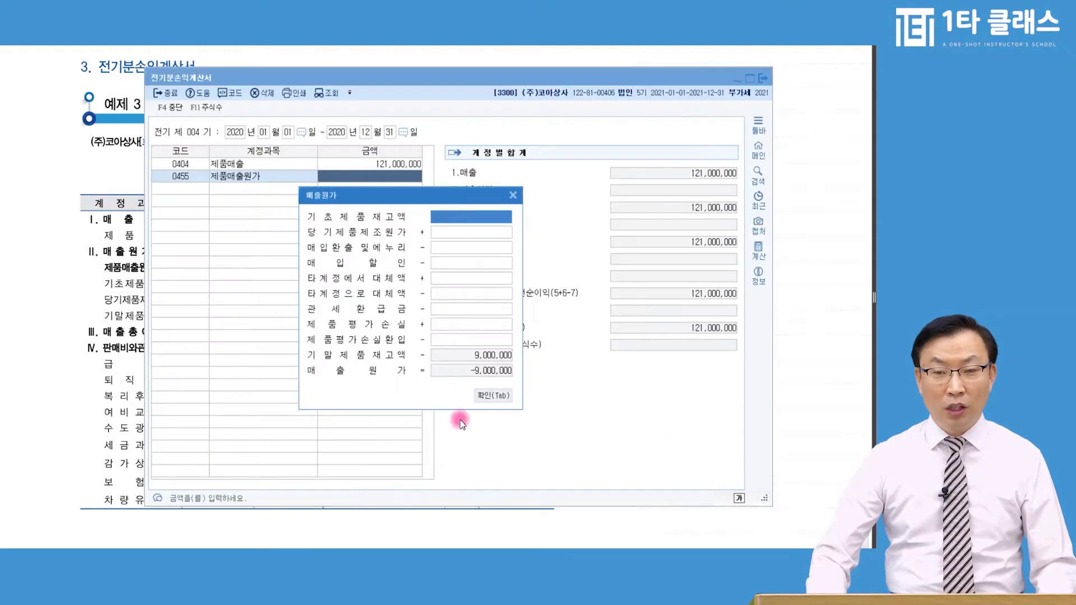
left_click(478, 359)
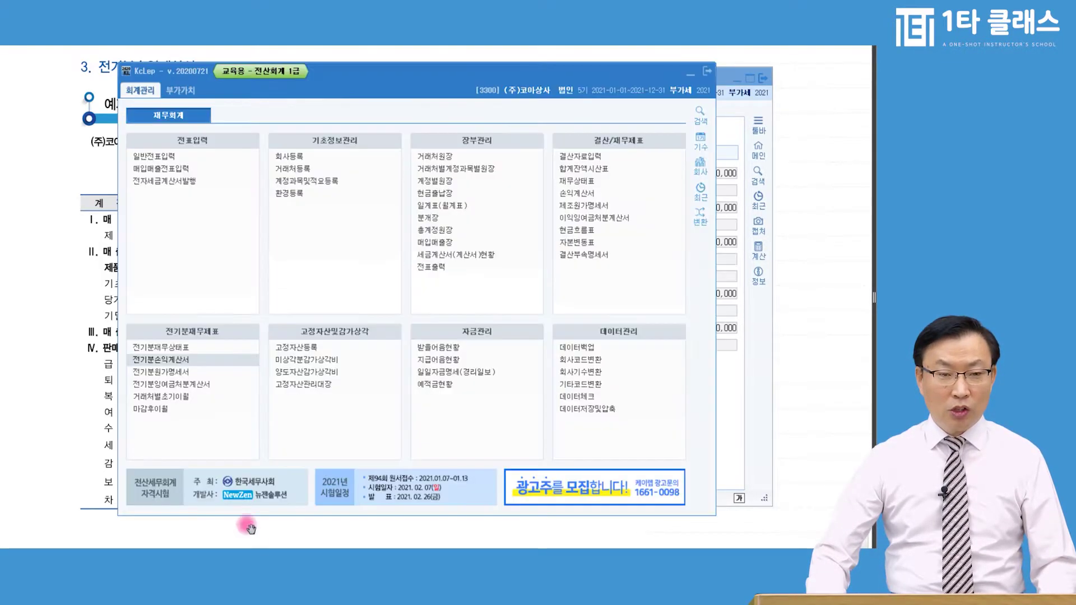
left_click(175, 350)
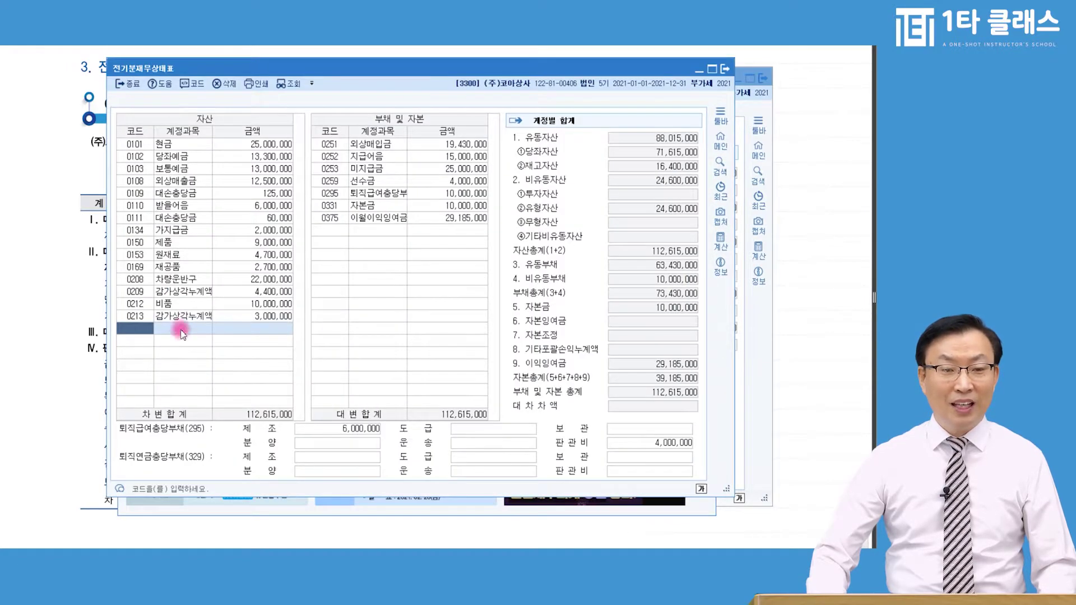
left_click(259, 245)
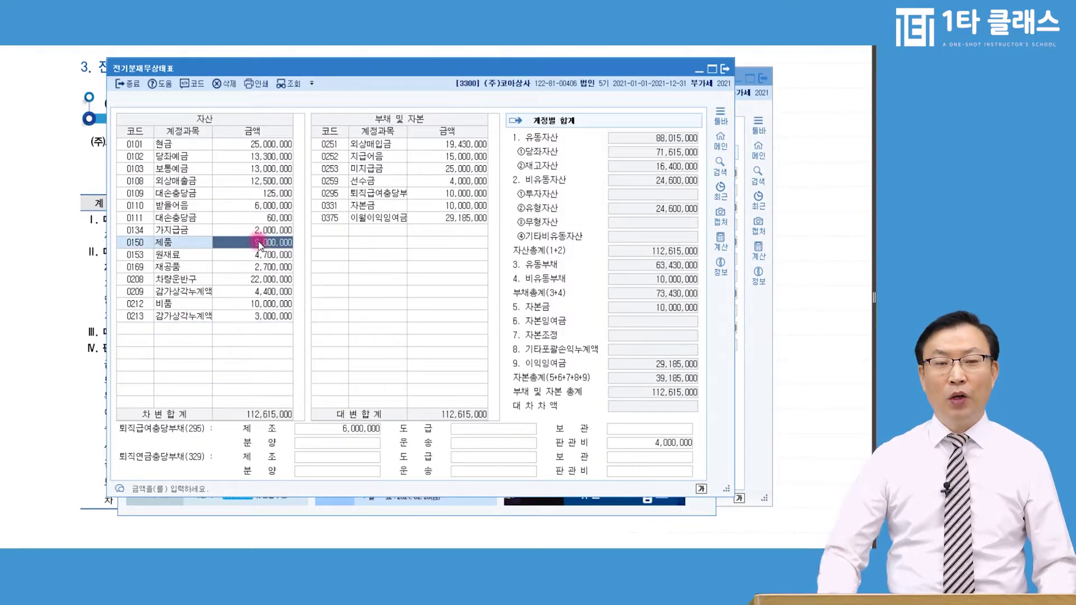
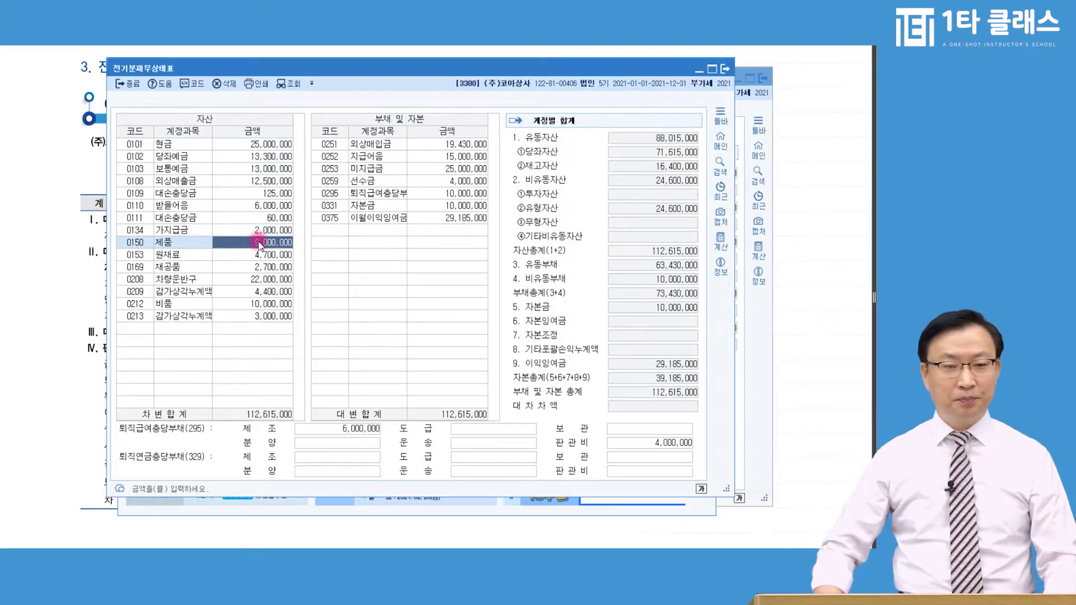
Close 전기분재무상태표 and set 기초제품재고액 to 5,000,000 in the 매출원가 breakdown
key("Escape")
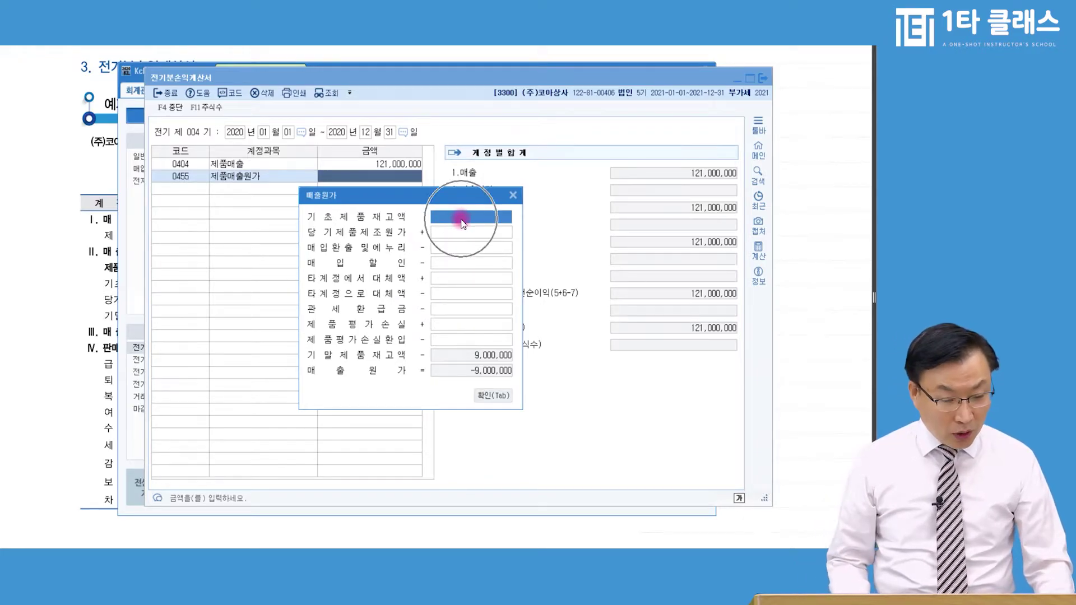
type("8")
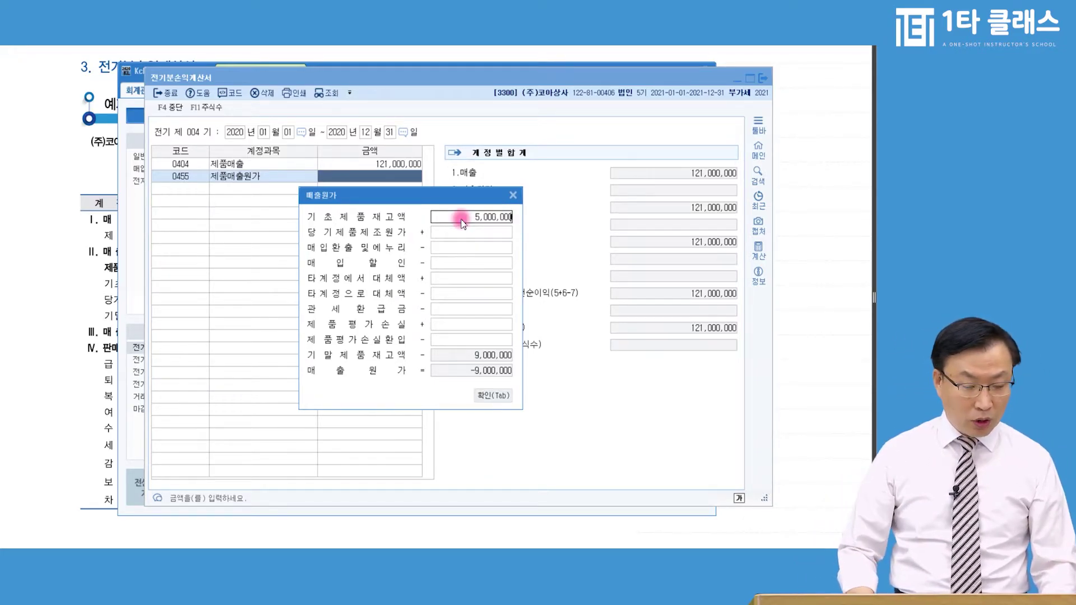
key("Return")
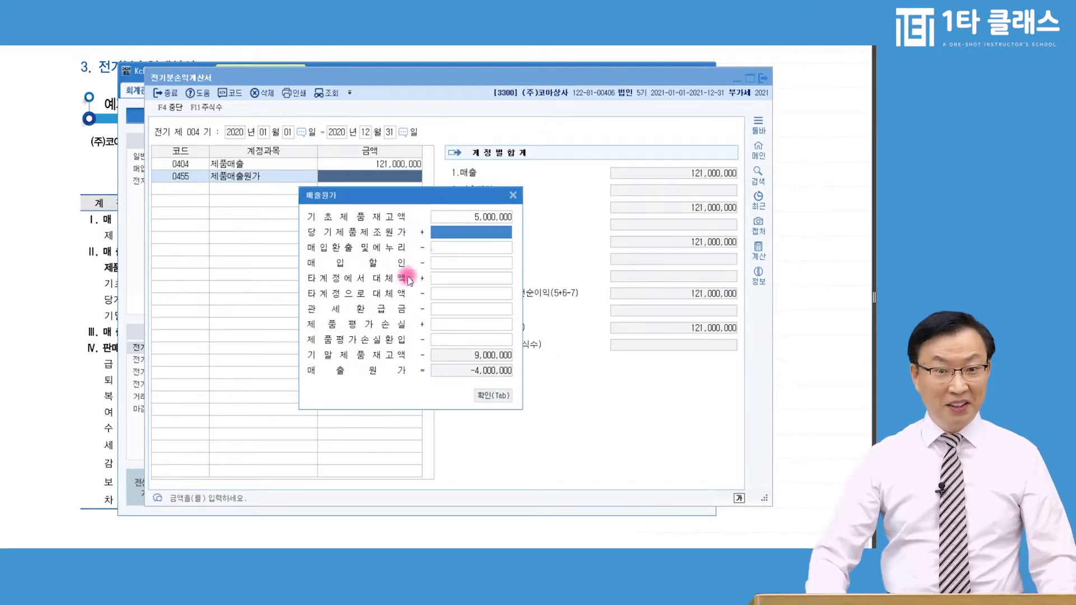
Check line 11 in 전기분원가명세서, set 당기제품제조원가 to 85,200,000 in the 매출원가 breakdown, and confirm it
left_click(136, 483)
left_click(179, 373)
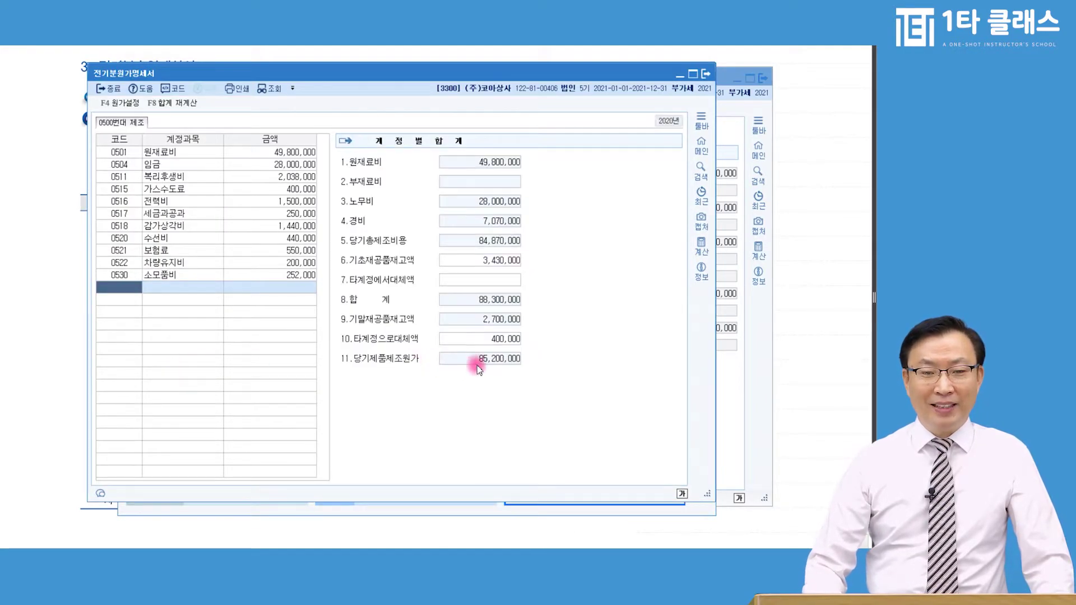
left_click(388, 363)
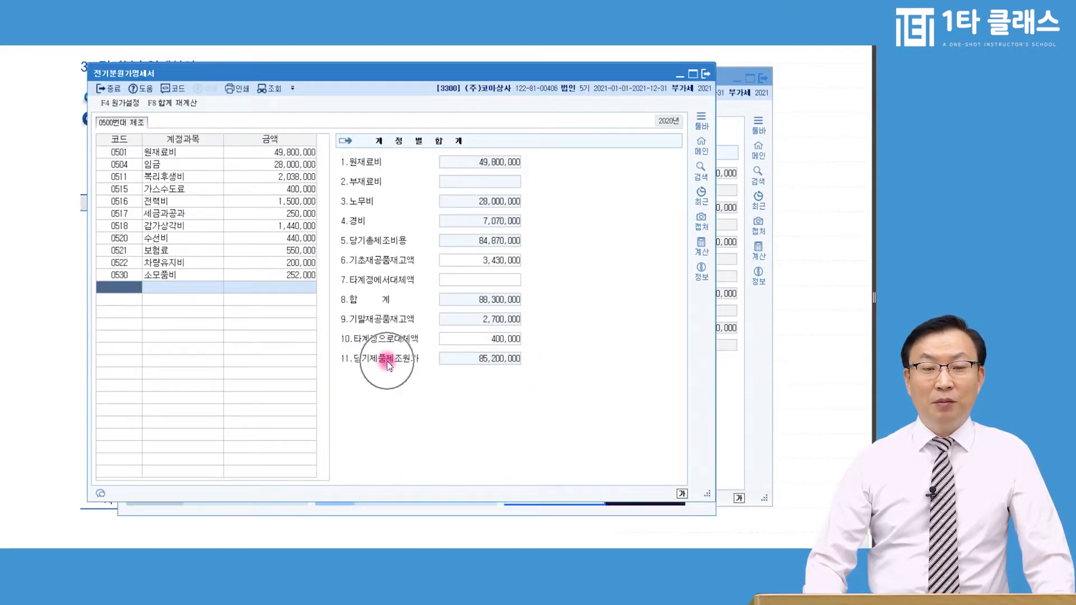
left_click(466, 362)
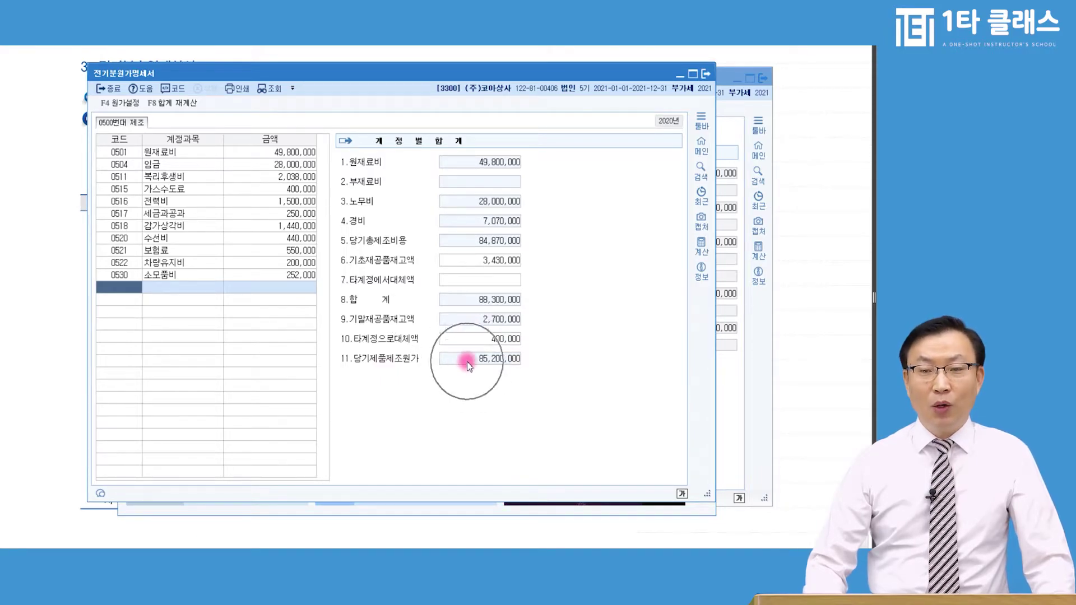
left_click(739, 367)
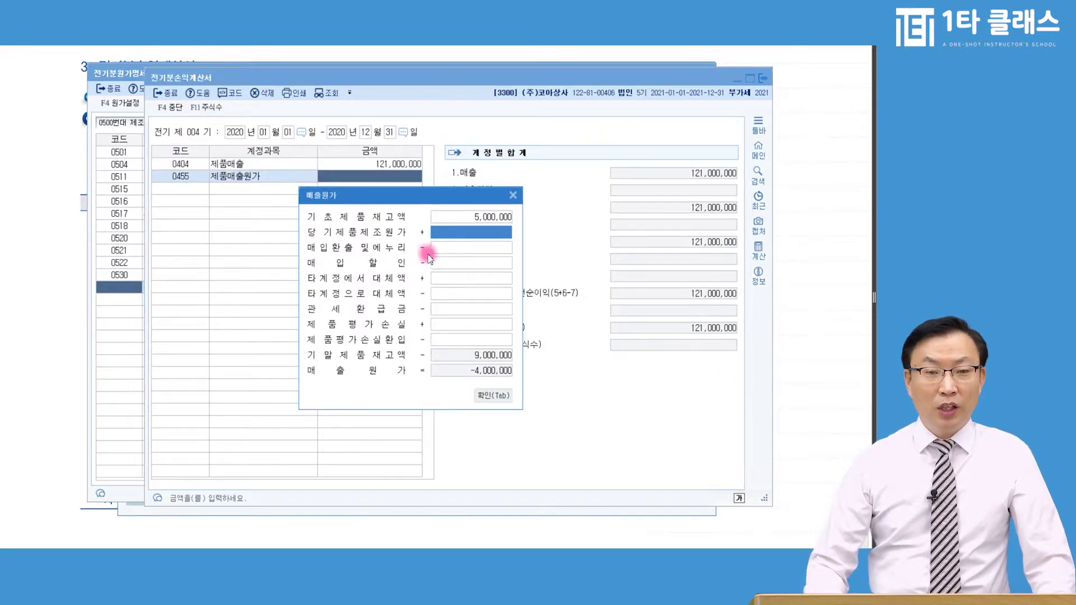
left_click(464, 233)
type("8")
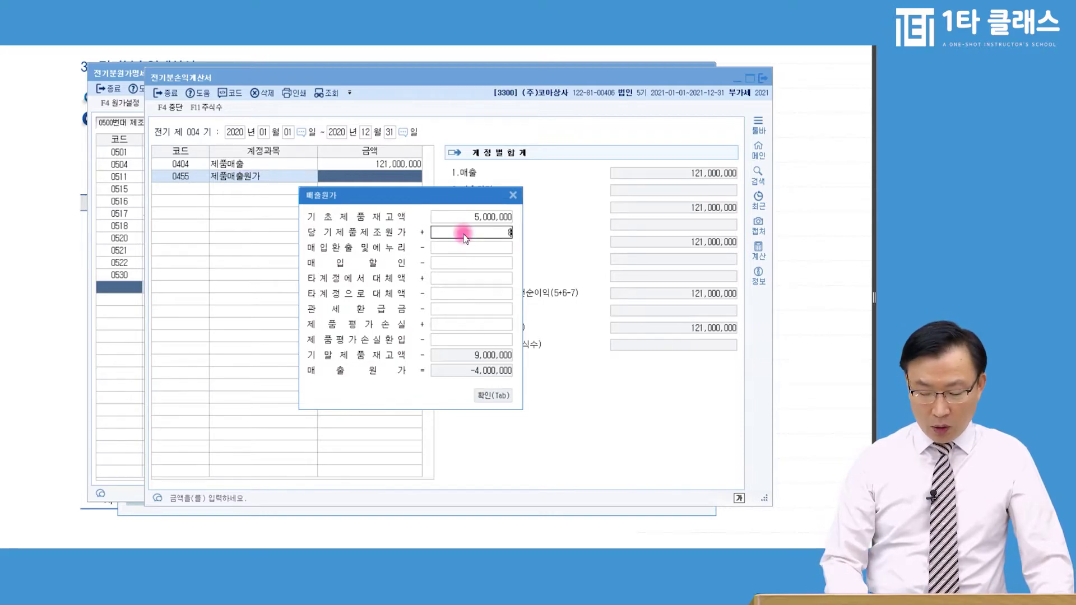
type("5,200,000")
key("Return")
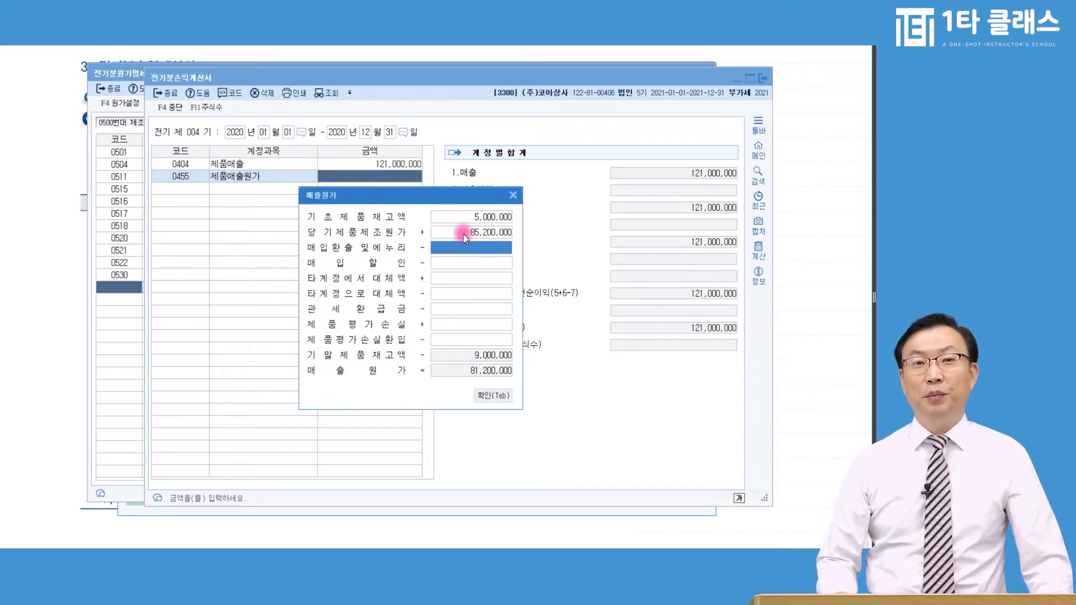
left_click(464, 233)
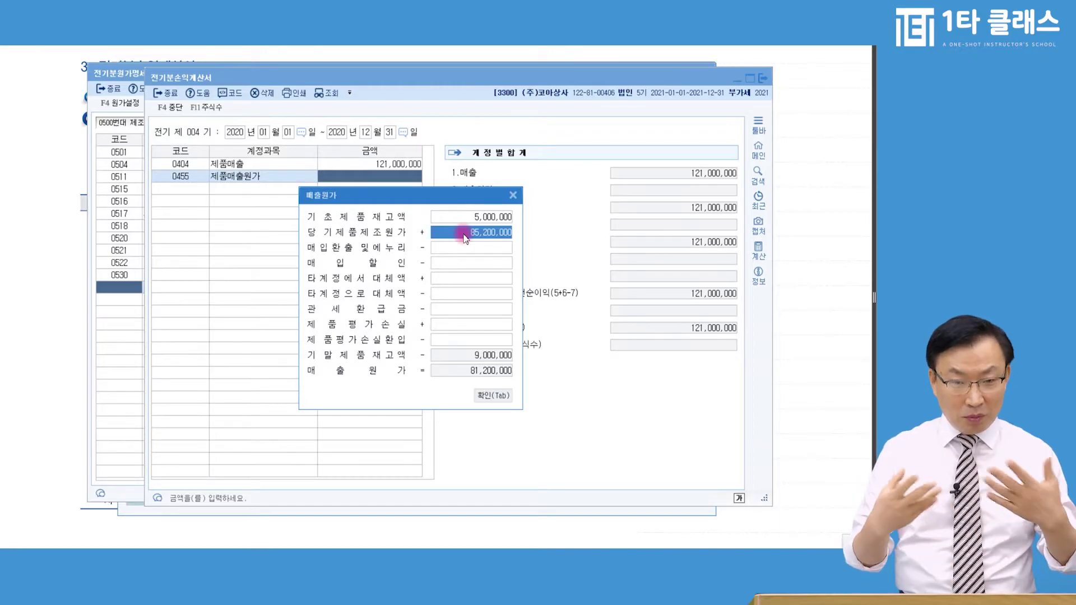
left_click(482, 397)
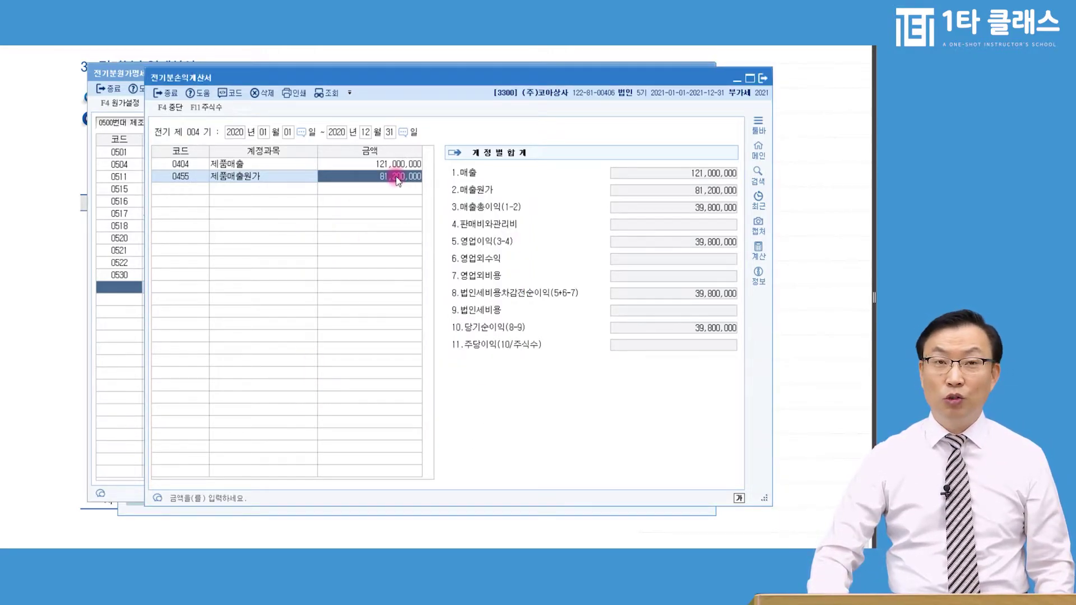
Select the next empty code cell, review the 판매비와관리비 items in the textbook, and return to 전기분손익계산서
left_click(177, 191)
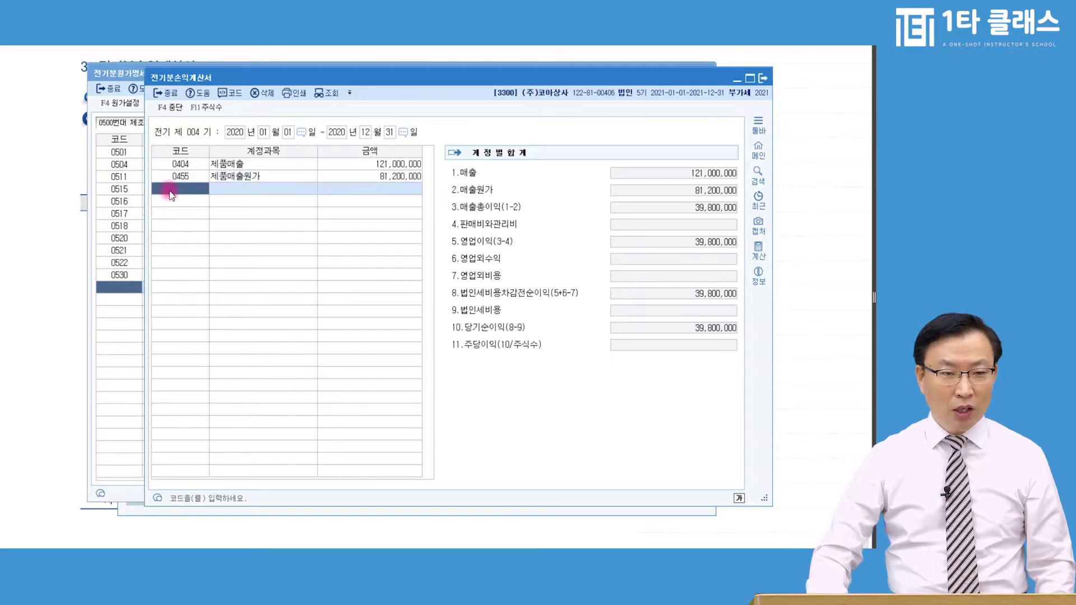
left_click(66, 275)
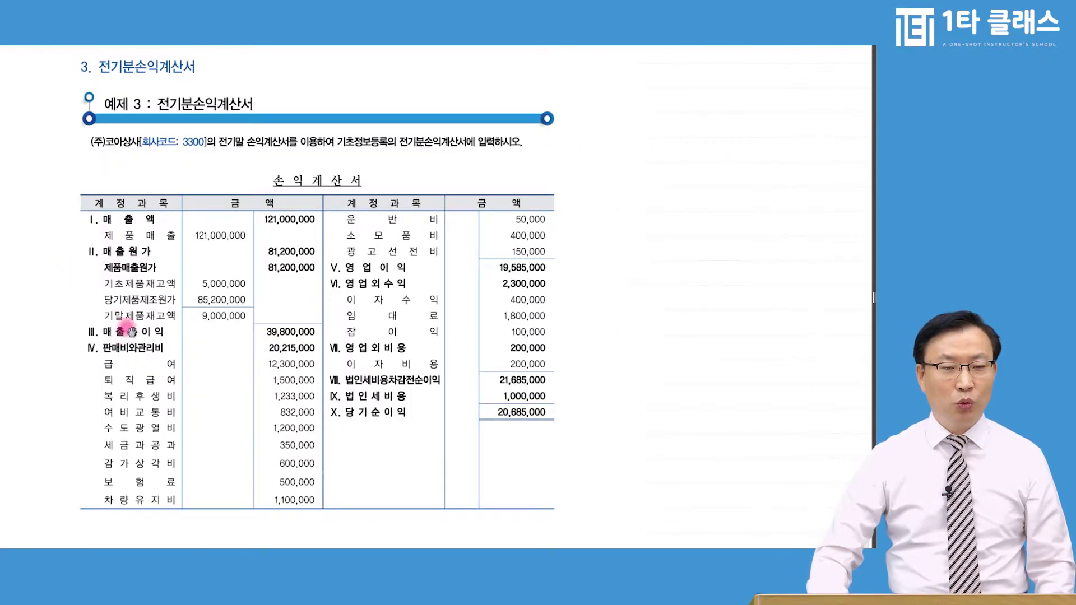
scroll(140, 319, "down", 2)
scroll(132, 291, "up", 1)
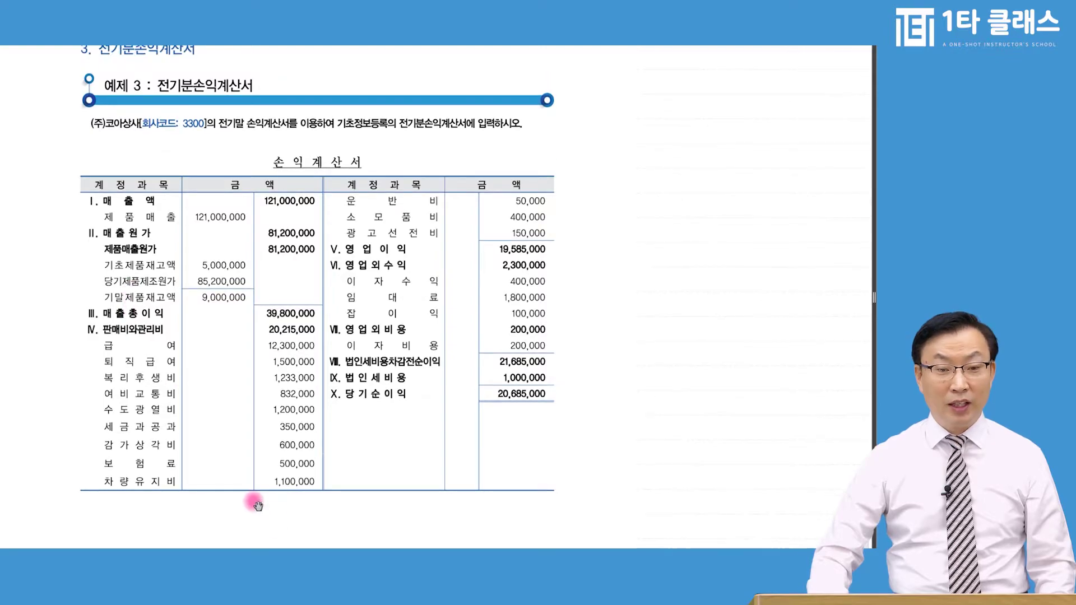
key("alt+Tab")
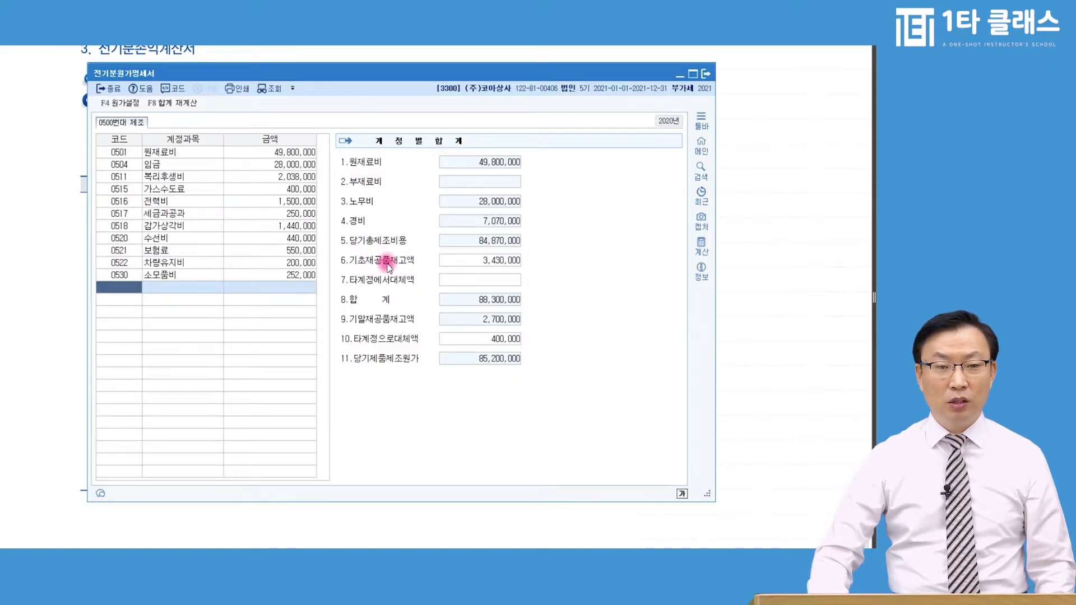
key("alt+Tab")
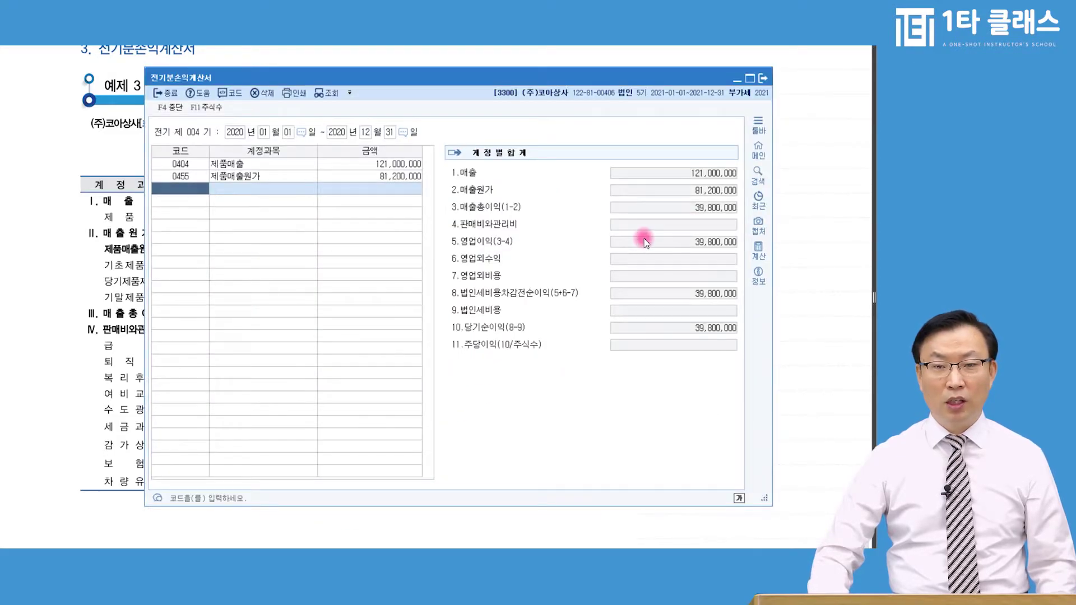
Add 급여 with code 0801 and an amount of 12,300,000 in the next empty row
left_click(712, 211)
left_click(176, 192)
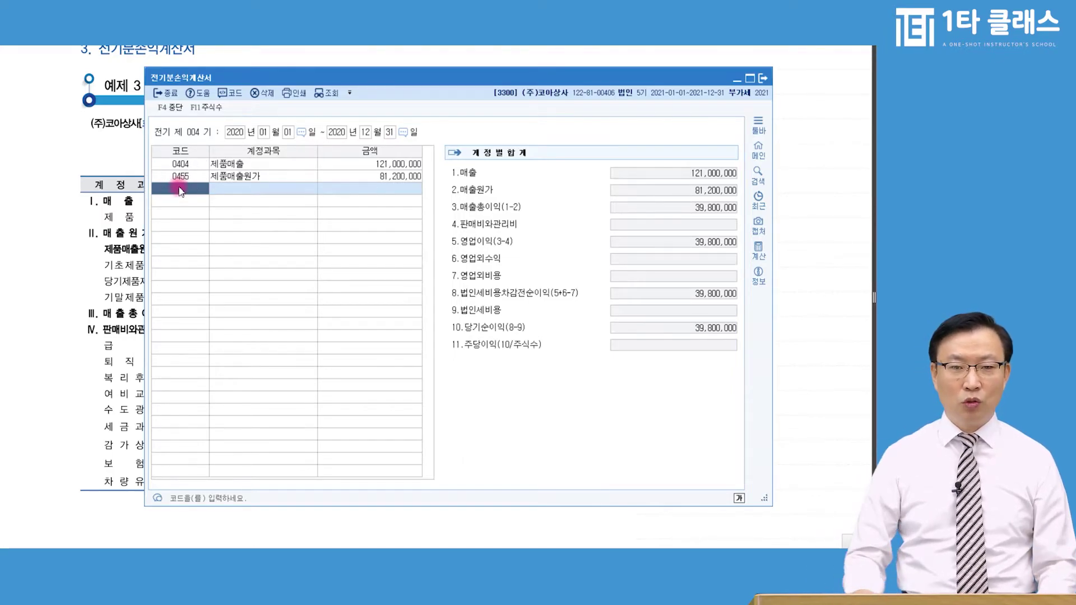
left_click(506, 227)
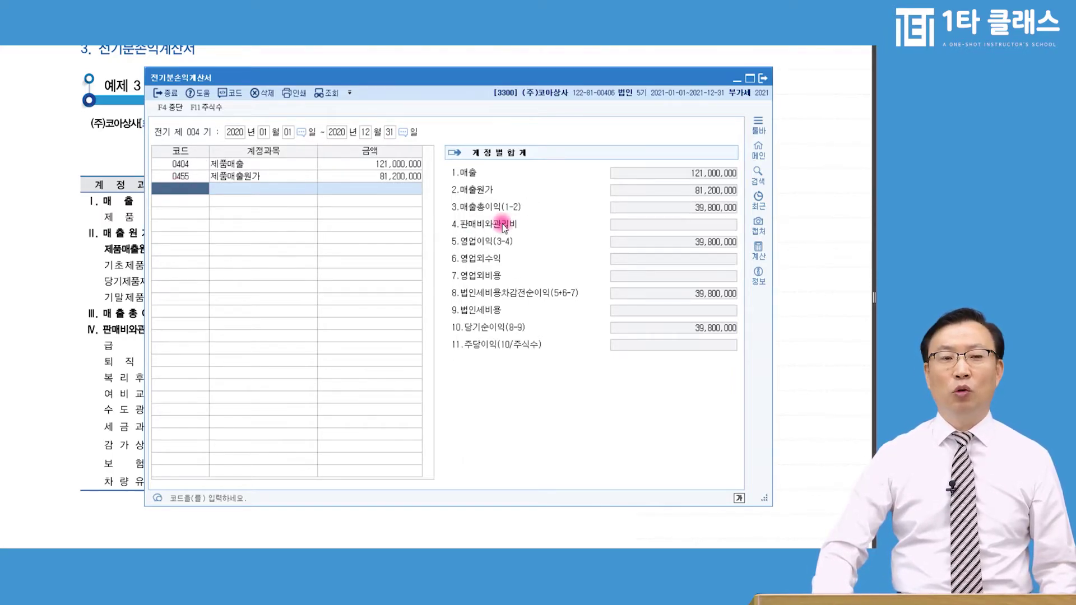
type("0801")
key("Return")
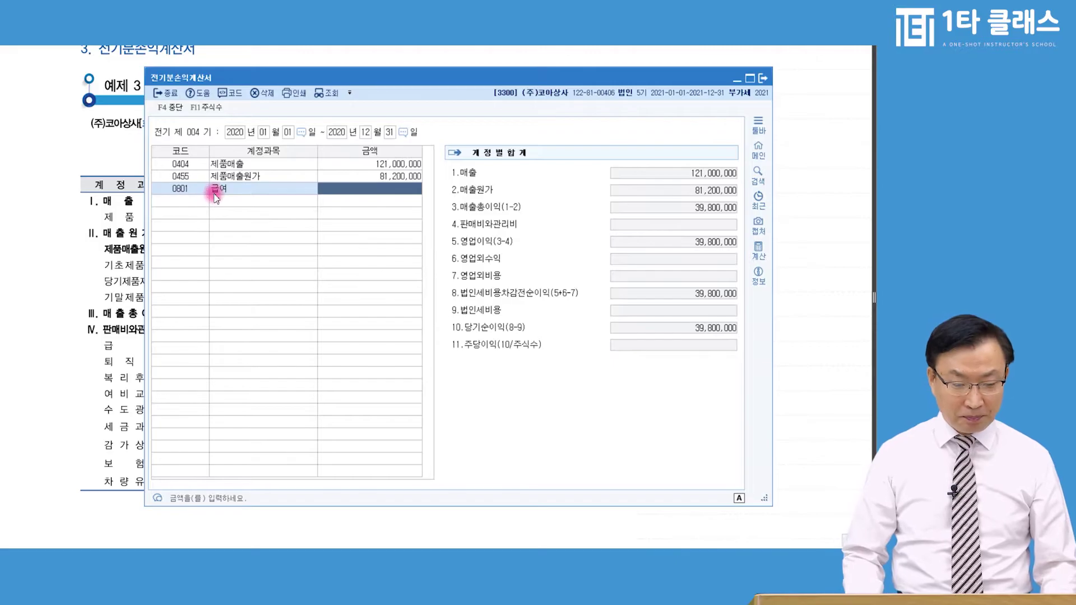
type("12300000")
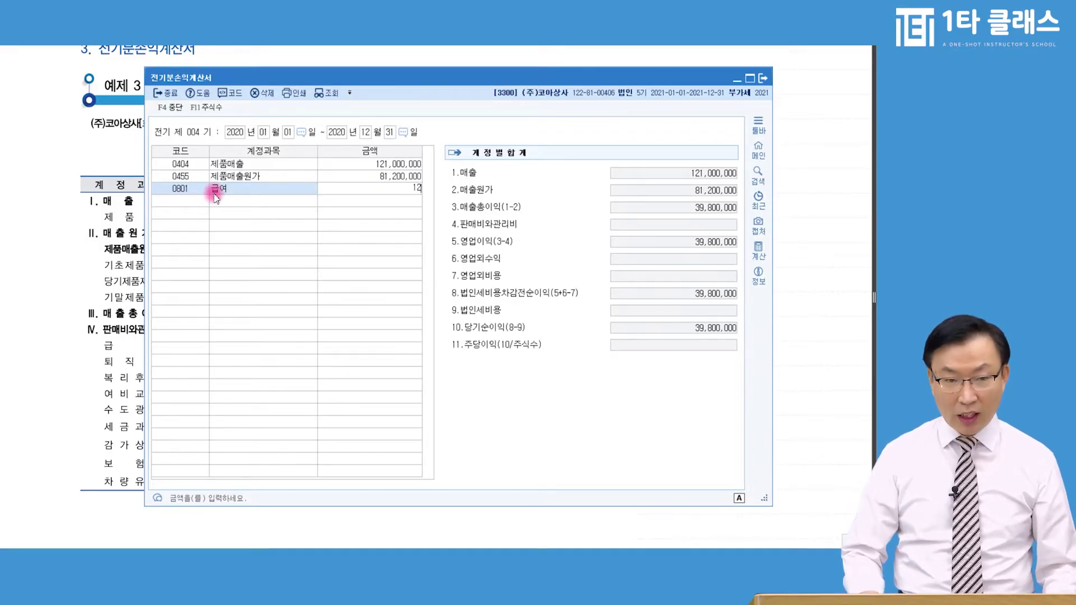
key("Return")
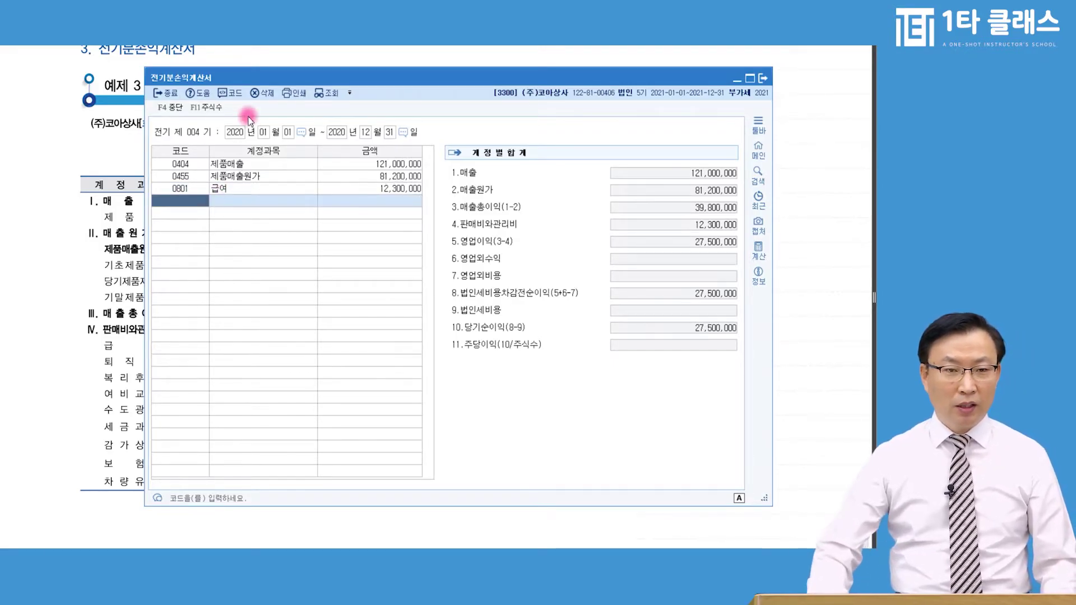
Move 전기분손익계산서 aside to uncover the textbook amounts, look up 퇴직 to add 퇴직급여, and enter 1,500,000
left_click_drag(286, 78, 466, 87)
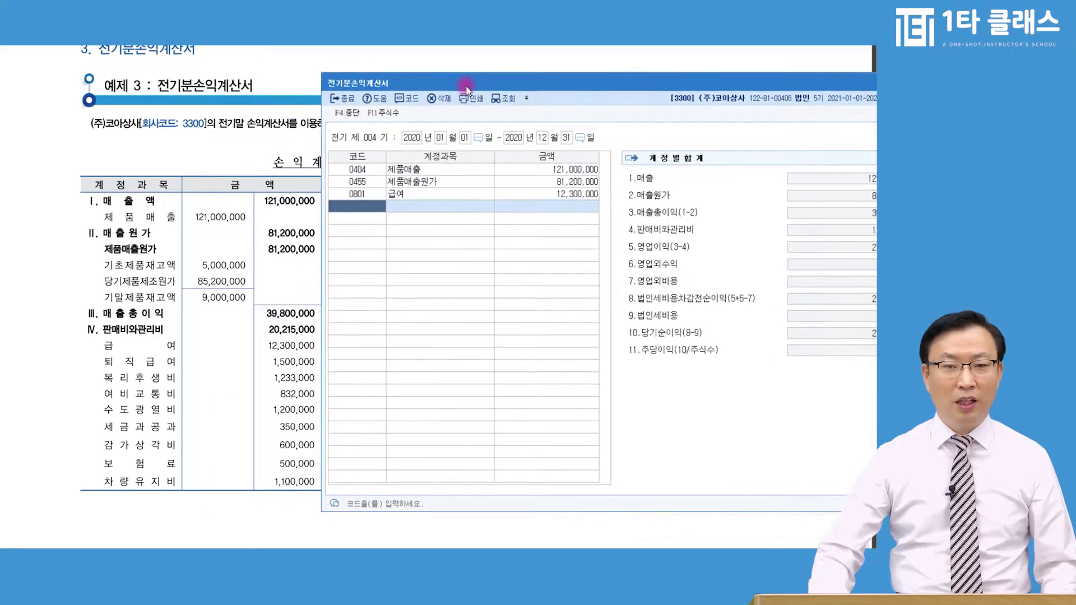
type("퇴직")
key("Return")
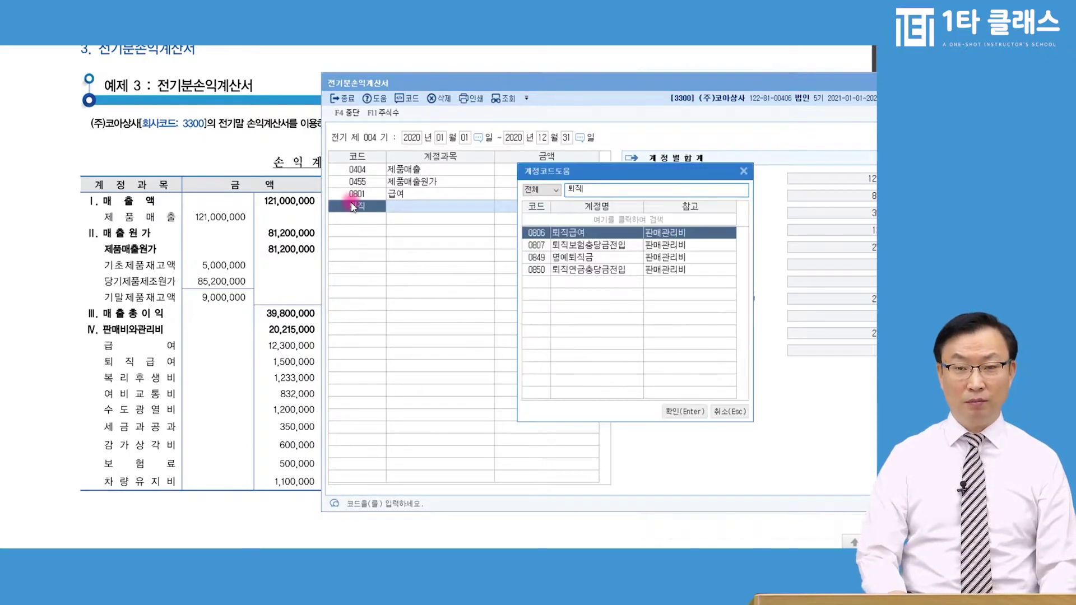
key("Return")
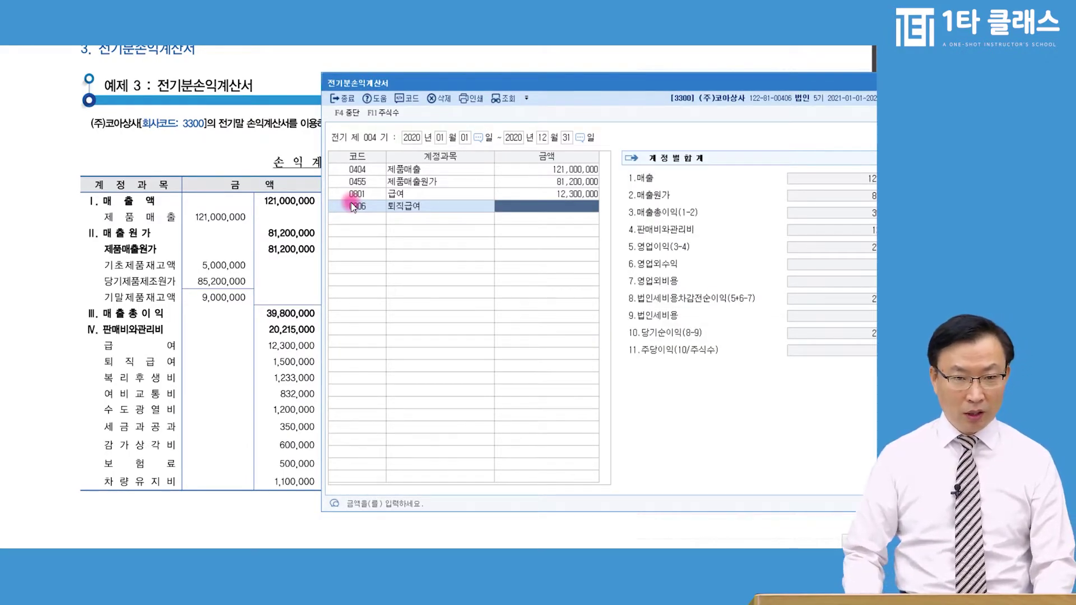
type("1500000")
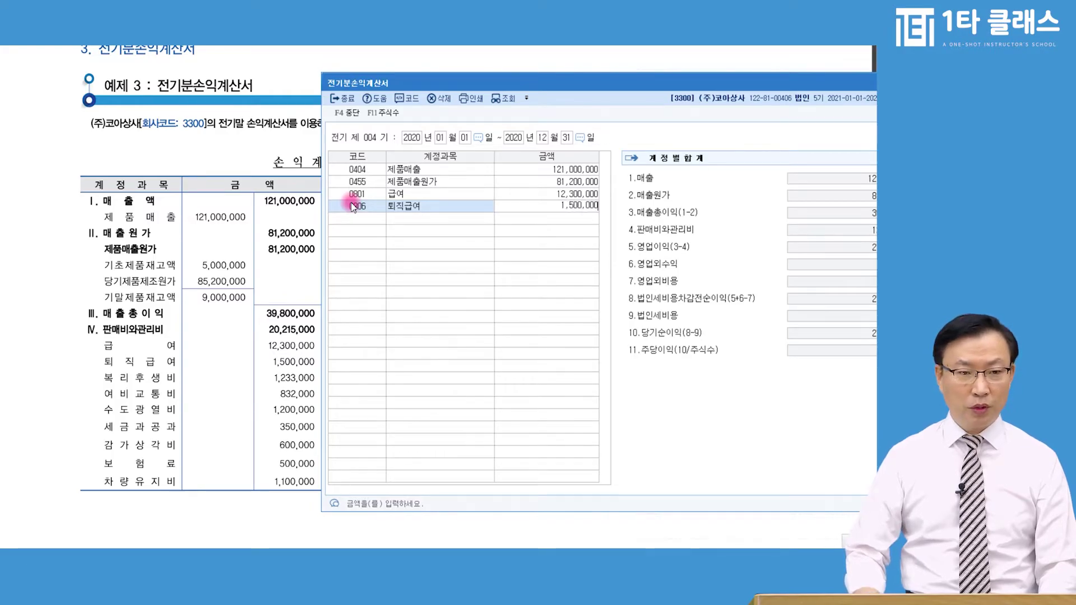
key("Return")
Add 복리후생비 with code 0811 and an amount of 1,233,000
type("0811")
key("Return")
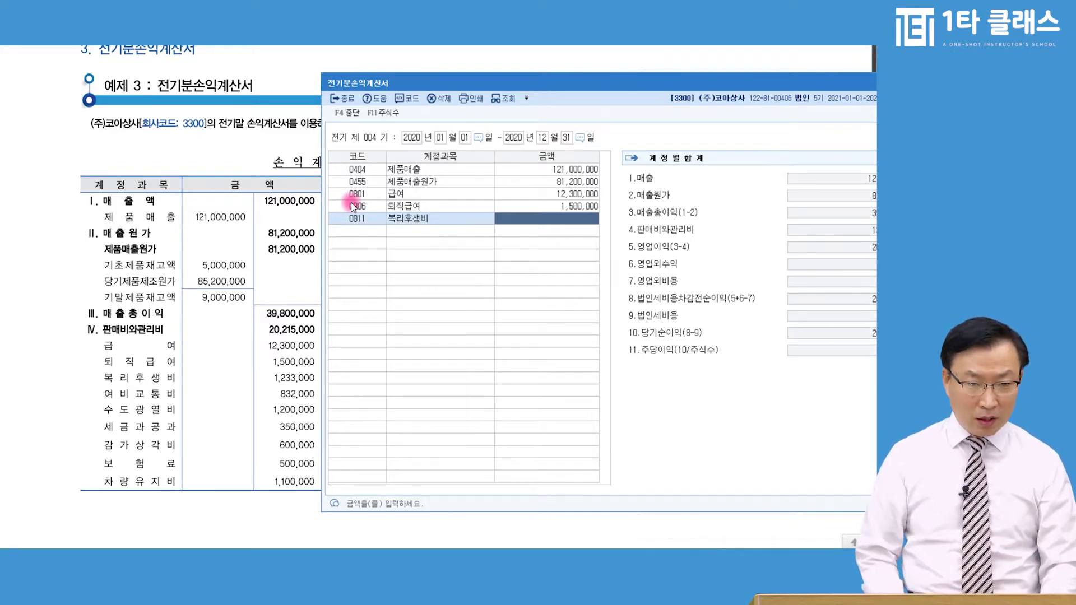
type("1233000")
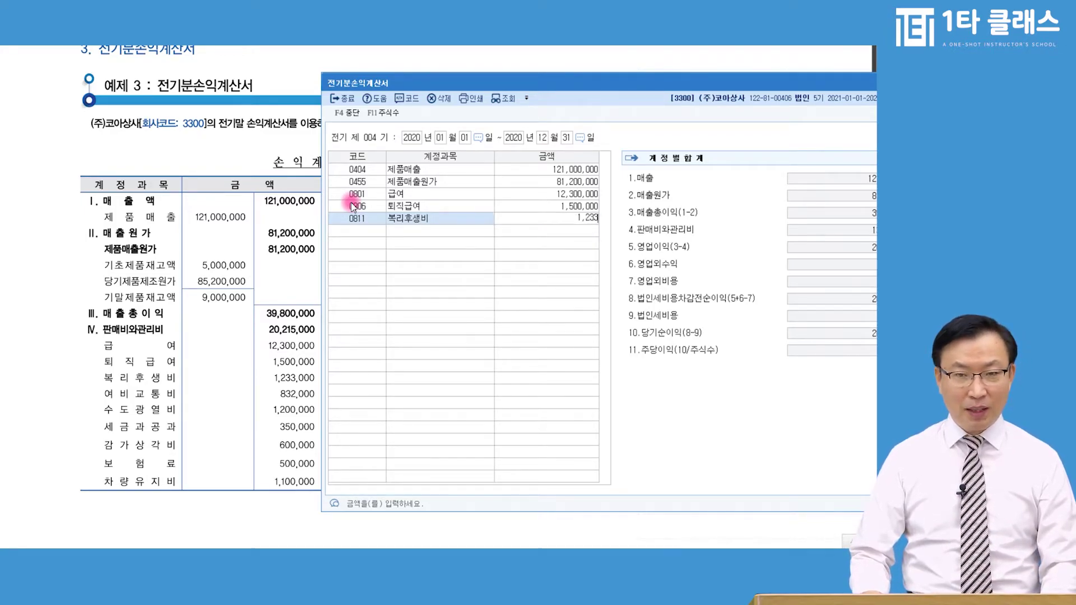
key("Return")
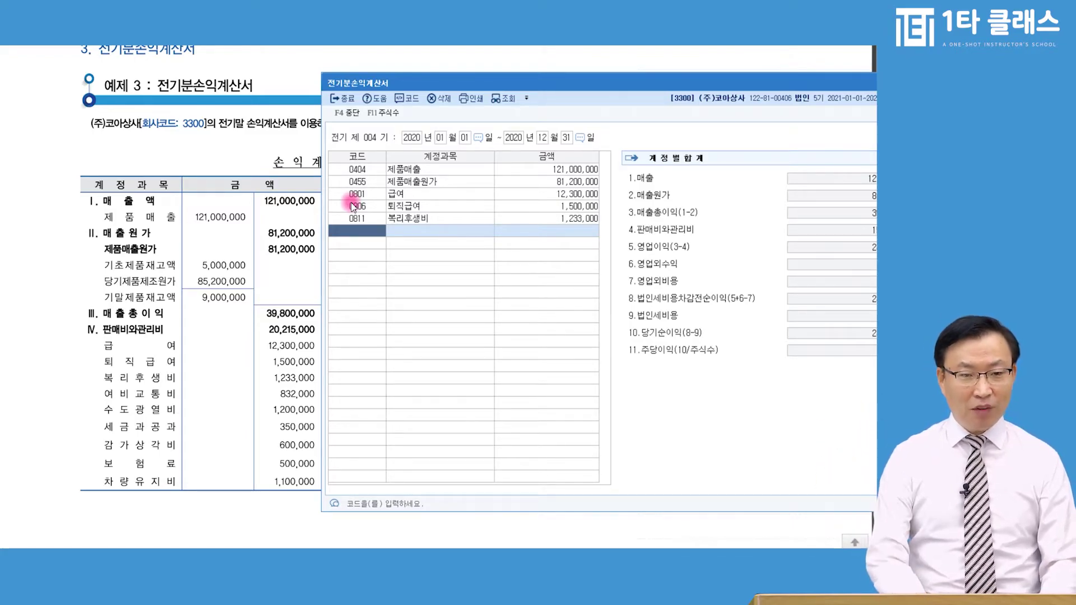
Look up 여비 to add the 여비교통비 account and enter its amount as 832,000
type("여비")
key("Return")
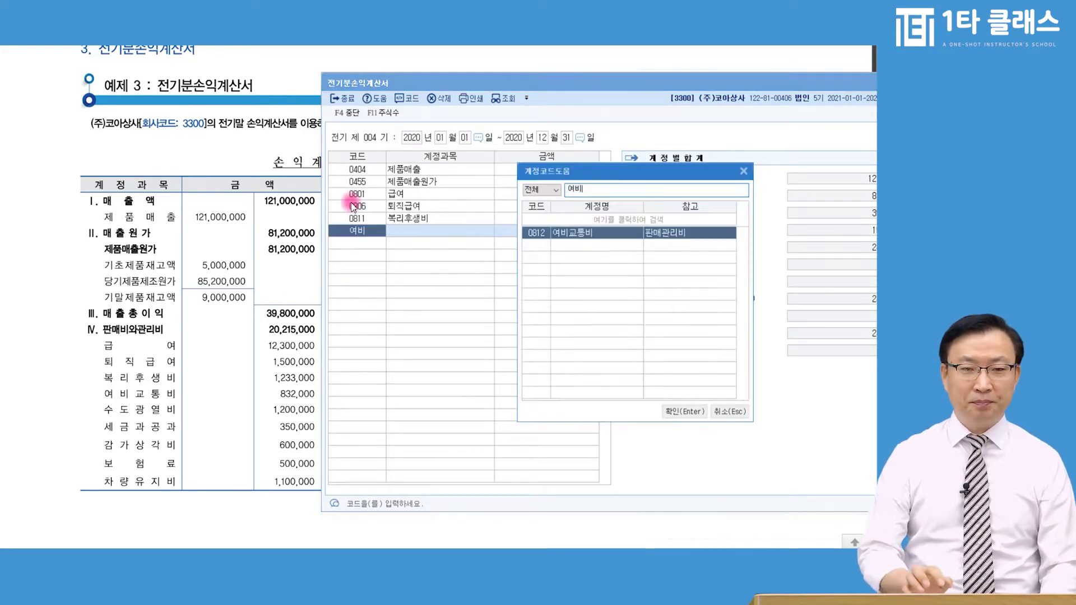
key("Return")
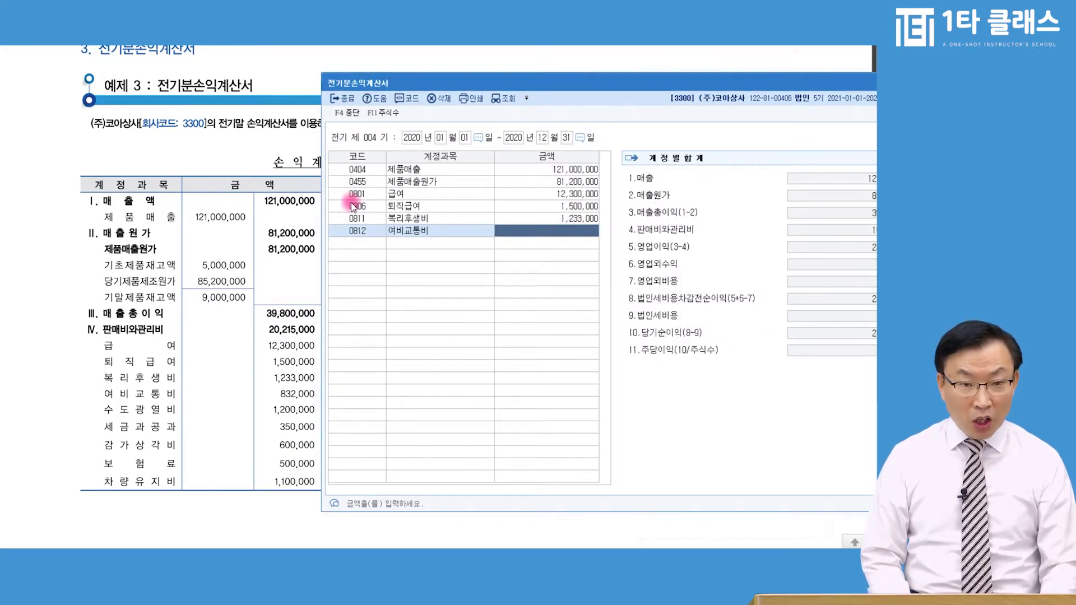
type("8320000")
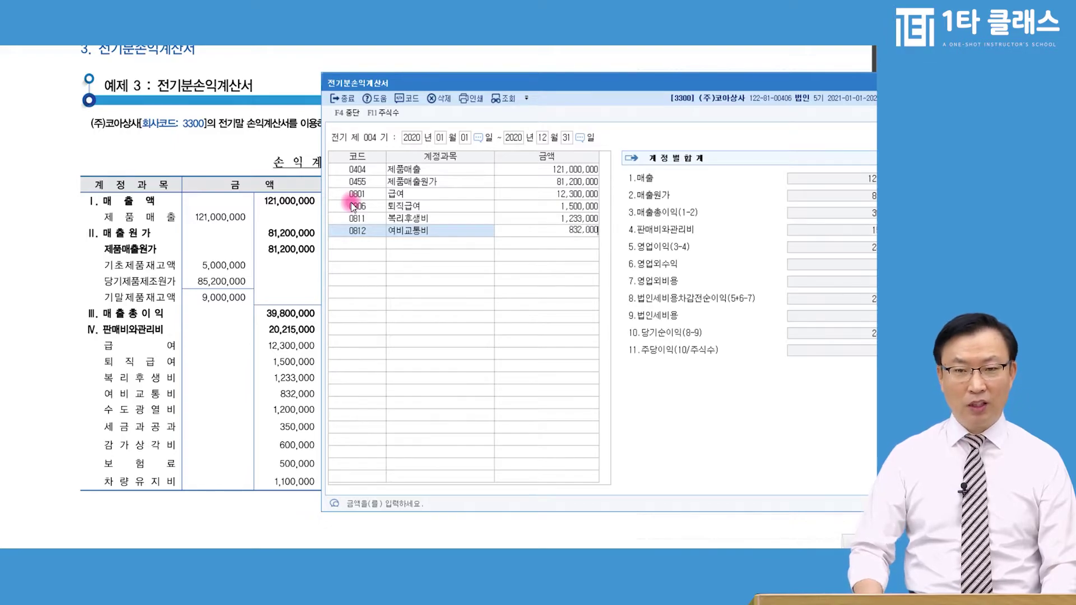
key("Return")
Look up 수도 to add the 수도광열비 account and enter its amount as 1,200,000
type("수도")
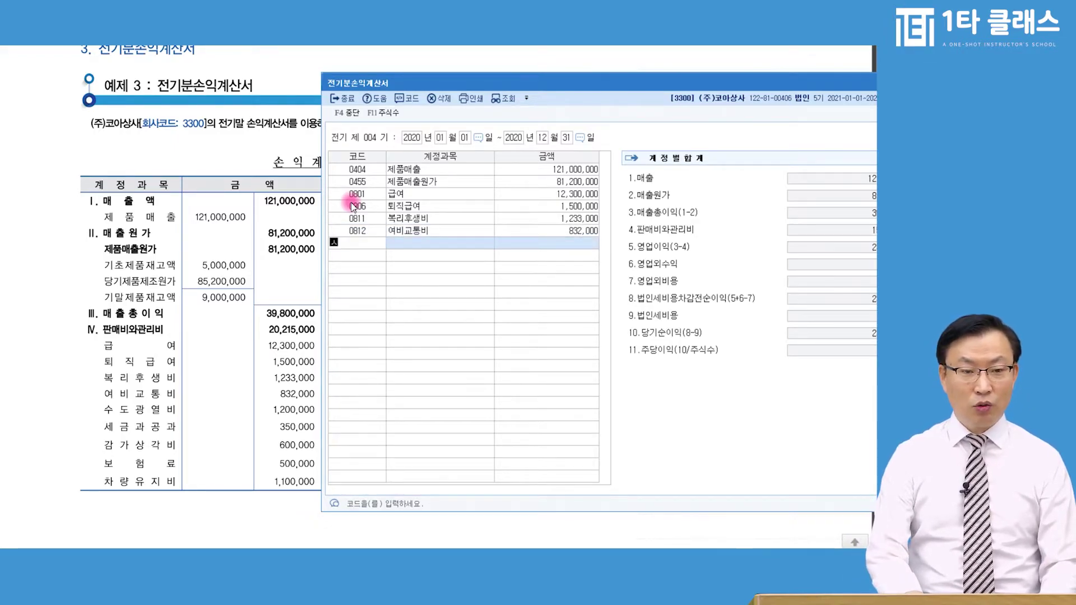
key("Return")
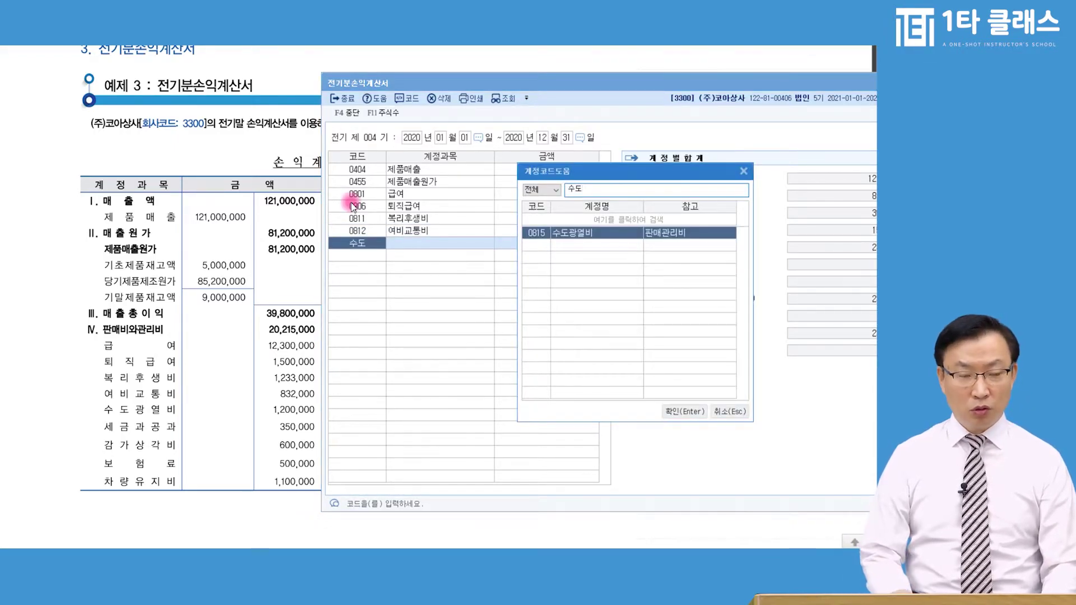
key("Return")
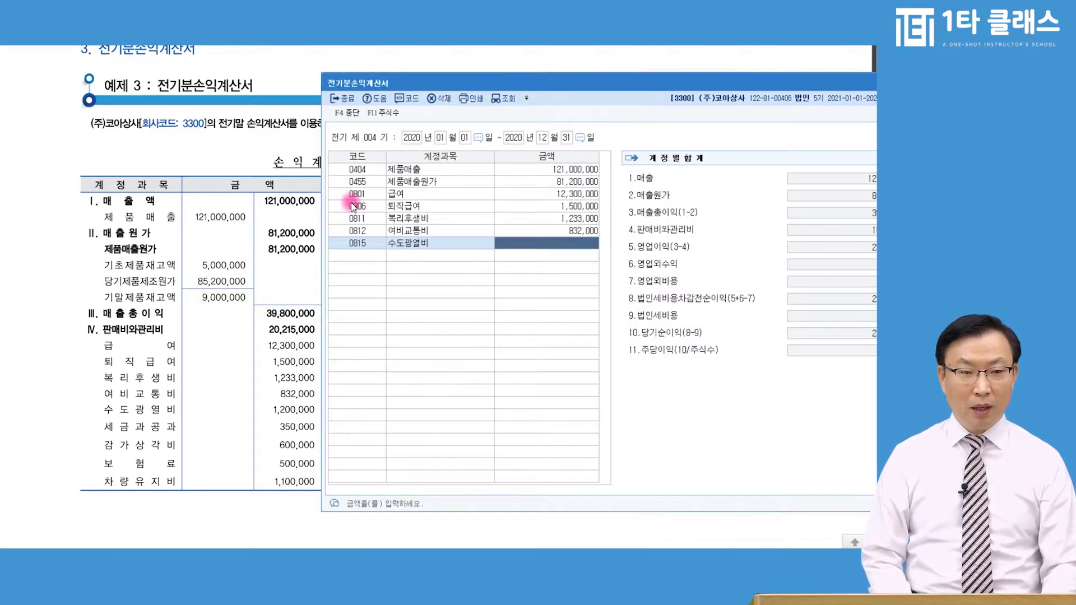
type("1200000")
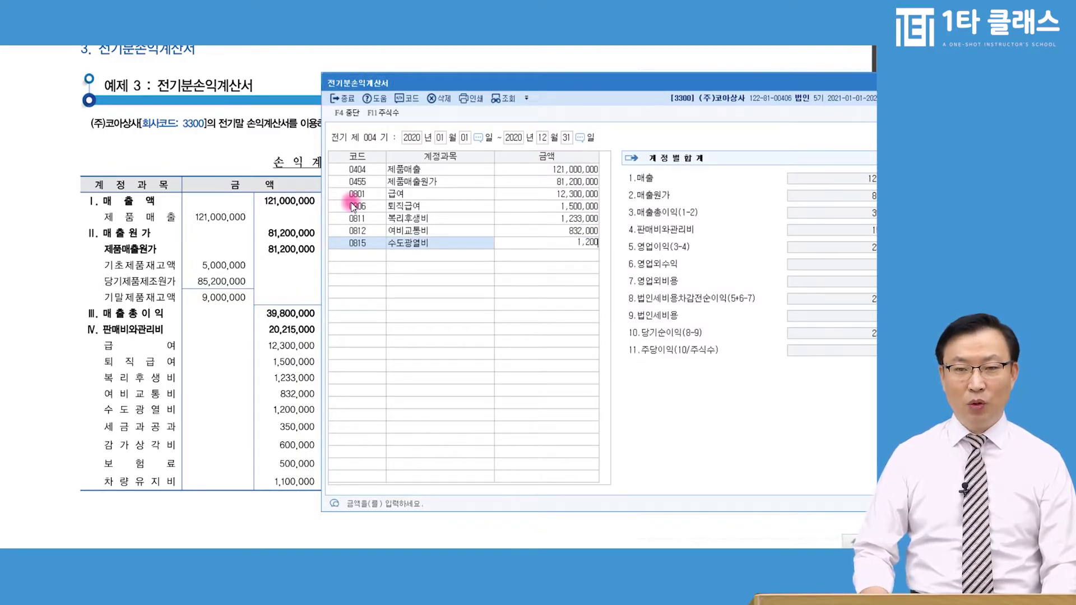
key("Return")
Look up 세금 to add the 세금과공과 account and enter its amount as 350,000
type("세금")
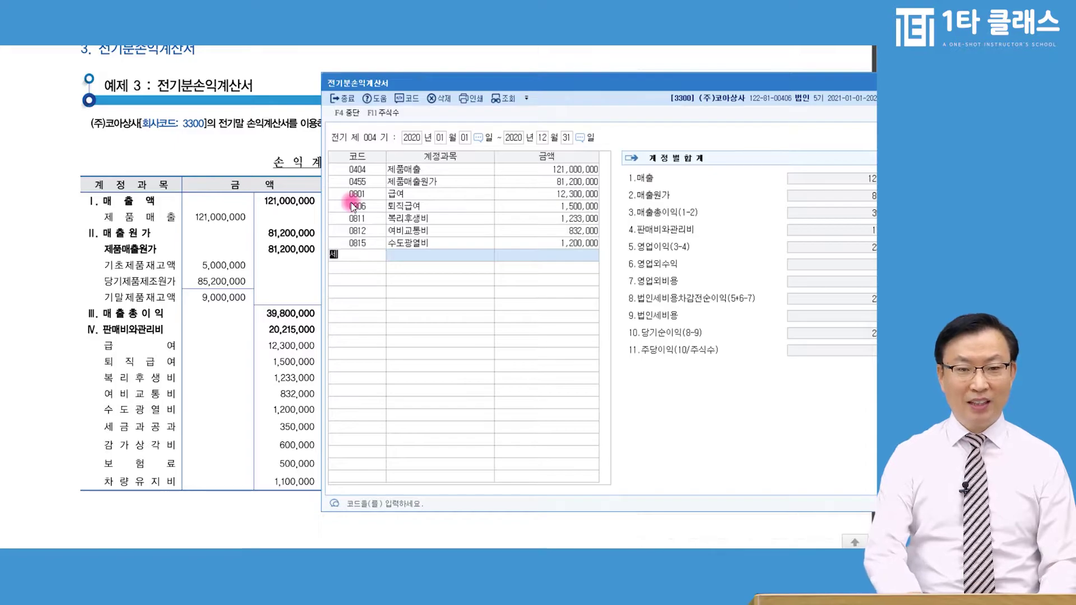
key("Return")
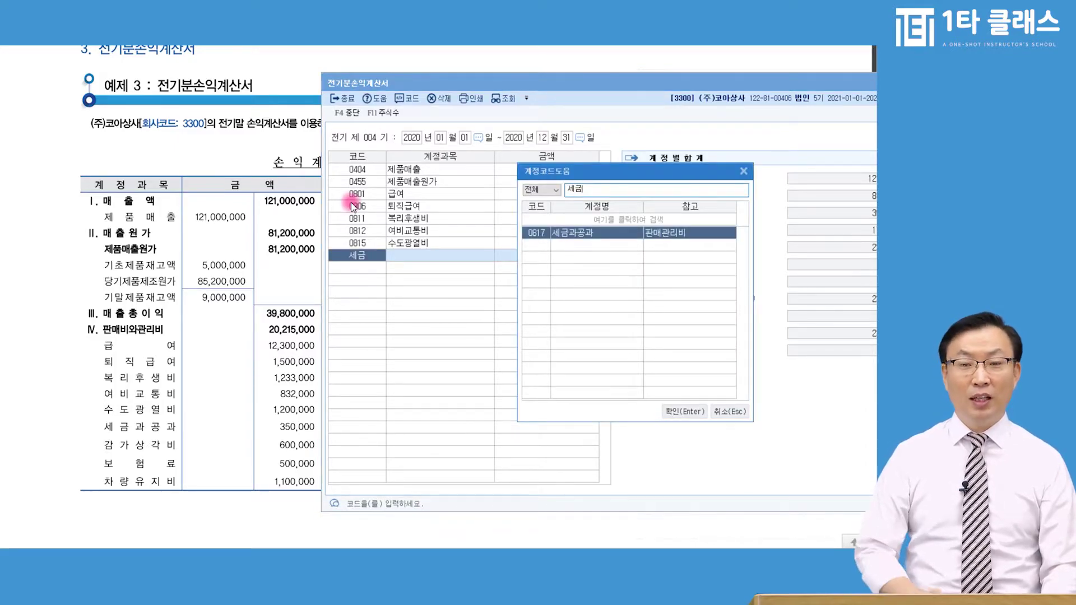
key("Return")
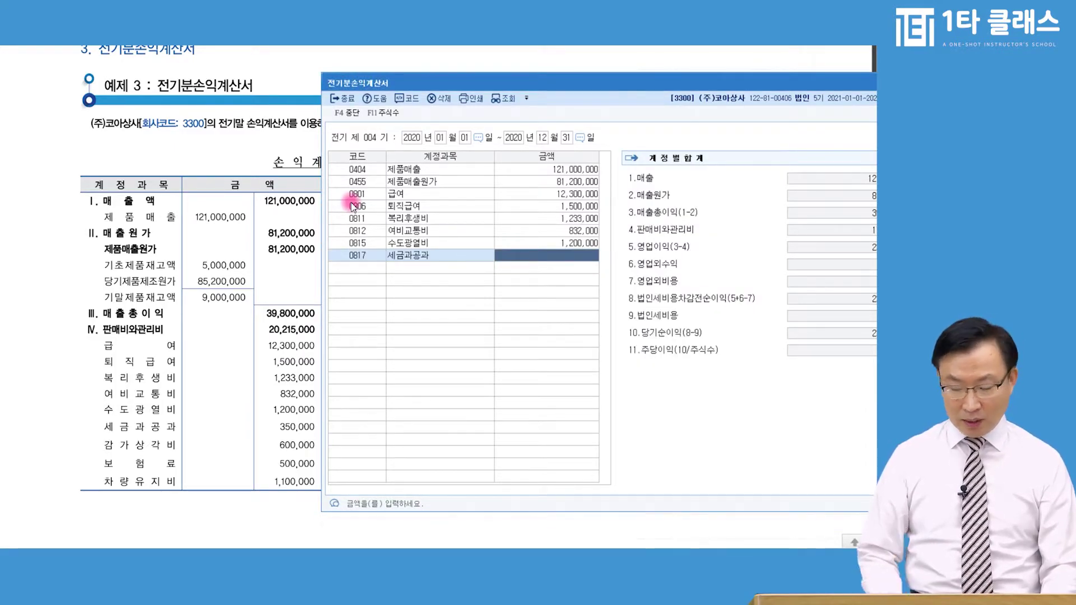
type("3500000")
key("Return")
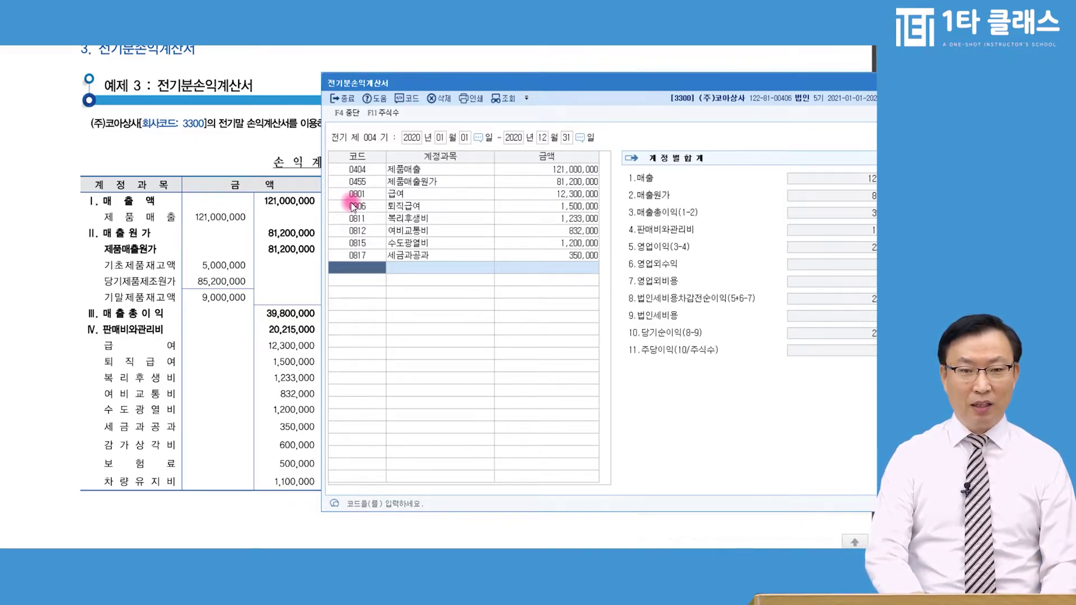
Add 감가상각비 with code 0818 and amount 600,000, and 보험료 with code 0821 and amount 500,000
type("0818")
key("Return")
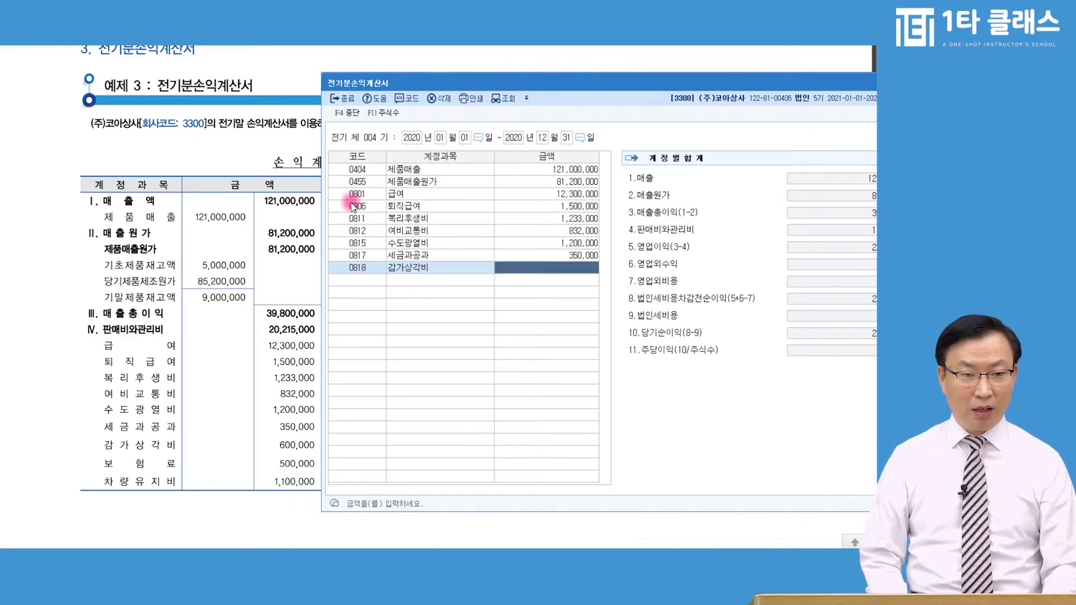
type("6000000")
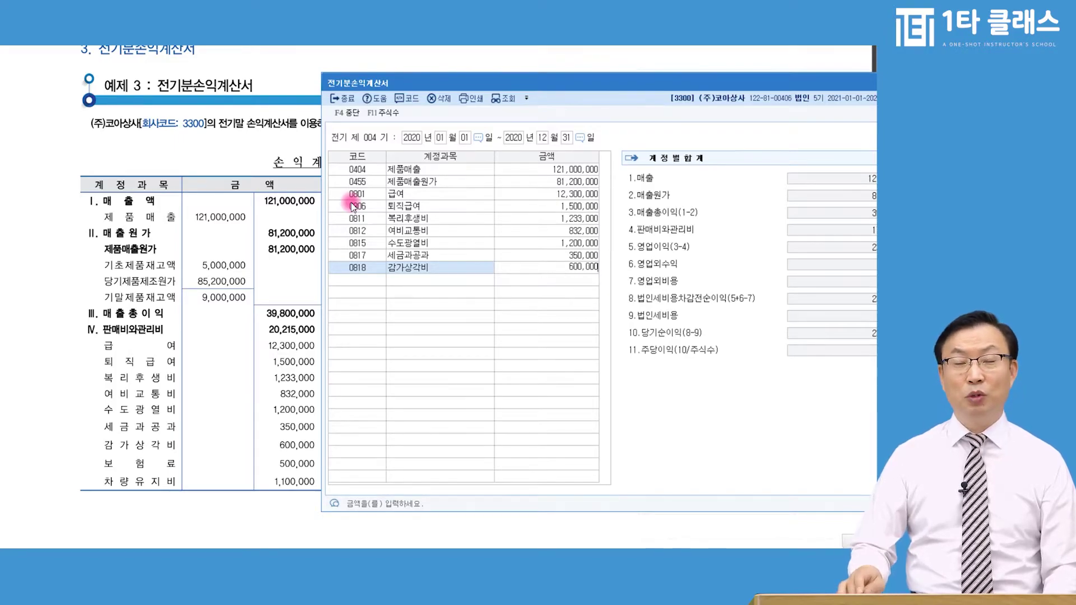
key("Return")
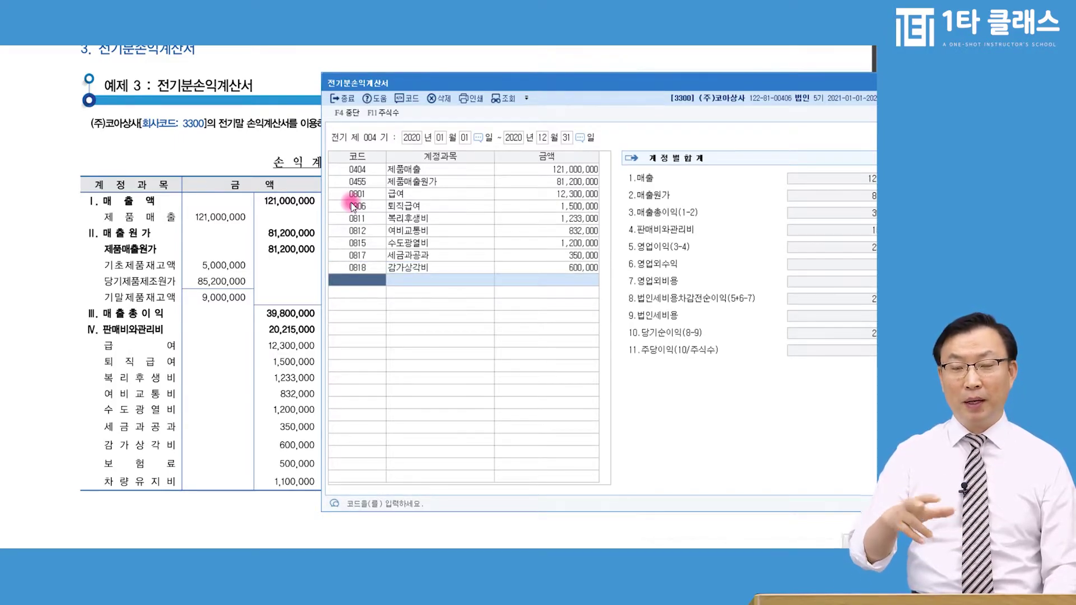
type("0821")
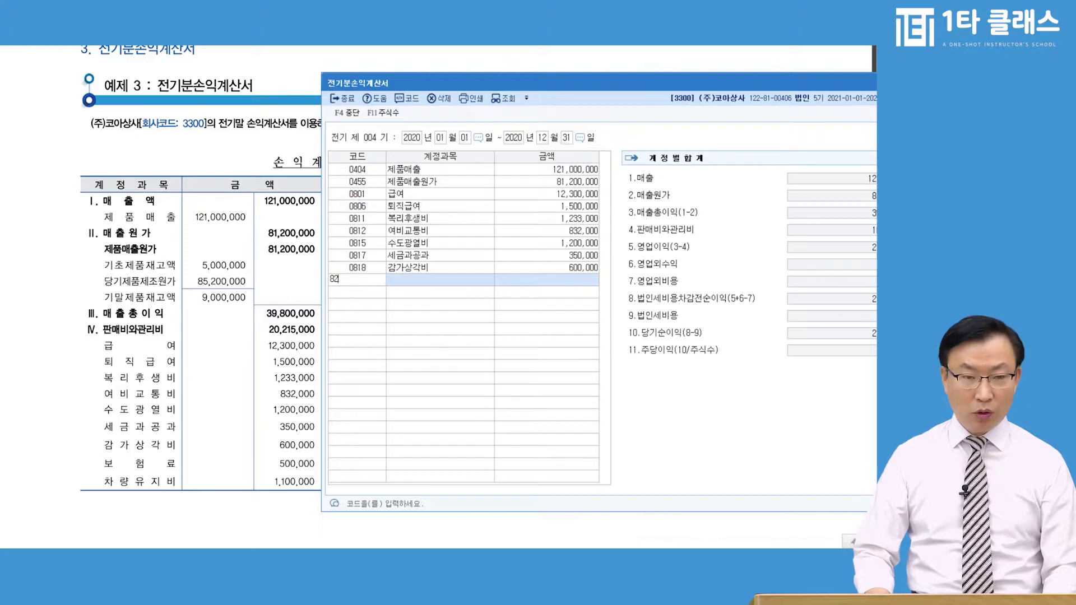
key("Return")
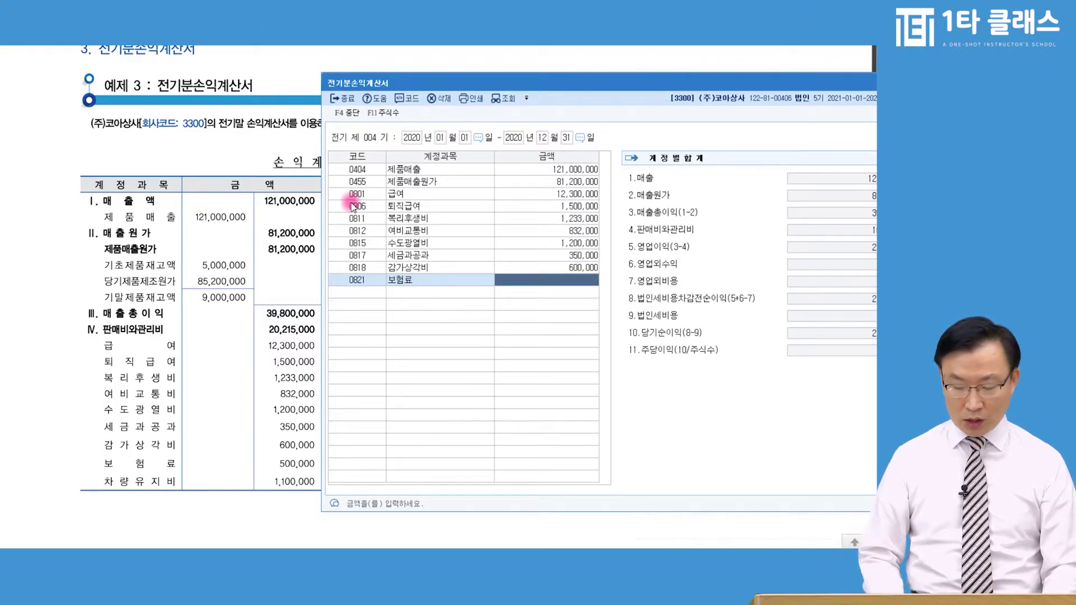
type("5000000")
key("Return")
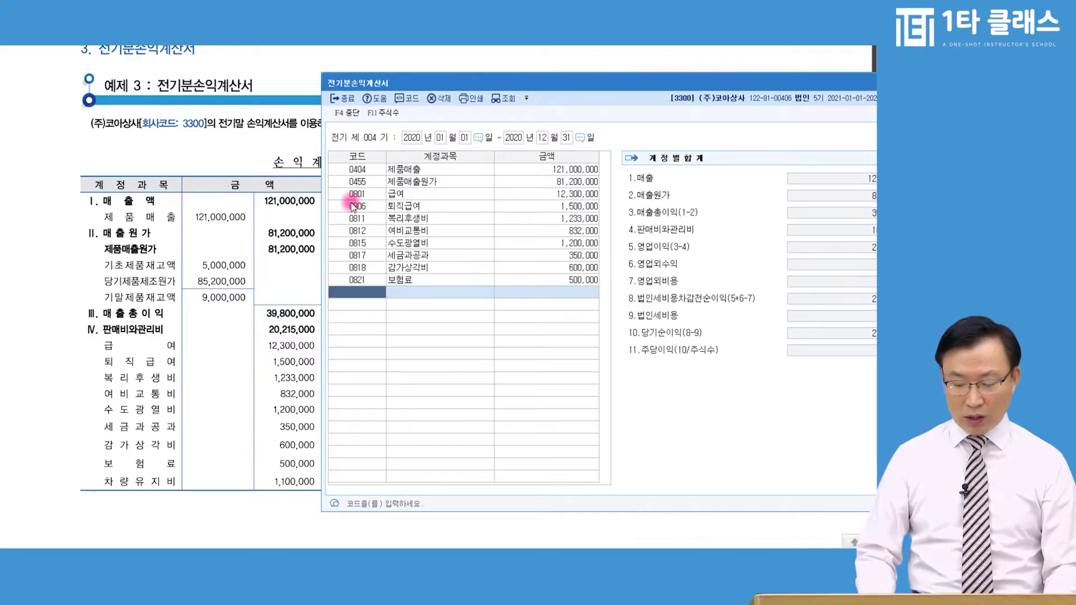
Add 차량유지비 with code 0822 and an amount of 1,100,000
type("0822")
key("Return")
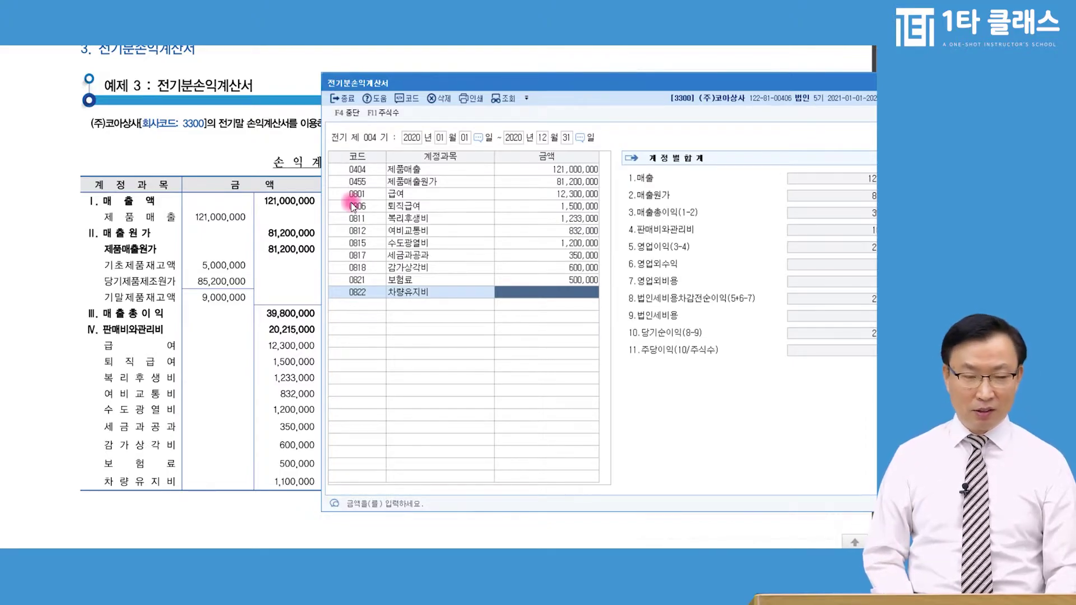
type("1100000")
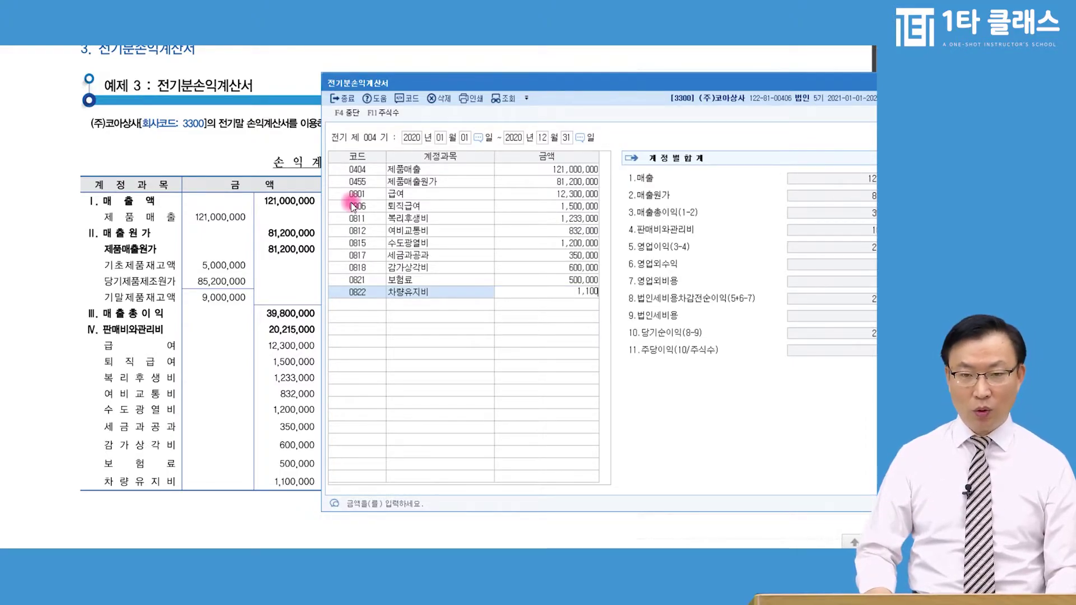
key("Return")
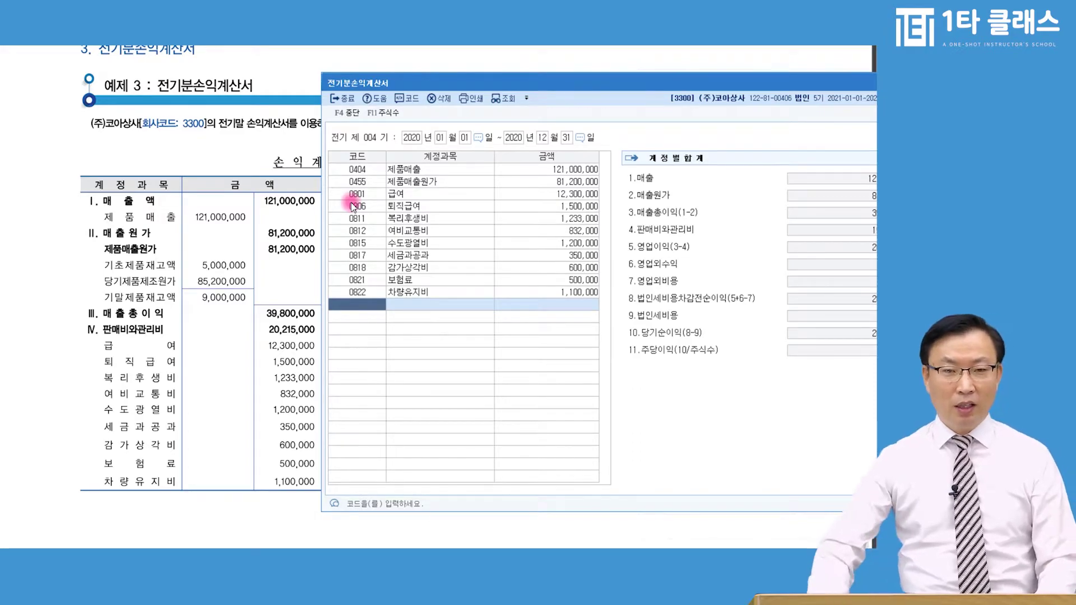
Add the 운반비 account with code 0824 and an amount of 50,000 to 전기분손익계산서
left_click_drag(480, 84, 246, 93)
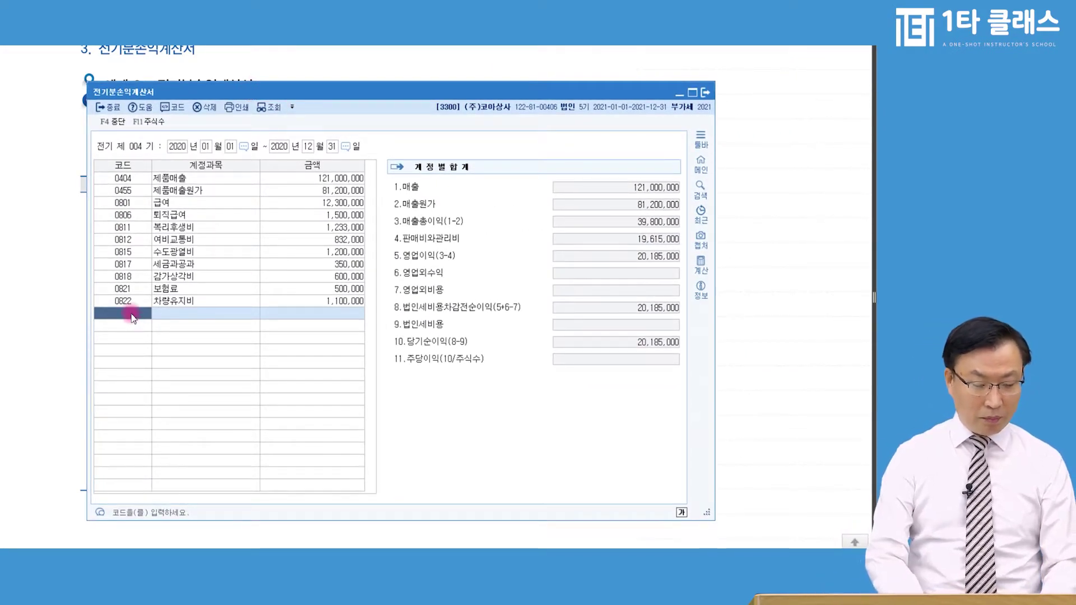
type("0824")
key("Return")
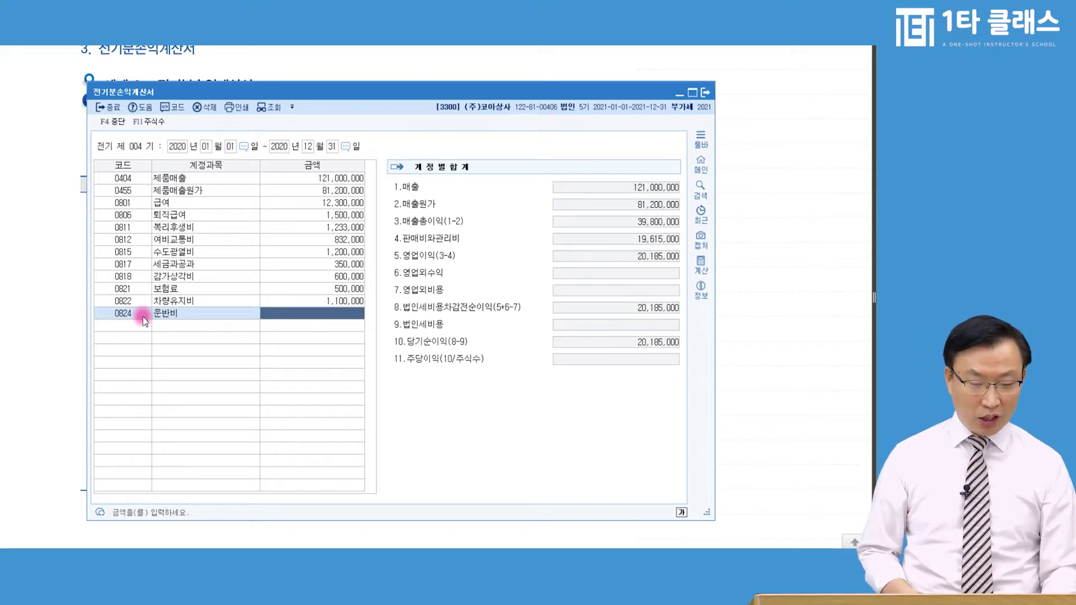
type("500000")
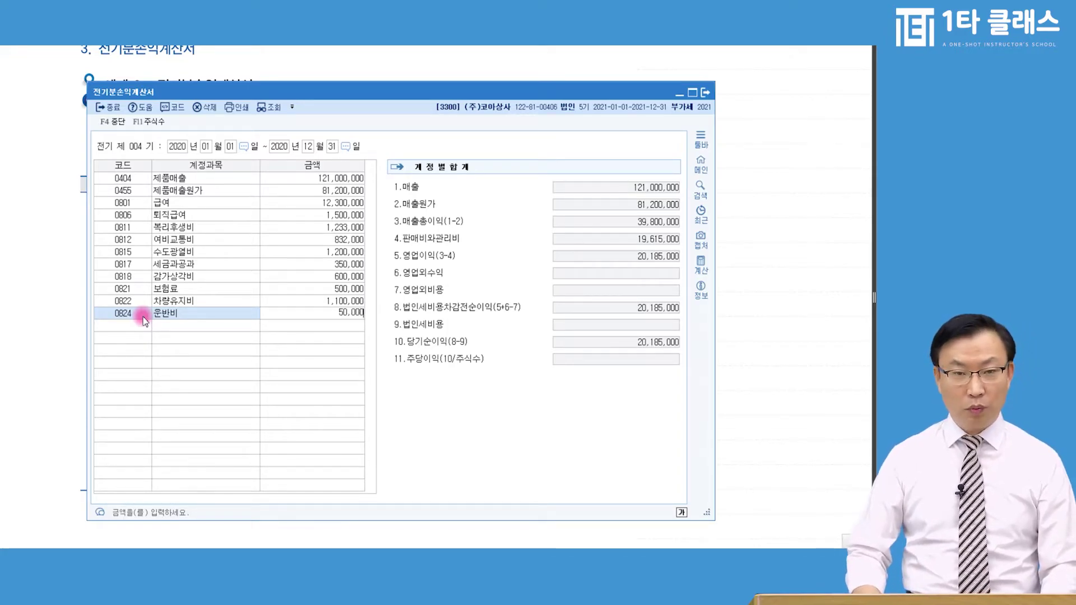
key("Return")
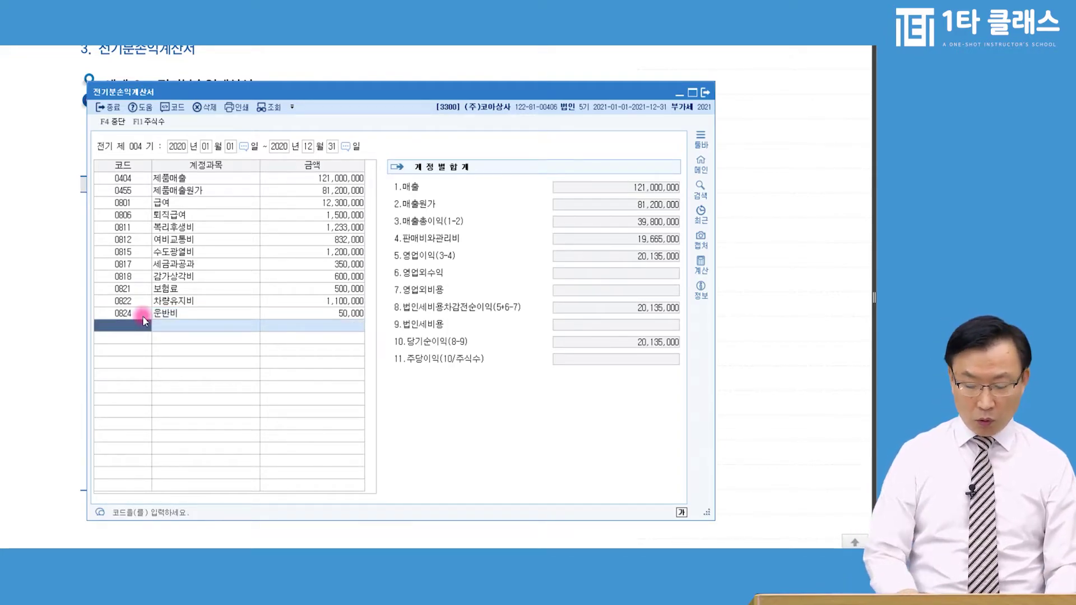
Add the 소모품비 account with code 0830 and an amount of 400,000
type("0830")
key("Return")
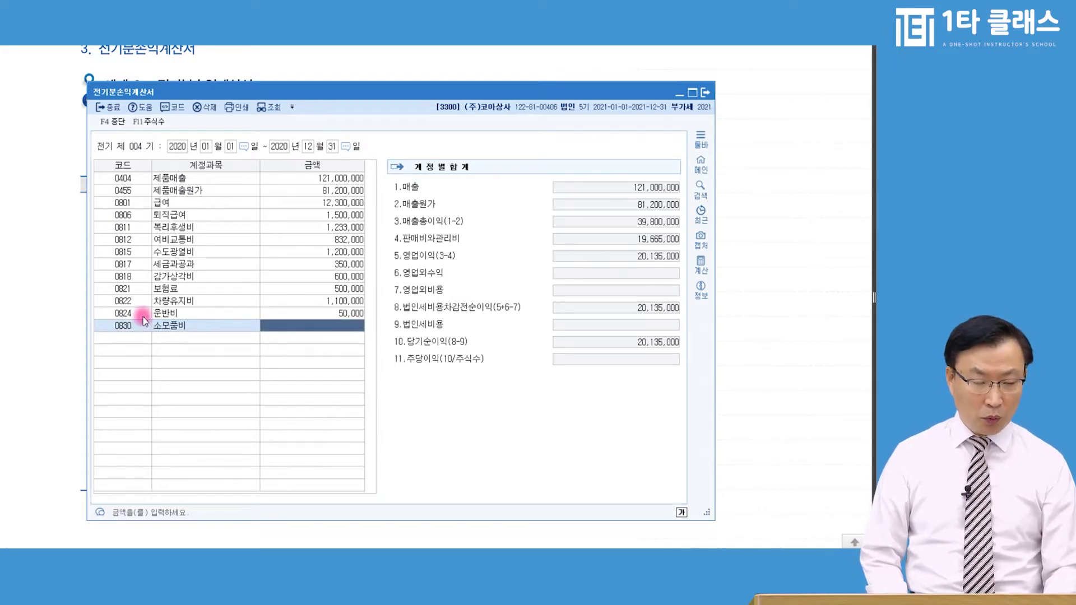
type("4000000")
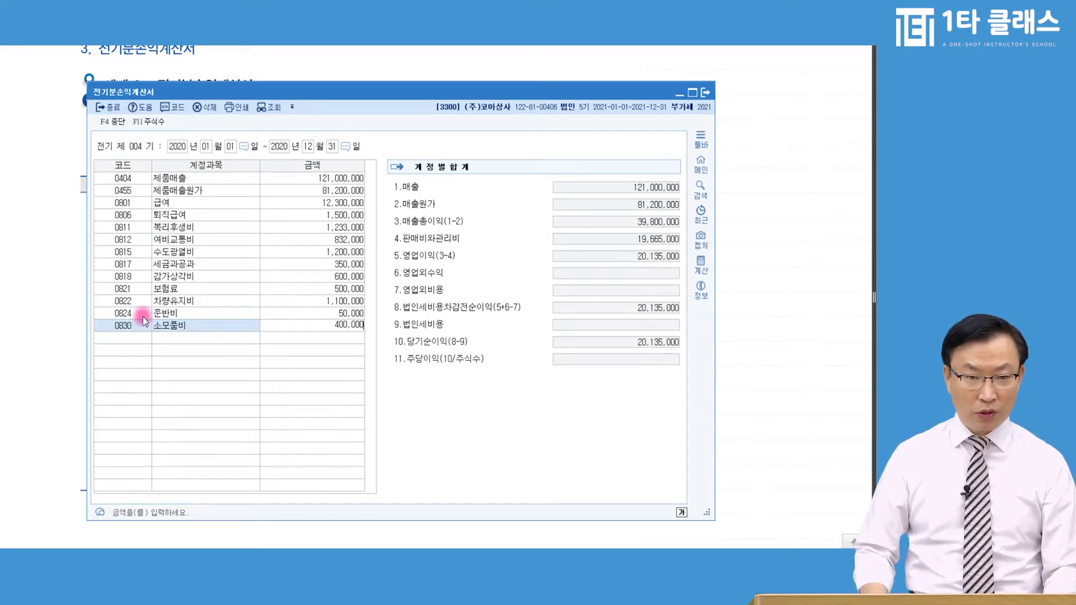
key("Return")
Look up 광고 to add the 광고선전비 account, enter its amount as 150,000, and check the 판매비와관리비 total
type("광고")
key("Return")
key("Return")
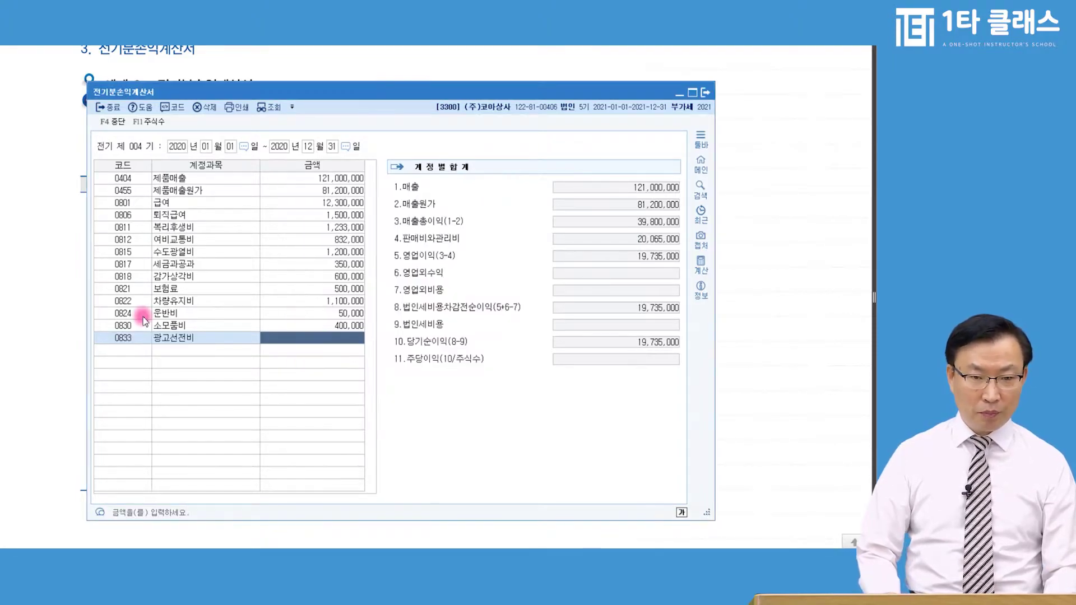
type("1500000")
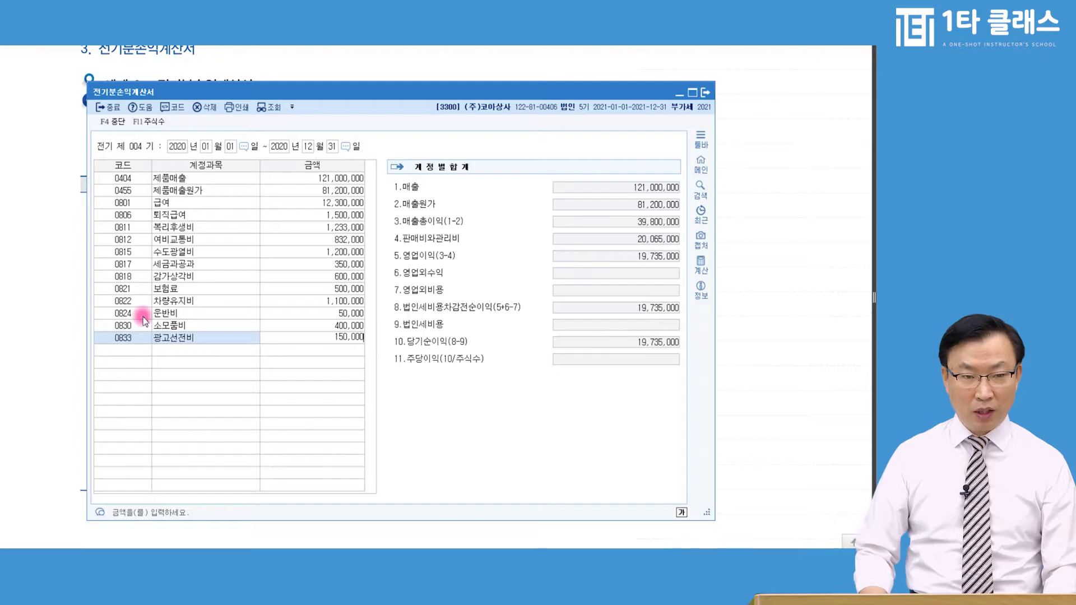
key("Return")
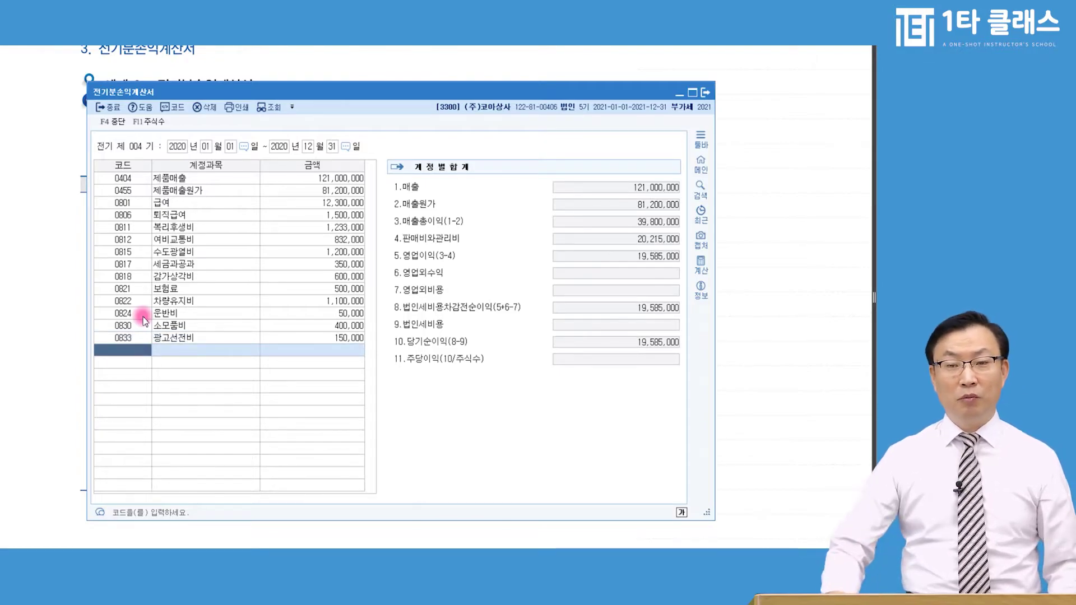
left_click(648, 242)
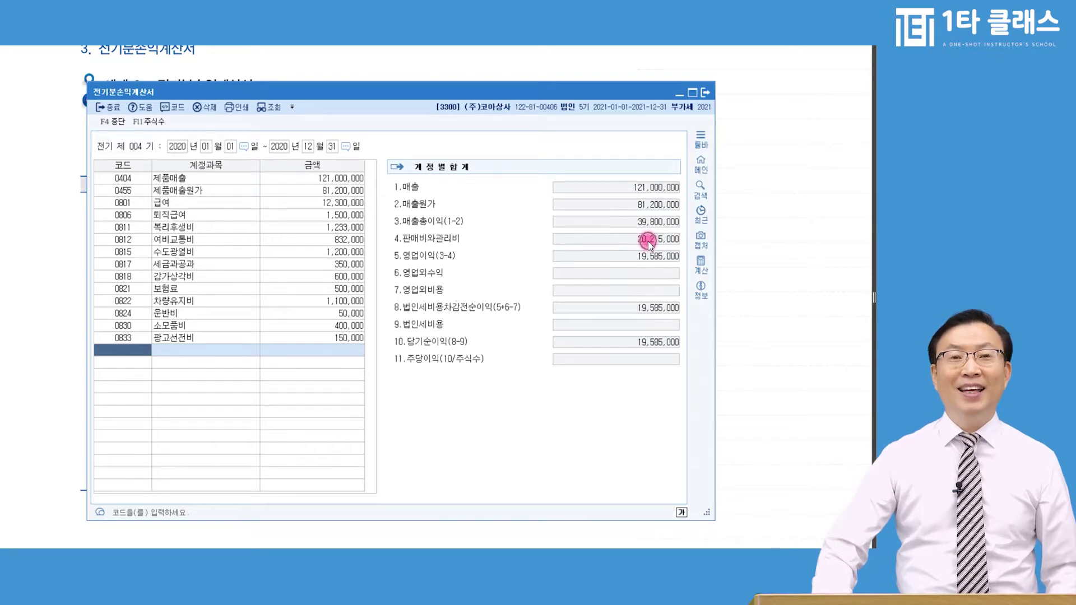
Check the example income statement's operating income, non-operating income and remaining items against the 전기분손익계산서 form
key("alt+Tab")
left_click(295, 330)
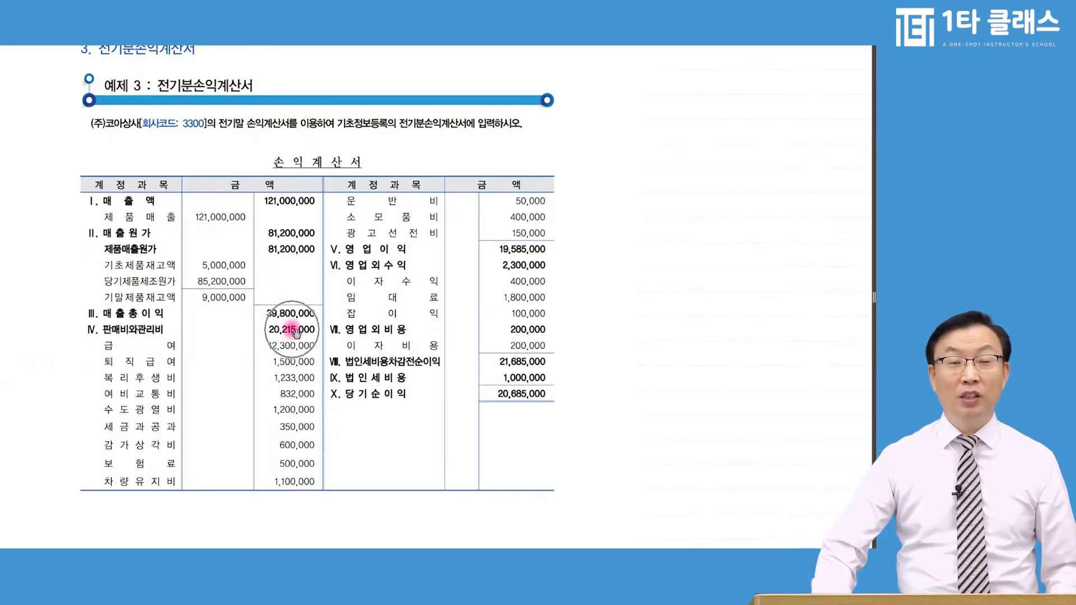
left_click(396, 250)
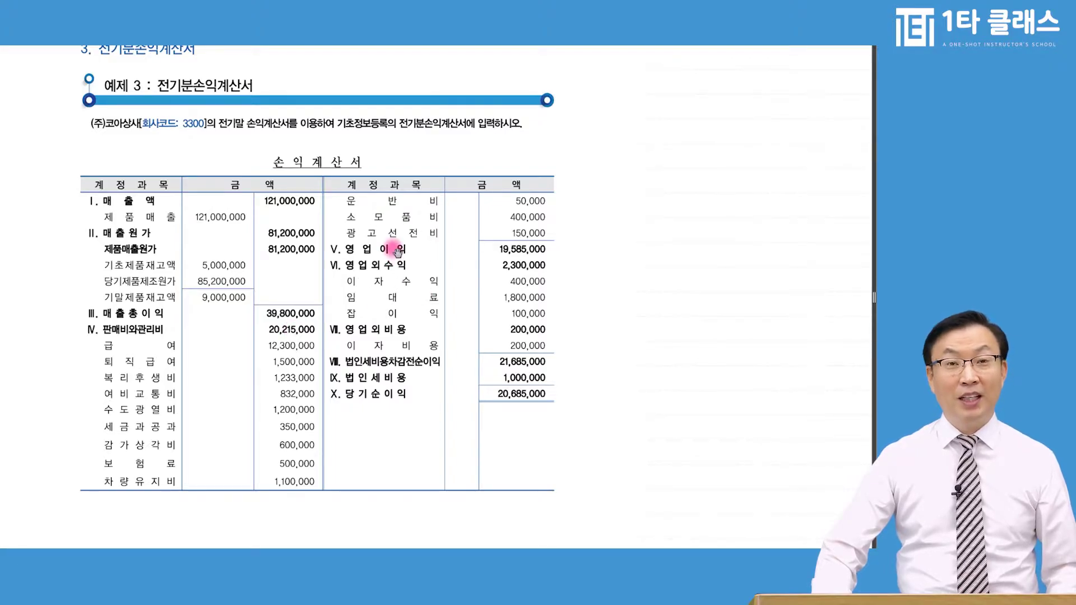
left_click(356, 265)
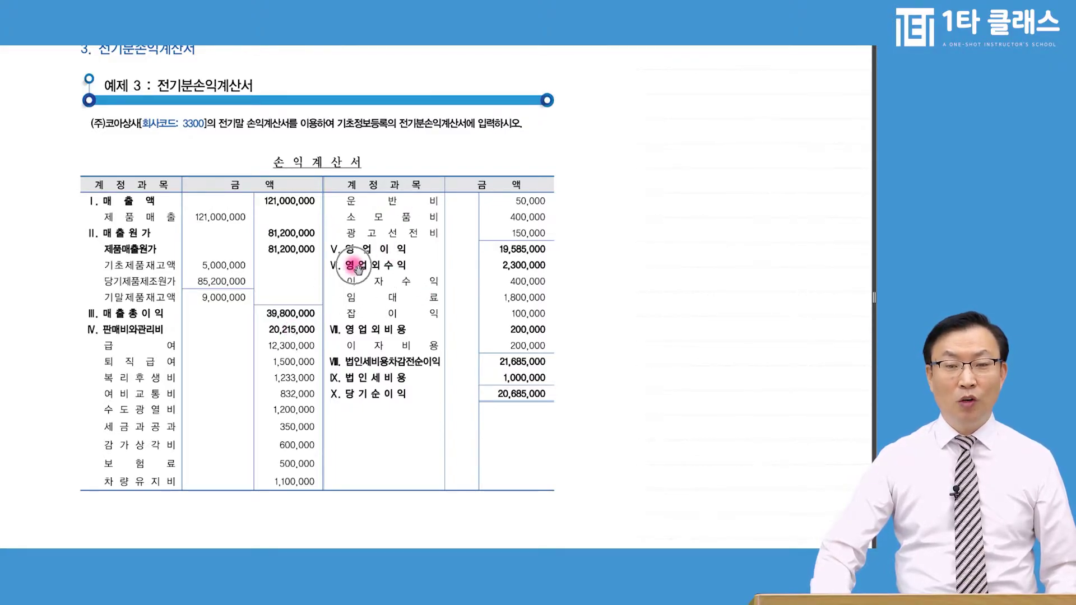
left_click(357, 282)
left_click(335, 386)
key("alt+Tab")
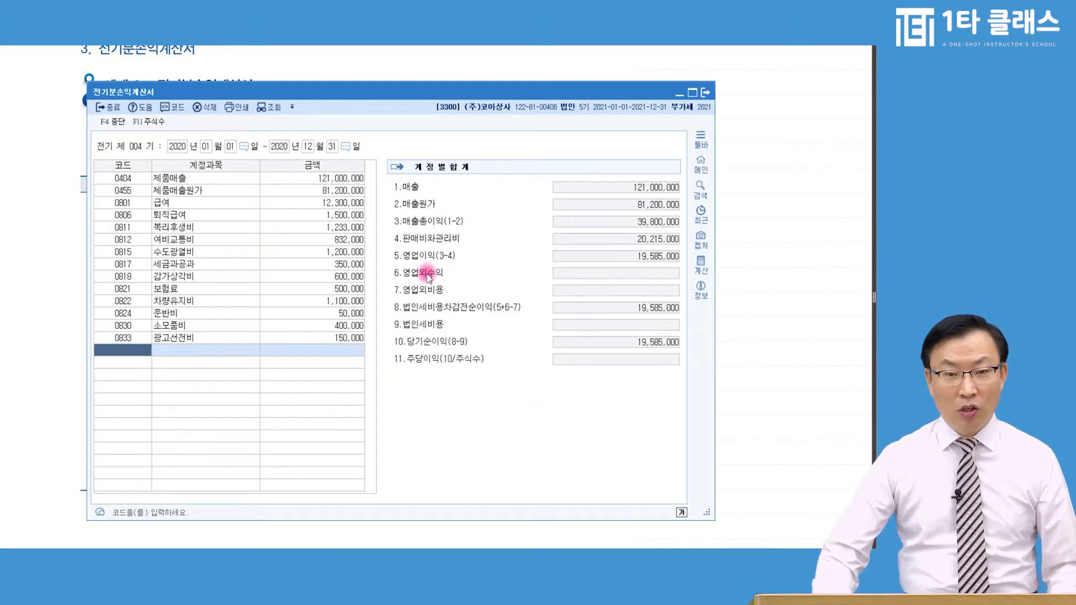
Add account 0901 이자수익 to the 전기분손익계산서 with an amount of 400,000
left_click(116, 350)
type("영업")
key("Return")
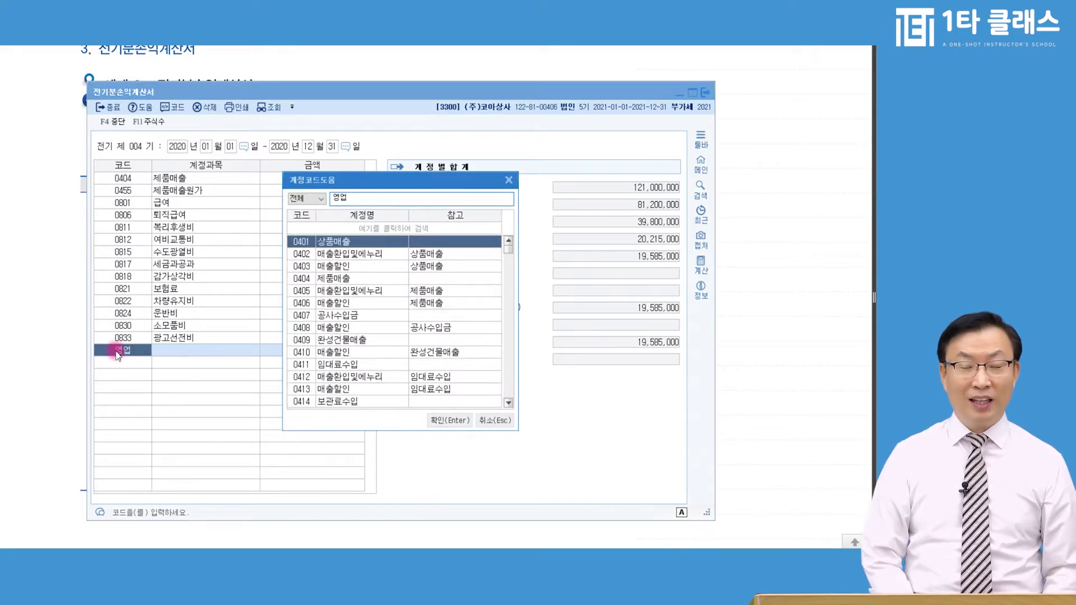
key("BackSpace")
key("BackSpace")
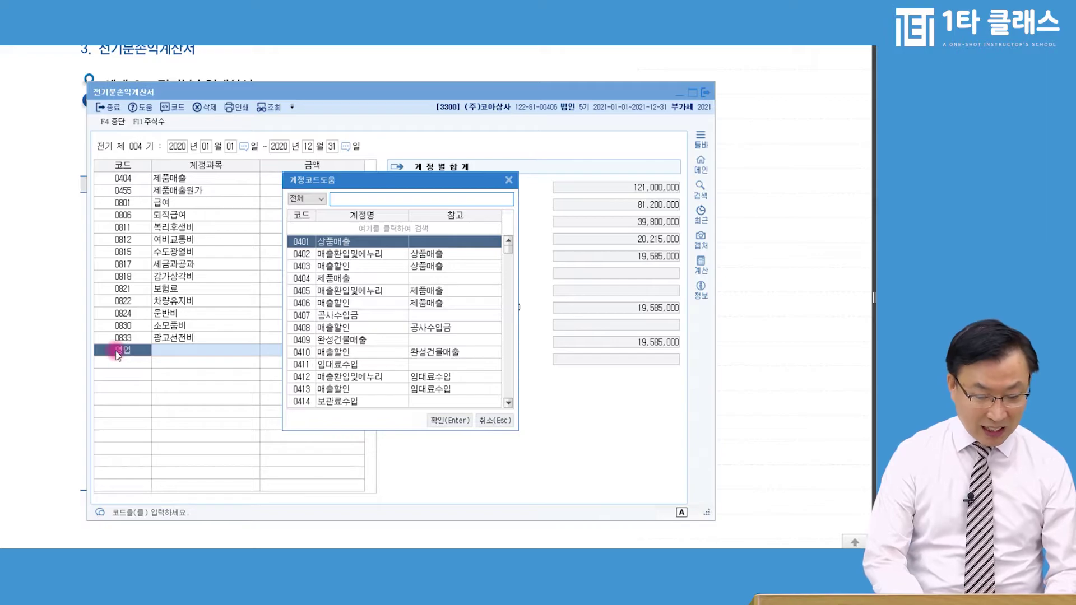
type("지")
key("BackSpace")
type("이자")
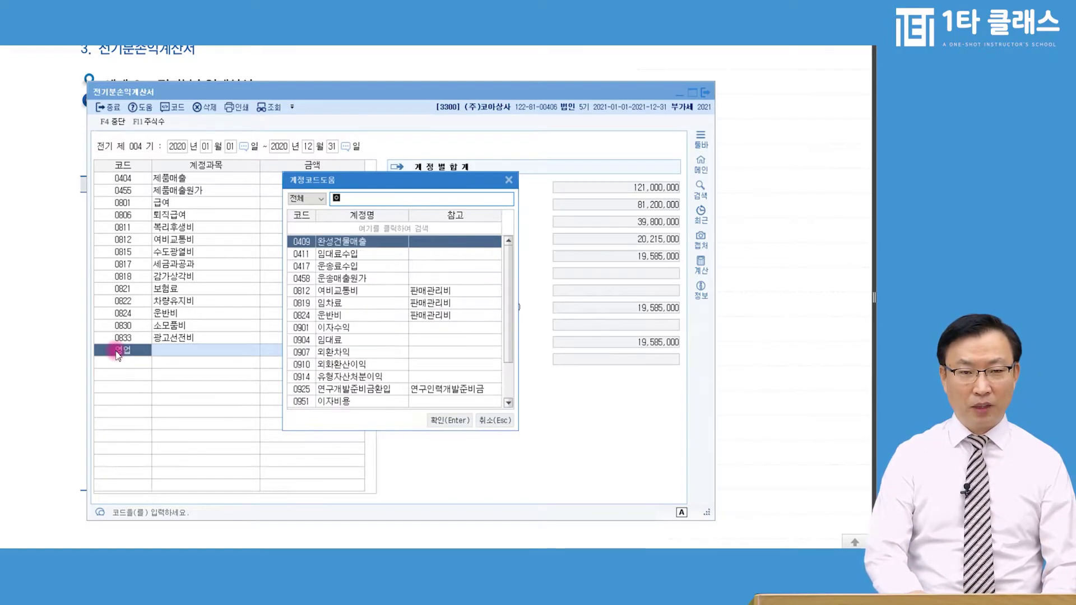
key("Return")
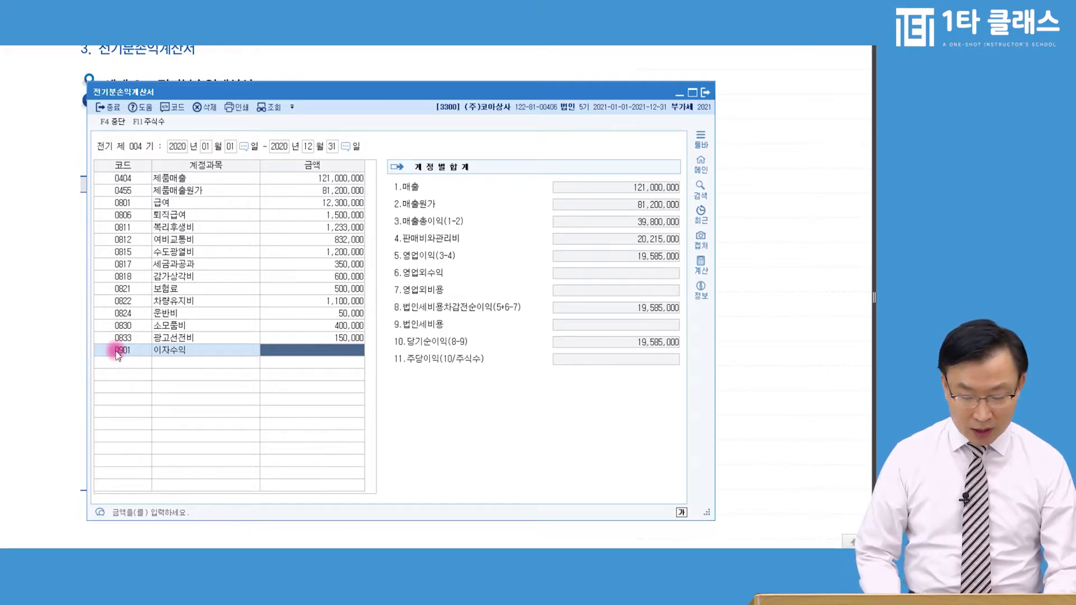
type("4000000")
key("Return")
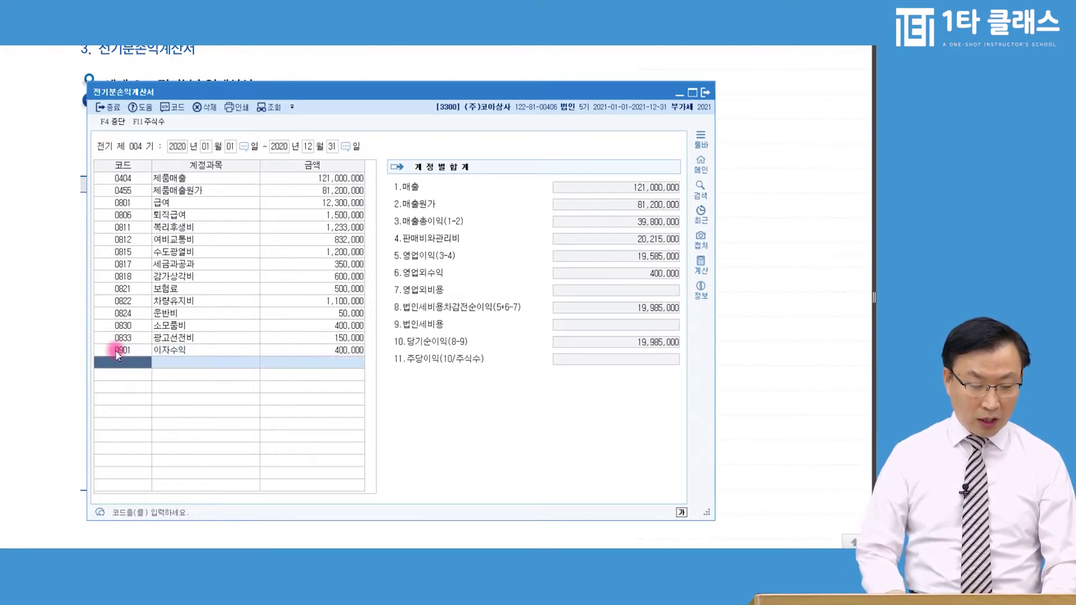
On the next row, look up accounts matching 임대, compare 0411 임대료수입 with 0904 임대료, and highlight 0904 임대료
type("임대")
key("Return")
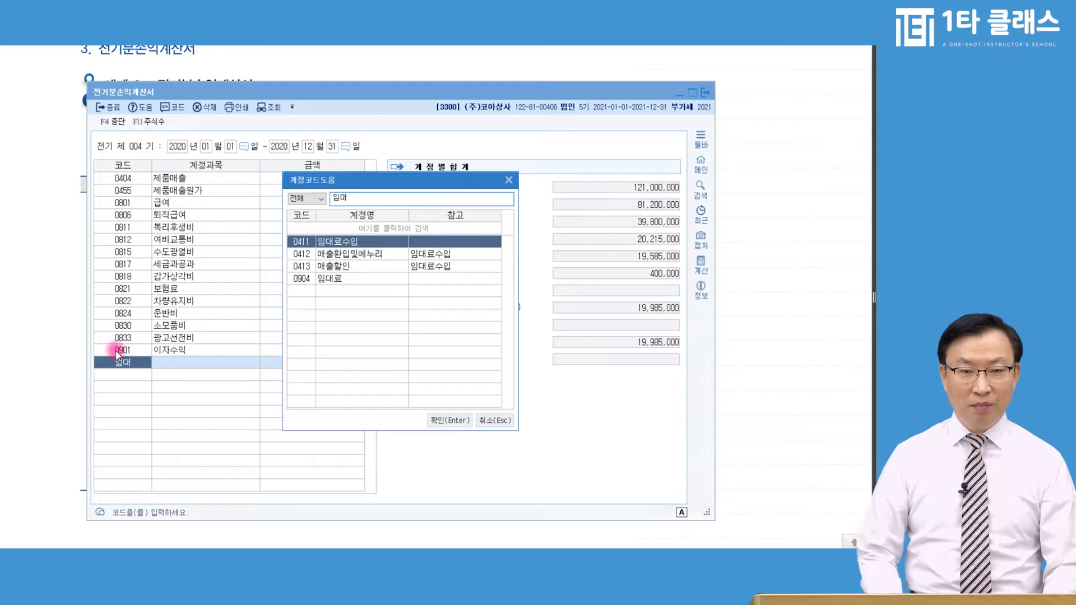
key("Down")
key("Down")
key("Down")
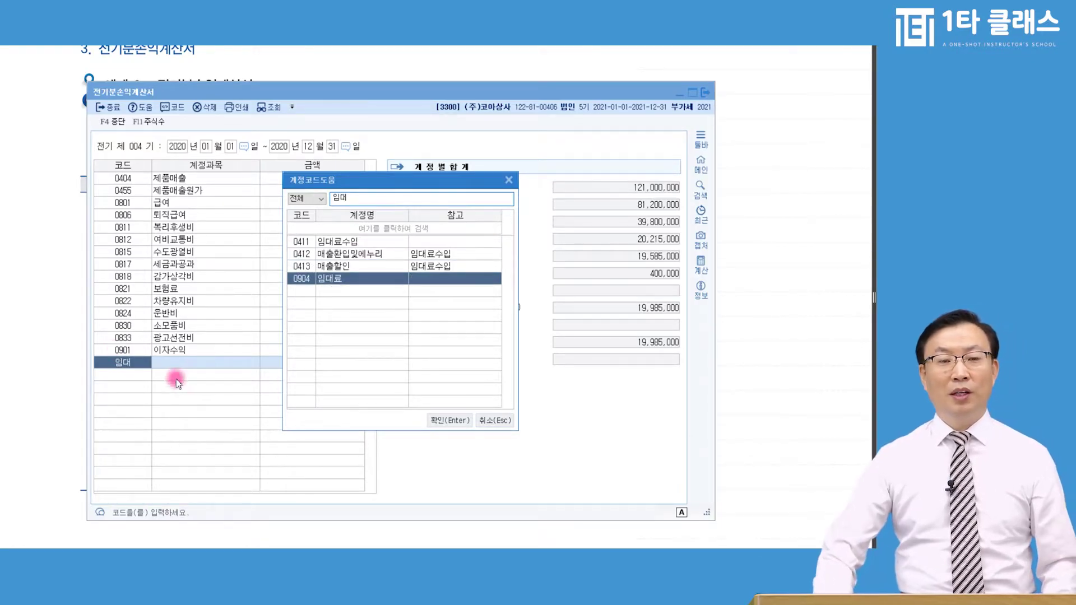
left_click(348, 242)
left_click(344, 277)
left_click(353, 242)
left_click(353, 279)
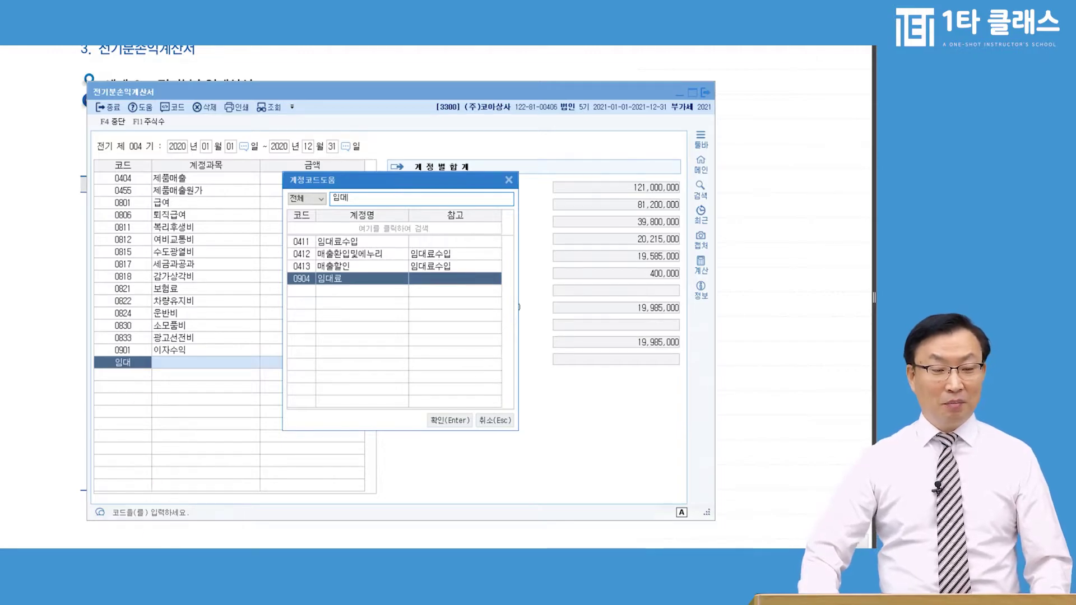
Switch to the Hangul notes document and add the line "4**.임대료수입" below the 500/800 expense code notes
left_click(168, 557)
left_click(167, 535)
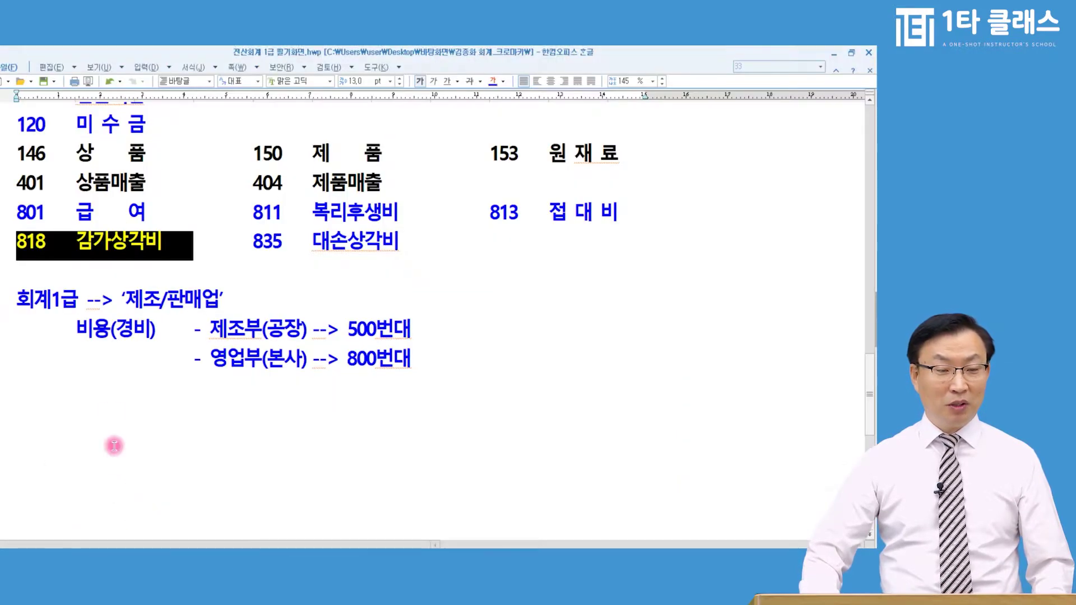
left_click(68, 389)
scroll(89, 337, "down", 1)
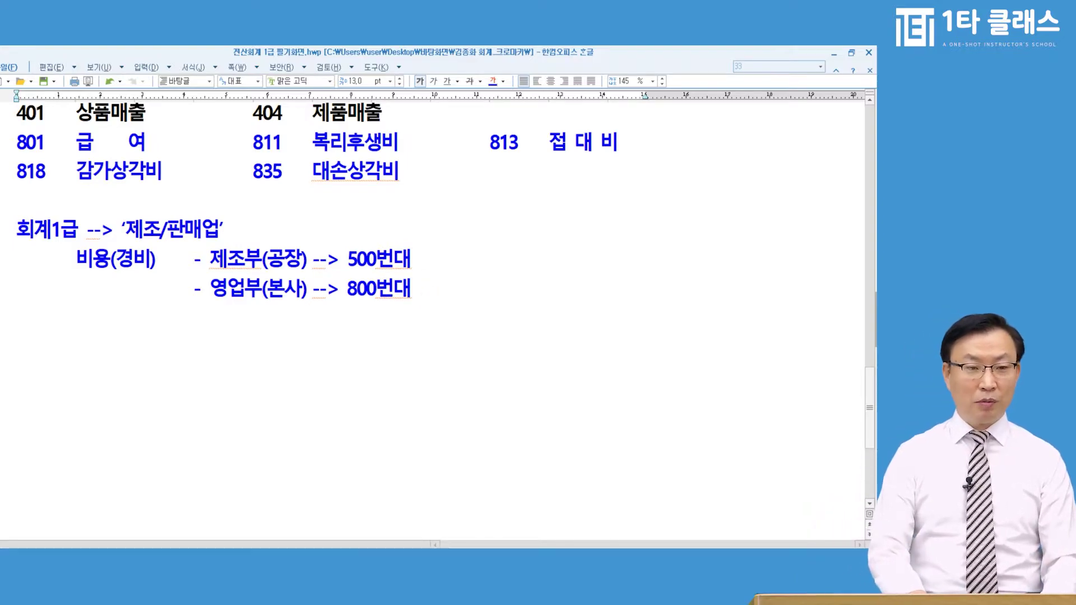
key("Return")
type("4")
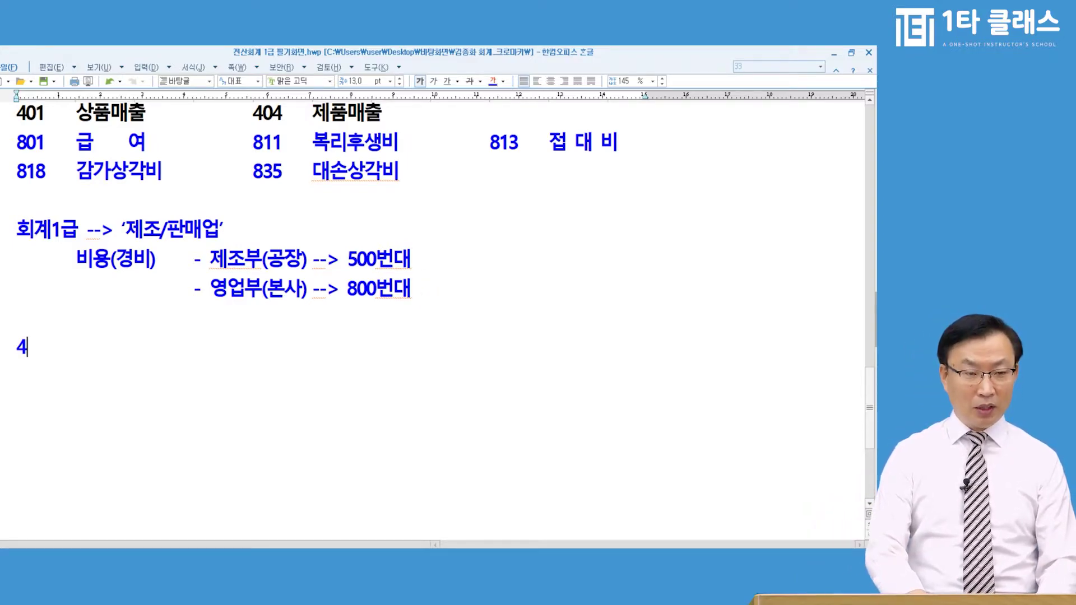
type("**.임대료수입")
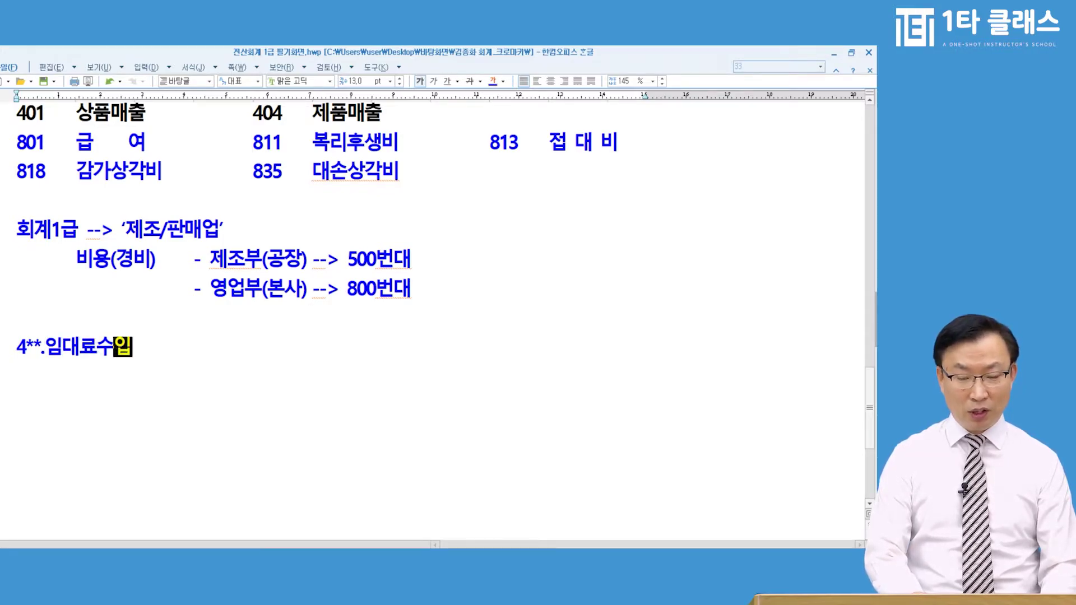
key("Tab")
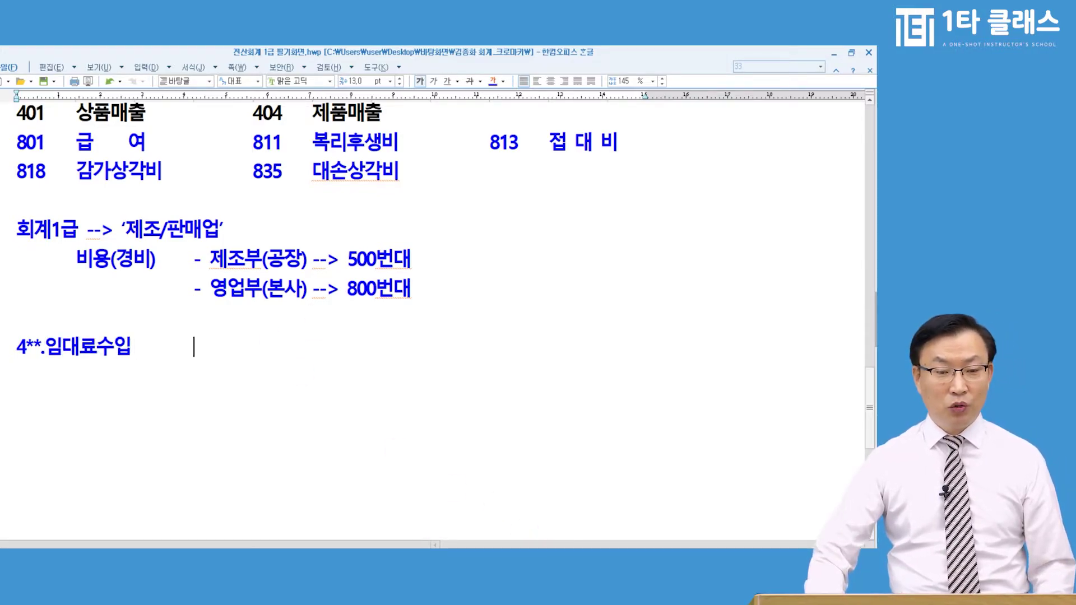
Complete the 임대료수입 note line with "--> 부동산임대업"
key("alt+Tab")
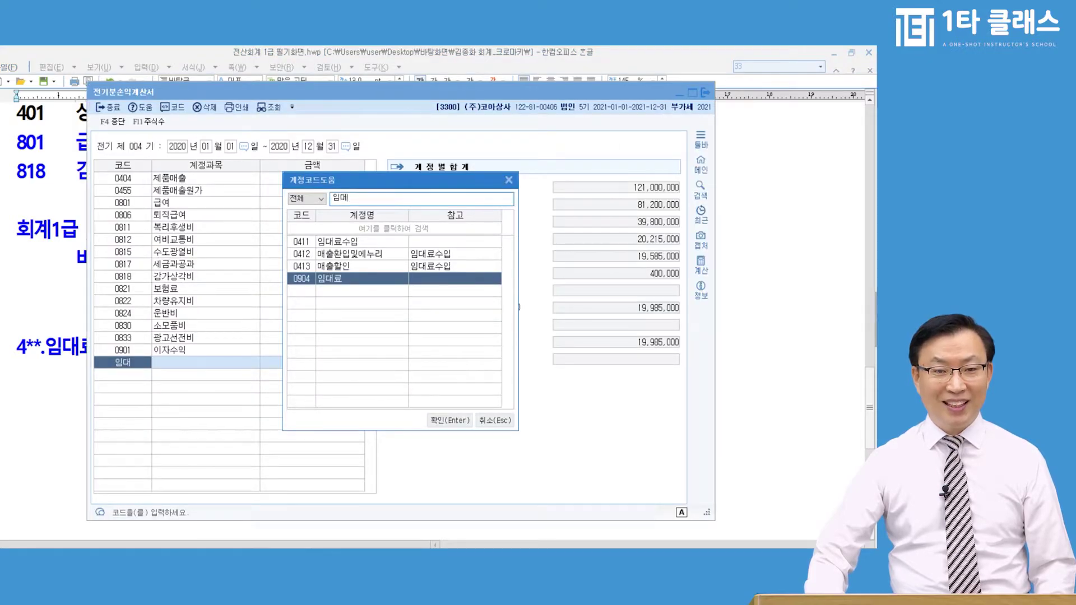
key("alt+Tab")
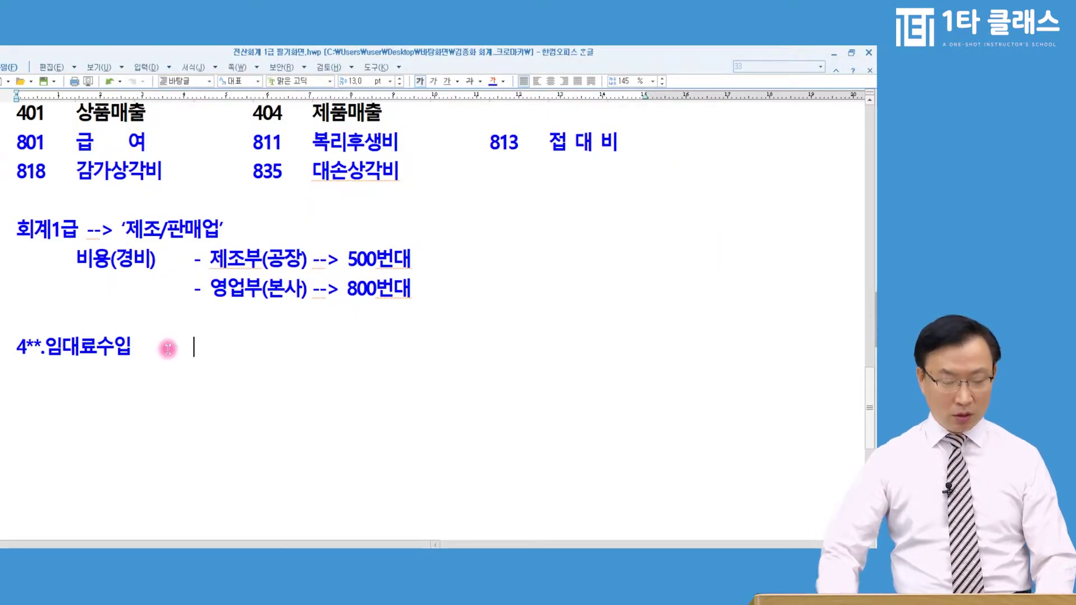
type("-->")
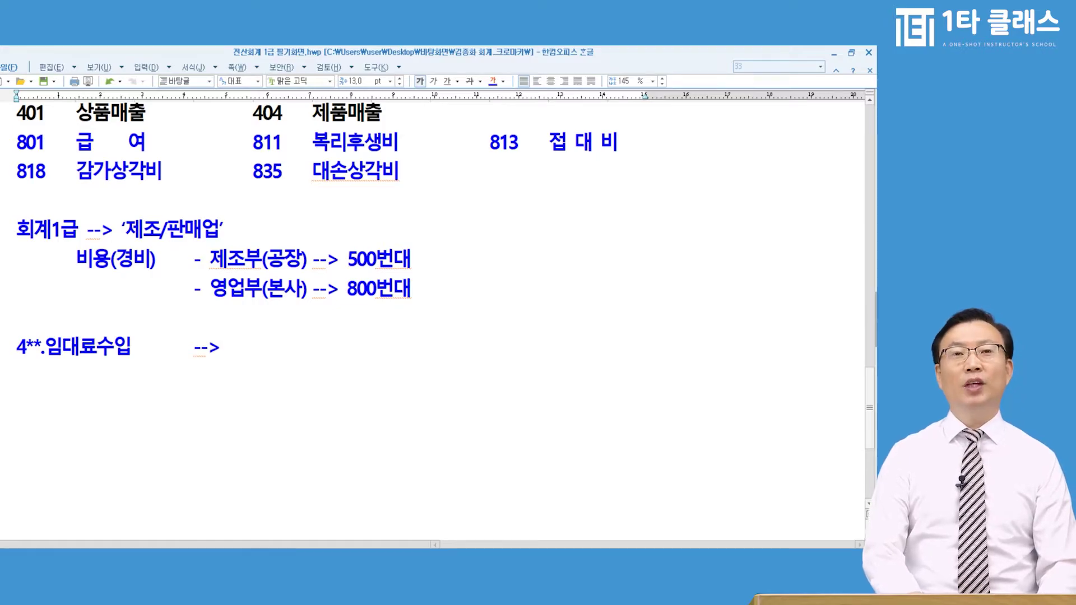
type(" 부동사")
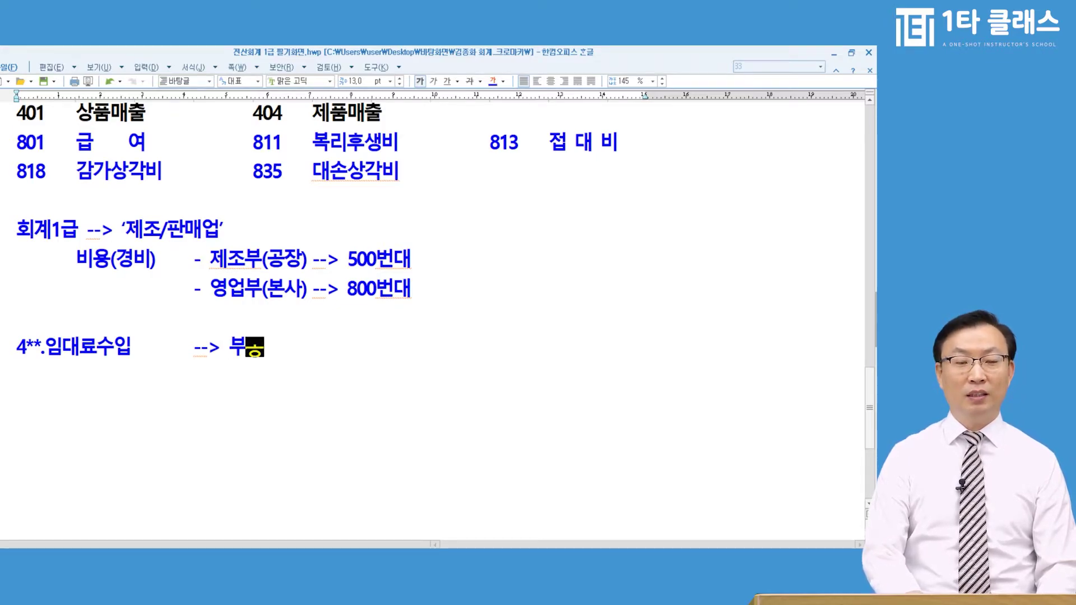
type("ㄴ임대어")
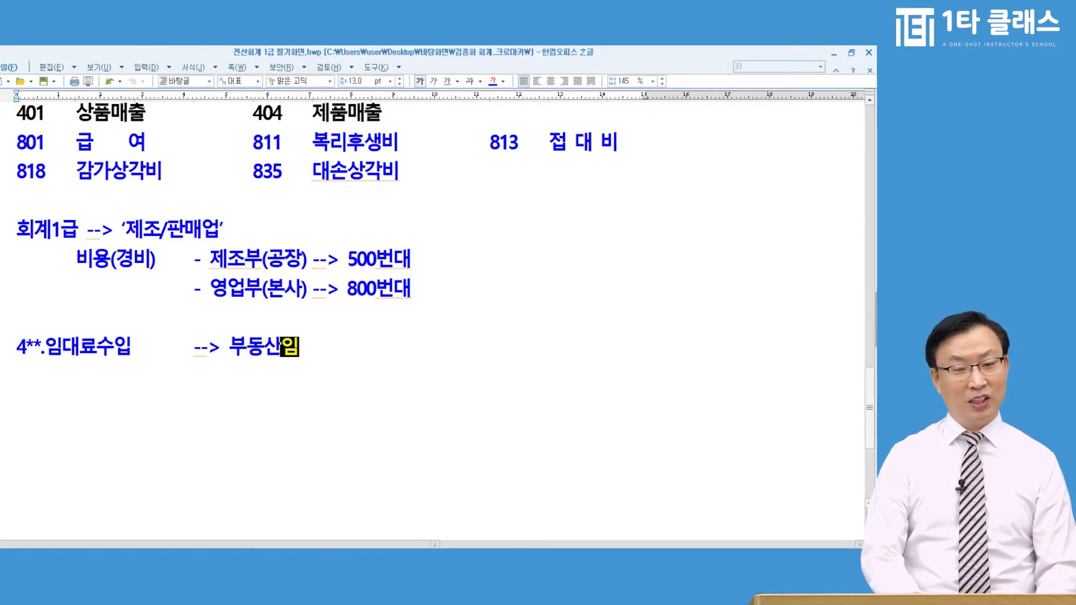
type("ㅂ")
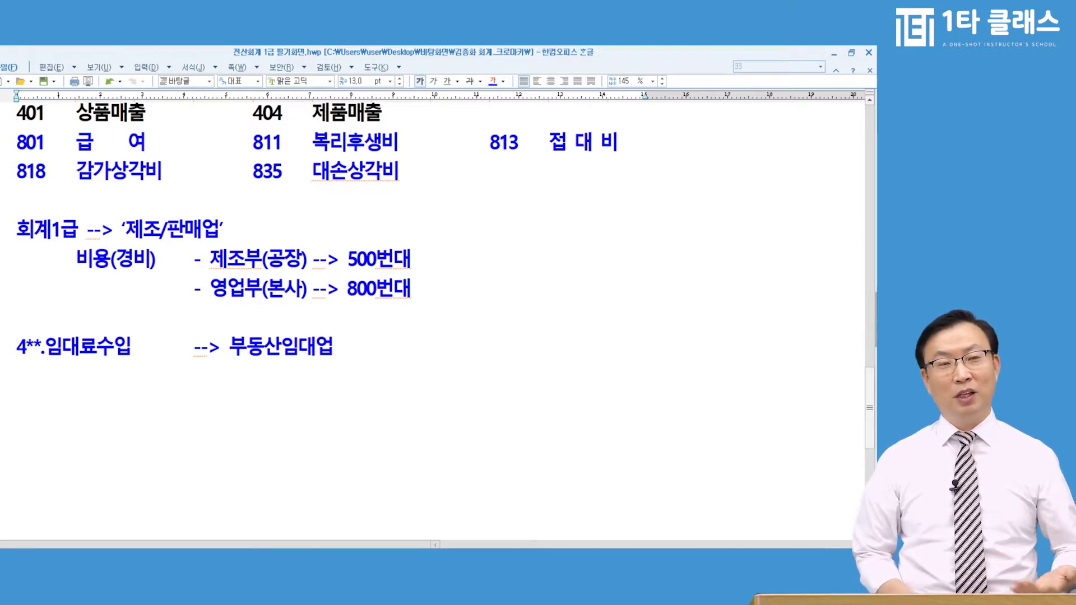
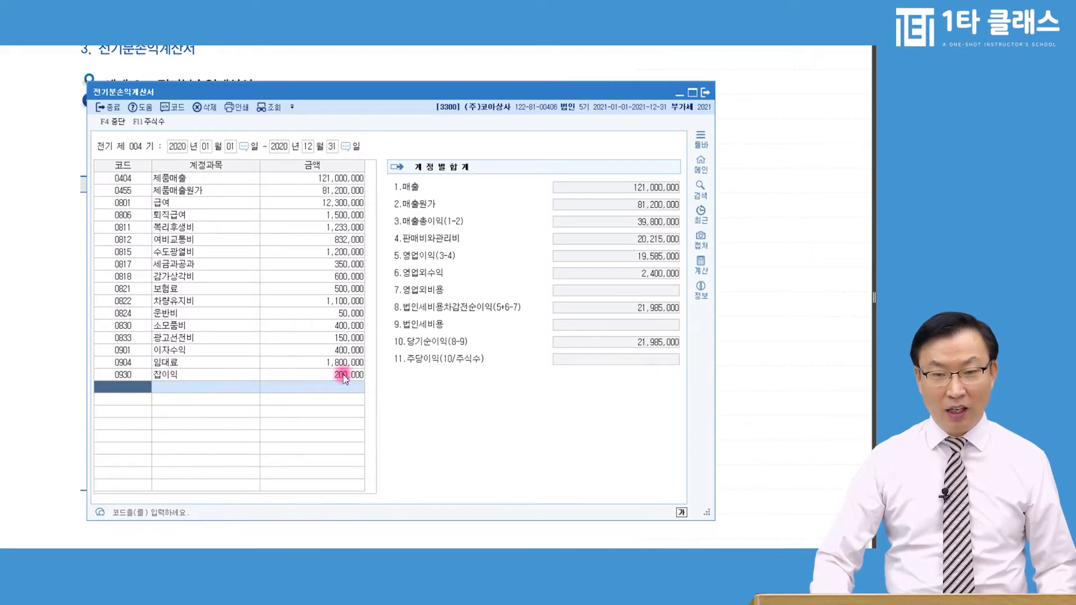
Add account 0998 법인세비용 to the 전기분손익계산서 with an amount of 1,000,000
left_click(651, 347)
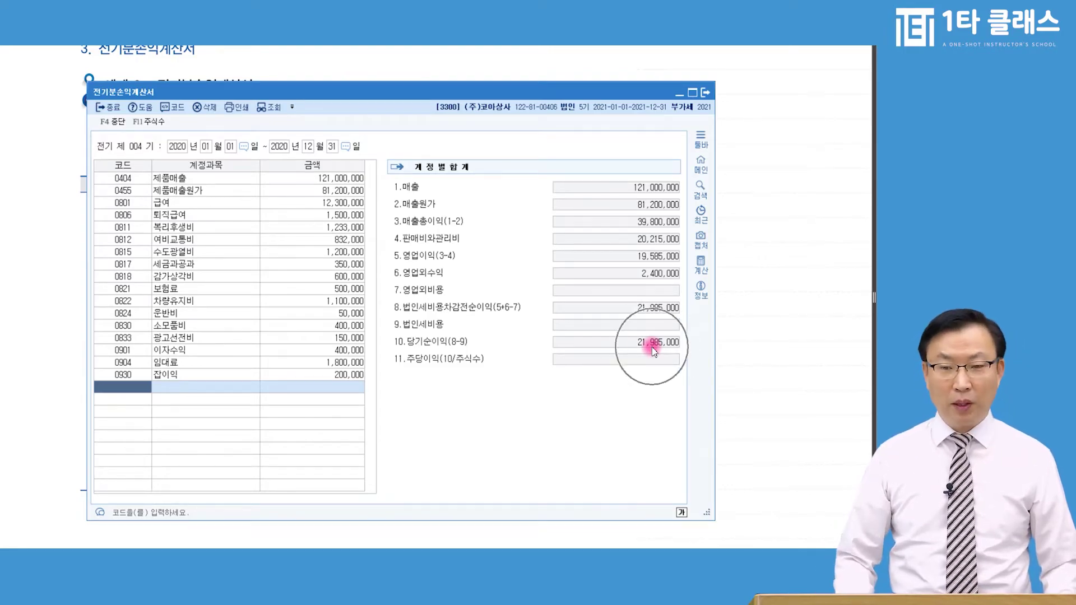
left_click(643, 330)
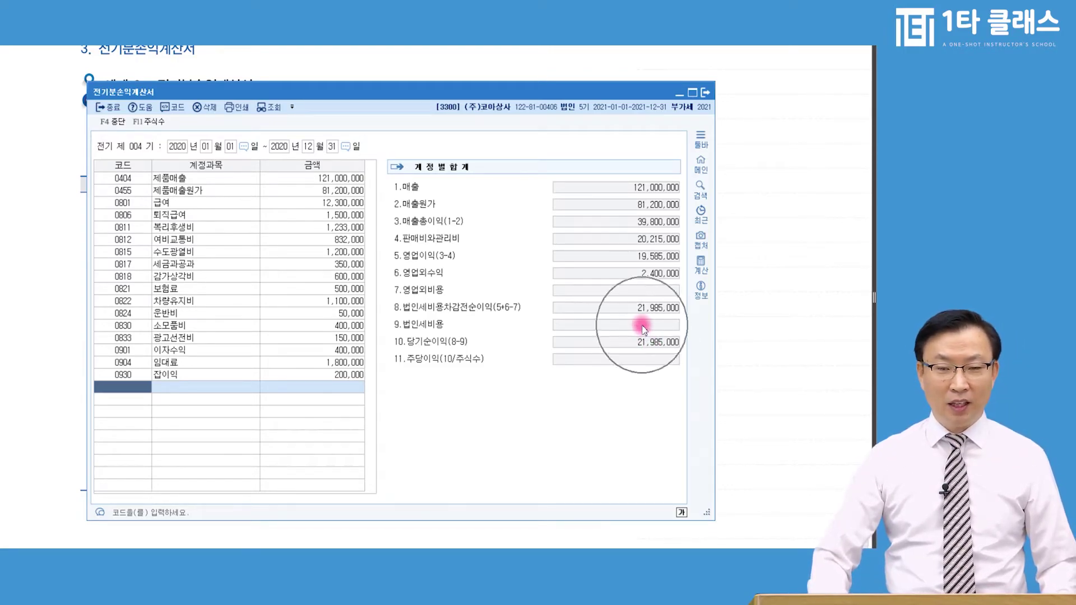
type("법인")
key("Return")
key("Return")
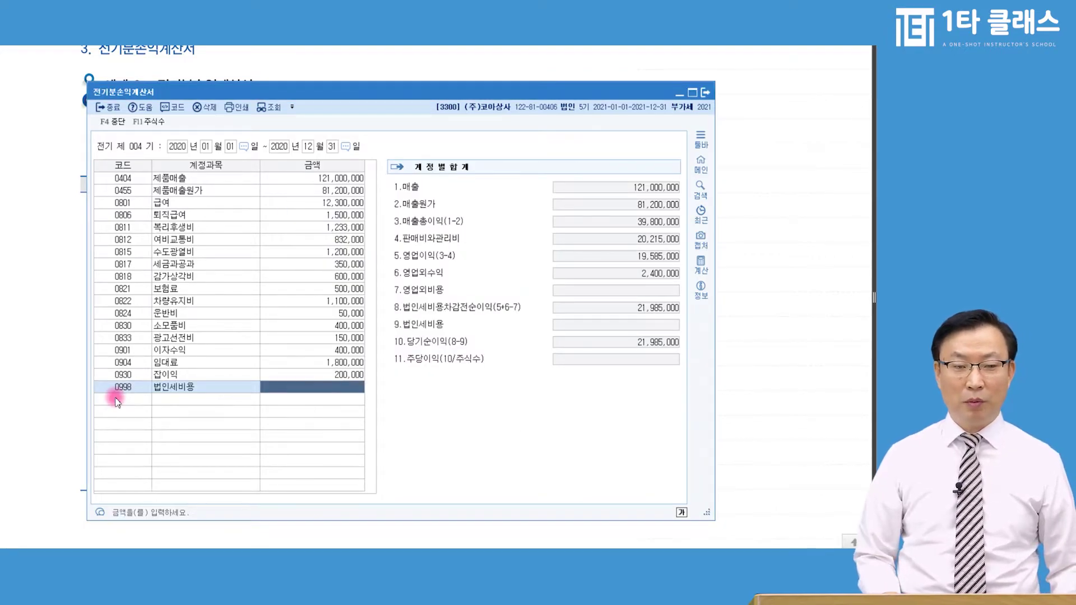
type("1000000")
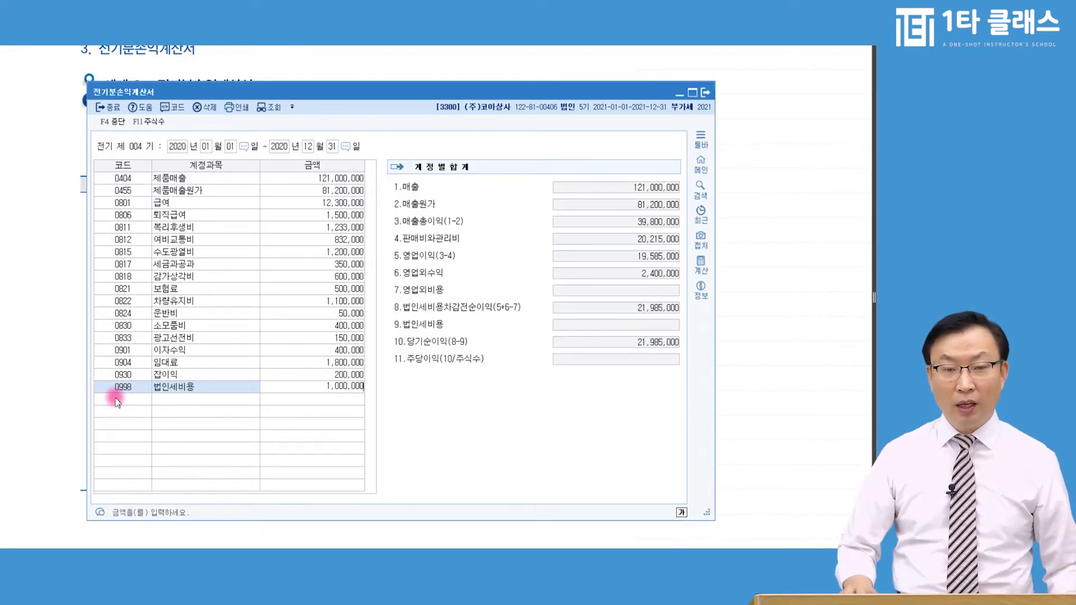
key("Return")
left_click(123, 387)
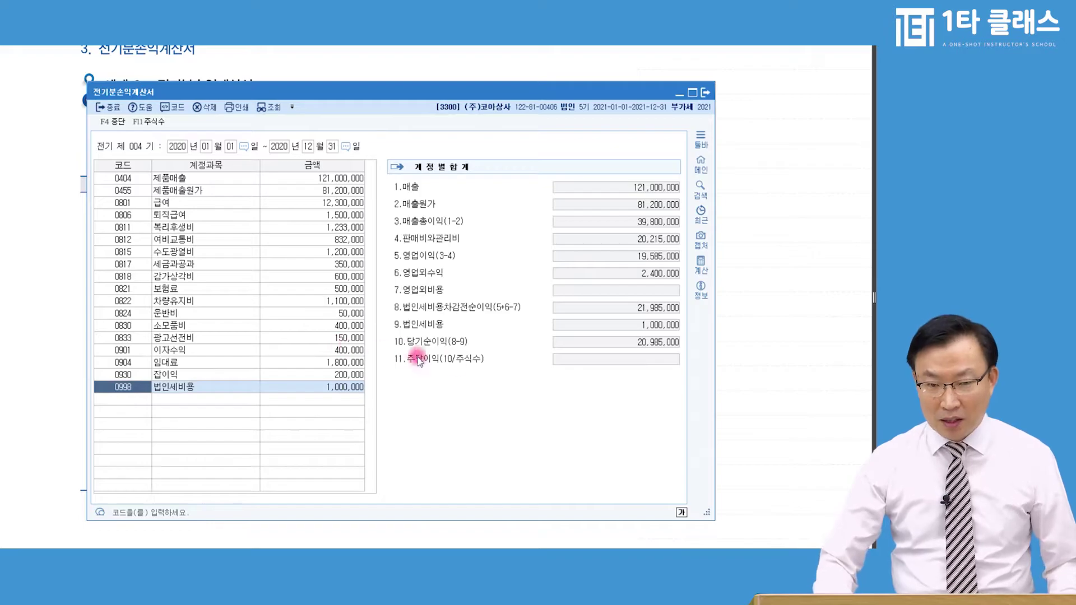
Check 당기순이익, inspect 기초재공품재고액 in the 전기분원가명세서, and return to the 전기분손익계산서
left_click(650, 341)
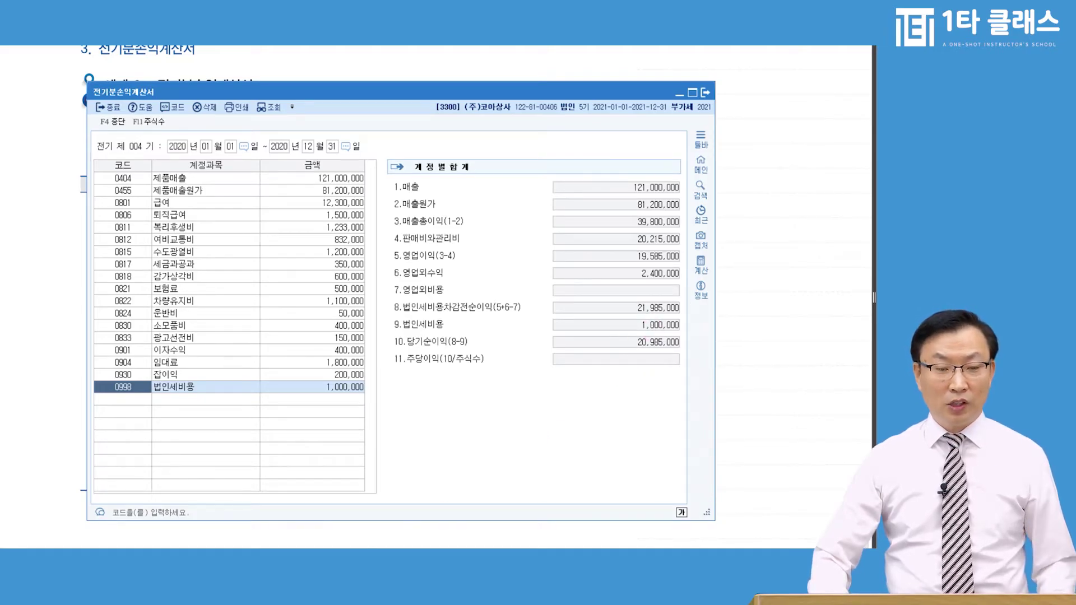
key("Escape")
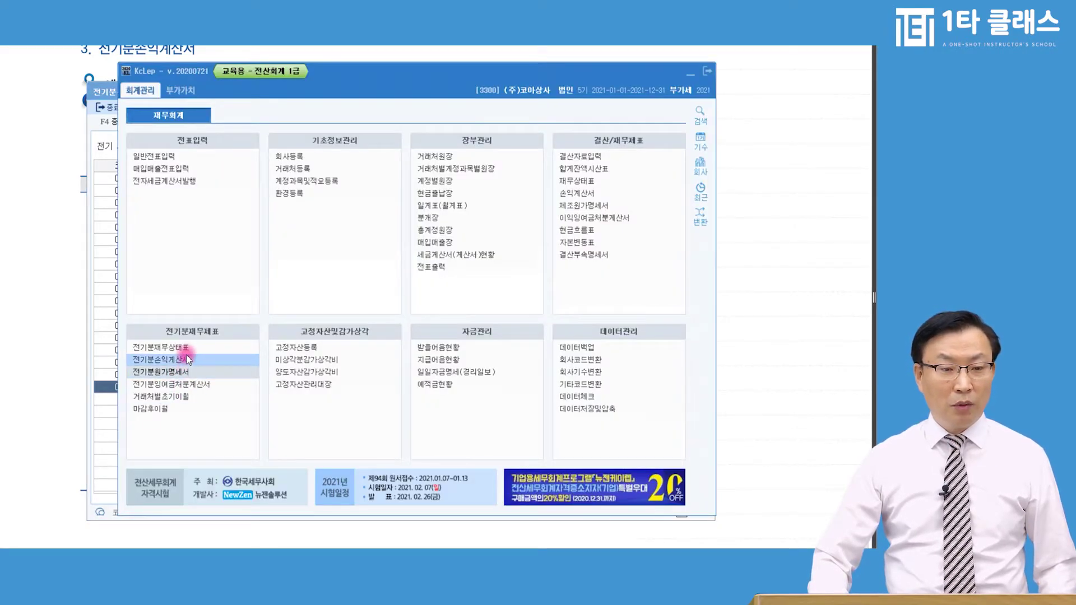
left_click(186, 373)
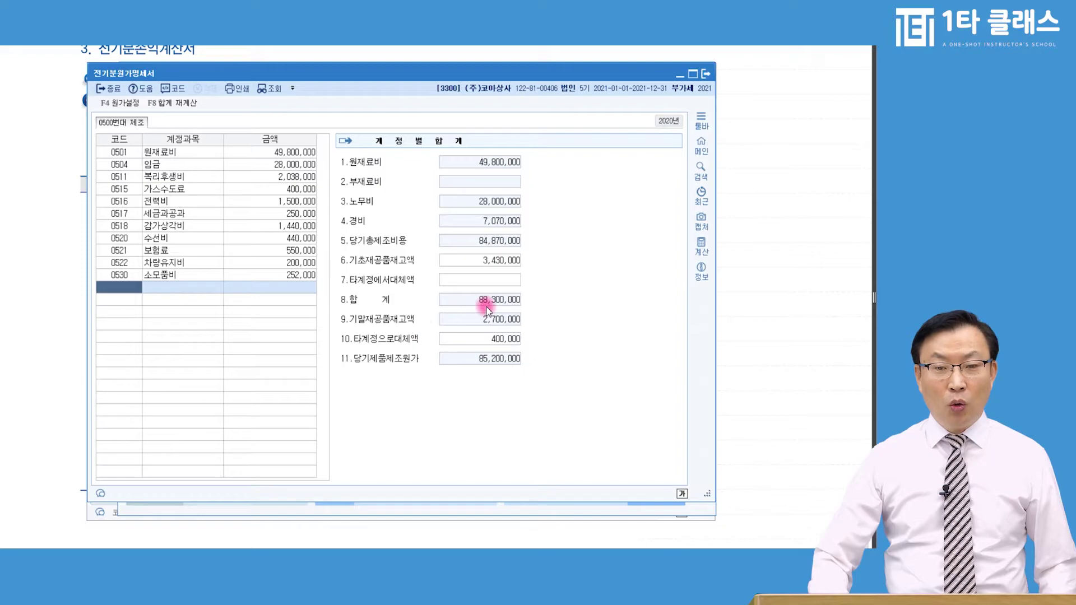
left_click(502, 262)
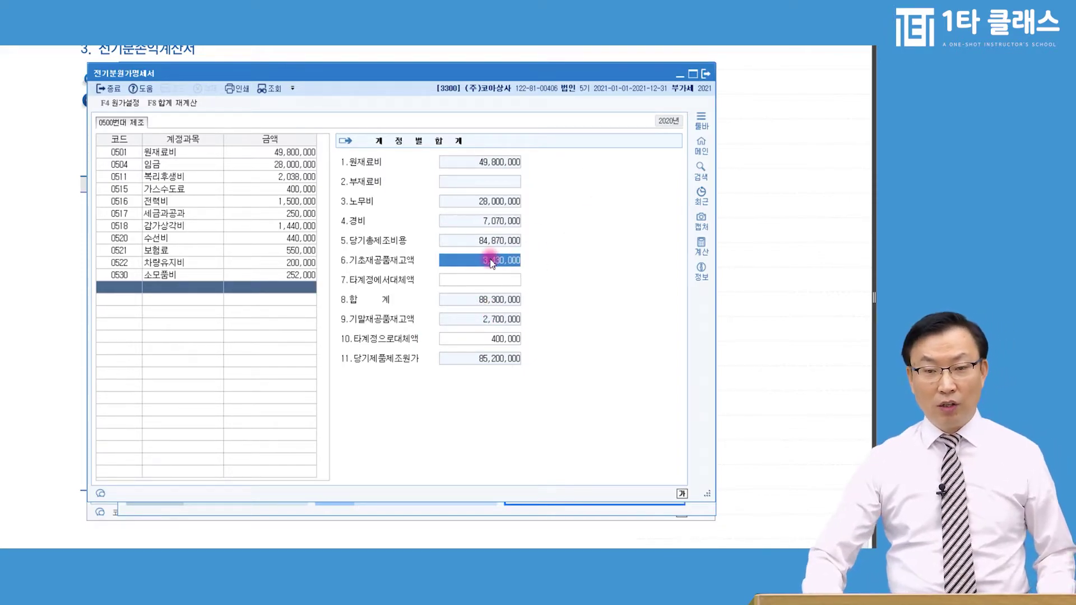
key("Escape")
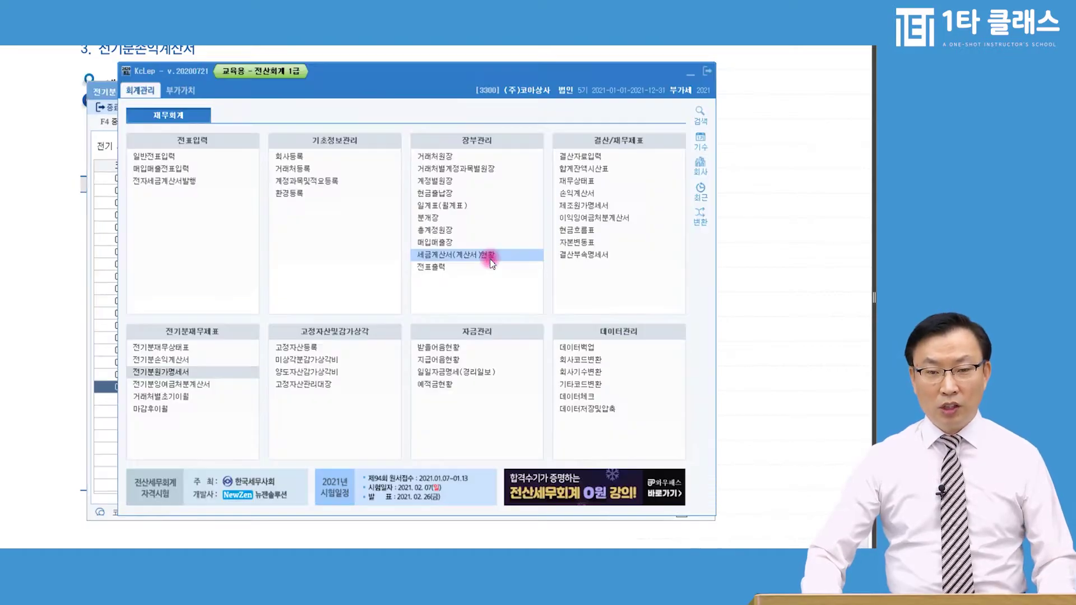
left_click(151, 359)
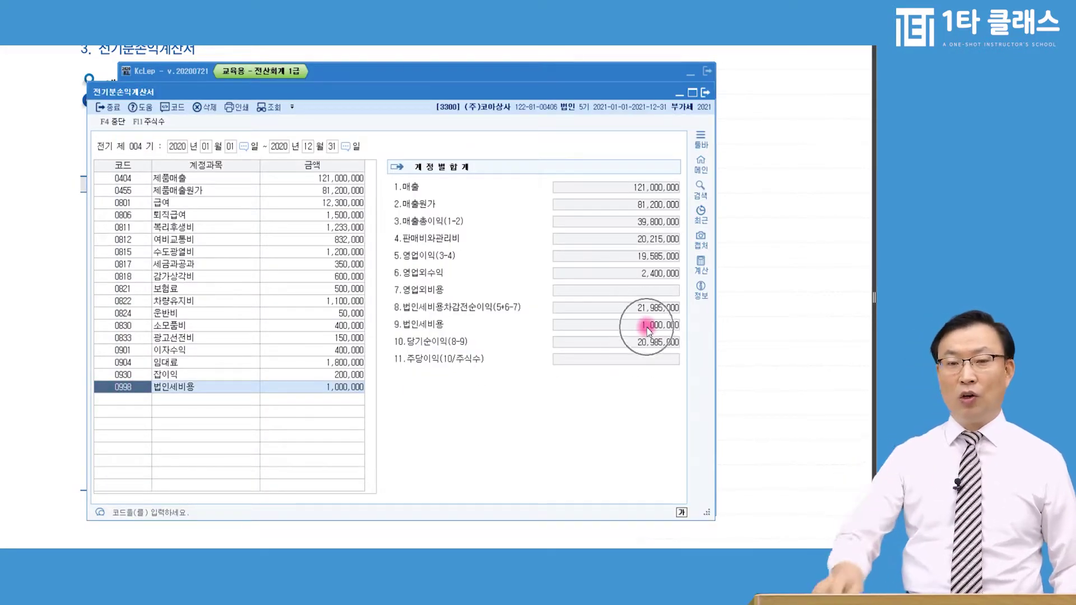
Review 법인세비용, 당기순이익 and the entered account rows from 제품매출원가 to 잡이익 in the 전기분손익계산서
left_click(122, 387)
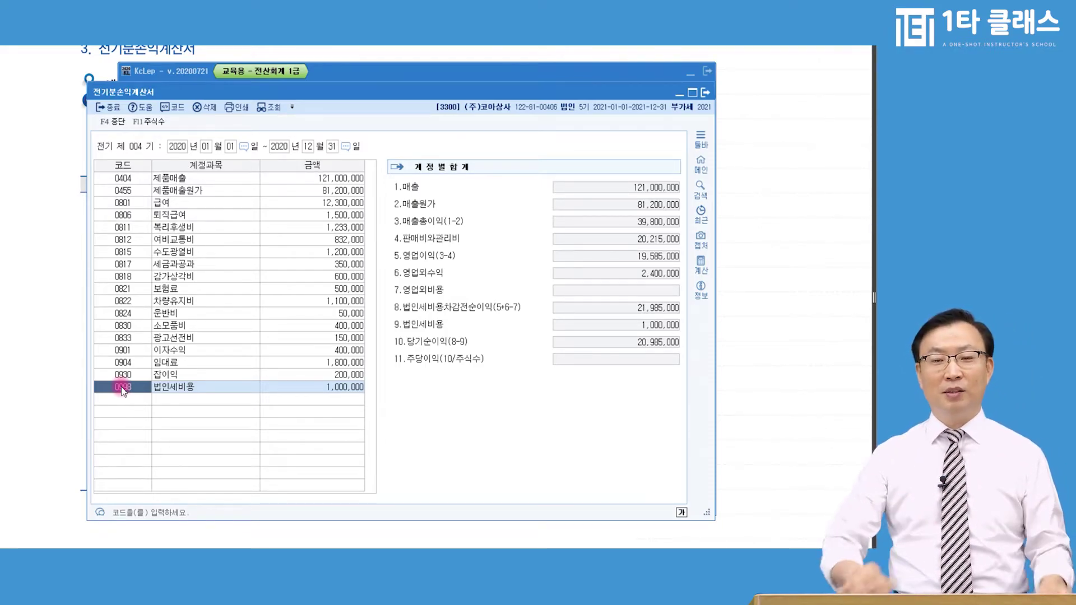
left_click(655, 344)
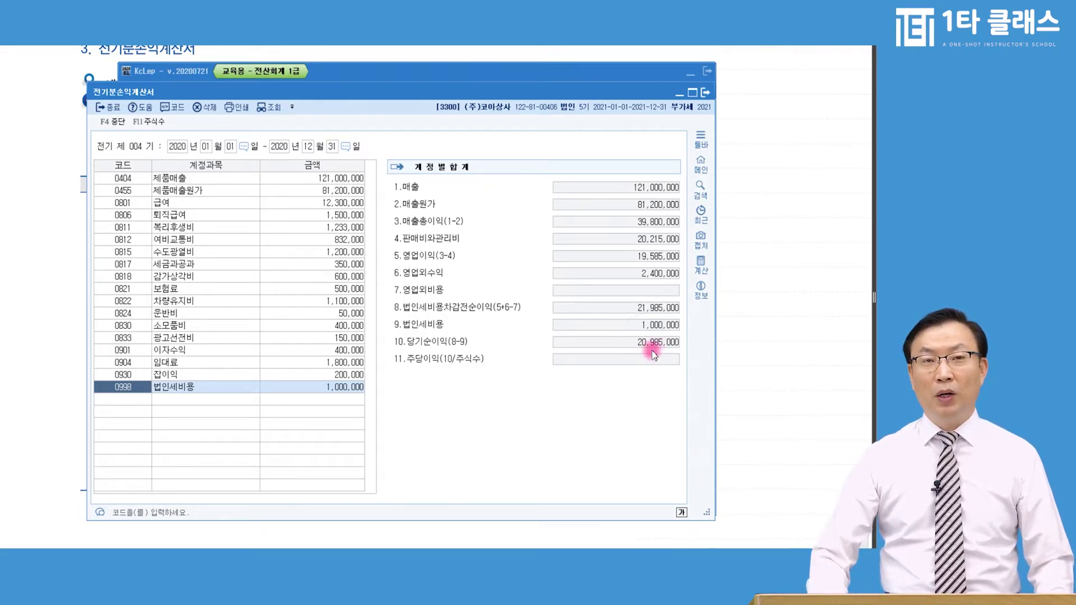
left_click(651, 351)
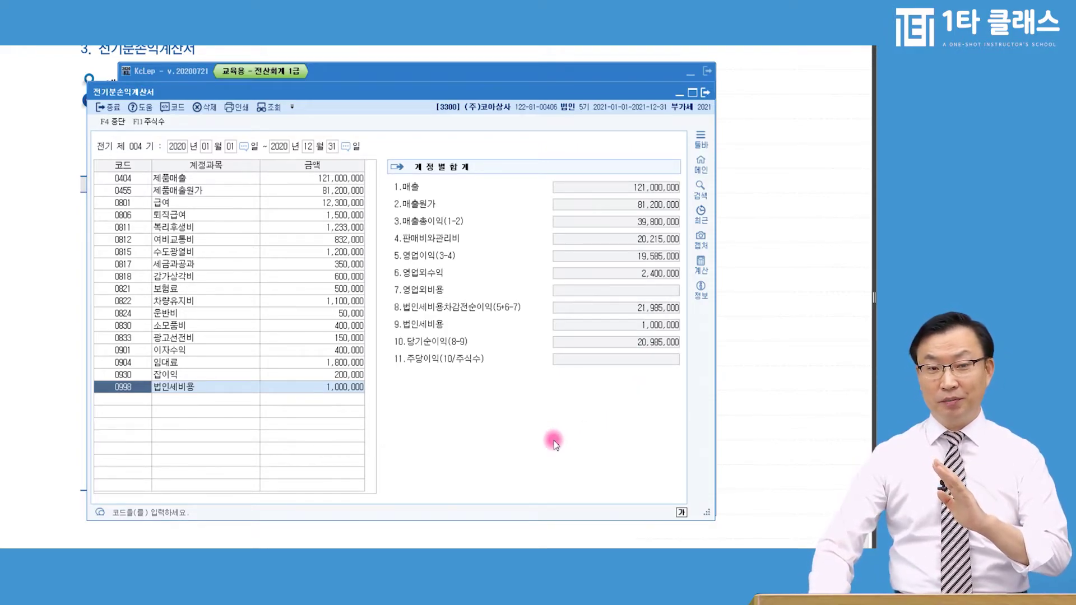
left_click(135, 190)
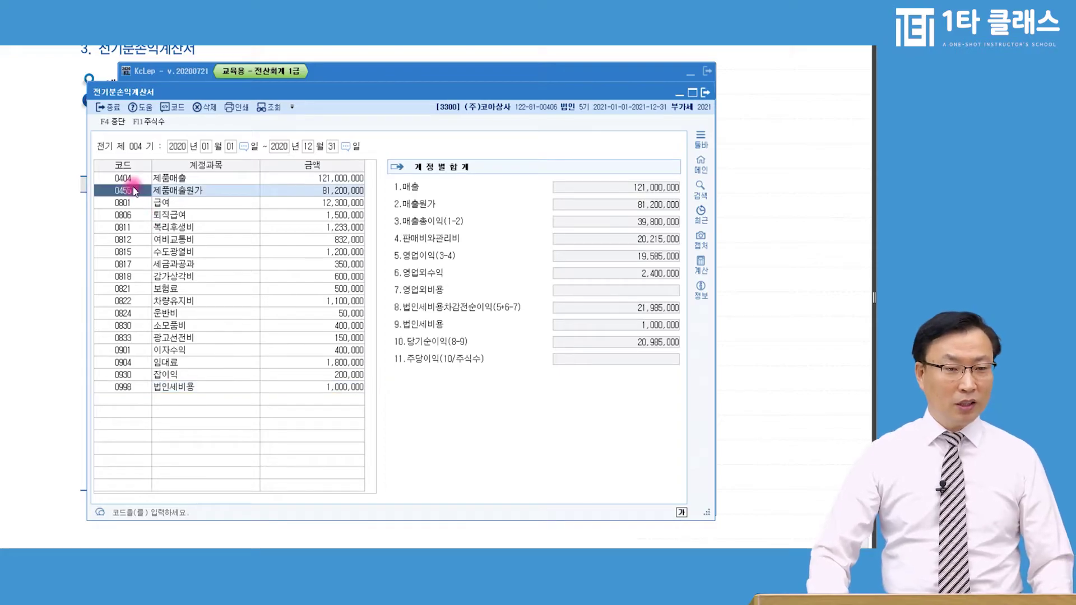
left_click(150, 240)
left_click(138, 265)
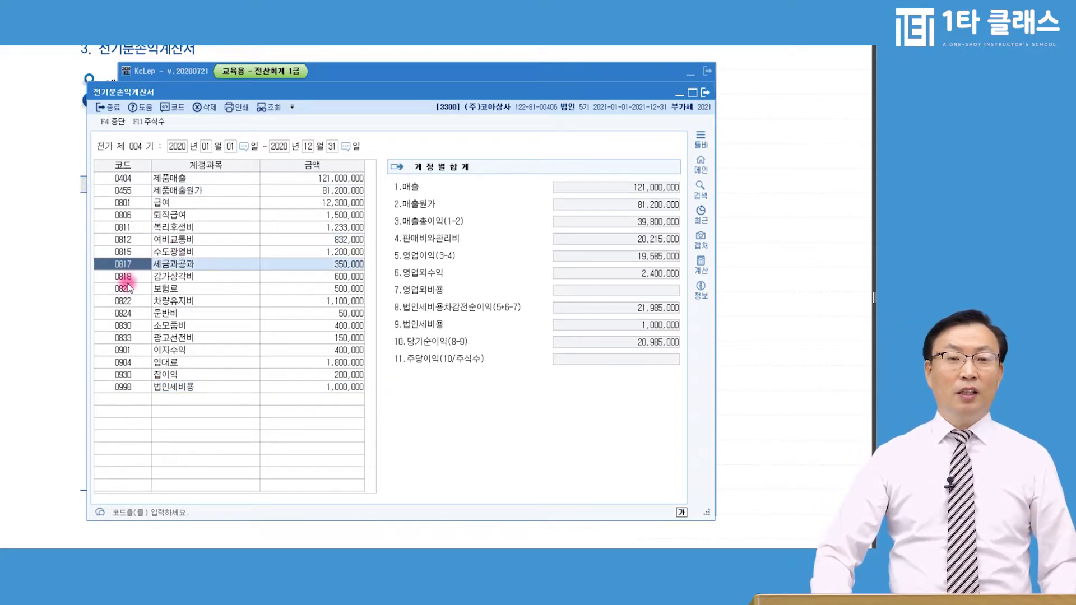
left_click(122, 290)
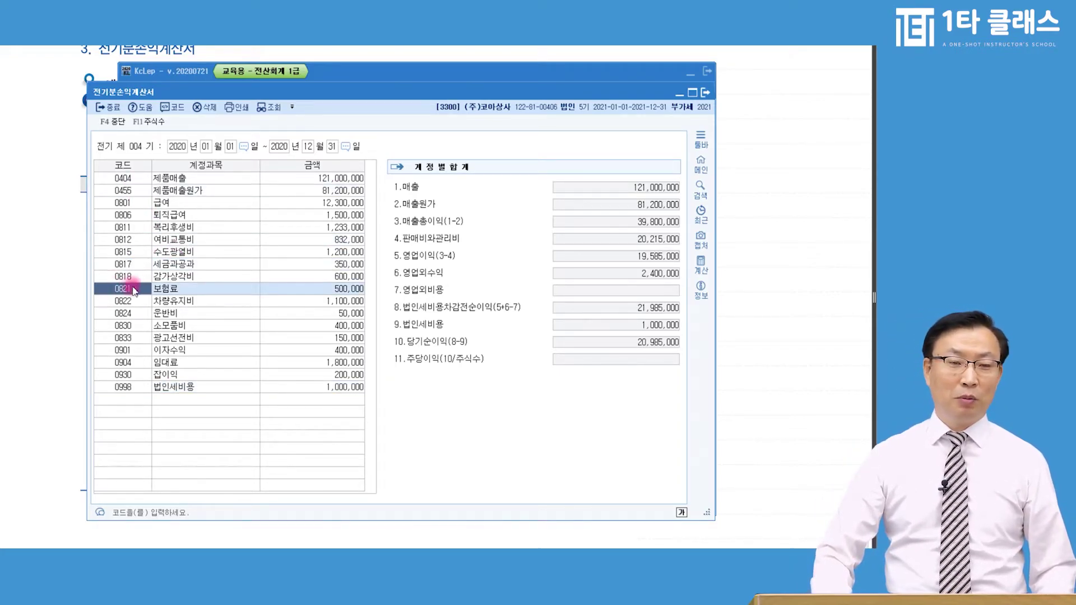
left_click(205, 371)
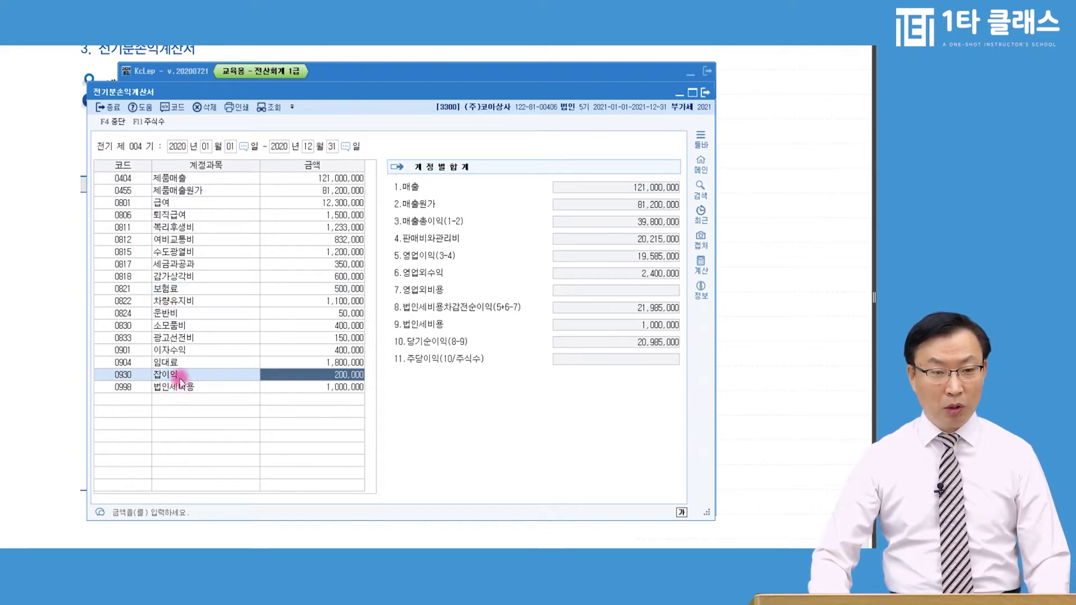
Request deletion of the 0821 보험료 row in the 전기분손익계산서 and decline the confirmation
left_click(184, 288)
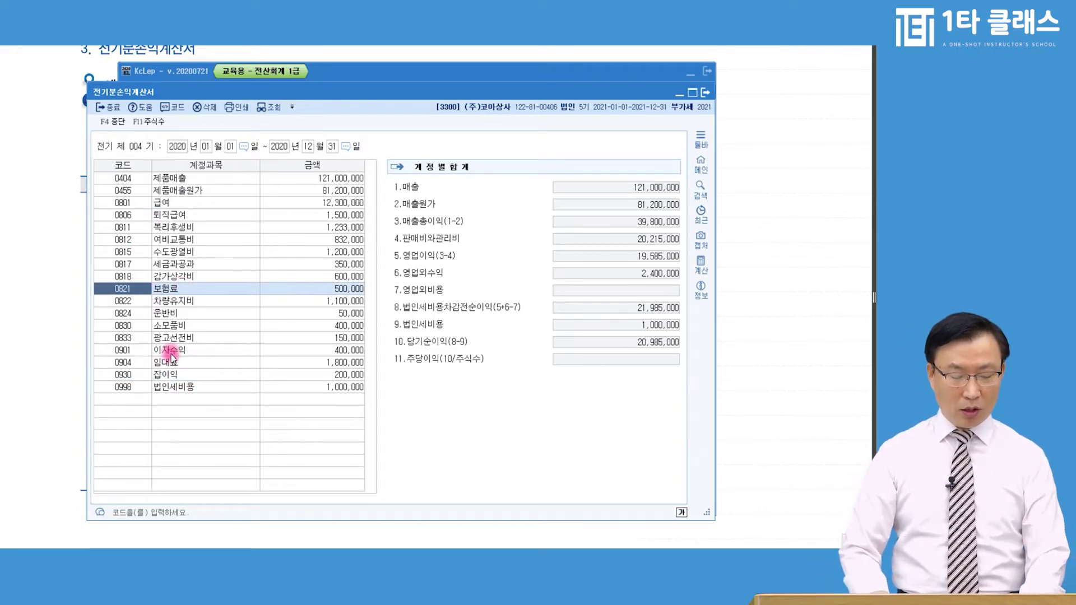
key("F5")
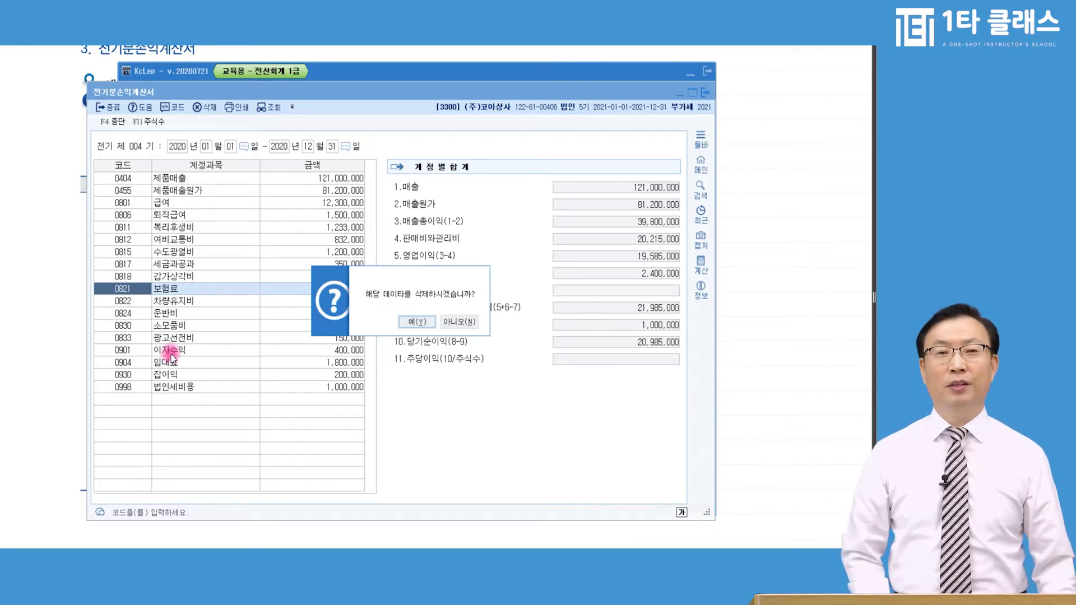
left_click(458, 321)
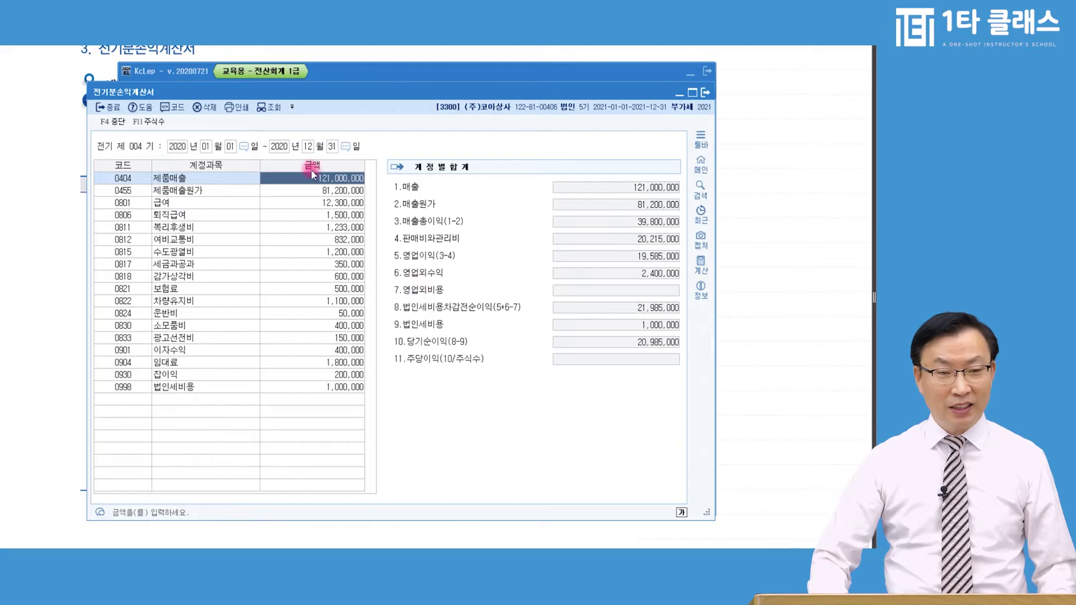
Check the 광고선전비, 법인세비용 and 소모품비 rows, close the 전기분손익계산서, and shift the main KcLep window slightly
left_click(230, 337)
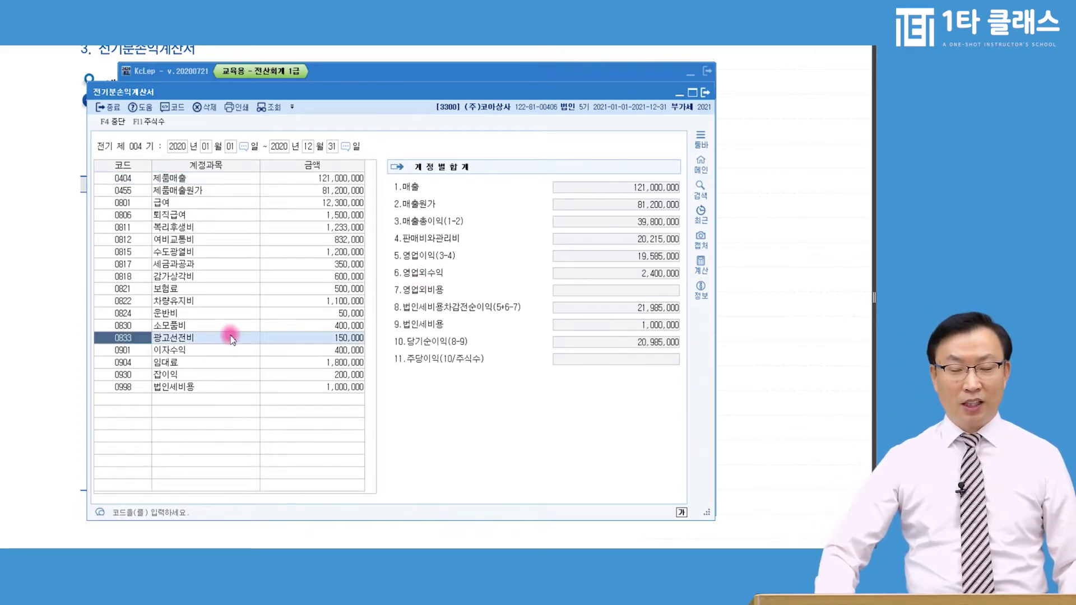
left_click(196, 387)
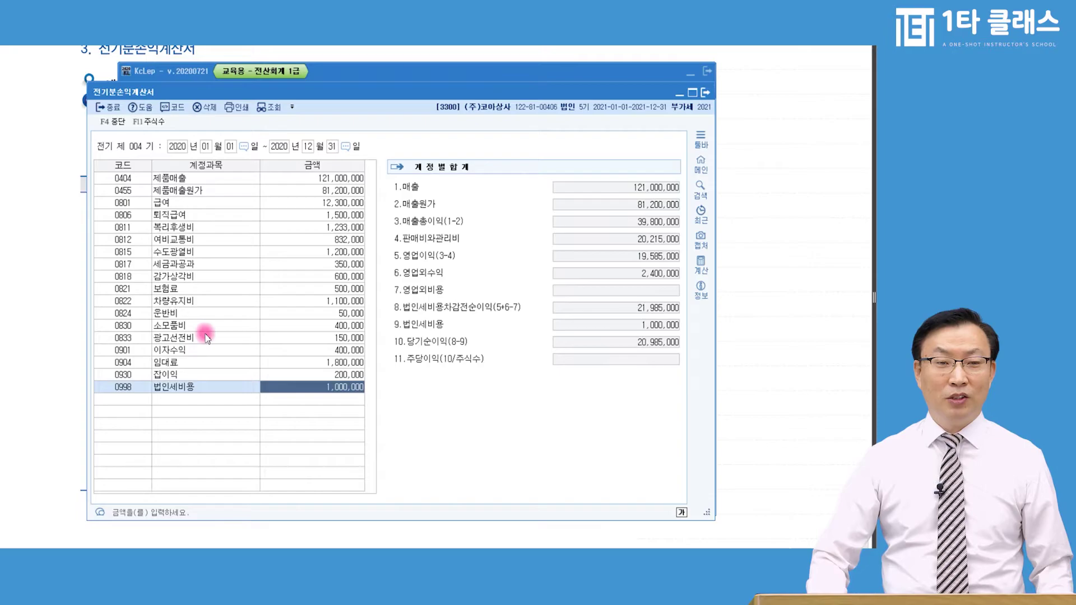
left_click(235, 327)
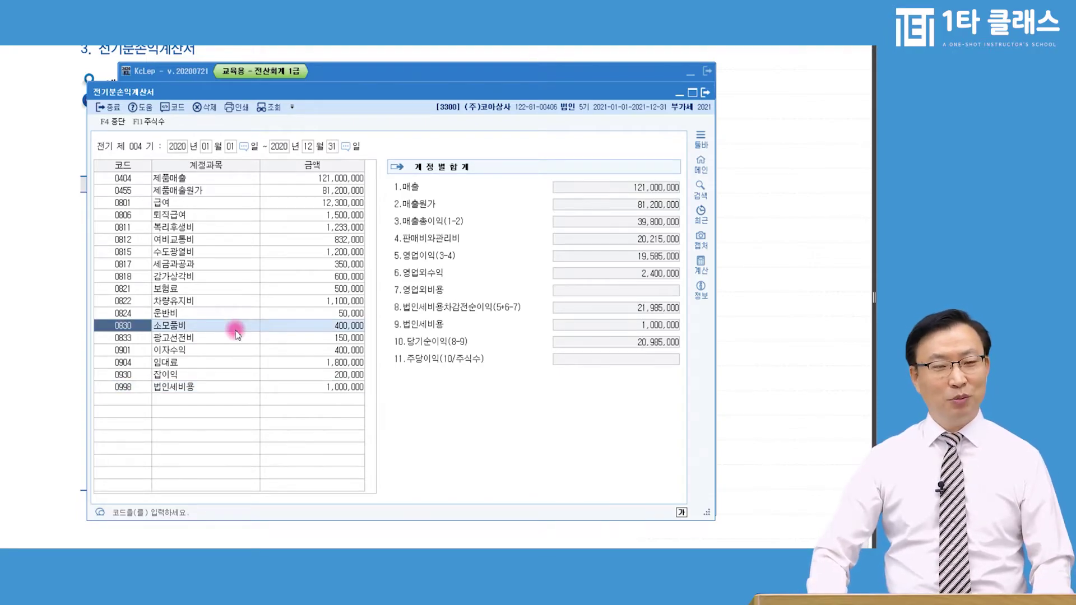
key("Escape")
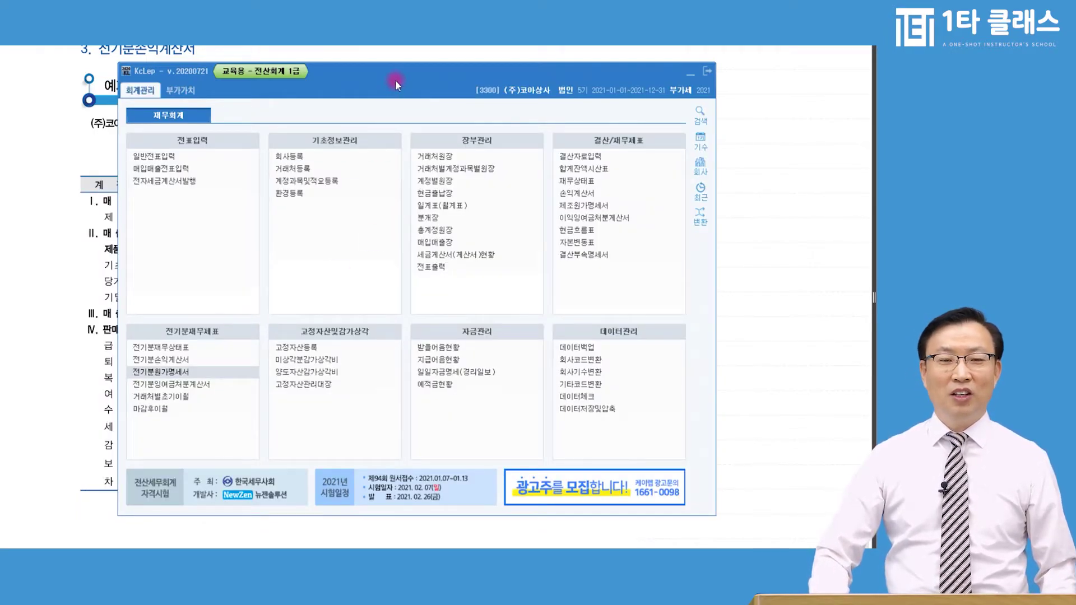
left_click_drag(395, 79, 372, 69)
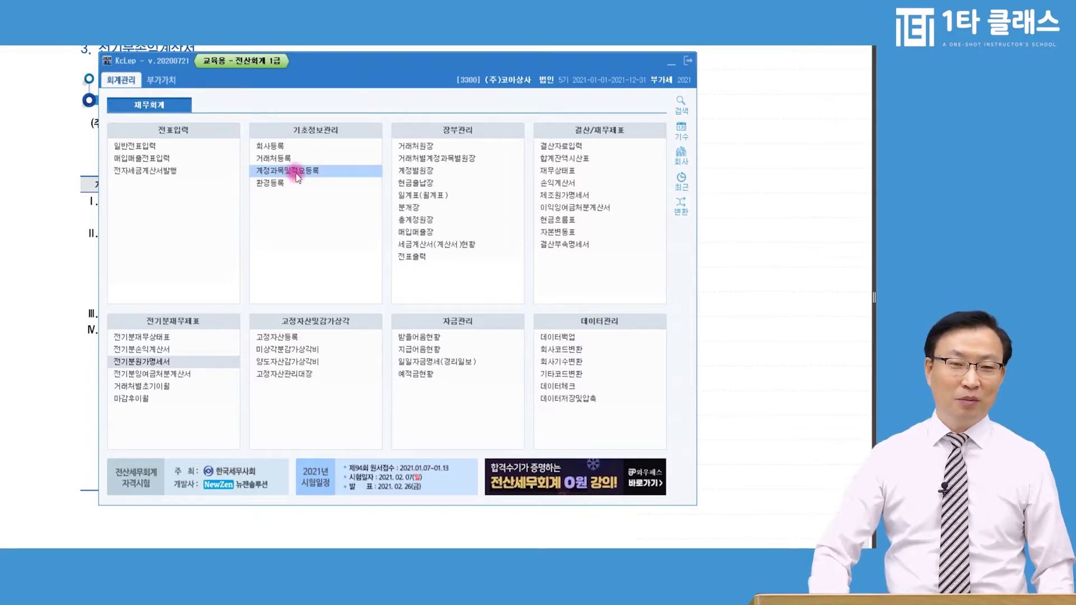
Switch to File Explorer and open the data folder C:\KcLepDB\KcLep
left_click(246, 547)
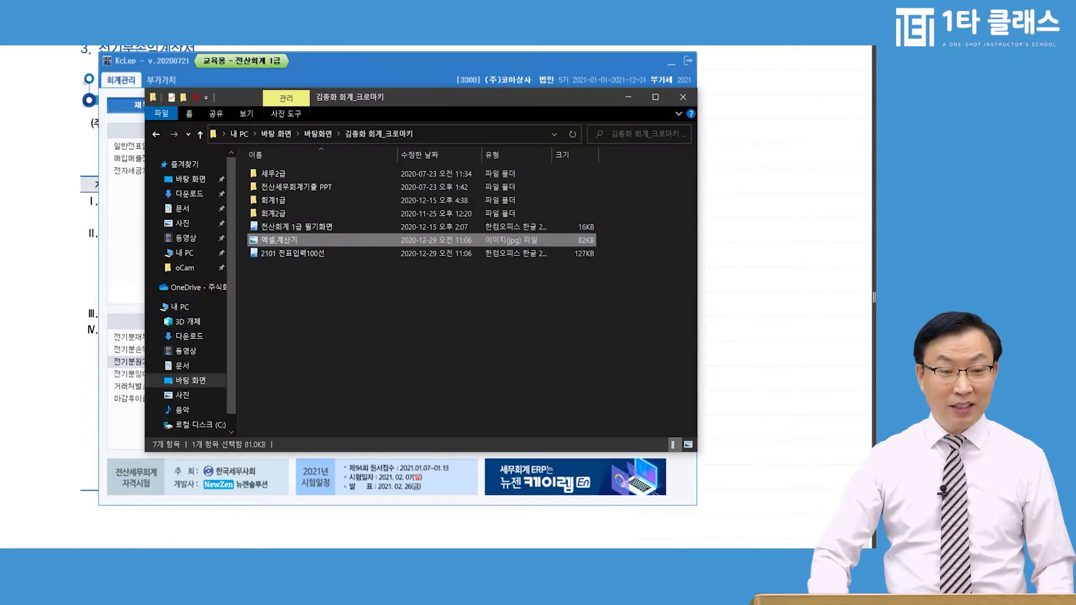
left_click(182, 306)
double_click(320, 303)
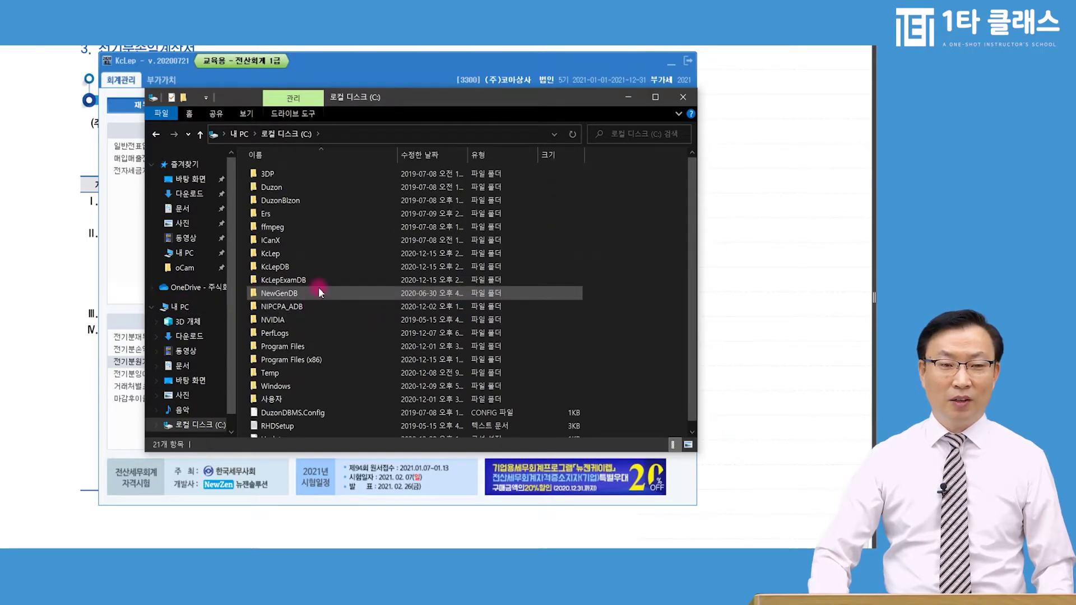
left_click(293, 267)
left_click(292, 267)
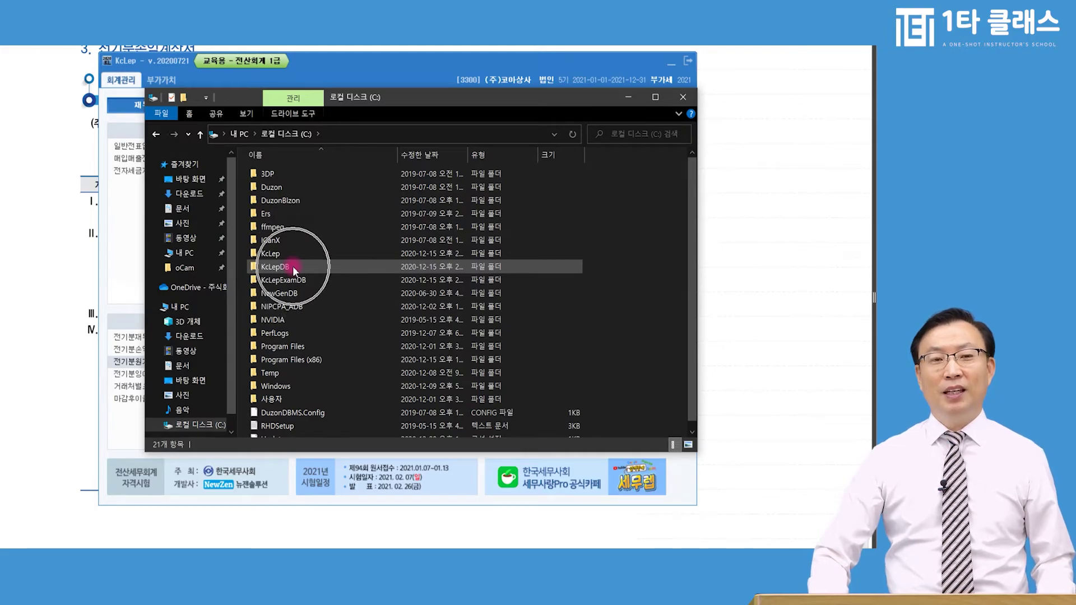
left_click(292, 267)
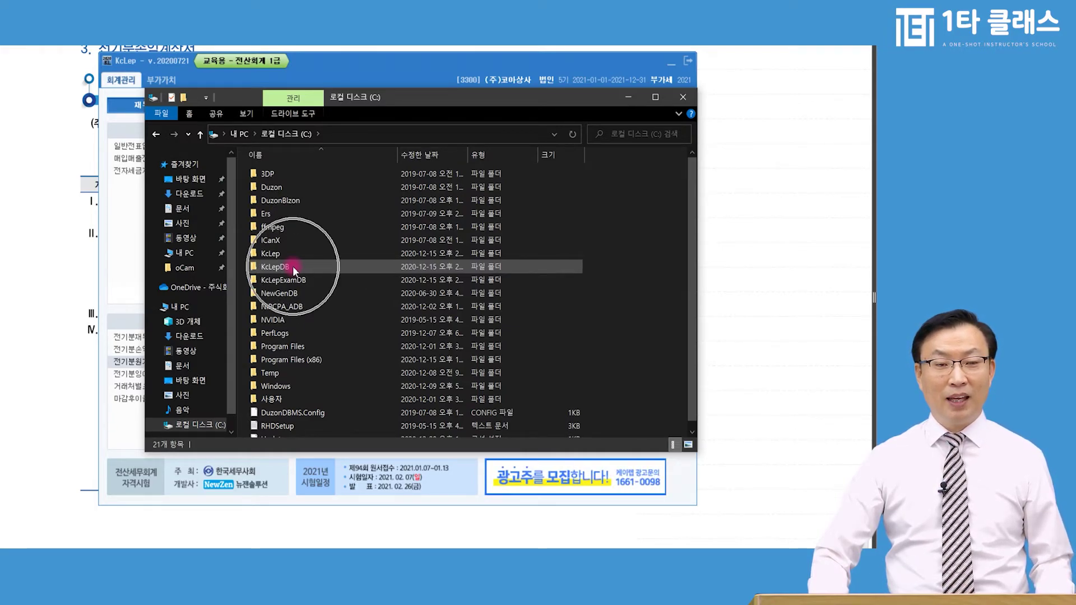
left_click(292, 266)
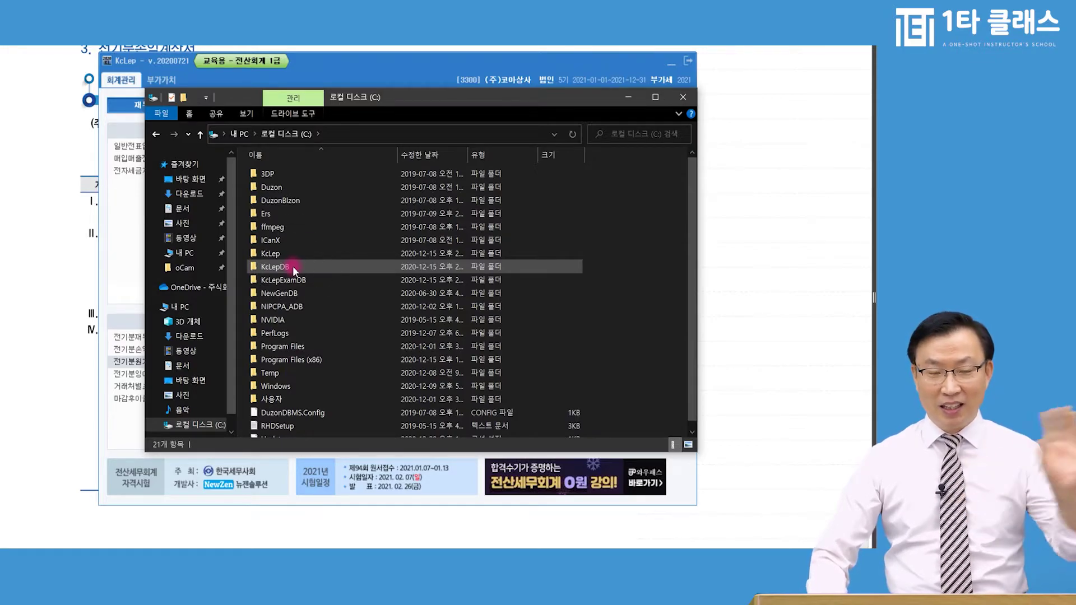
left_click(292, 267)
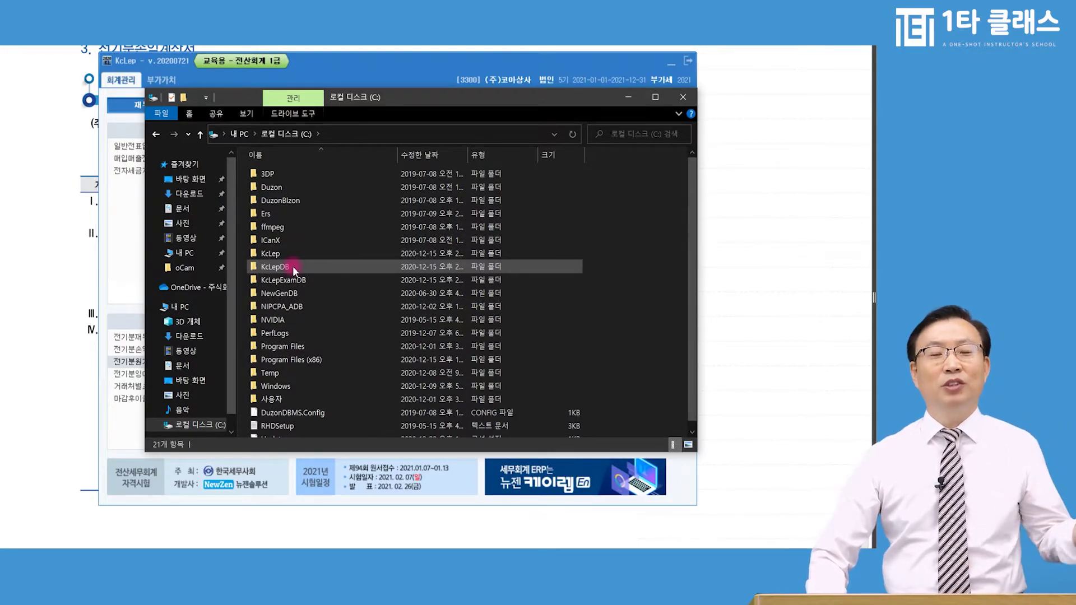
left_click(293, 266)
double_click(292, 267)
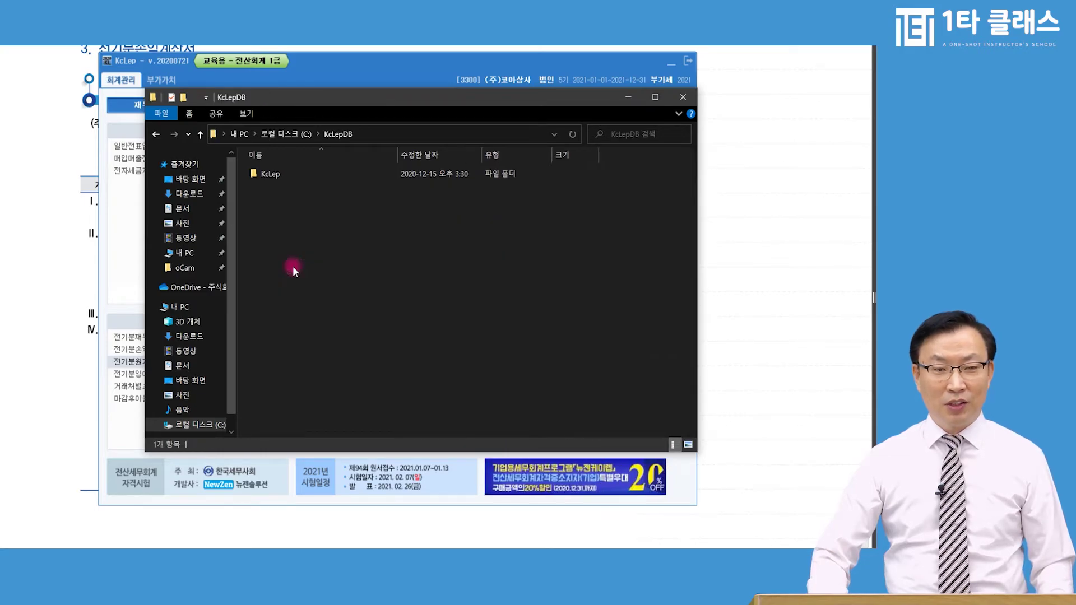
left_click(285, 177)
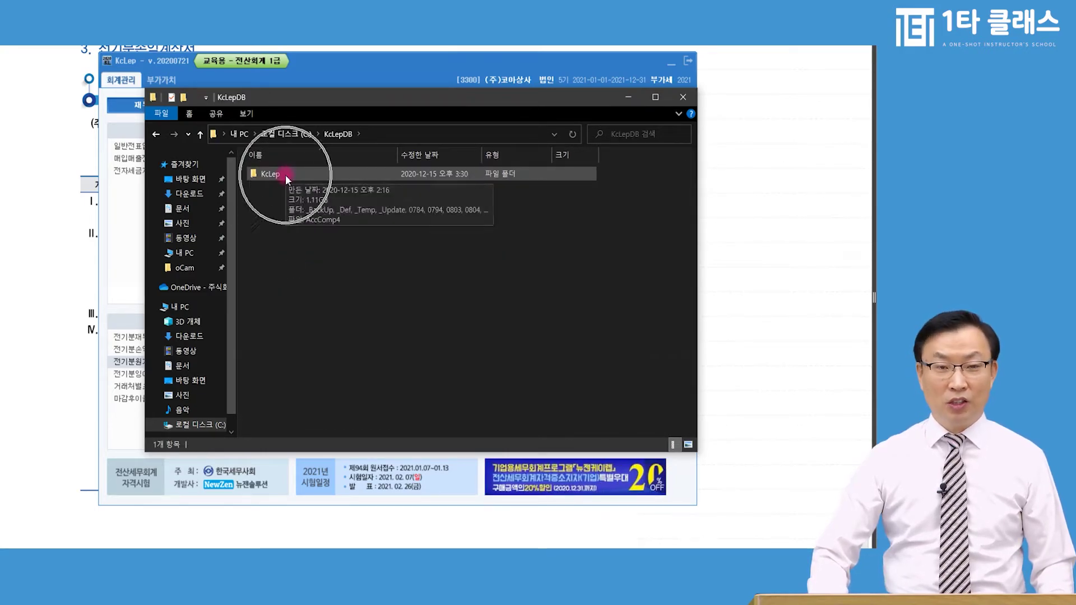
double_click(285, 178)
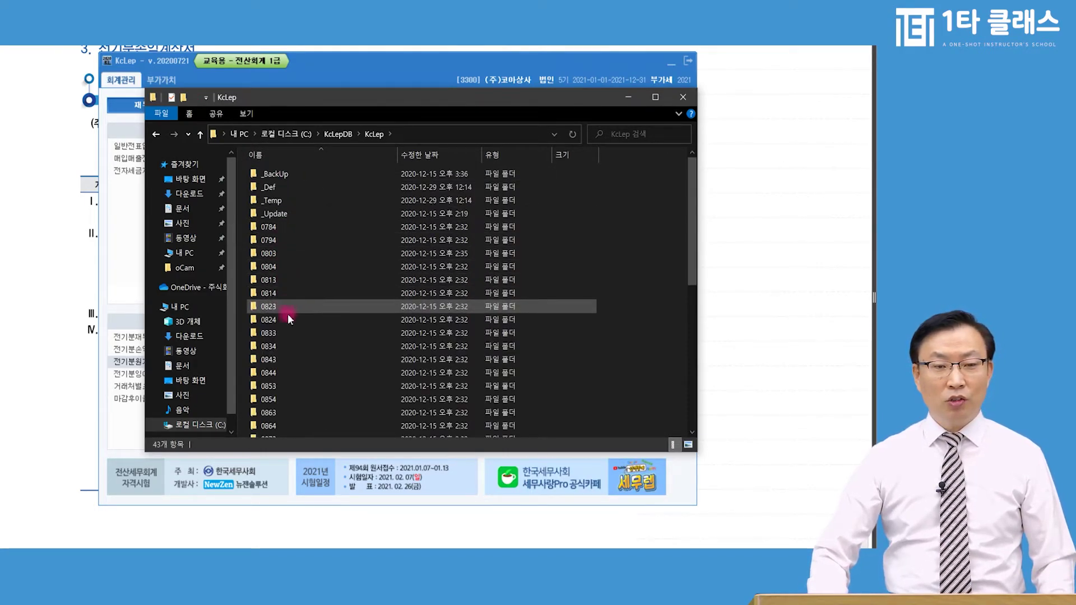
Locate and select the company data folder 3300 in the KcLep folder, and minimize File Explorer
scroll(305, 289, "down", 1)
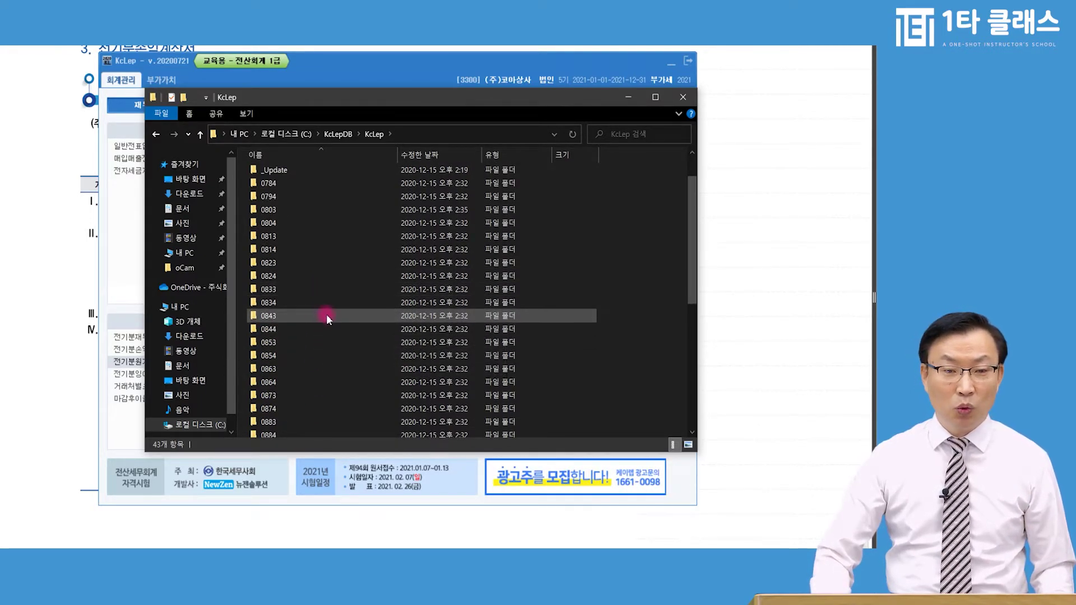
scroll(295, 291, "up", 1)
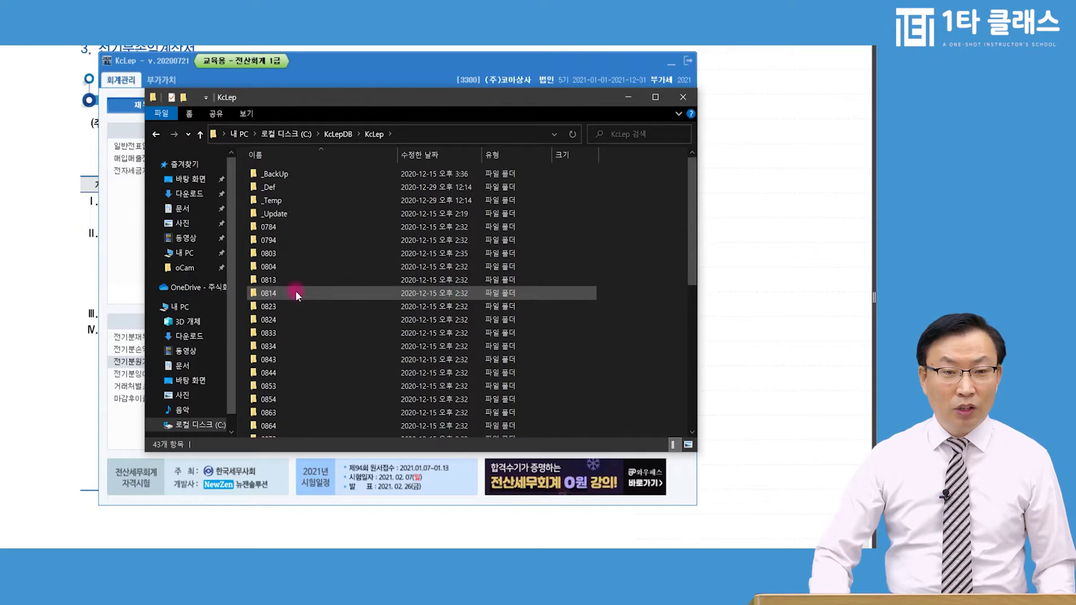
scroll(295, 293, "down", 7)
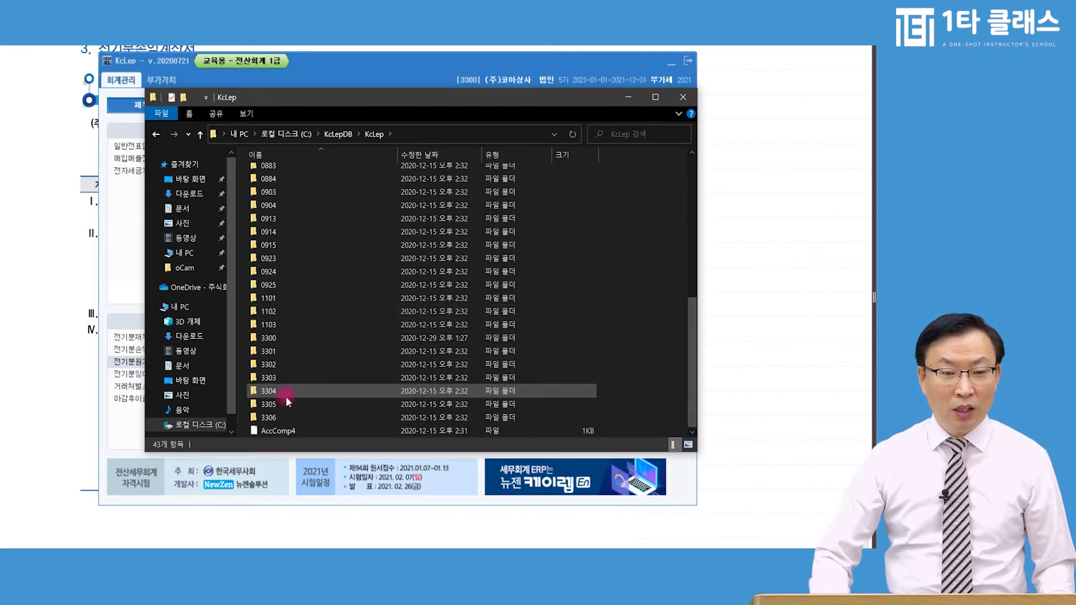
left_click(281, 339)
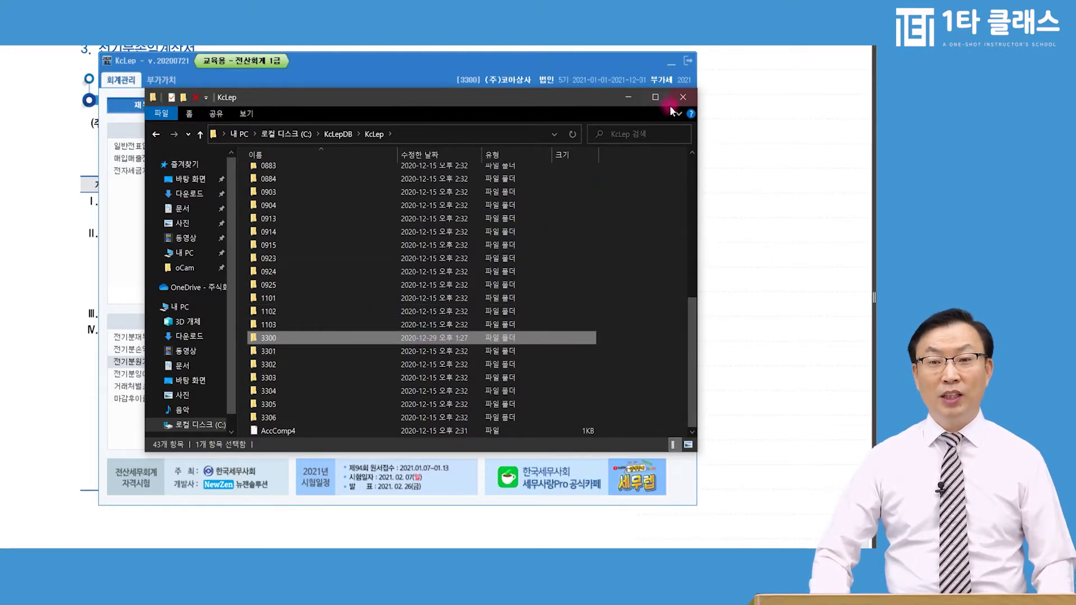
left_click(626, 96)
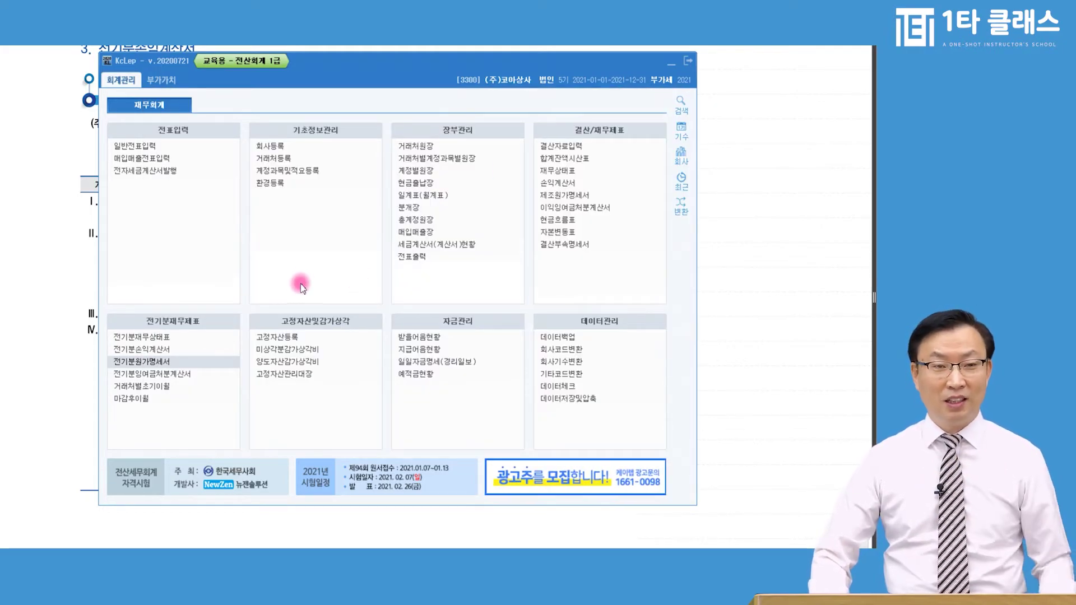
View the 회사코드재생성 function in 회사등록, close that form, and reopen the 전기분손익계산서
left_click(277, 148)
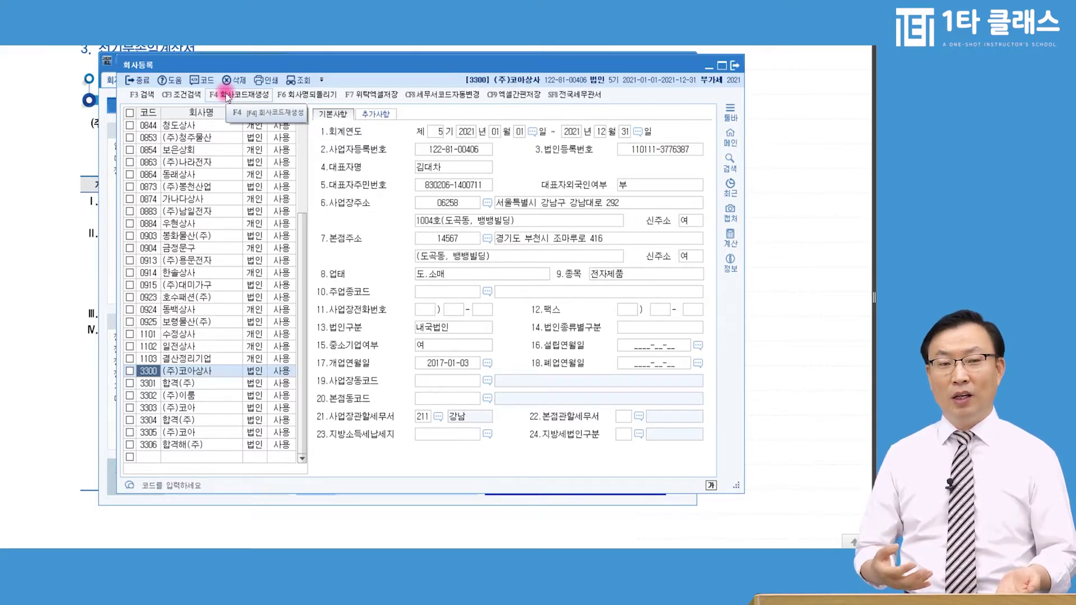
left_click(734, 65)
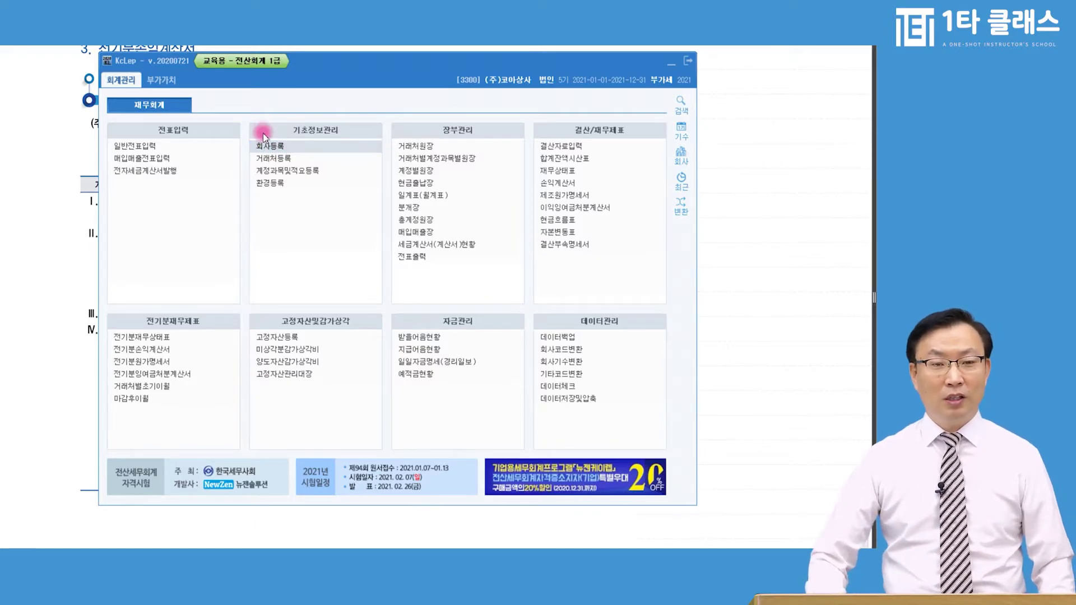
left_click(163, 349)
Request deletion of the 0404 제품매출 row in the 전기분손익계산서 and cancel the confirmation
left_click(212, 178)
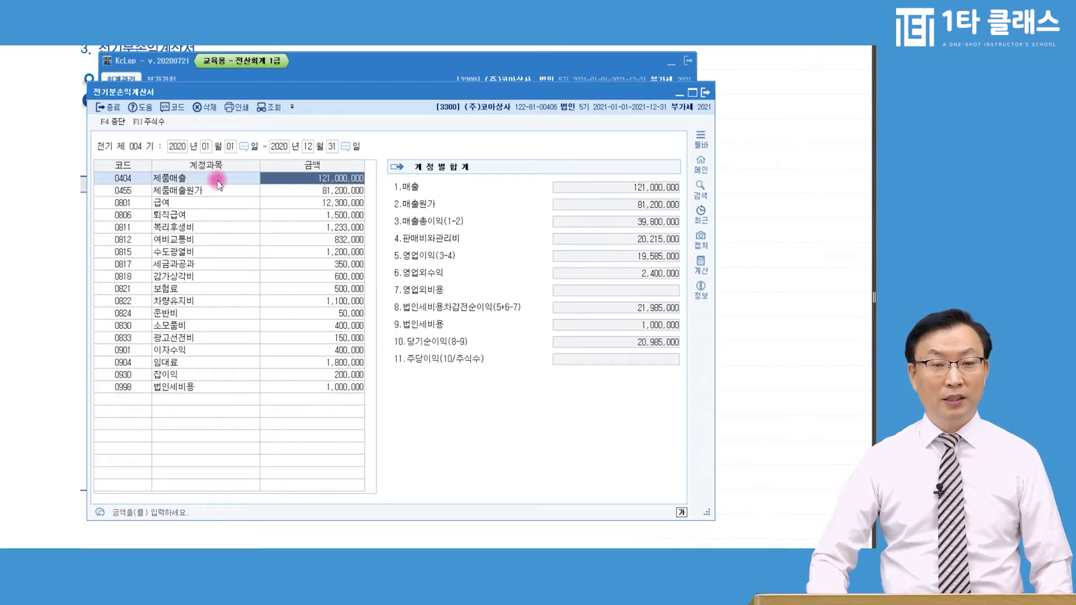
key("F5")
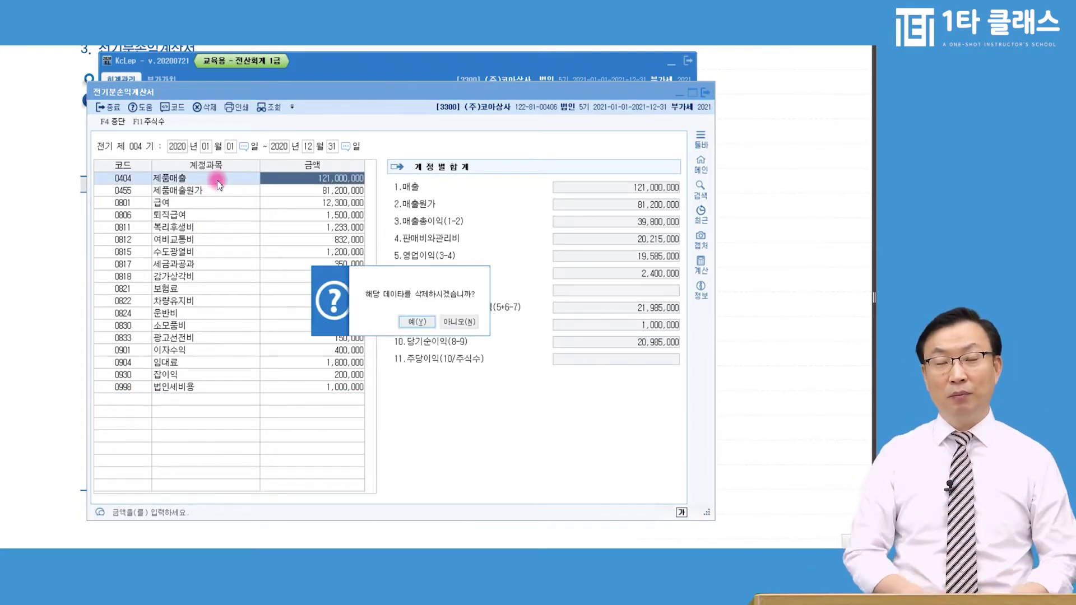
key("Escape")
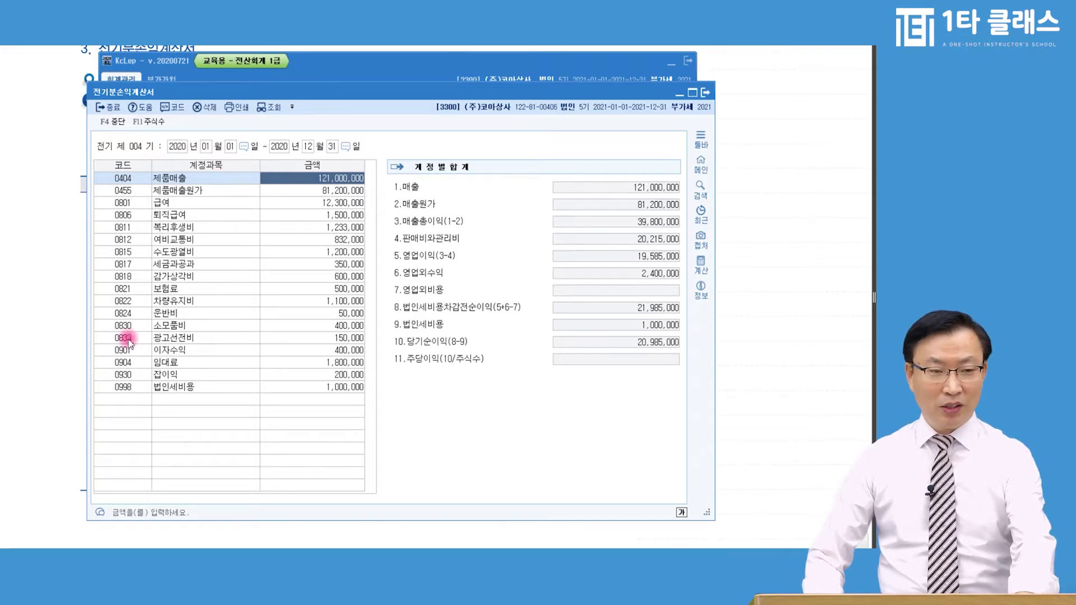
Switch to the textbook document and go to the 정답 및 해설 page explaining the 제품매출 account search
left_click(79, 330)
left_click(84, 330)
left_click(84, 330)
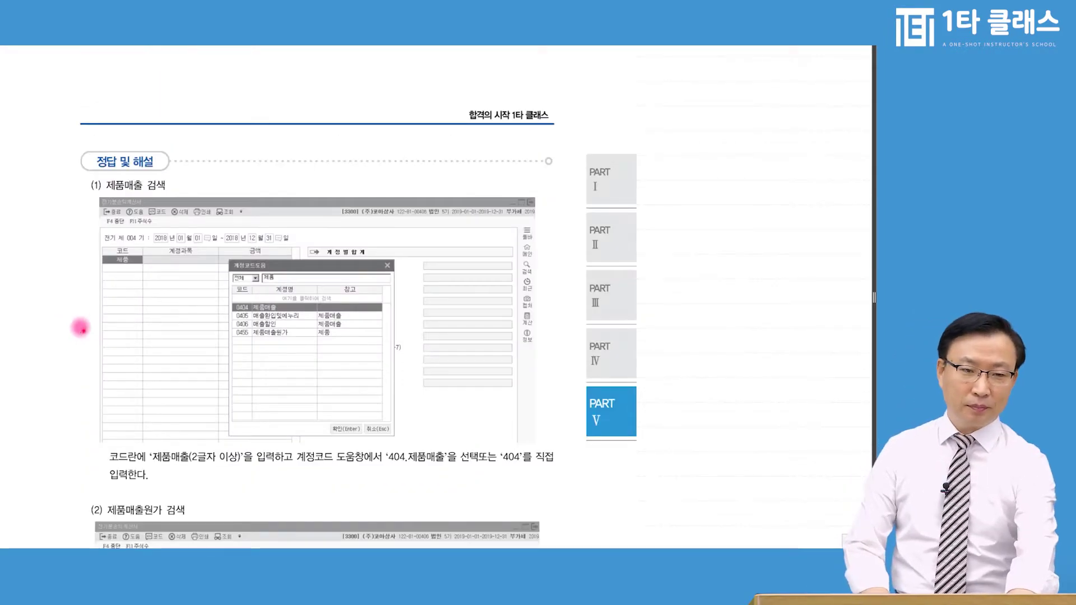
Go to the textbook's 예제 4 page with the 이익잉여금처분계산서 data for company code 3300
left_click(84, 331)
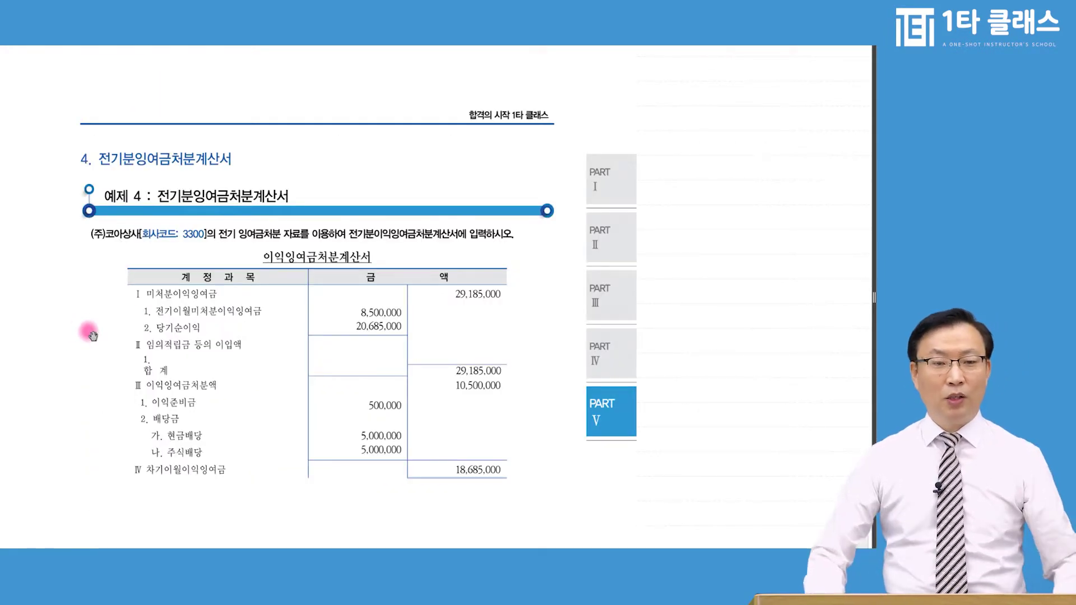
scroll(224, 414, "down", 1)
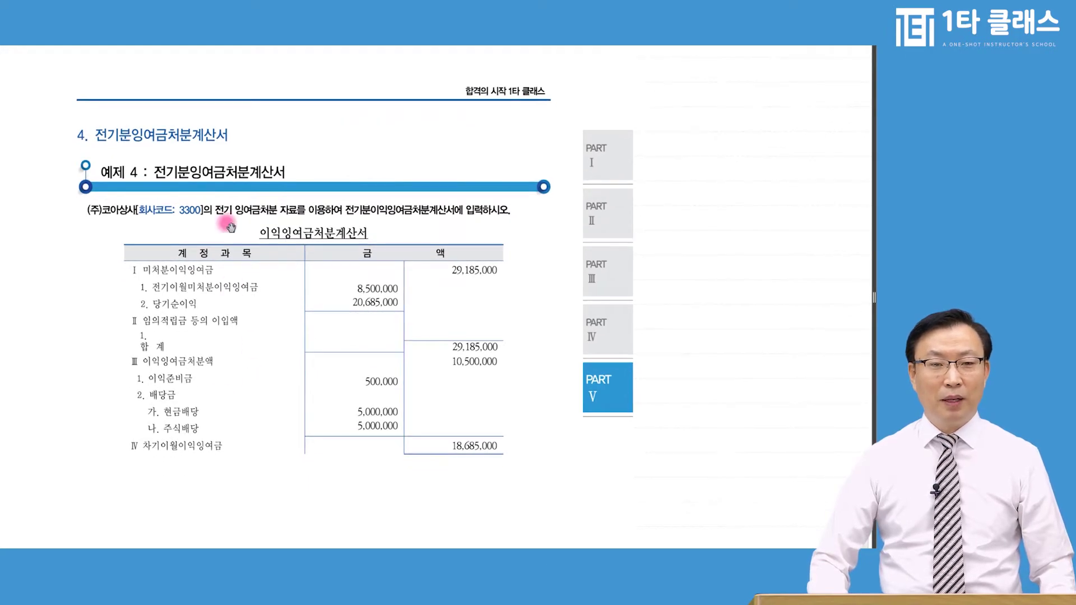
left_click_drag(192, 197, 181, 187)
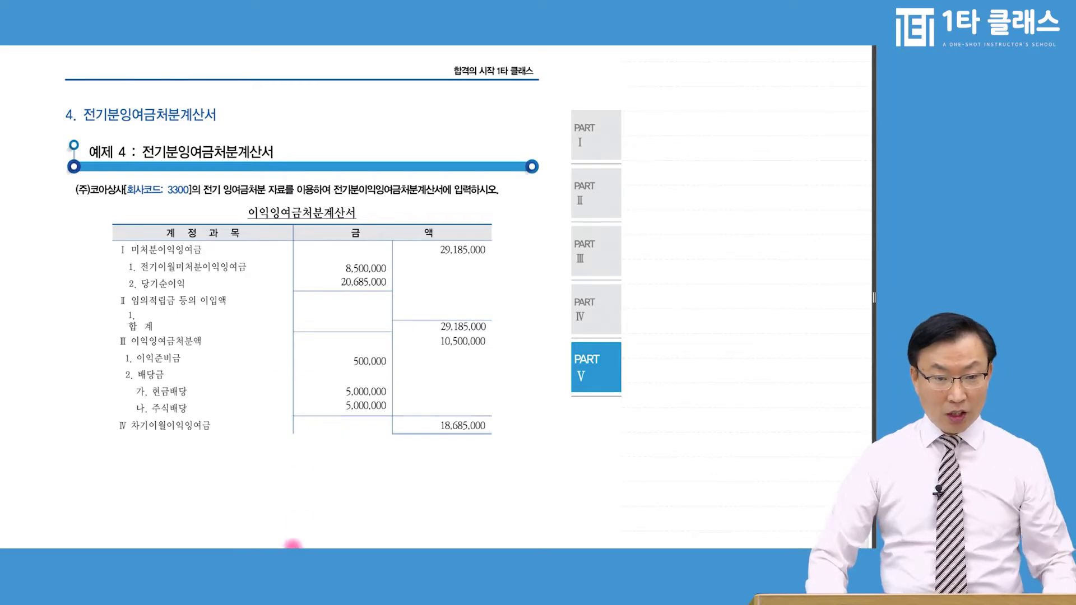
Switch to KcLep and check the 당기순이익 amount in the 전기분손익계산서
key("alt+Tab")
left_click(283, 330)
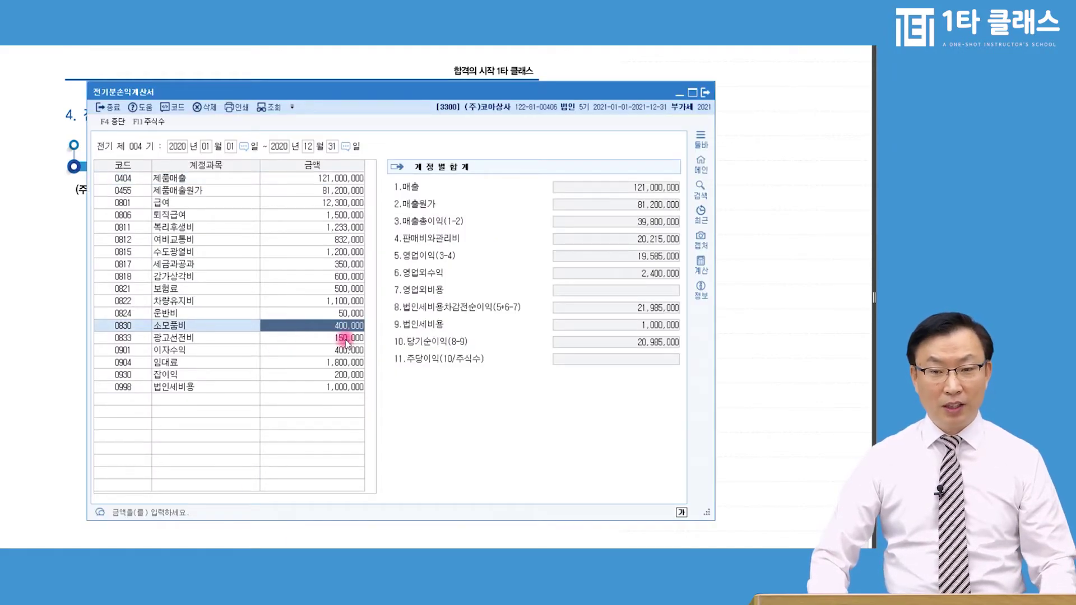
left_click(654, 346)
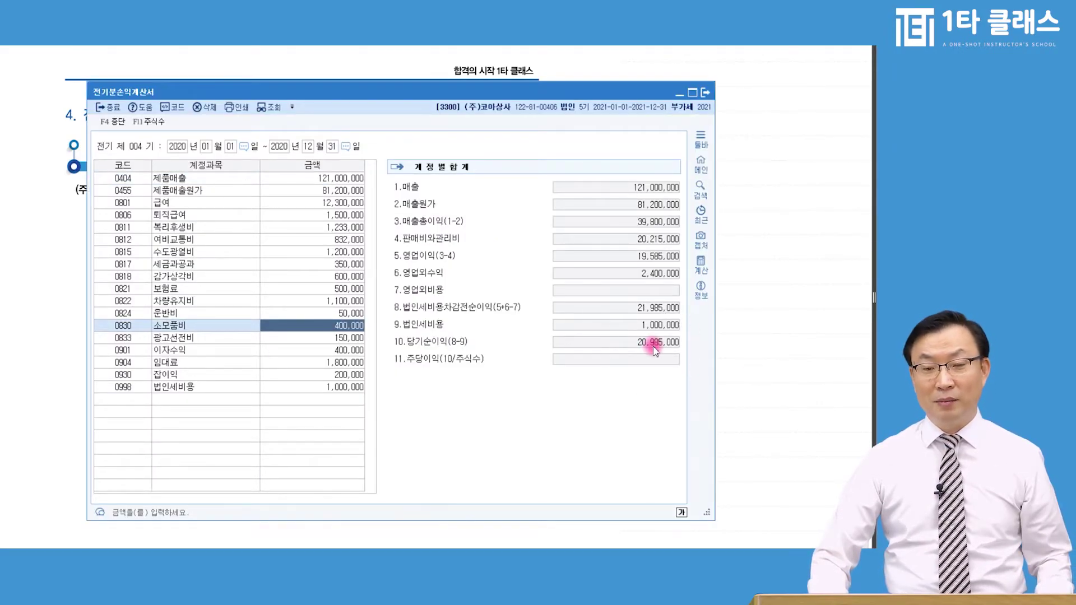
left_click(647, 346)
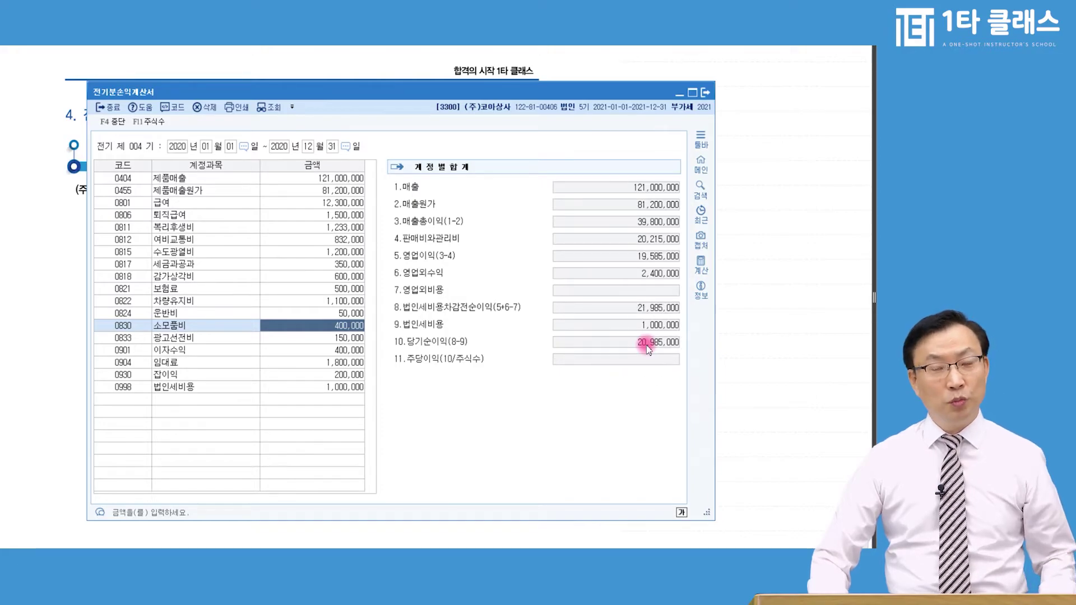
Close the 전기분손익계산서 and open the 전기분잉여금처분계산서
key("Escape")
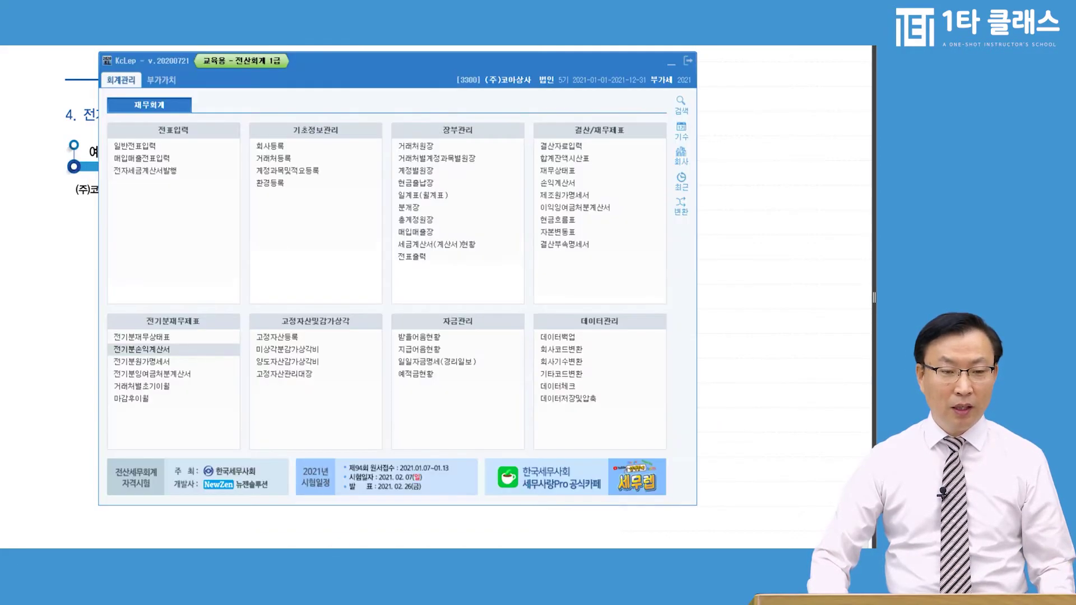
left_click(183, 373)
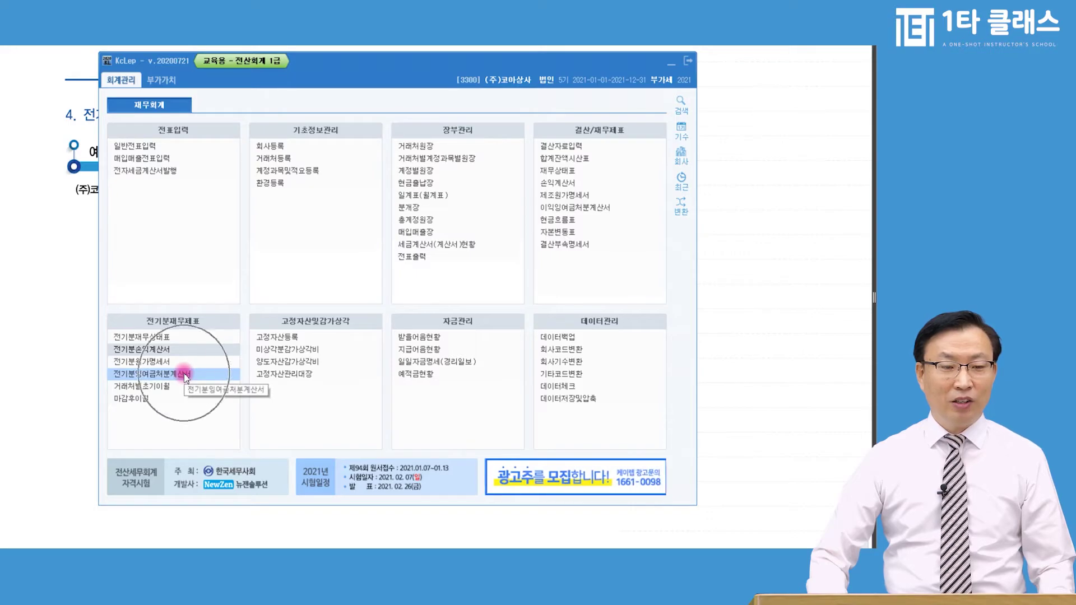
left_click(184, 373)
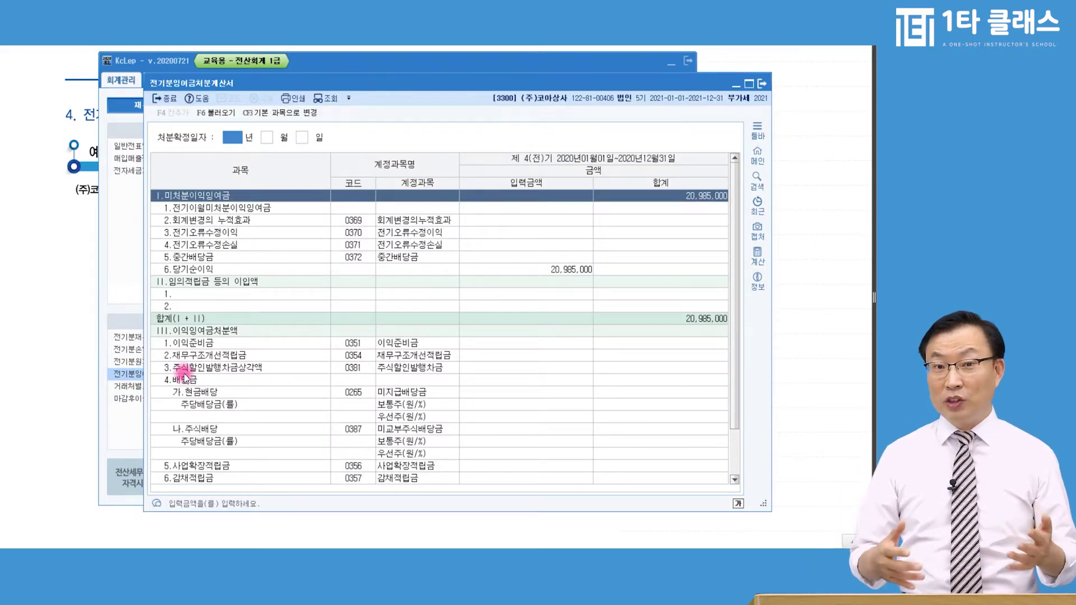
Examine the 처분확정일자 fields and the 6.당기순이익 amount carried into the 전기분잉여금처분계산서
left_click(244, 145)
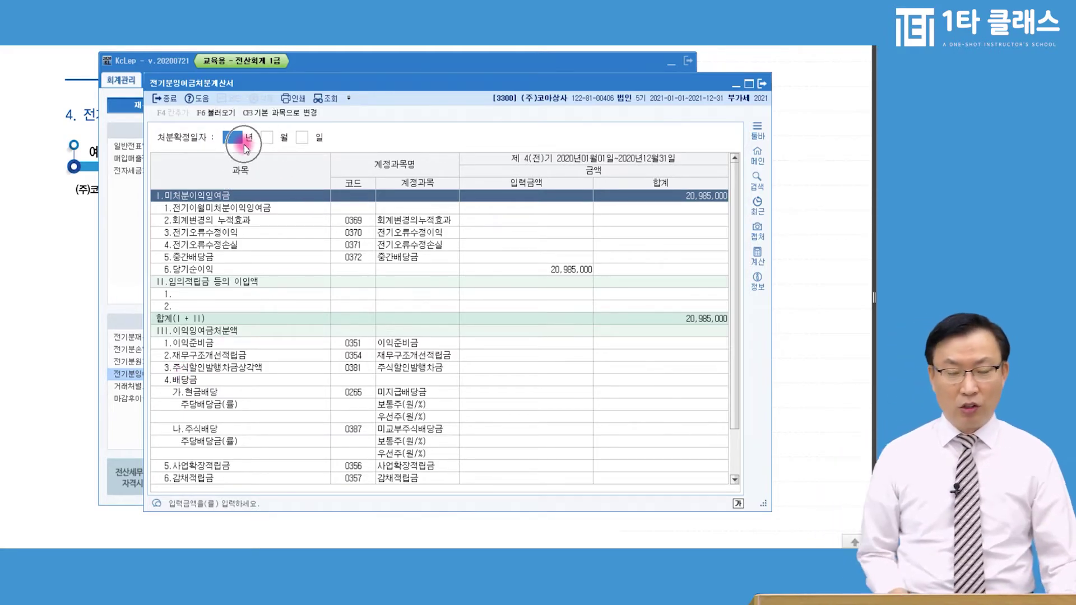
left_click(247, 147)
left_click(250, 151)
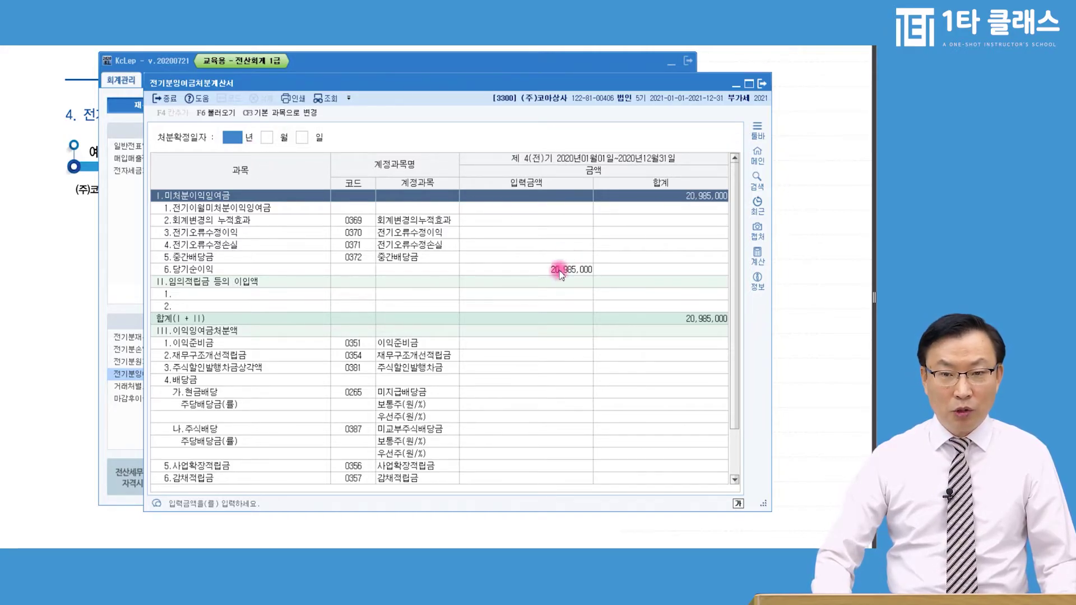
left_click(557, 271)
left_click(555, 273)
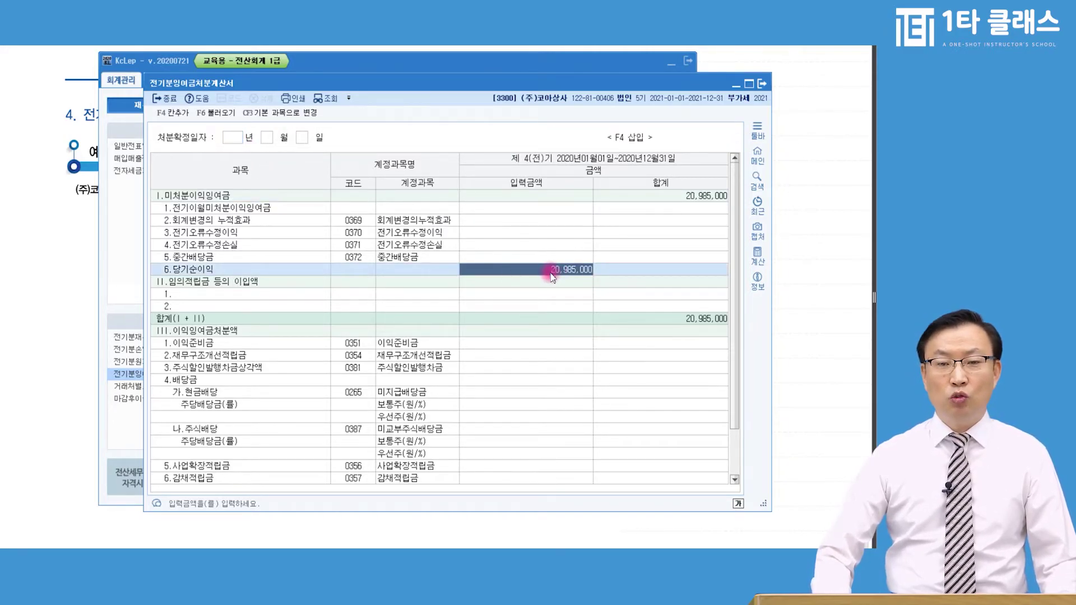
left_click_drag(492, 78, 471, 77)
left_click(493, 270)
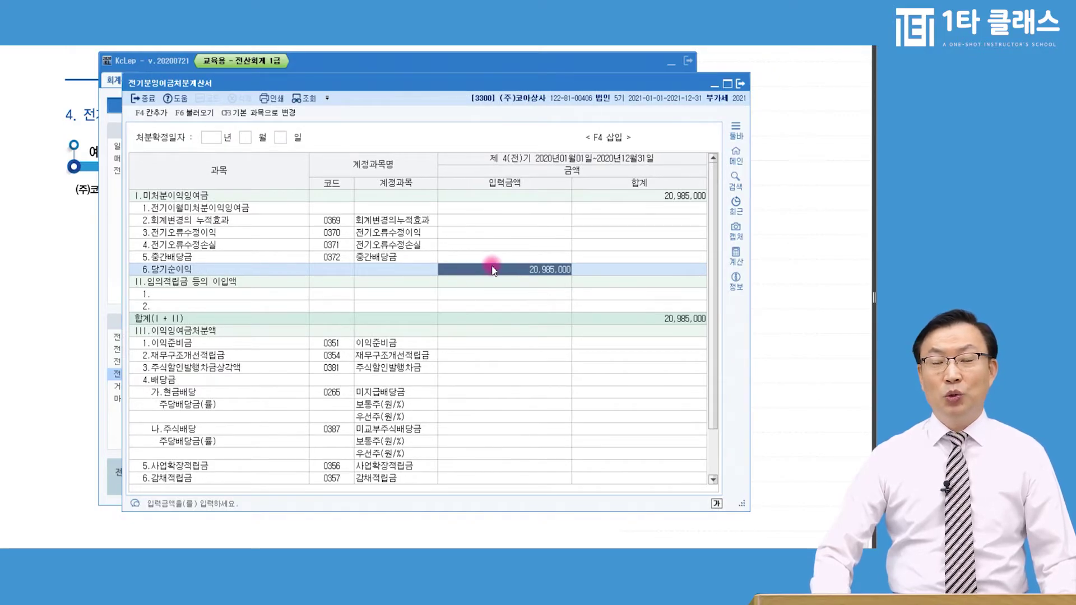
left_click(492, 270)
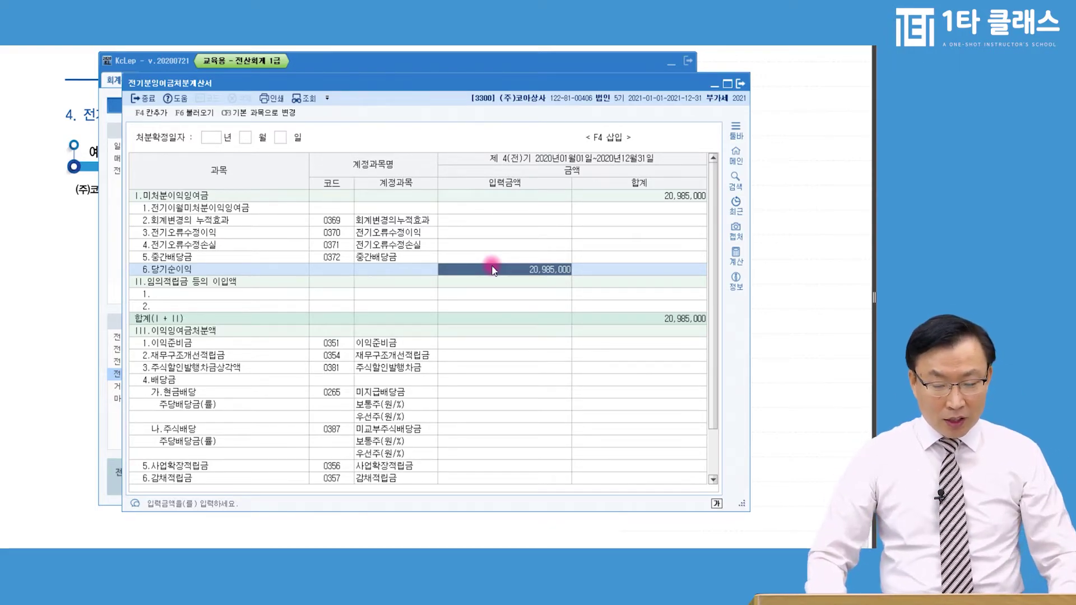
Look up 전기이월미처분이익잉여금 in the textbook's 예제 4 and enter 8,500,000 as its amount in the form
left_click(502, 208)
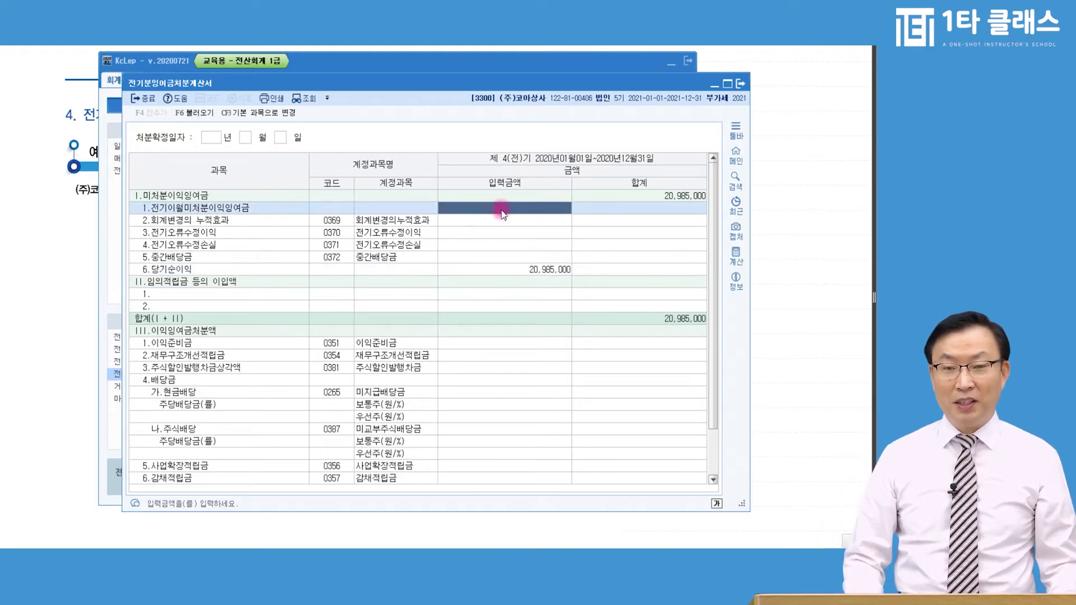
left_click(85, 274)
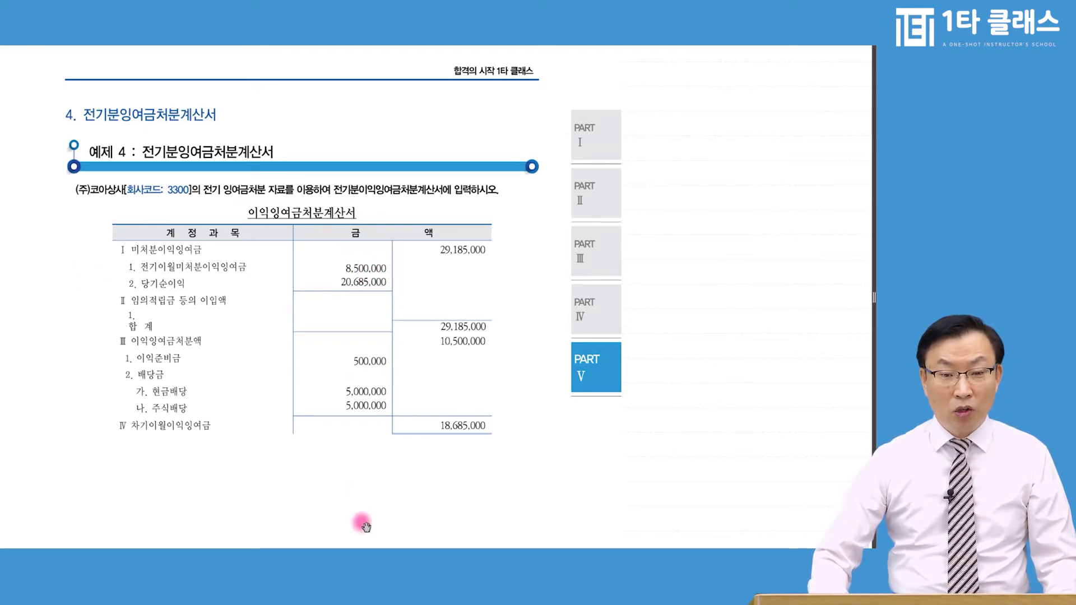
key("alt+Tab")
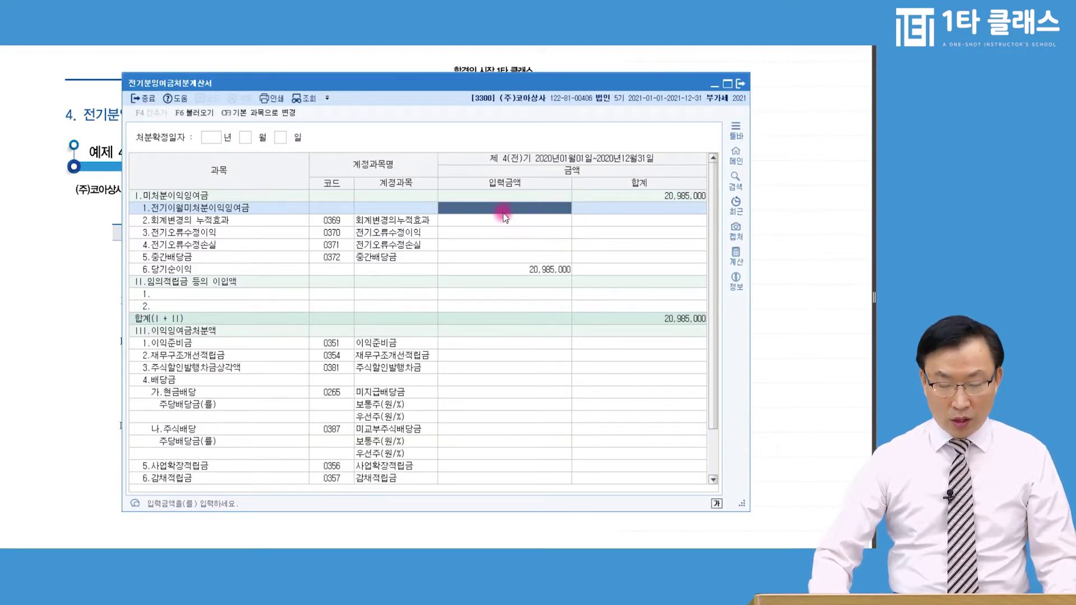
type("8500000")
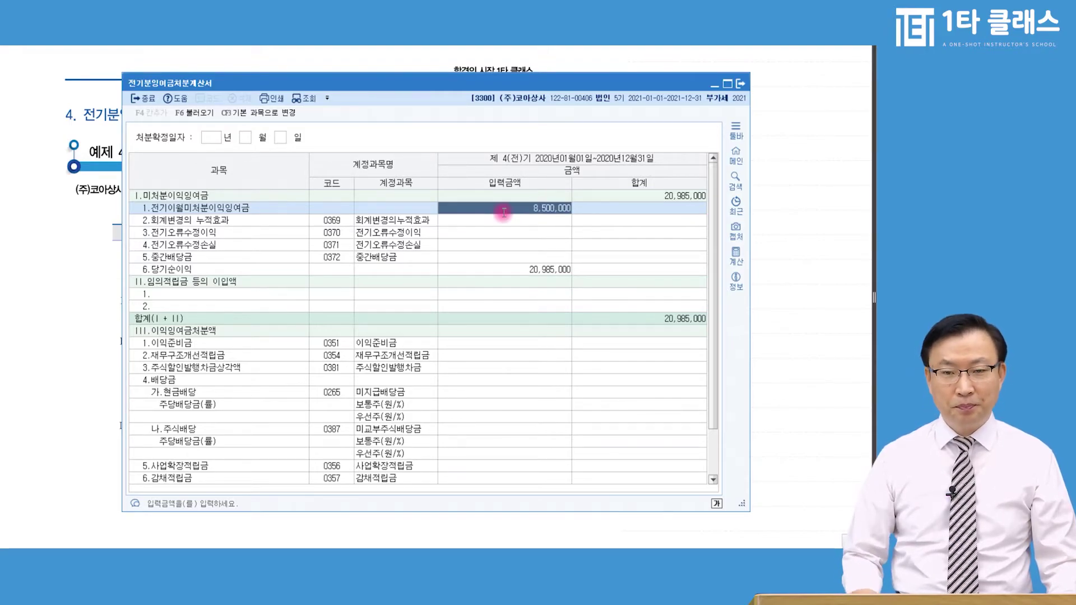
key("Return")
Check the 당기순이익 amount and enter 500,000 for 이익준비금 under III.이익잉여금처분액
left_click(534, 270)
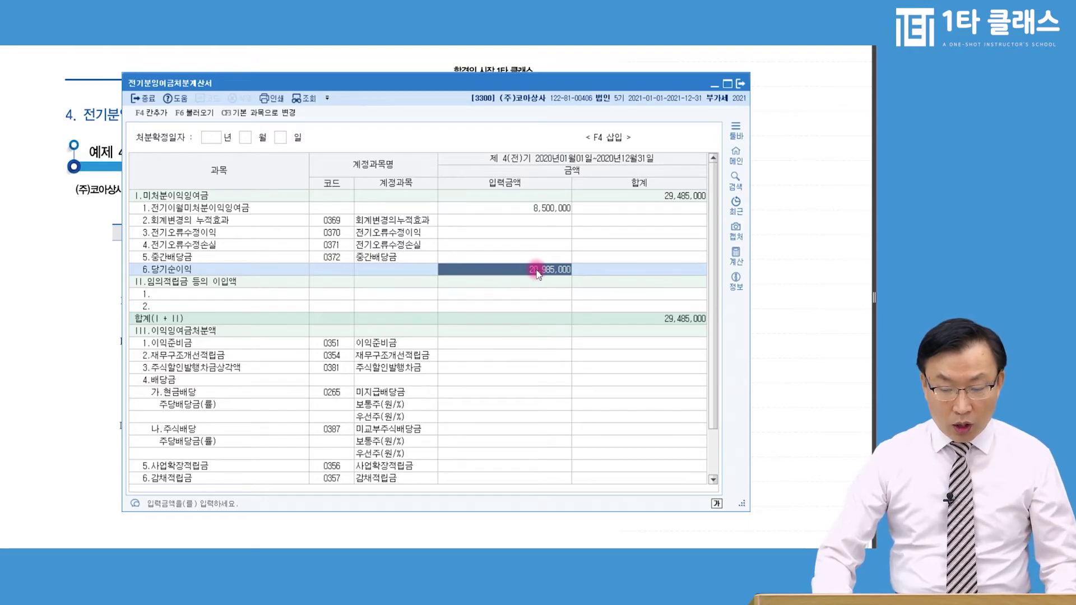
left_click(488, 343)
left_click(178, 335)
left_click(503, 344)
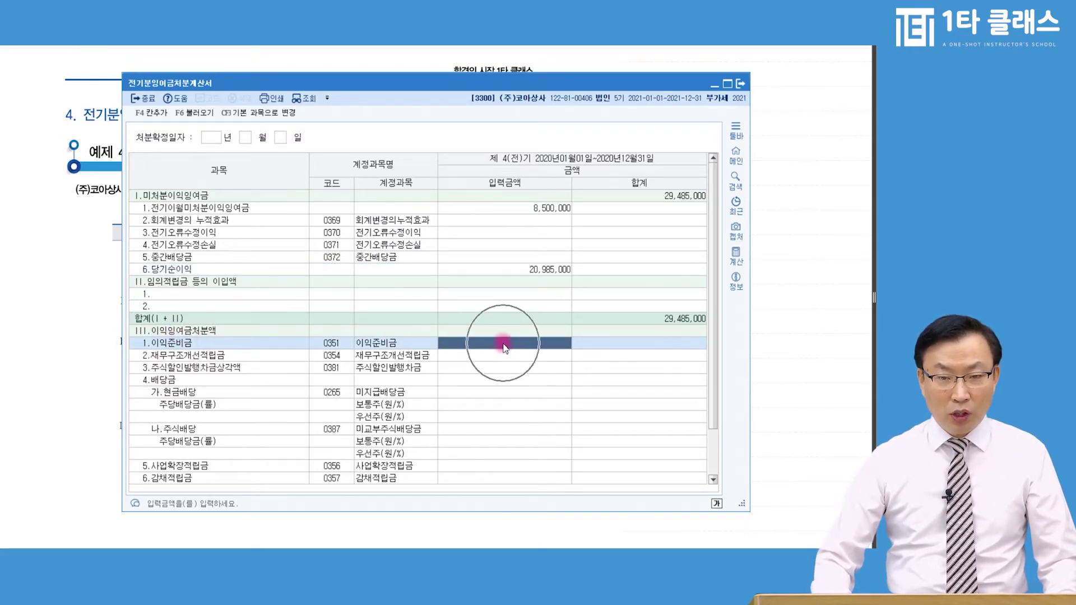
type("5000000")
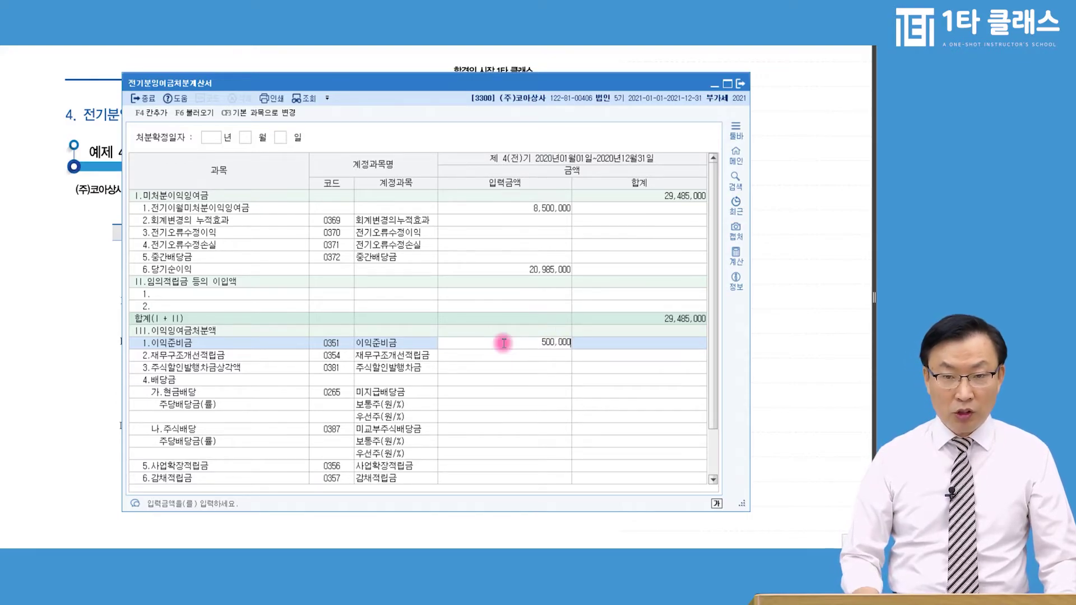
key("Return")
left_click(503, 344)
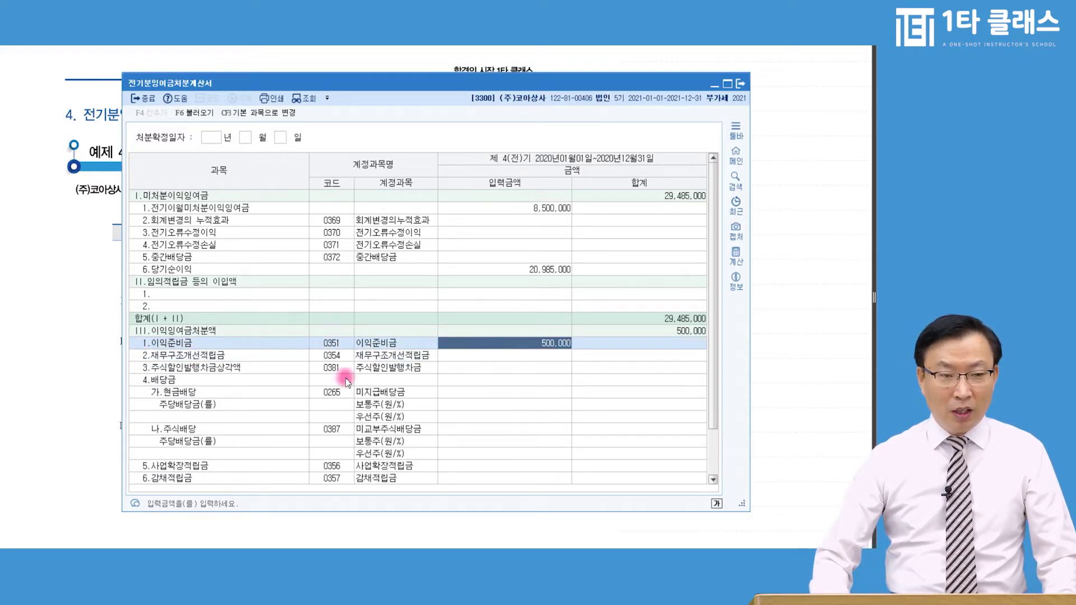
Compare the form's item list, including the 4.배당금 row, with the textbook's 예제 4 statement
left_click(268, 380)
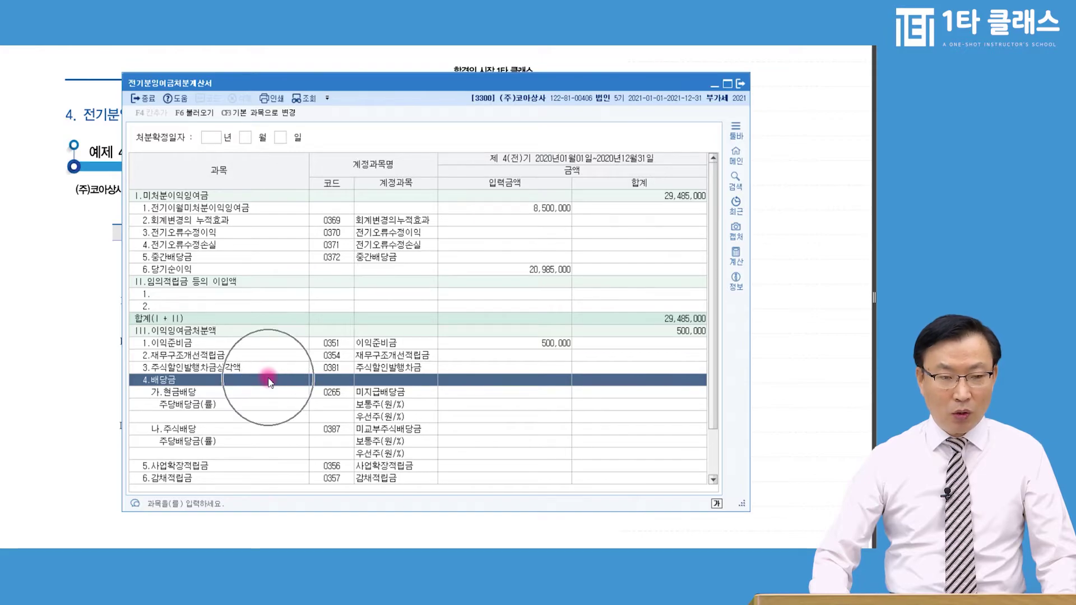
key("alt+Tab")
left_click(141, 376)
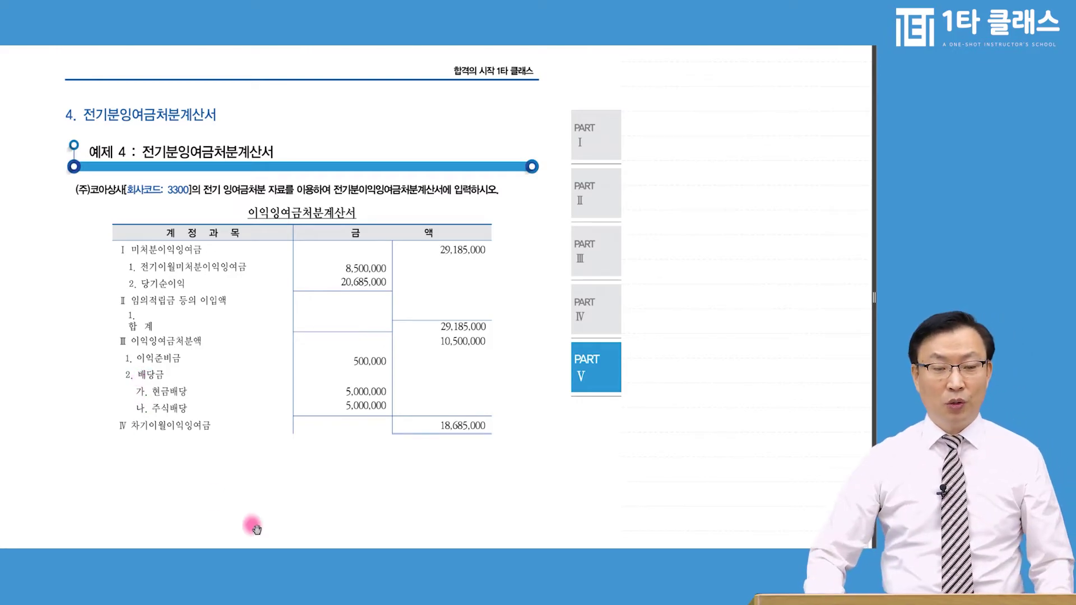
key("alt+Tab")
left_click(181, 221)
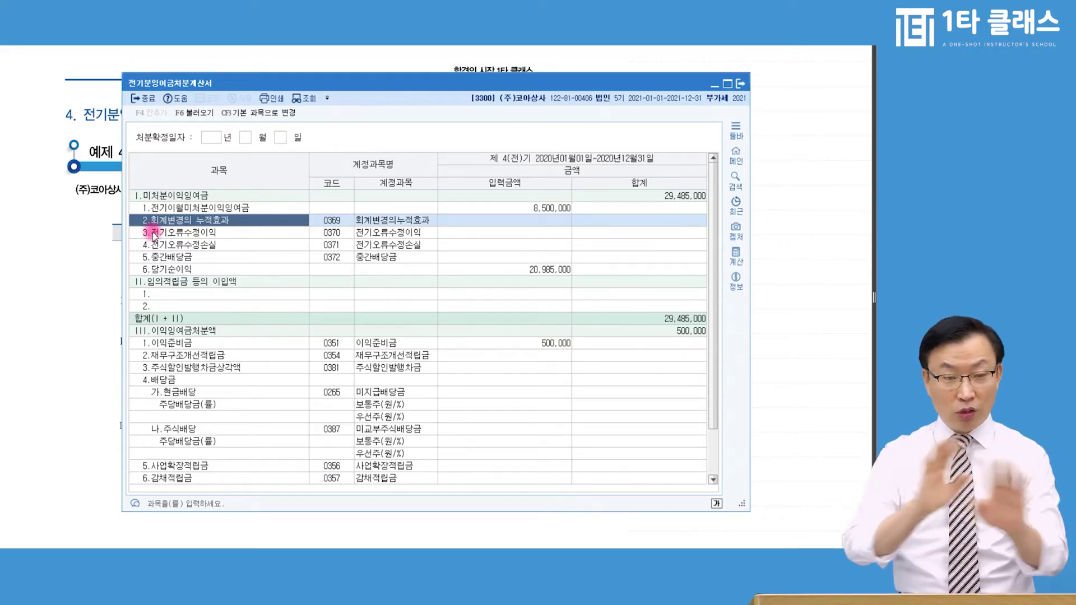
left_click(185, 381)
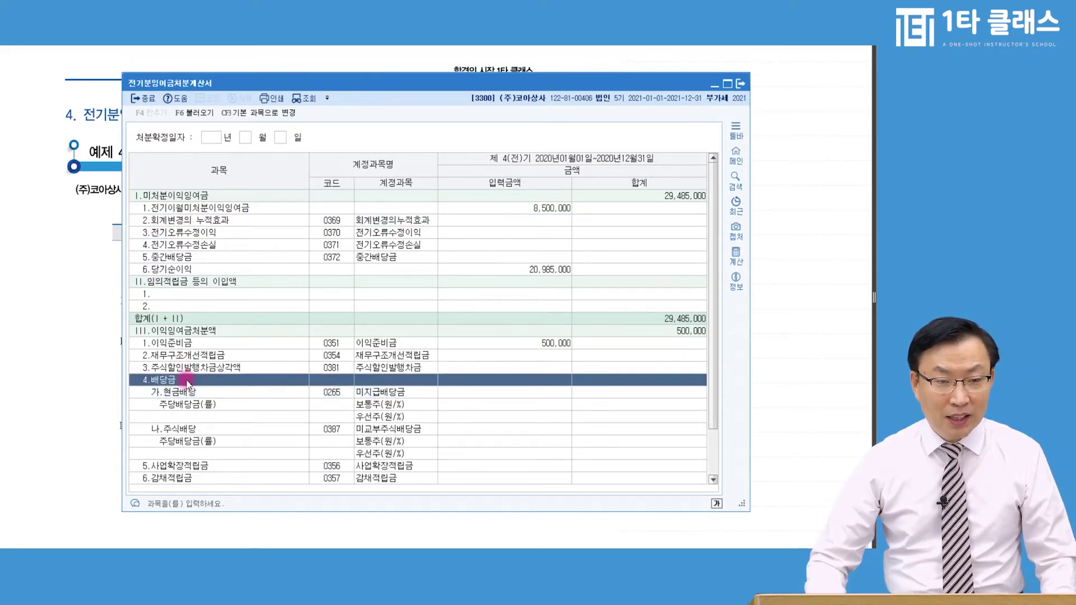
Enter 5,000,000 for 가.현금배당 under 4.배당금
left_click(218, 392)
key("Return")
left_click(471, 394)
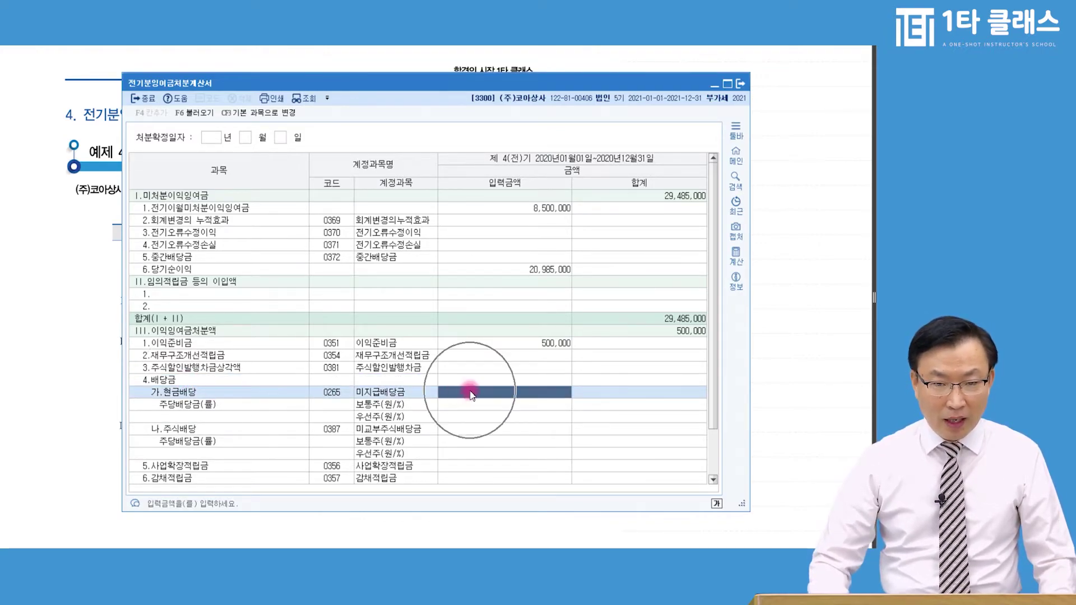
type("5000000")
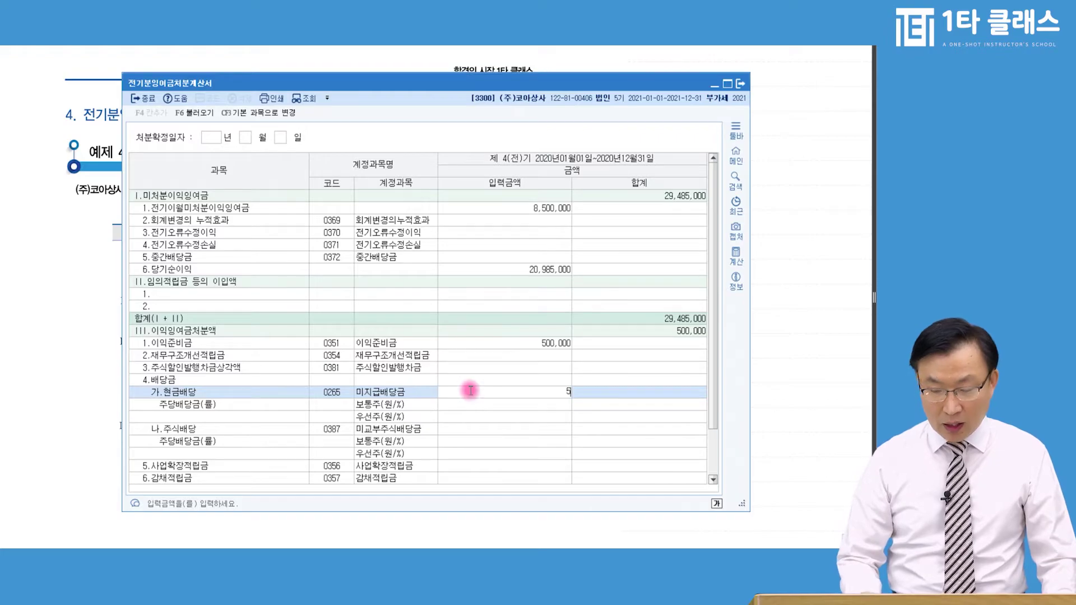
key("Return")
left_click(507, 393)
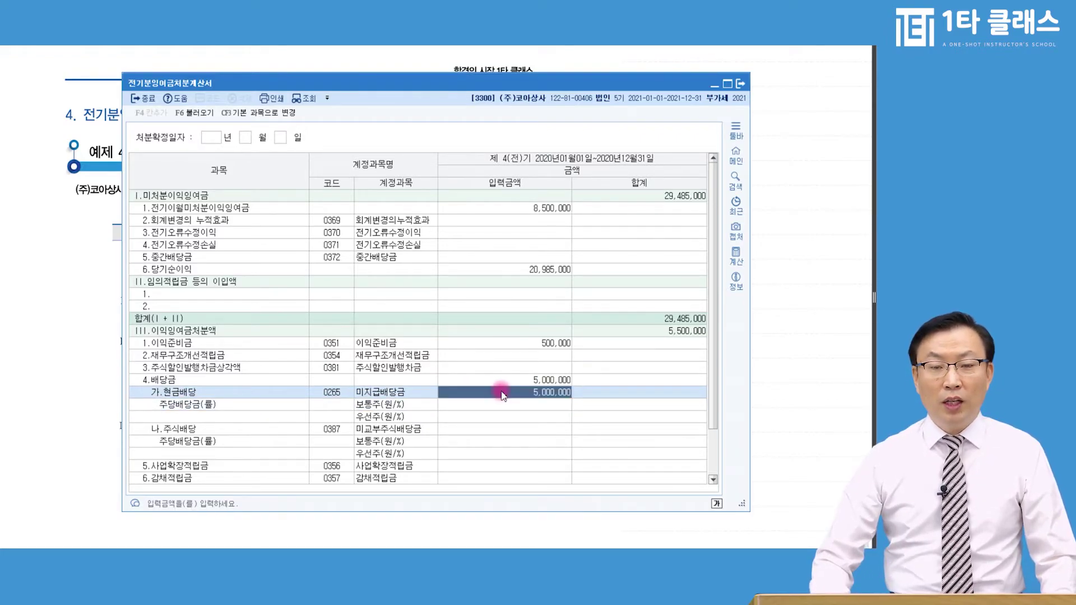
Compare the 이익준비금 amount with the 현금배당 amount
left_click(544, 343)
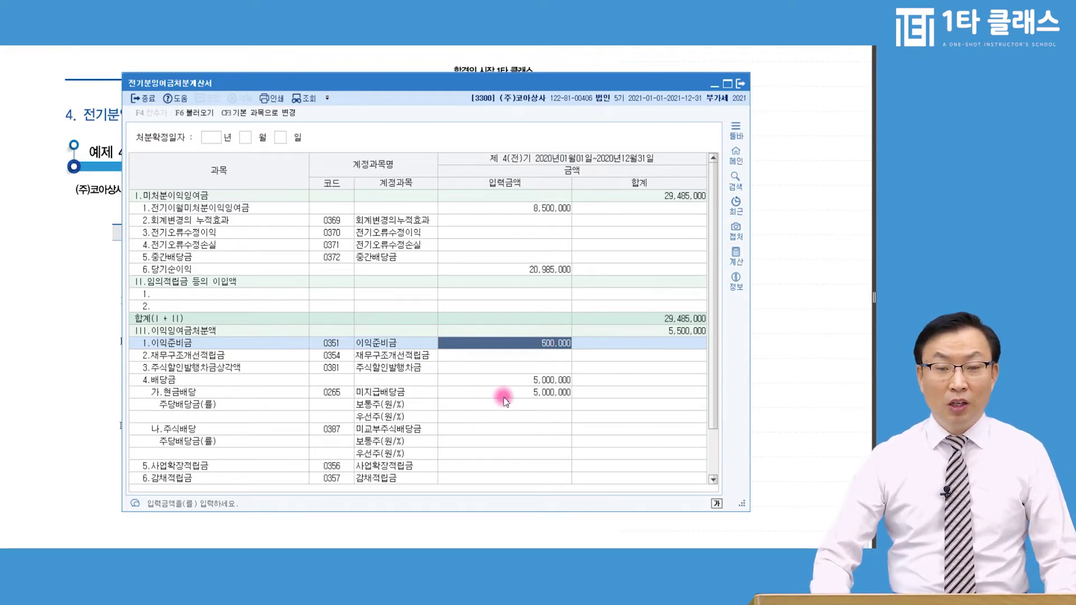
left_click(523, 391)
left_click(551, 343)
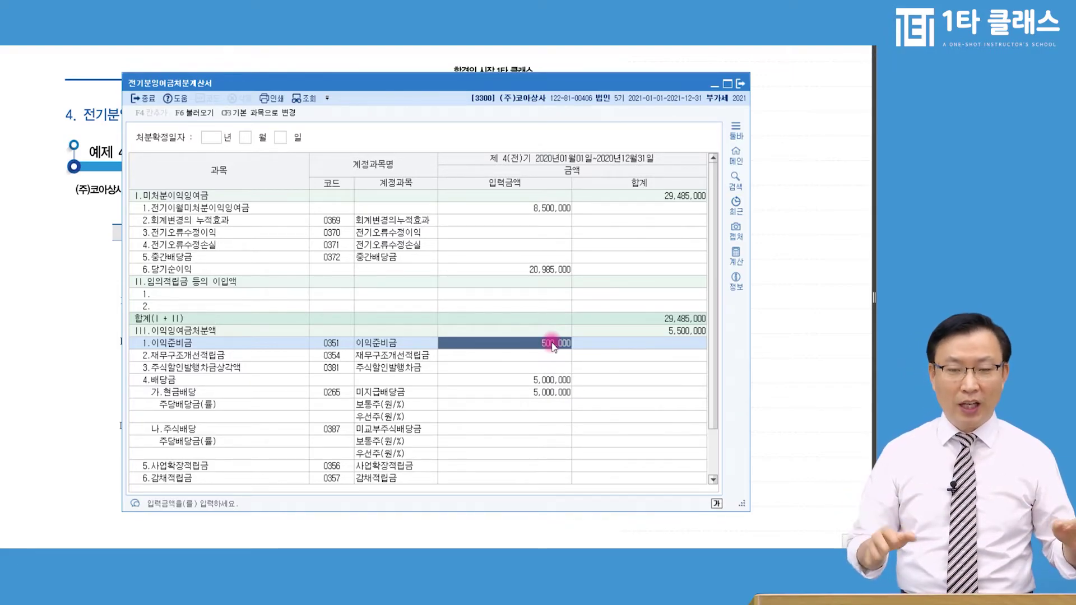
Enter 5,000,000 for 나.주식배당 under 4.배당금
left_click(215, 428)
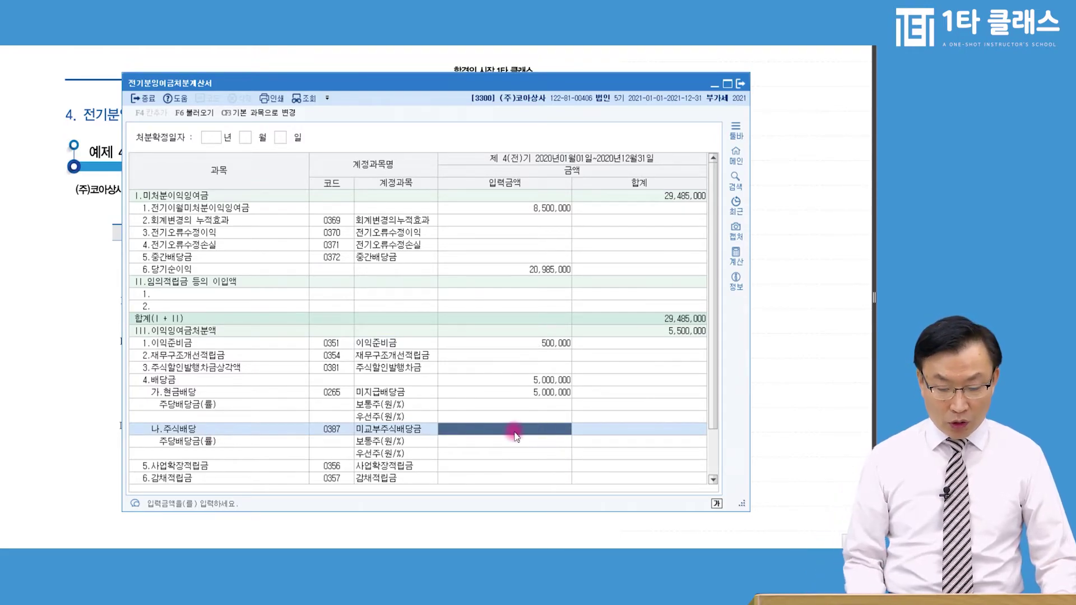
type("5000000")
key("Return")
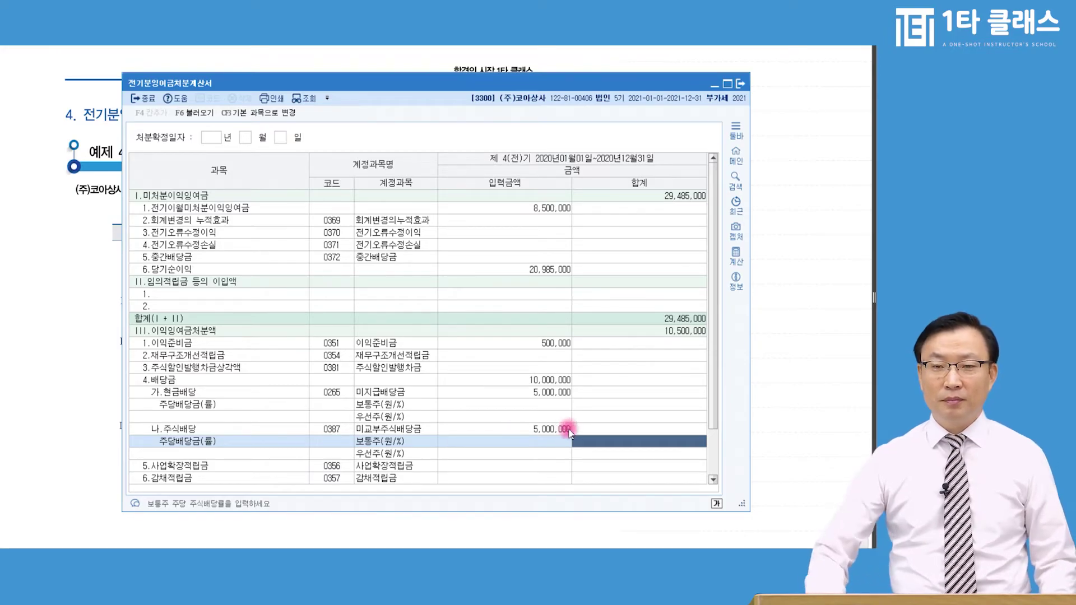
Assign account 0356 사업확장적립금 to the first row under II.임의적립금 등의 이입액, finding it with the term 사업
left_click(203, 285)
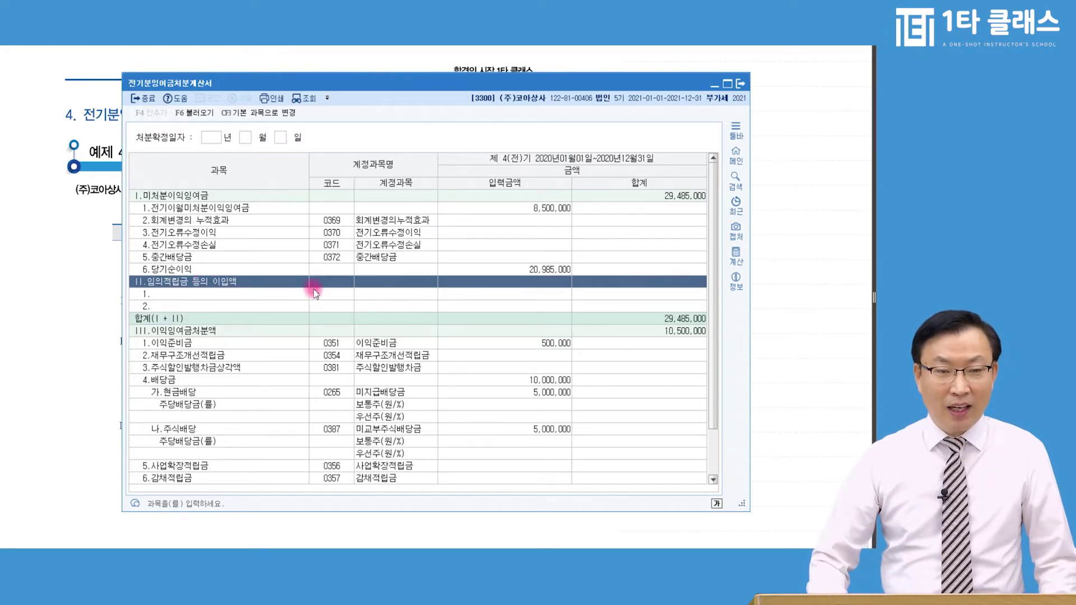
left_click(332, 294)
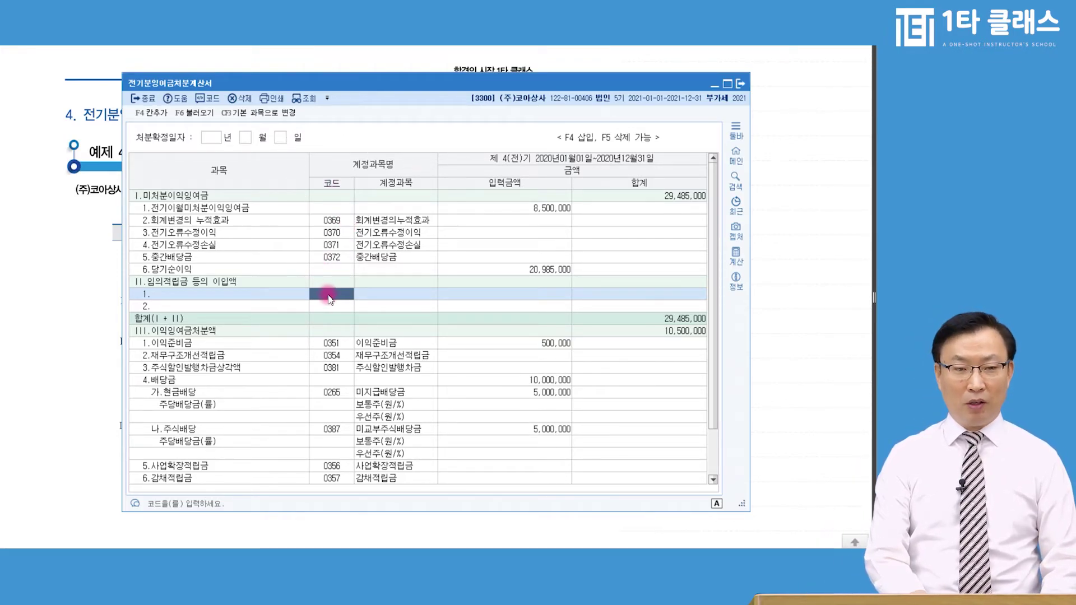
key("F2")
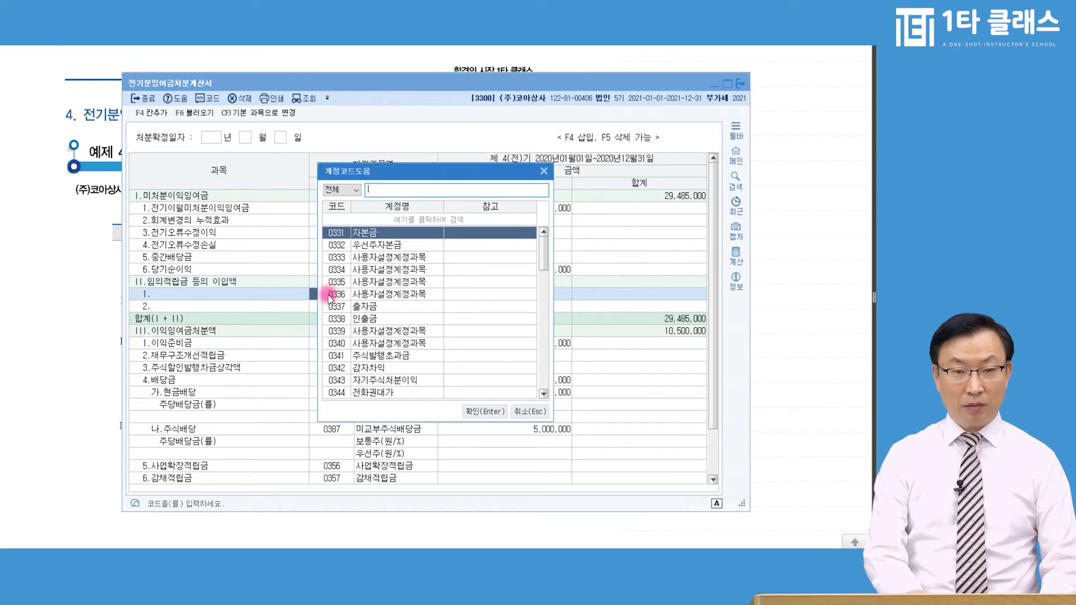
type("사업")
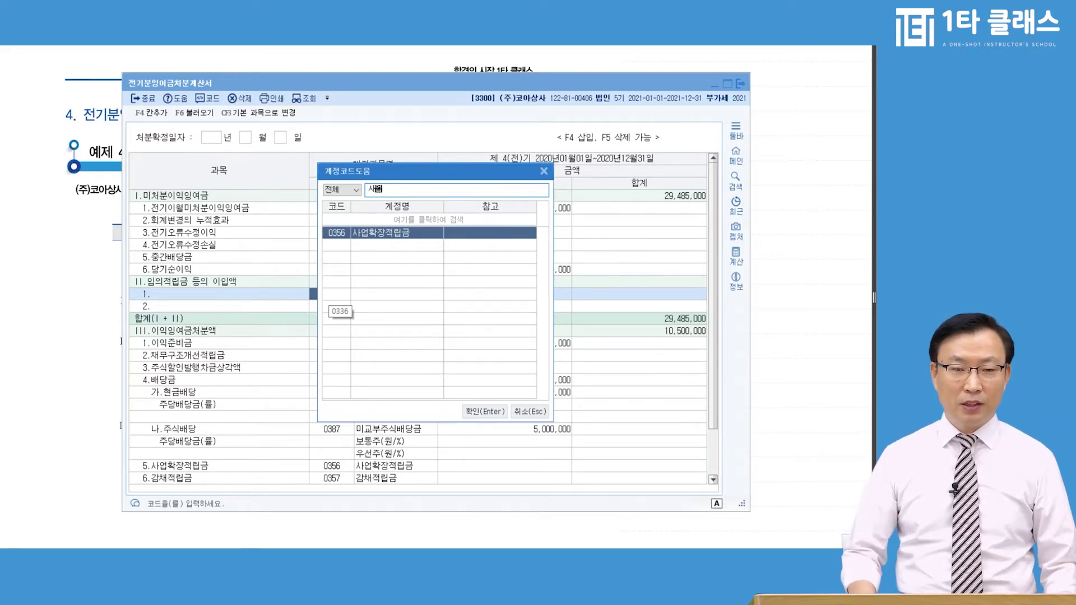
key("Return")
left_click(214, 294)
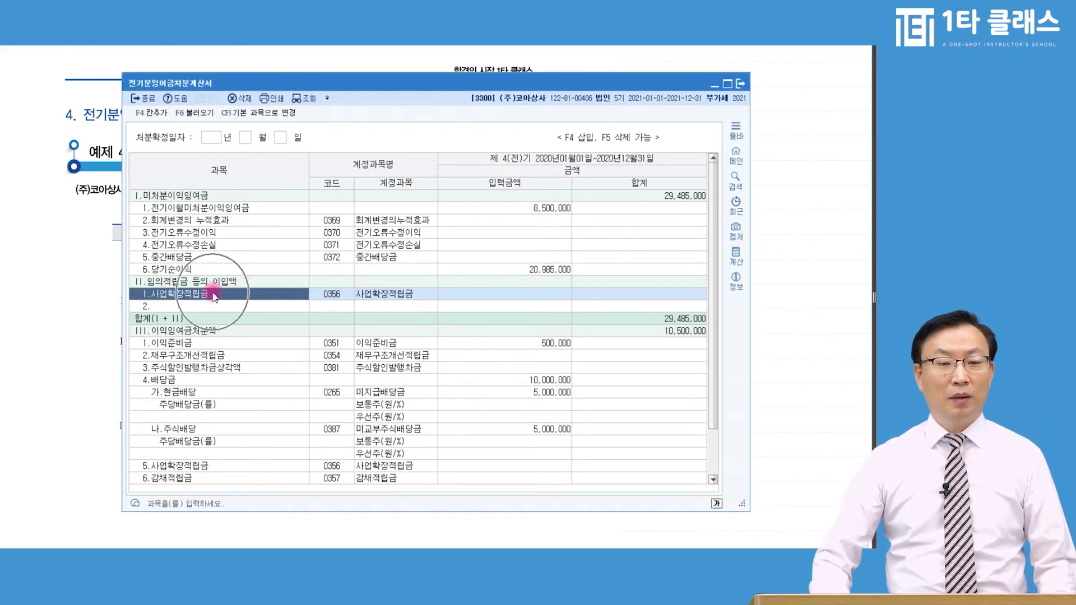
Label the second row under II.임의적립금 등의 이입액 as 배당, and replace that label with 감채
left_click(196, 308)
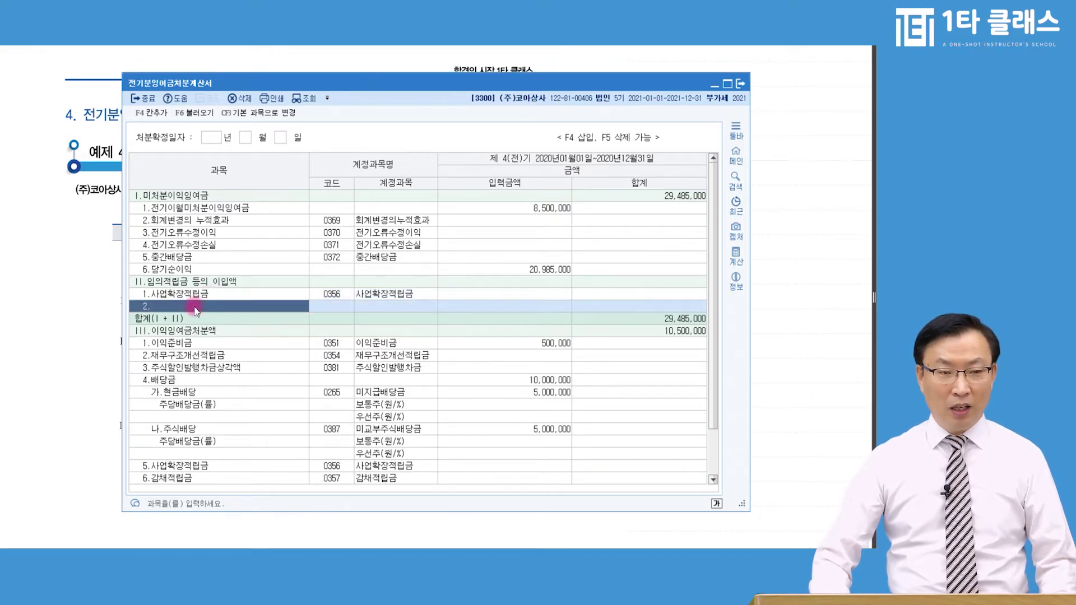
type("배당")
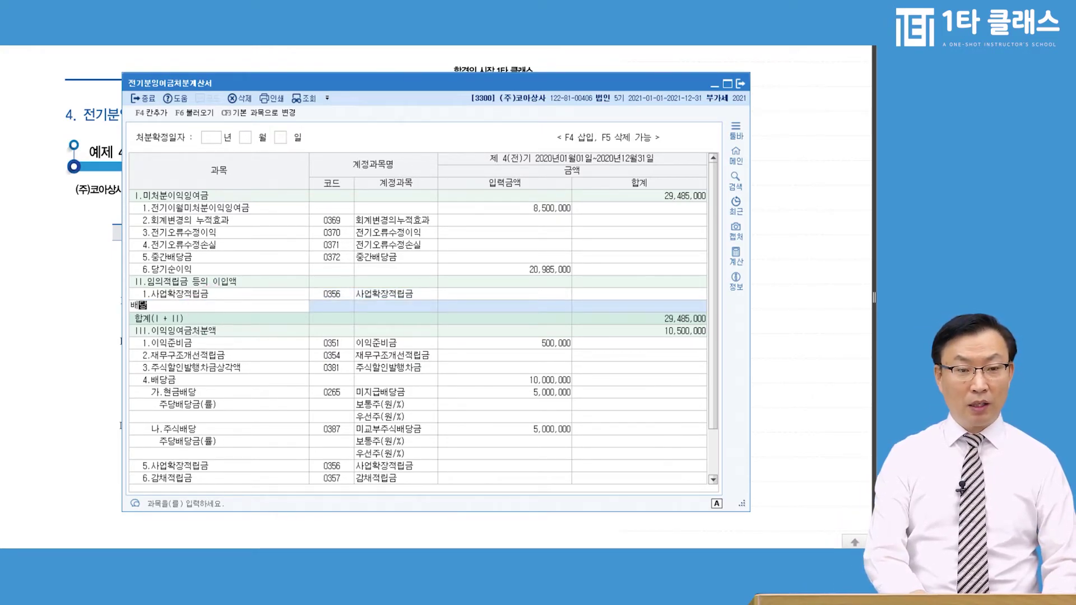
key("Return")
left_click(196, 308)
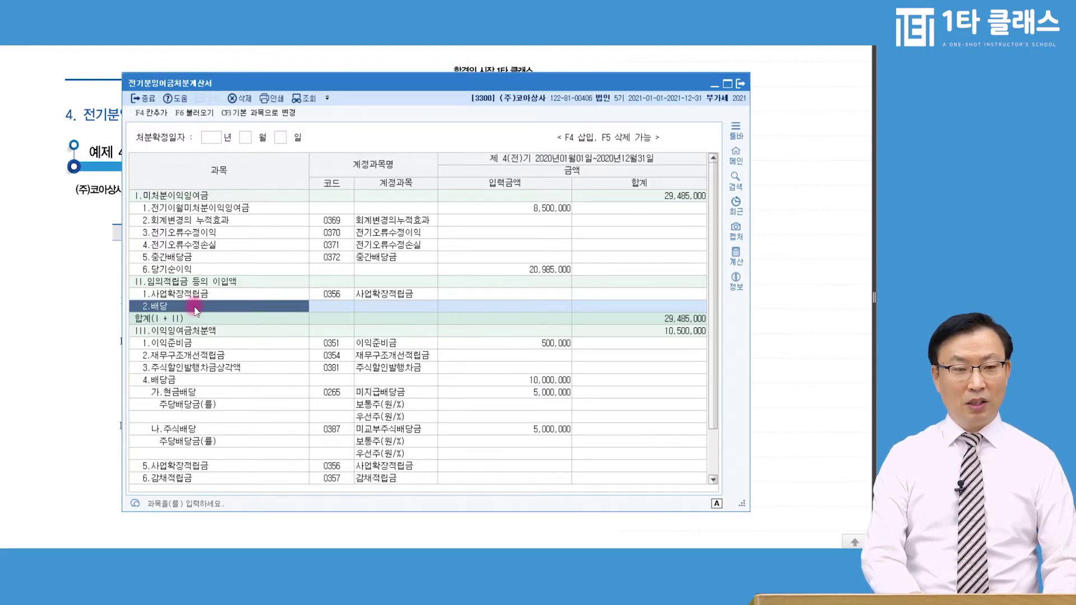
type("감채")
key("Return")
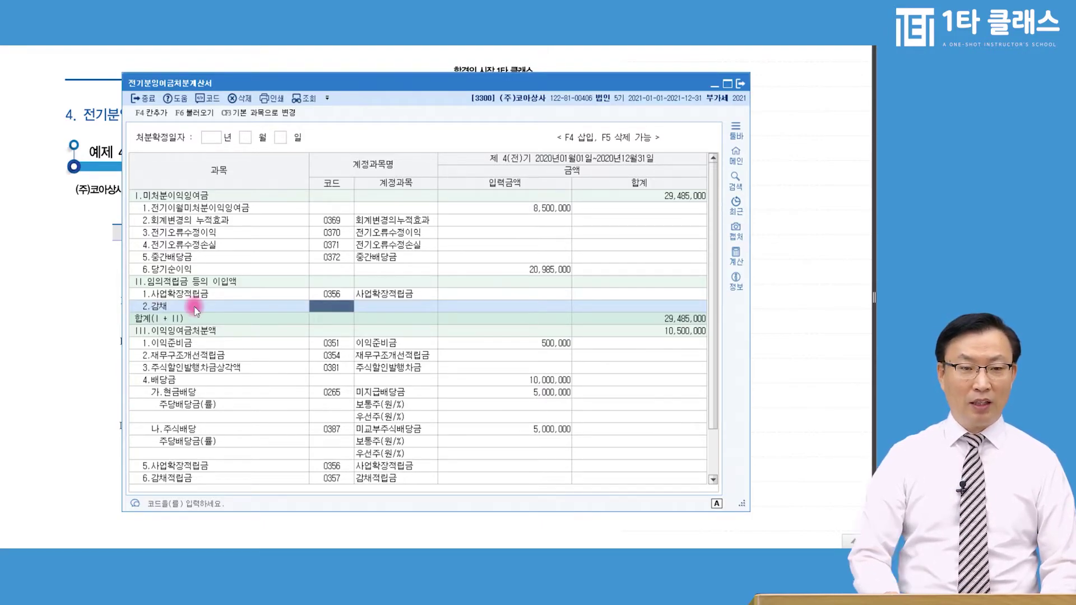
Assign account 0358 배당평균적립금 to the 감채 row, finding it with the term 배당
key("F2")
type("ㅂ")
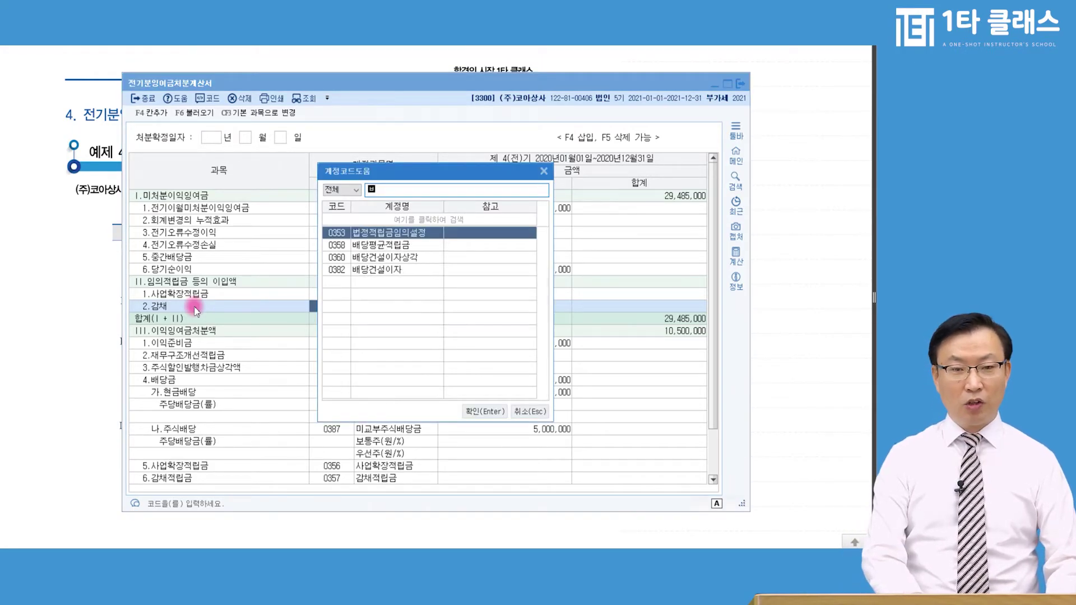
type("ㅐ당")
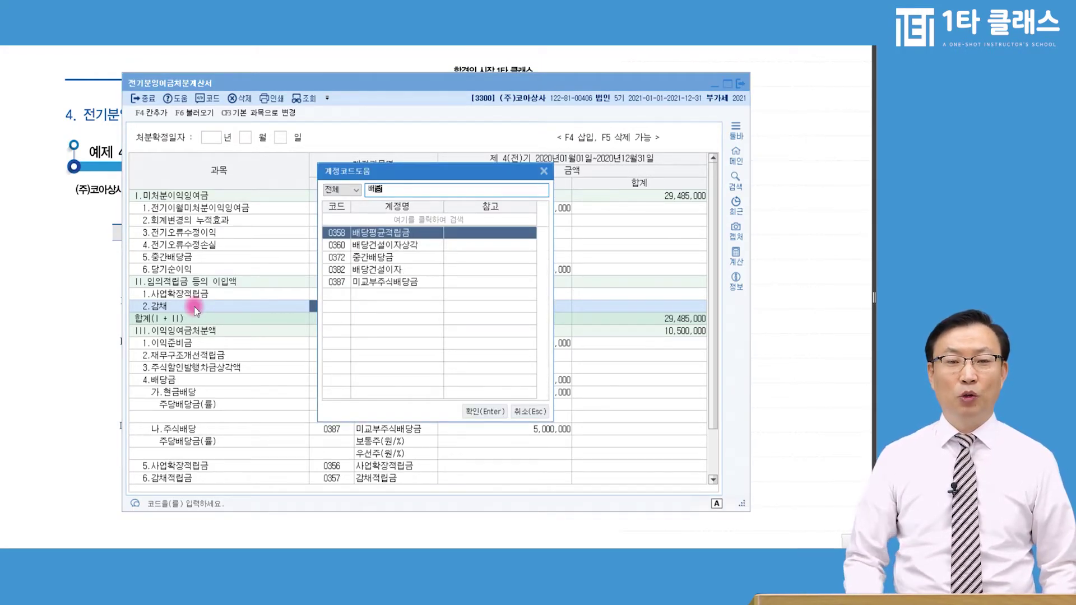
key("Return")
left_click(345, 306)
left_click(332, 294)
left_click(336, 307)
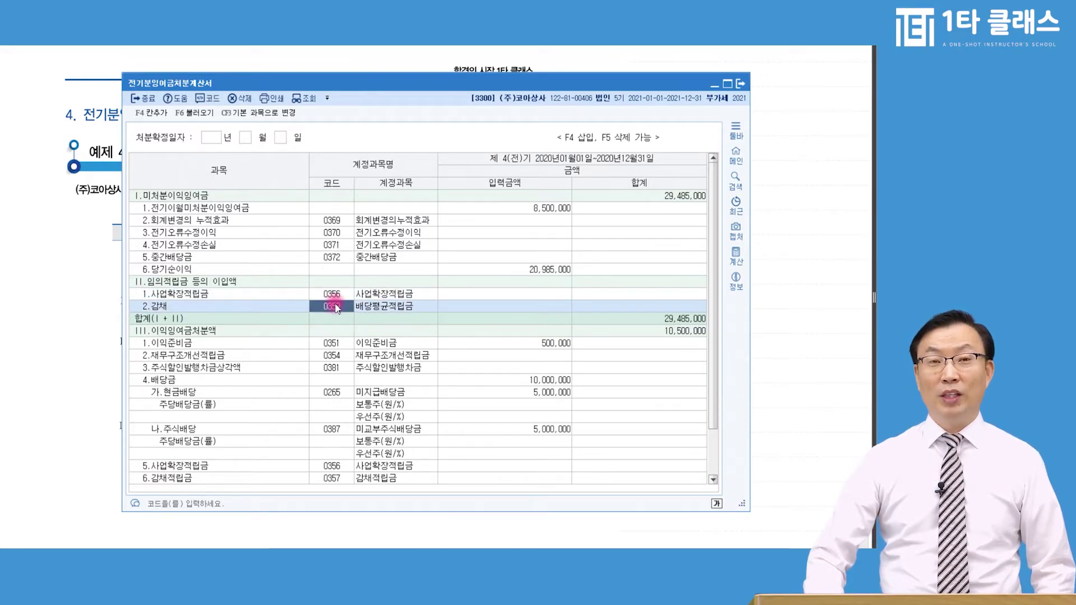
Delete the 사업확장적립금 and 감채 rows under II.임의적립금 등의 이입액
left_click(253, 297)
left_click(249, 309)
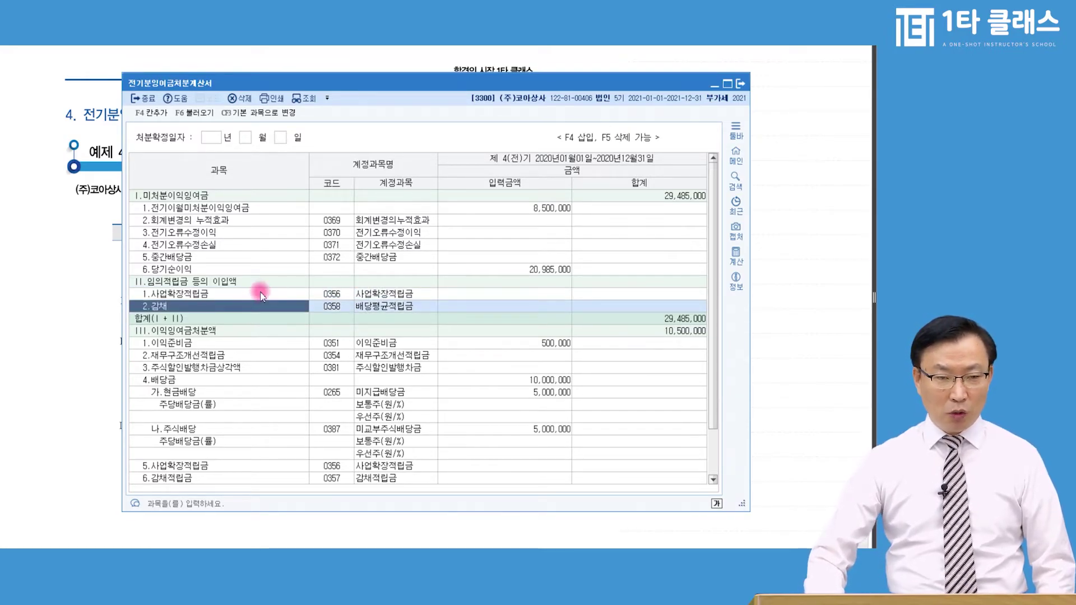
left_click(260, 295)
key("F5")
key("Return")
key("F5")
key("Return")
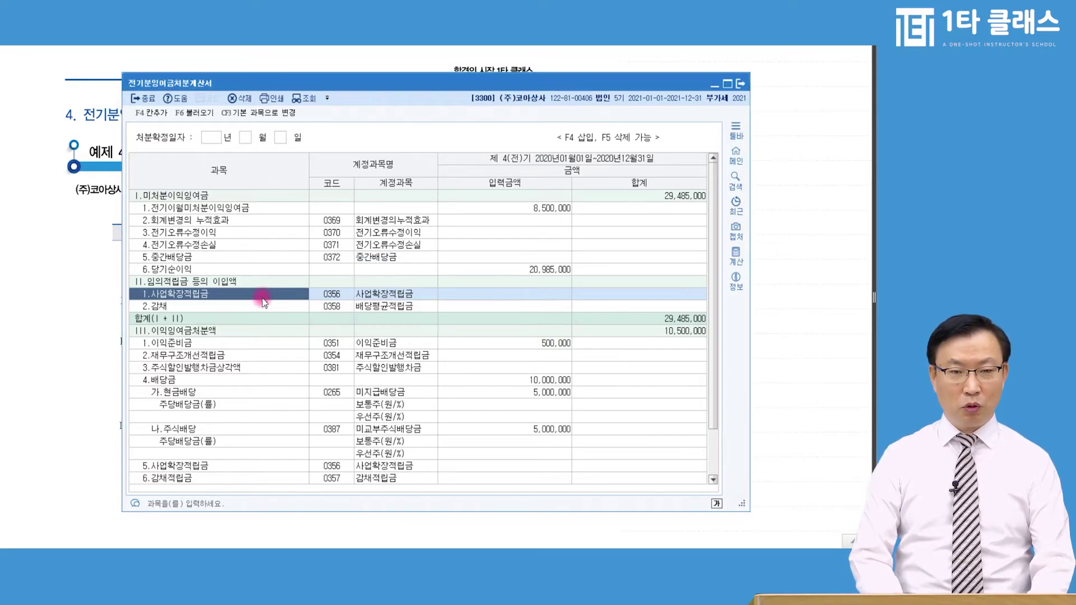
key("F5")
key("Left")
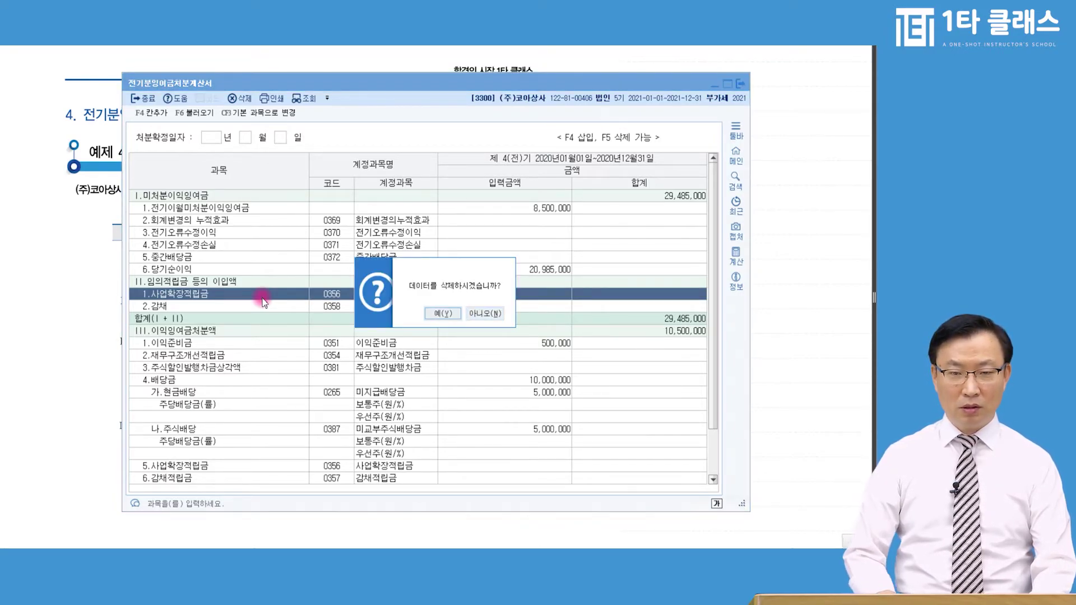
key("Return")
key("F5")
key("Left")
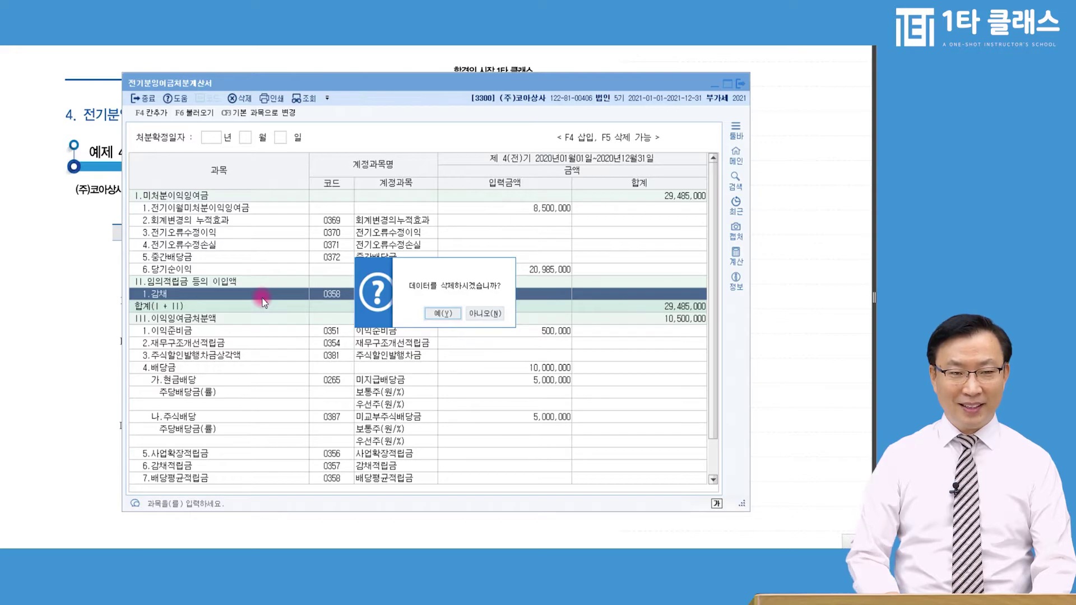
key("Return")
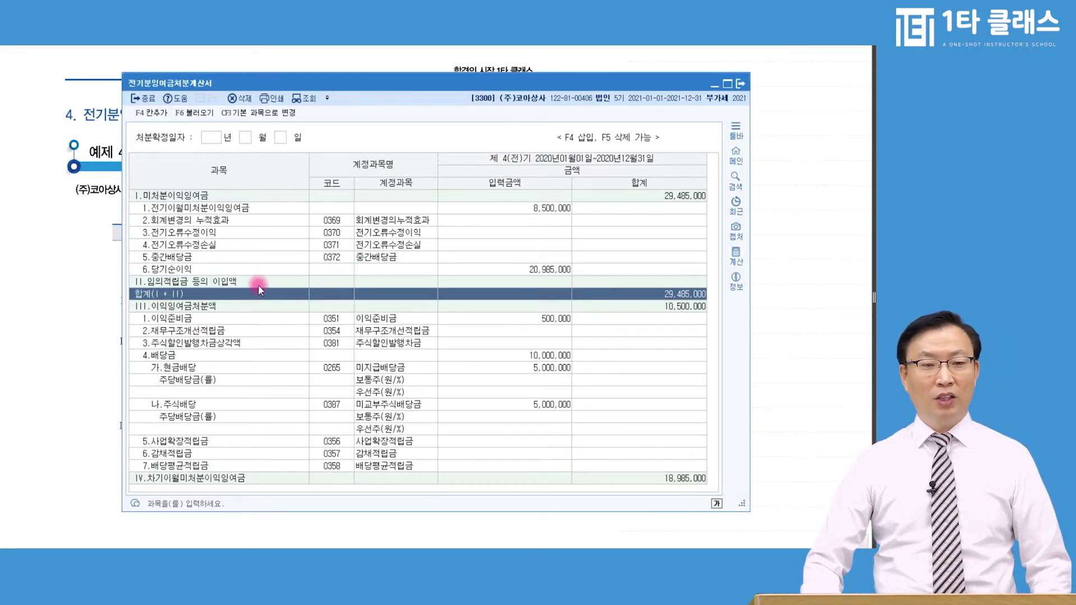
Insert two blank rows under II.임의적립금 등의 이입액
left_click(185, 295)
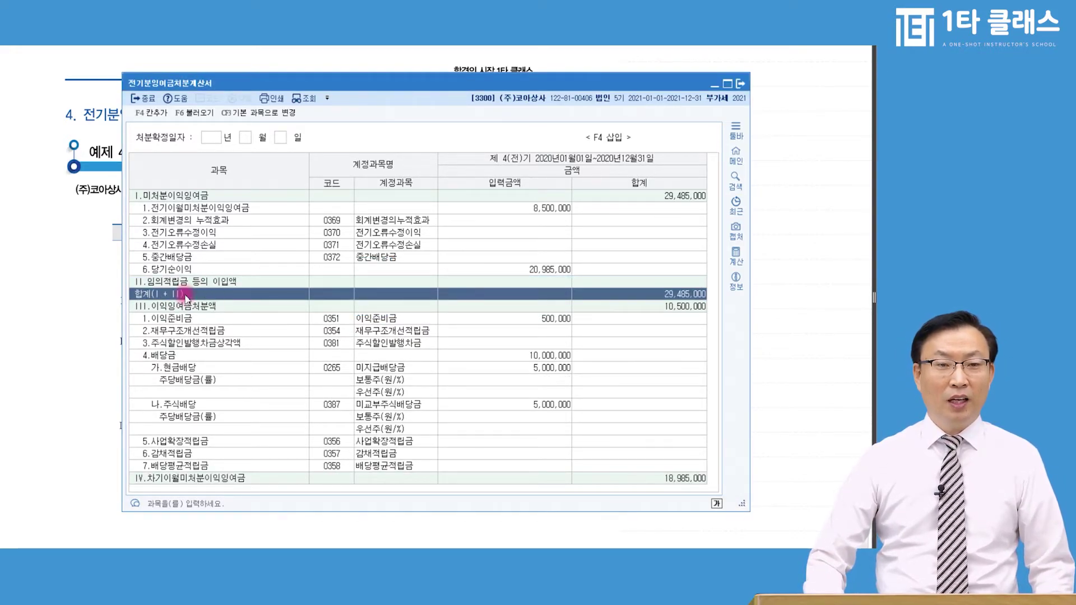
left_click(150, 113)
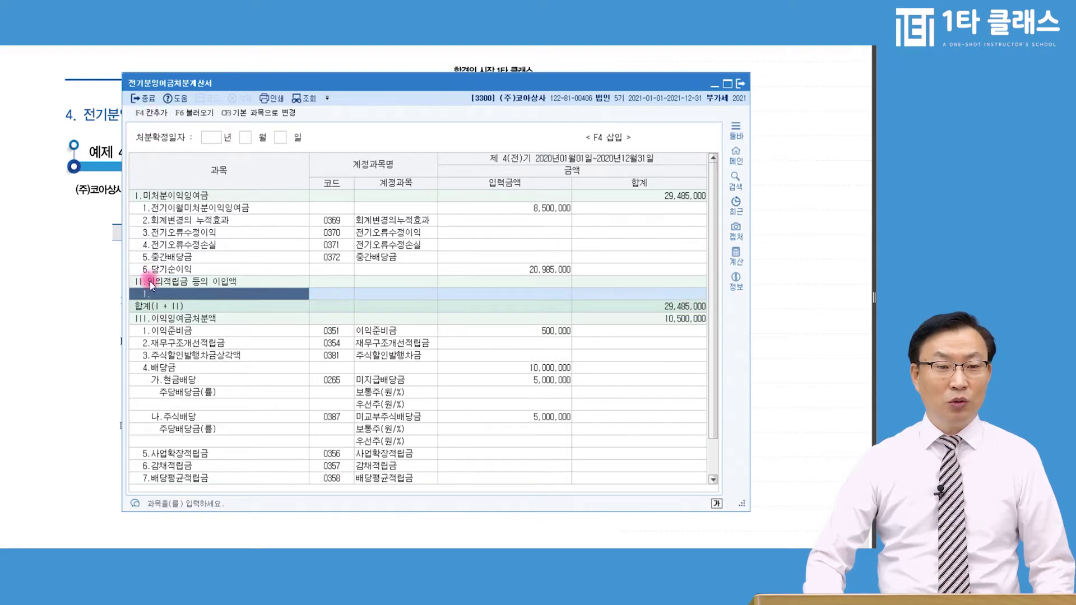
left_click(151, 113)
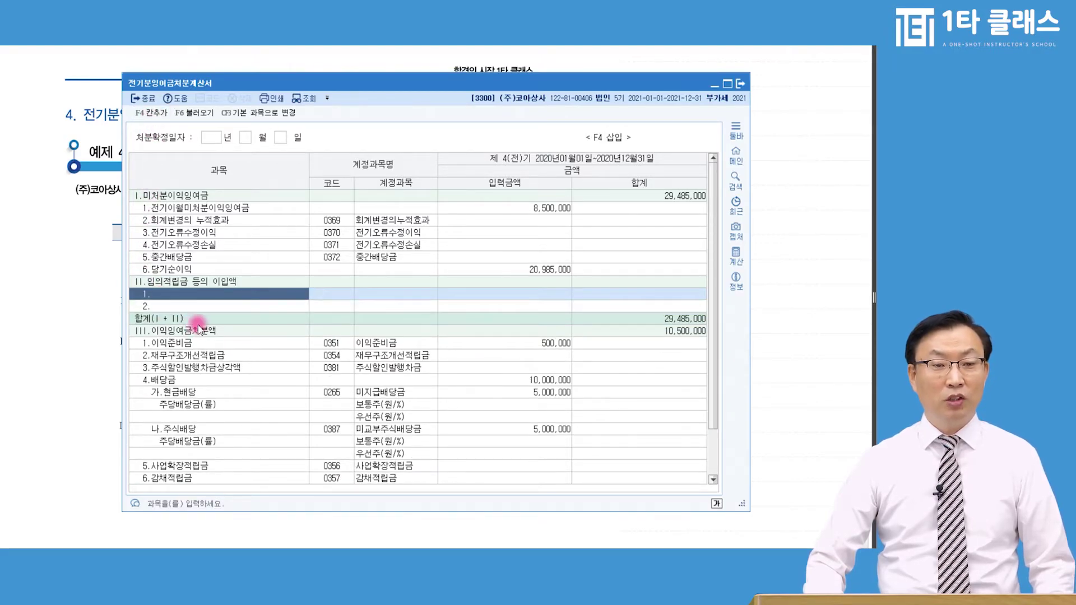
left_click(218, 307)
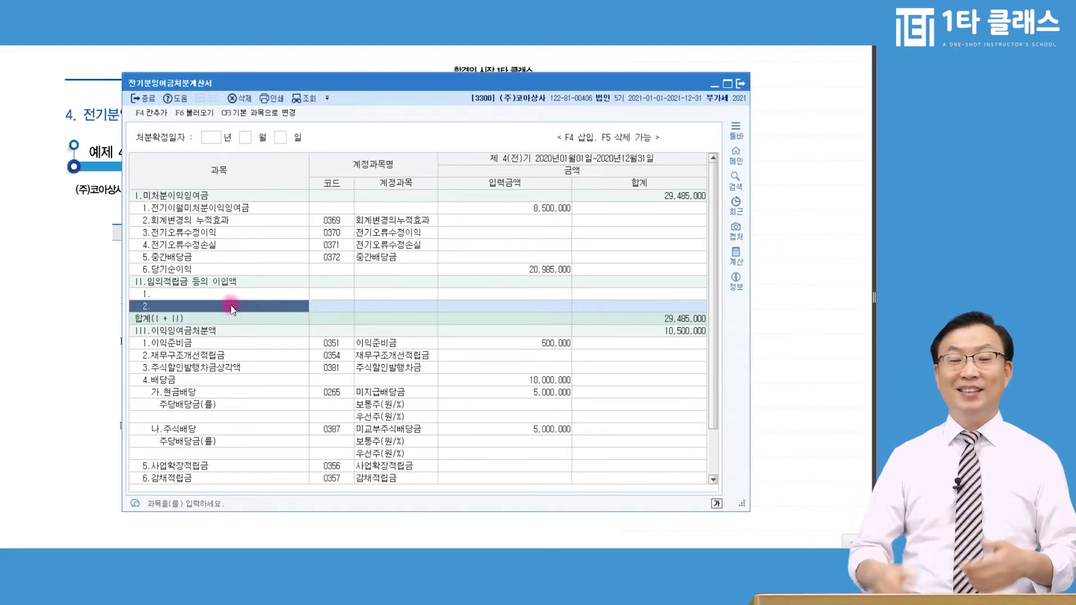
left_click(346, 292)
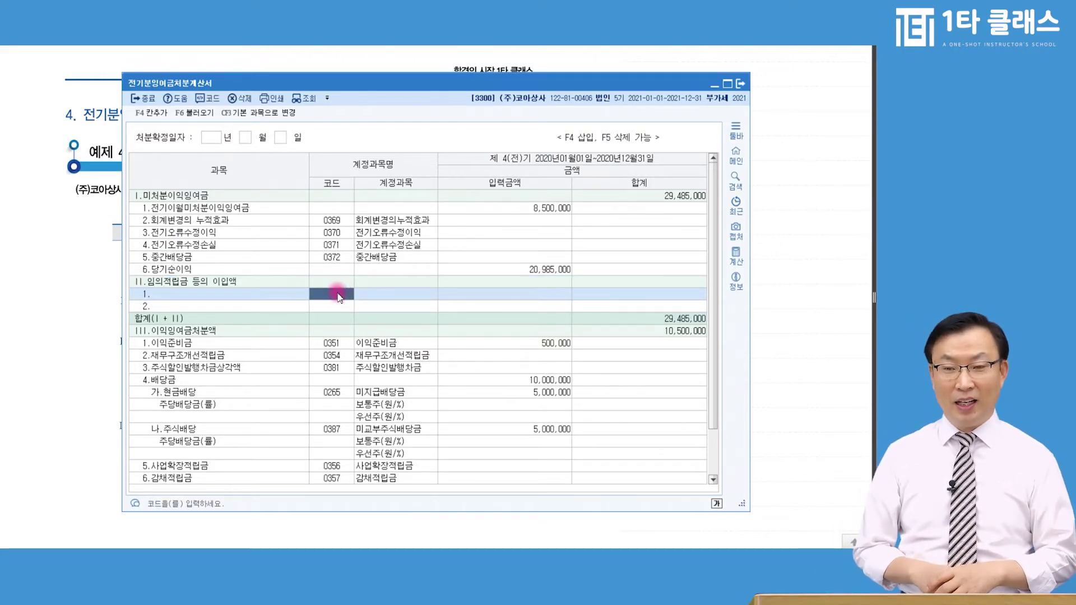
Compare the I.미처분이익잉여금 total with the textbook's 예제 4 and with 이월이익잉여금 in 전기분재무상태표
left_click(667, 197)
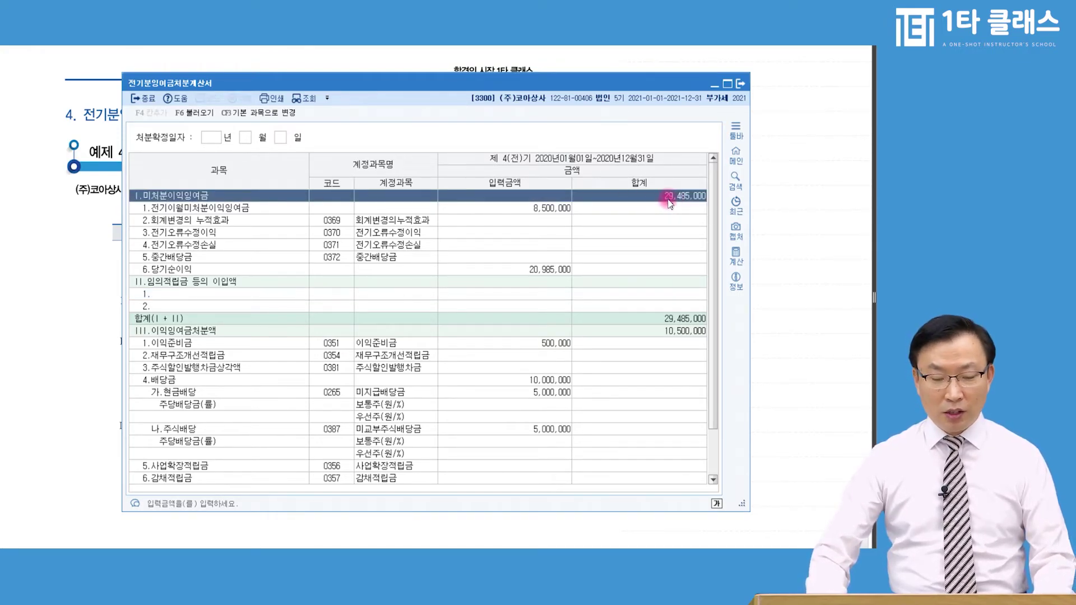
left_click(669, 201)
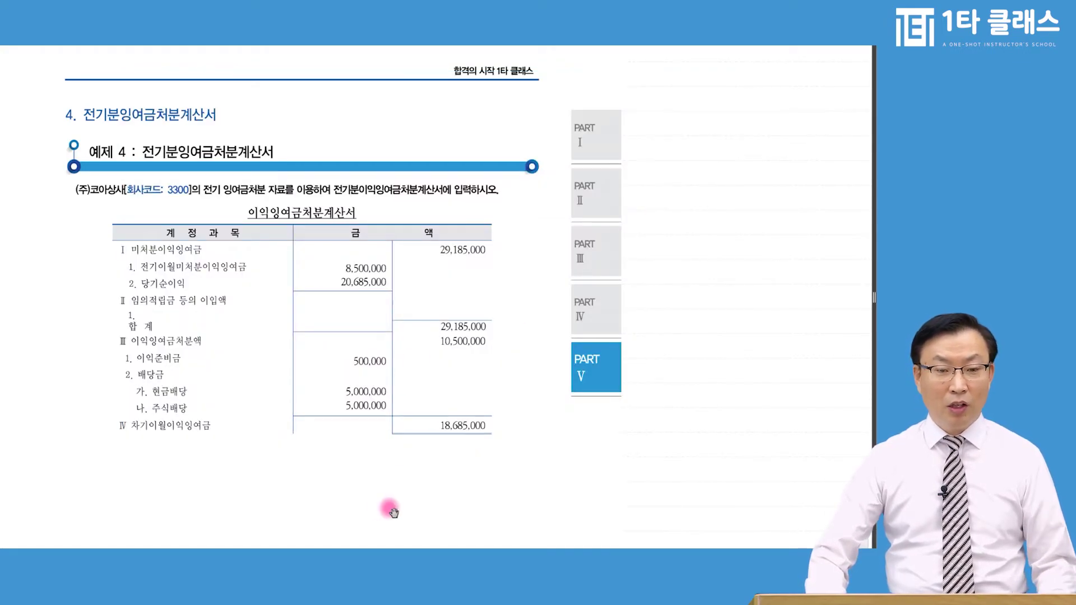
left_click(250, 544)
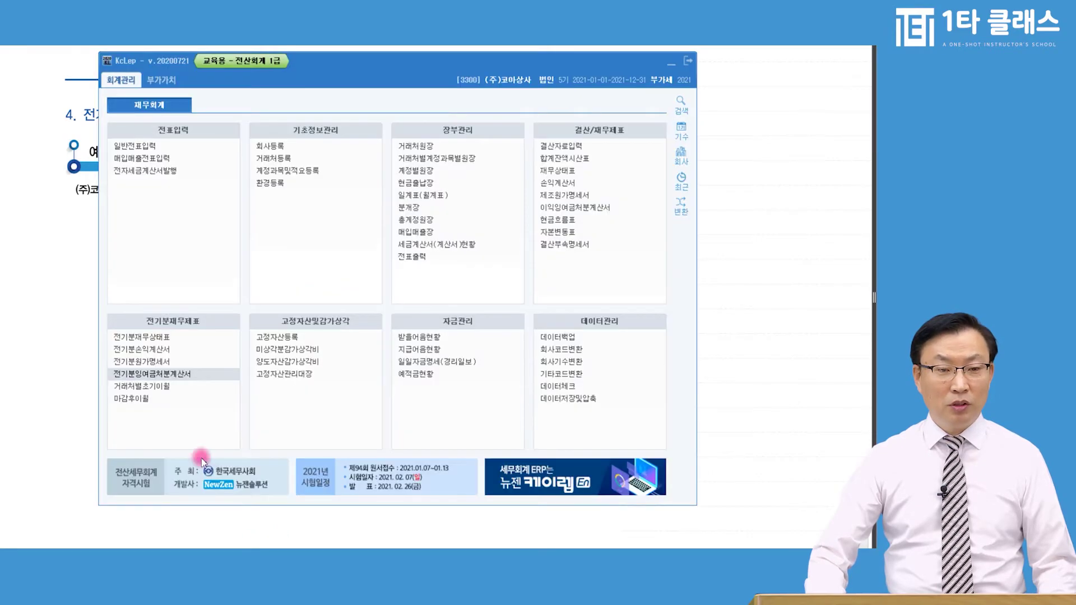
left_click(147, 337)
left_click(447, 218)
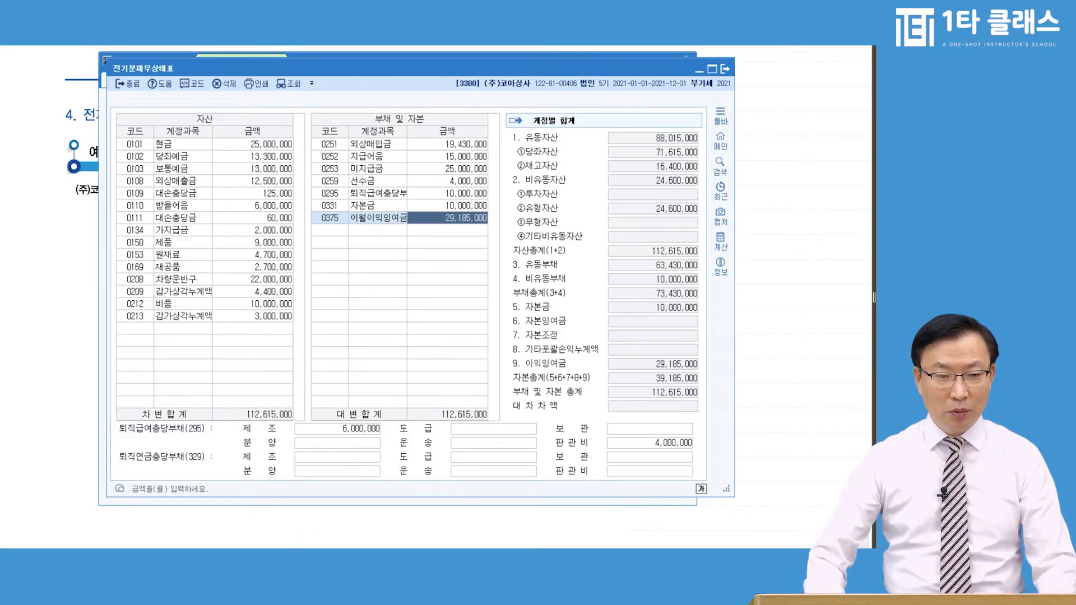
key("Escape")
Reopen 전기분잉여금처분계산서 and check the 미처분이익잉여금 total, the 주식배당 amount and the 당기순이익 amount
left_click(207, 375)
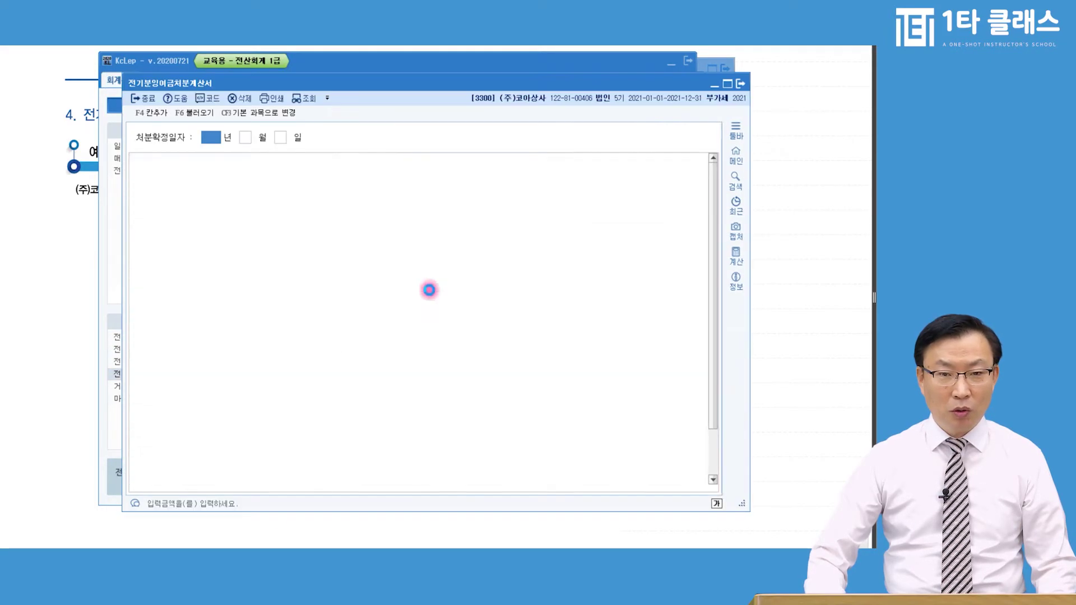
left_click(649, 195)
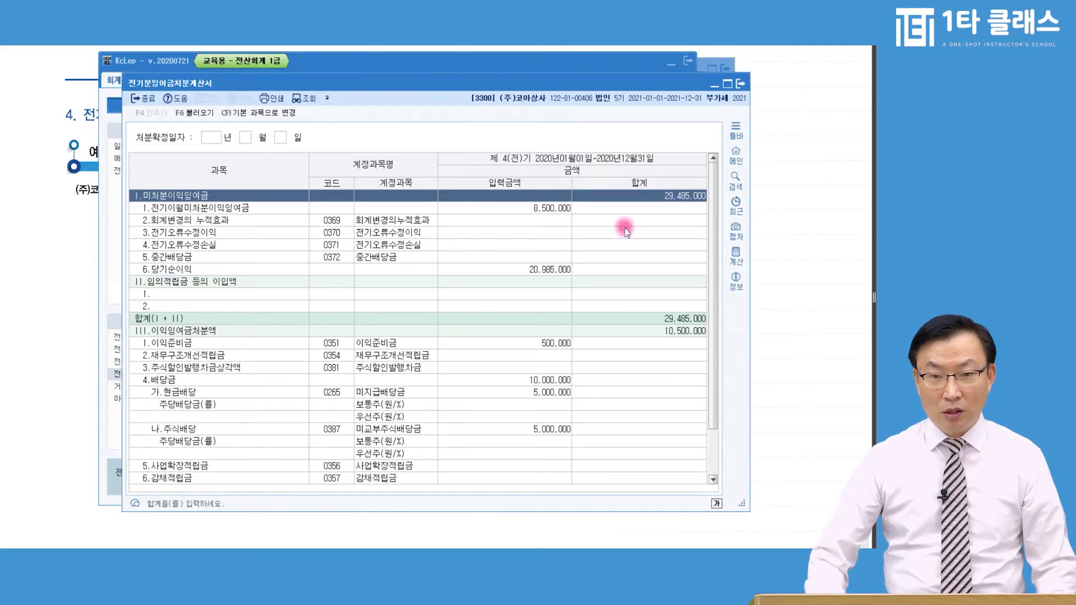
left_click(537, 428)
left_click(532, 271)
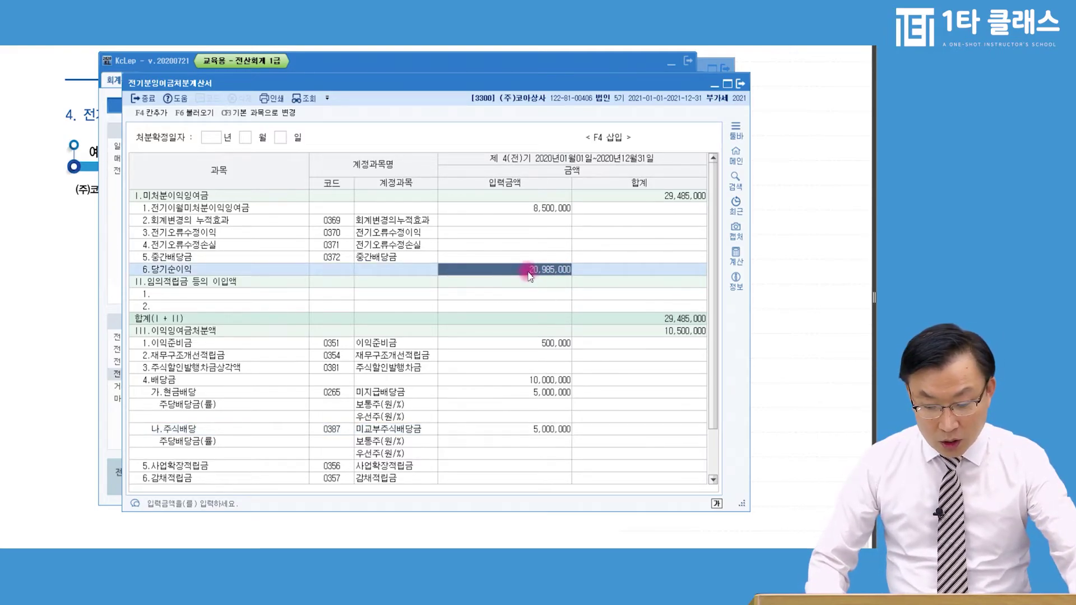
key("Escape")
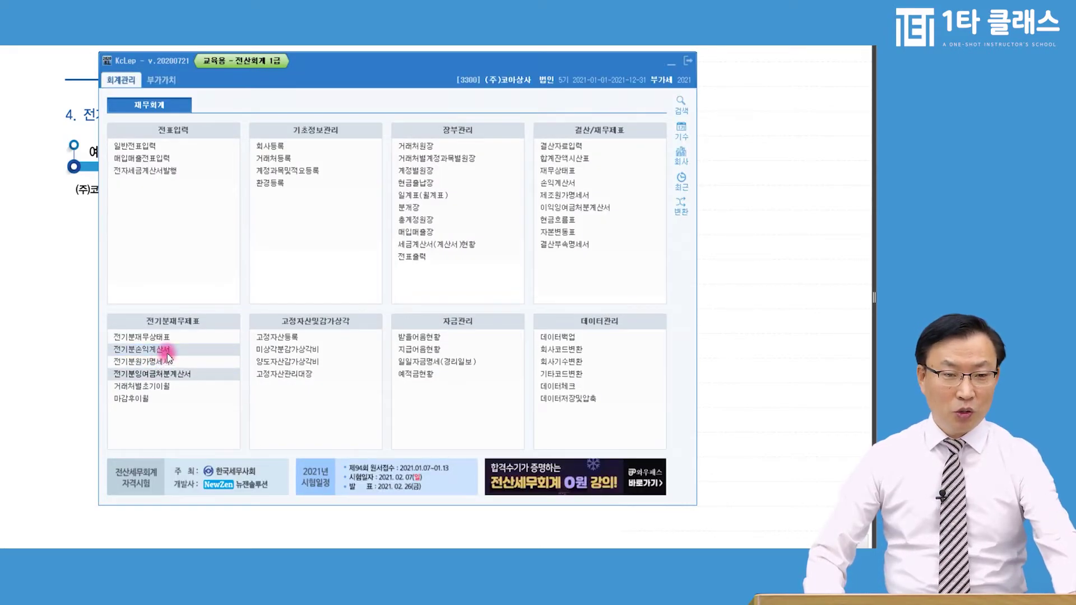
Open 전기분손익계산서 and review the 매출원가 breakdown of 제품매출원가
left_click(167, 349)
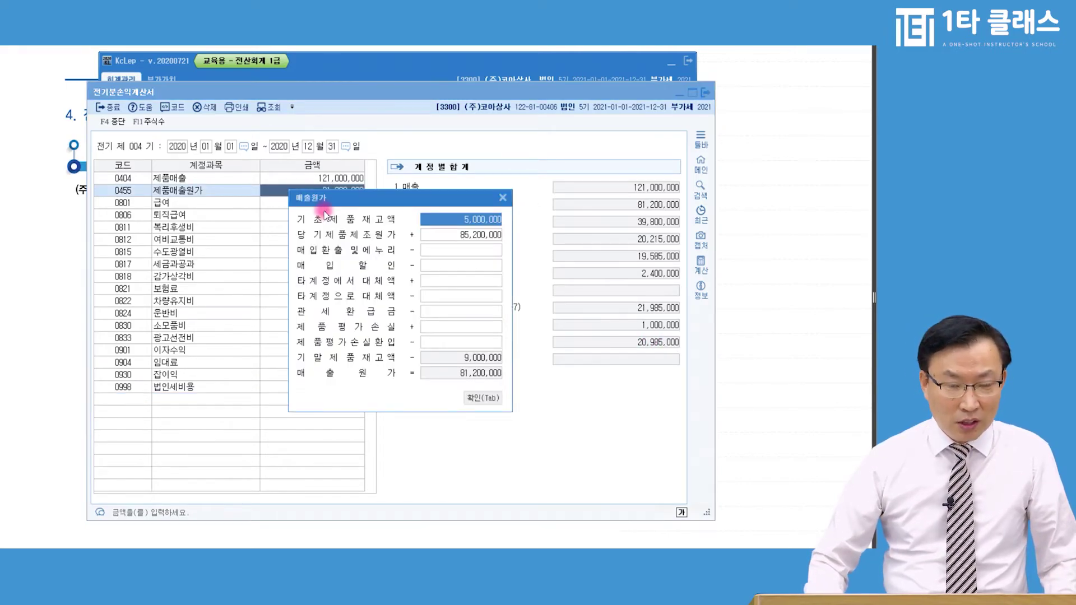
left_click(290, 190)
key("Tab")
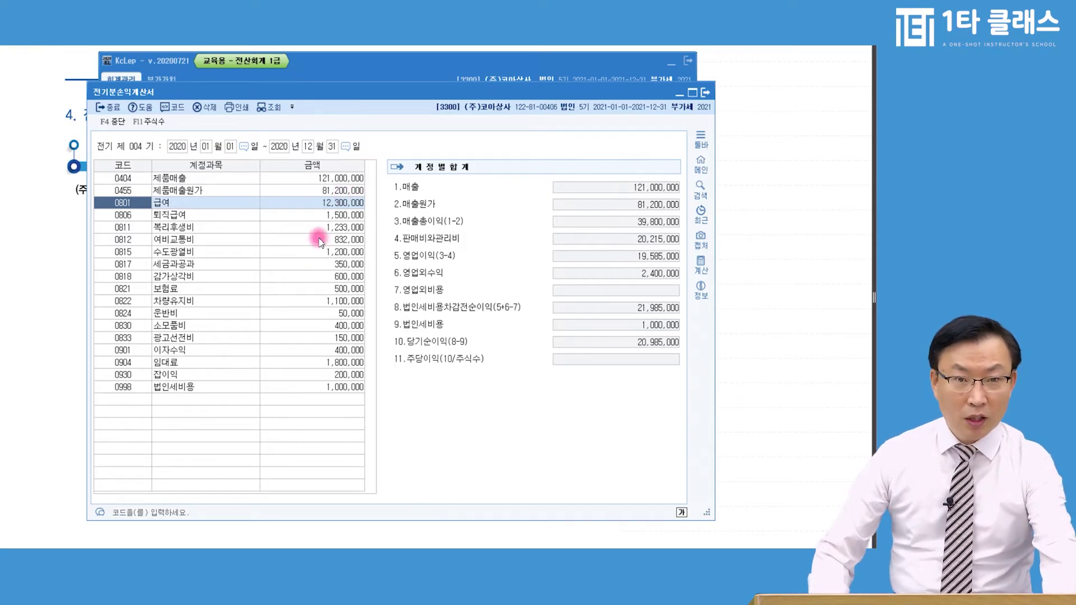
Check the amounts in 전기분손익계산서 account by account, from 급여 through the 판매비와관리비 items to 임대료
left_click(328, 217)
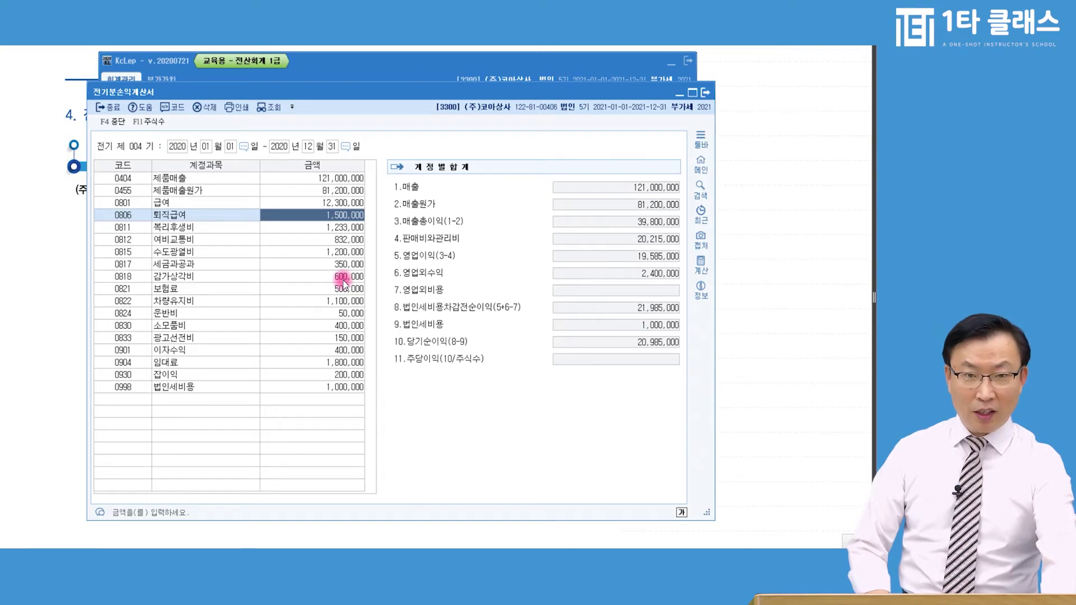
key("Down")
key("Up")
key("Up")
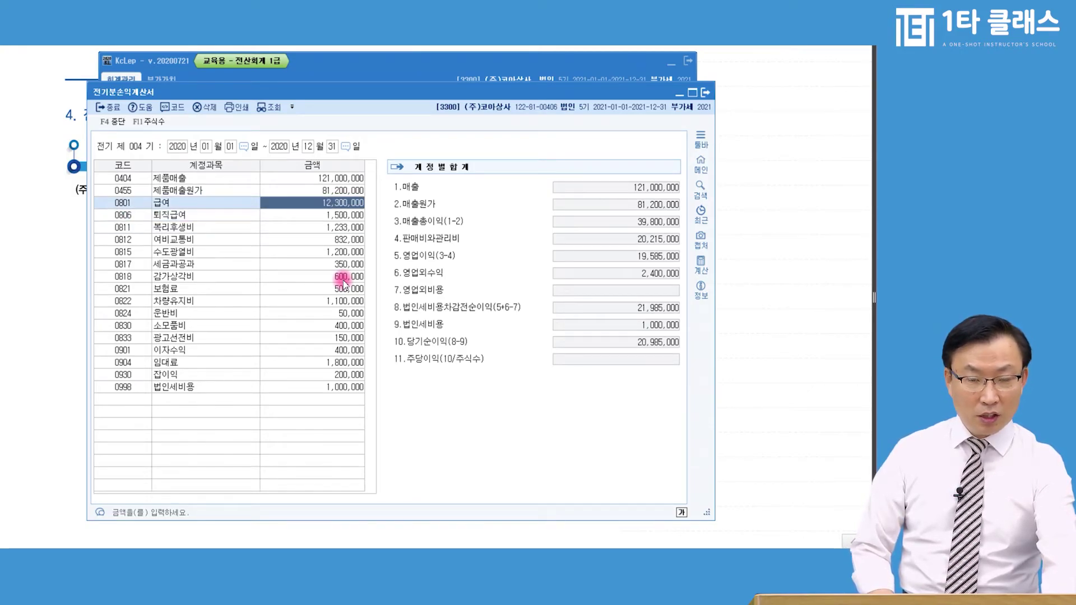
key("Down")
key("Down")
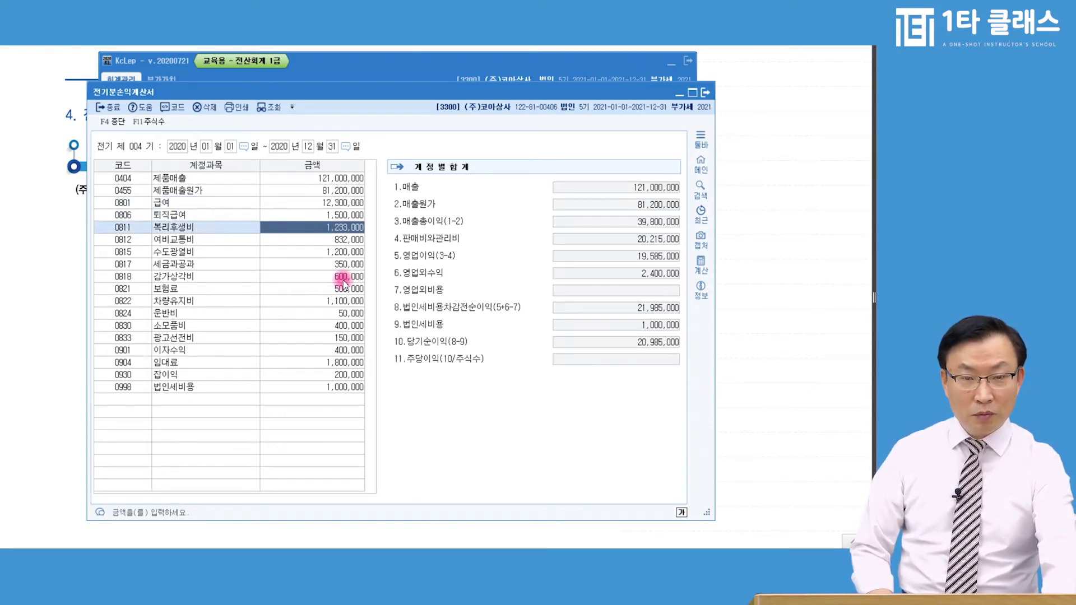
key("Down")
key("Down")
key("Down")
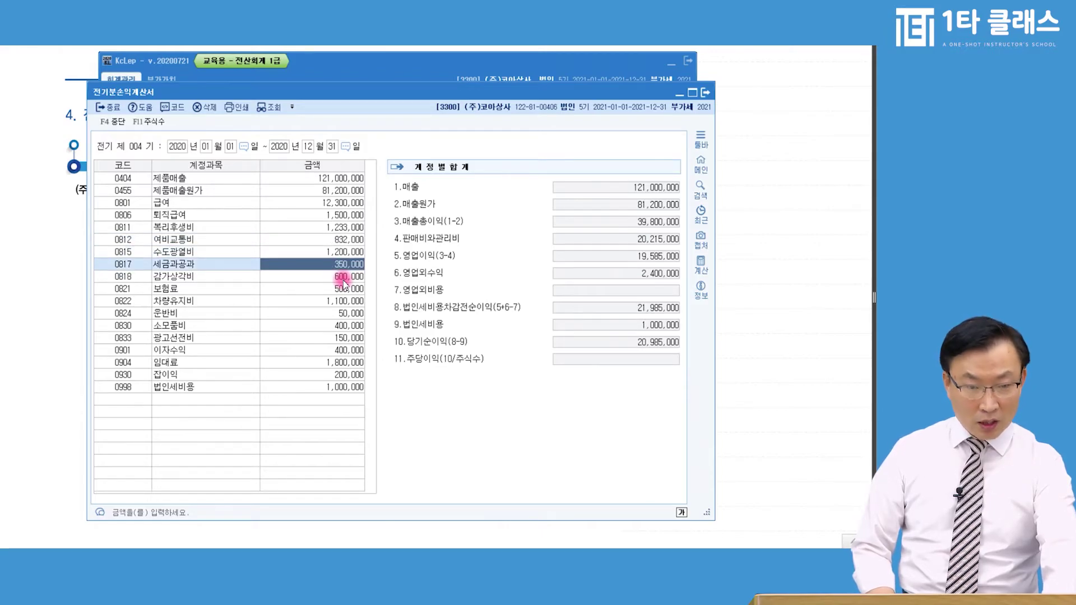
key("Down")
key("Down")
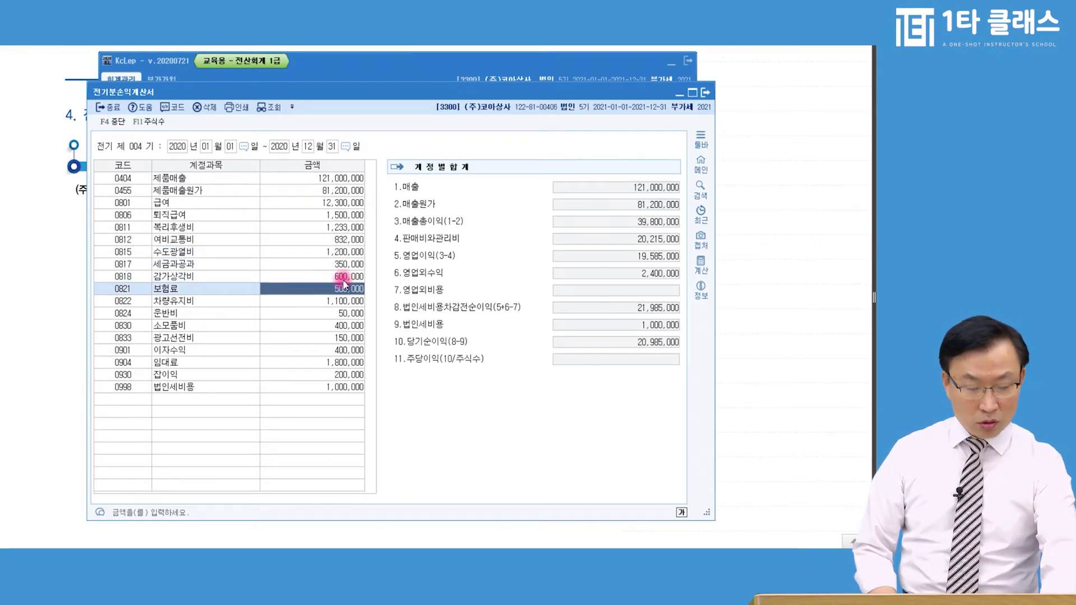
key("Down")
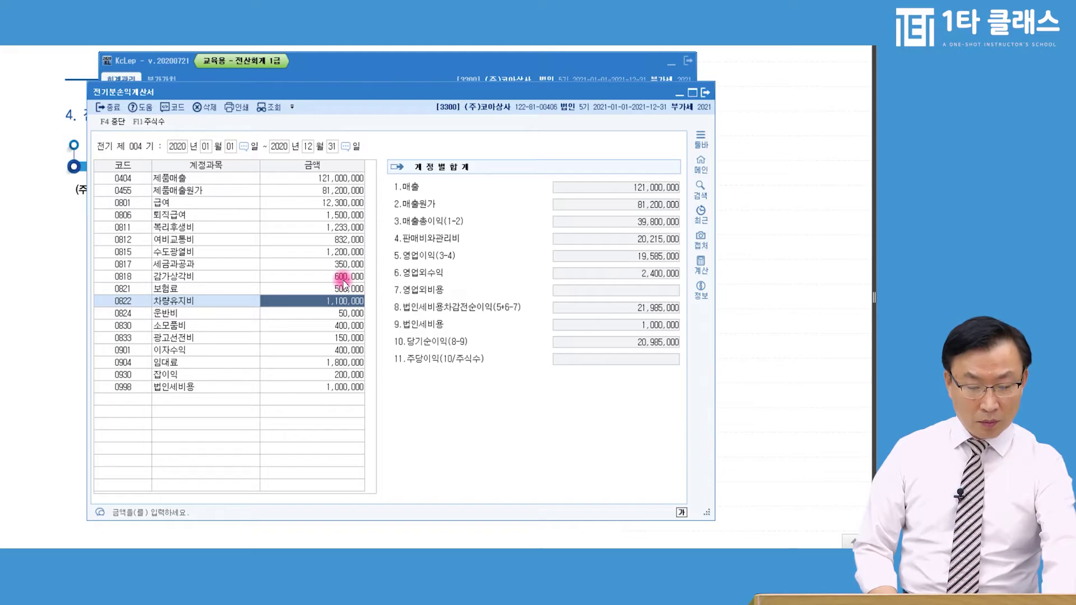
key("Down")
key("Down")
key("Down")
key("Down")
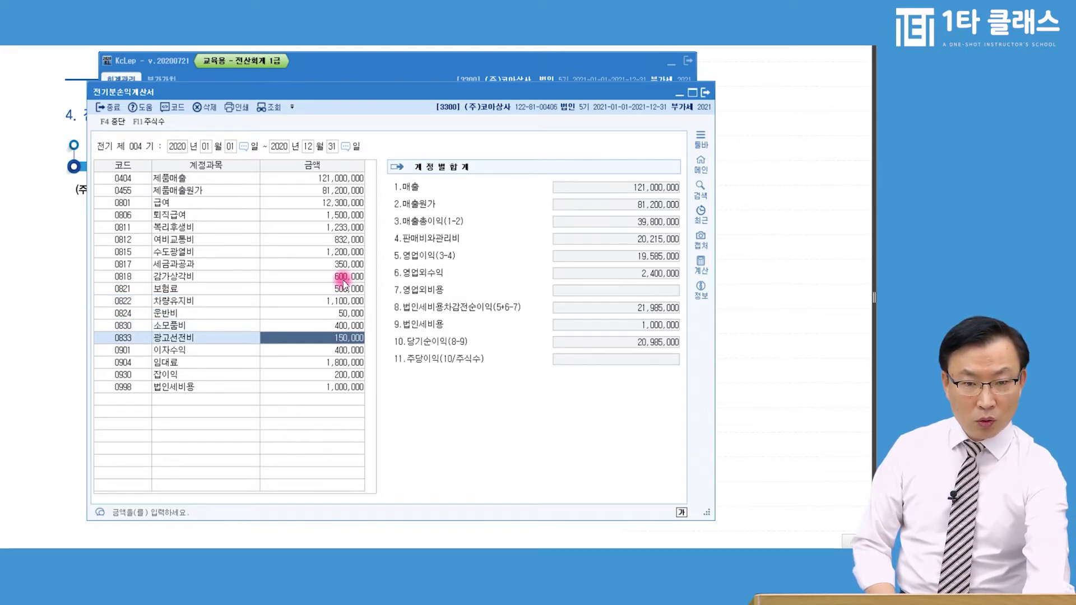
key("Down")
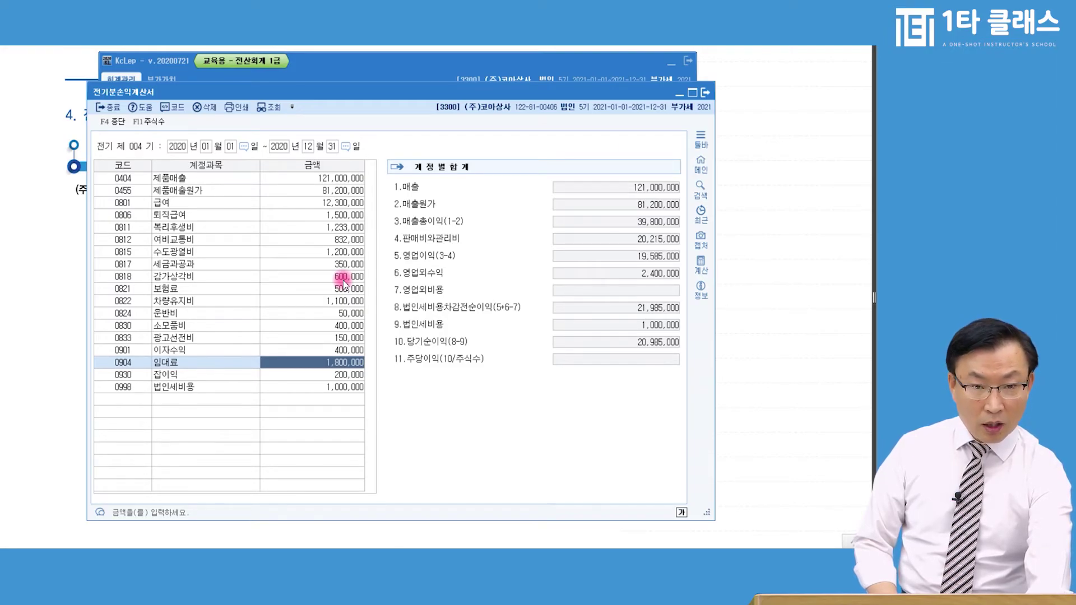
Add the missing 이자비용 account (code 0951) on the first empty row with an amount of 200,000
key("Down")
key("Down")
key("Down")
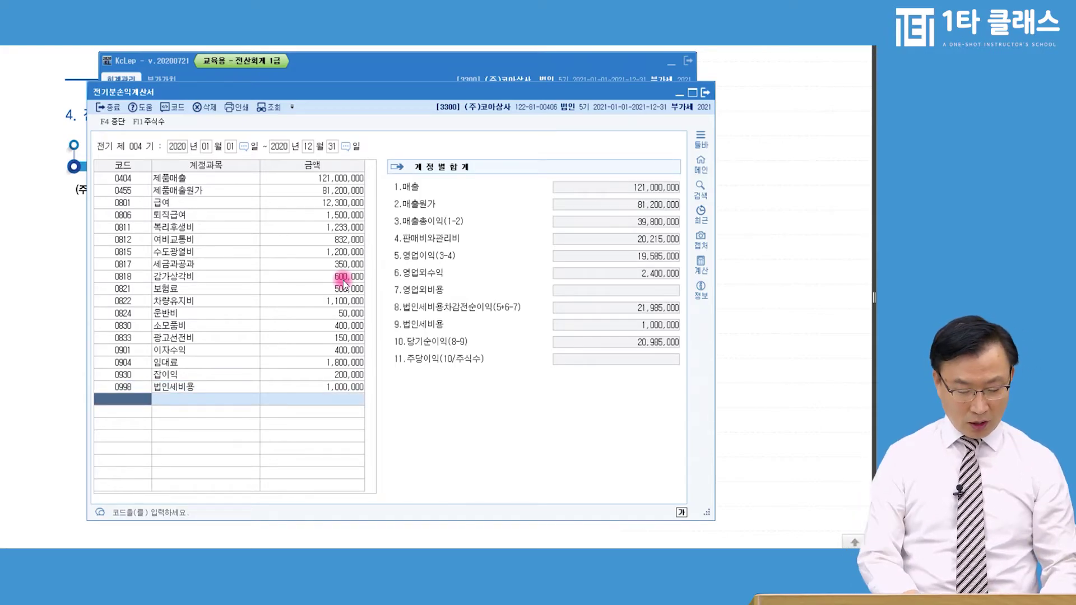
type("이자")
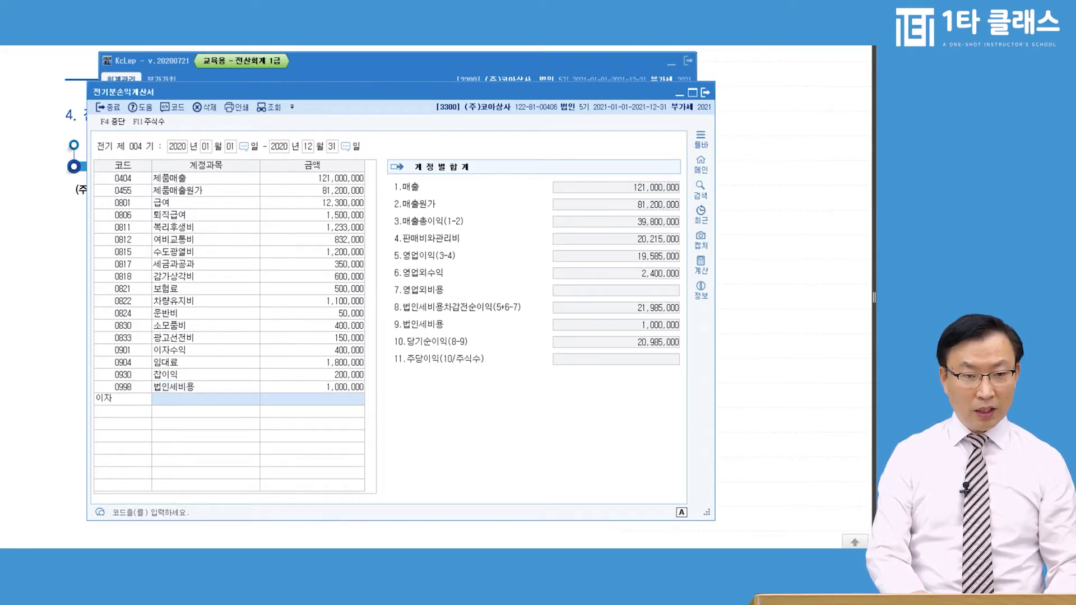
key("Return")
key("Down")
key("Down")
key("Return")
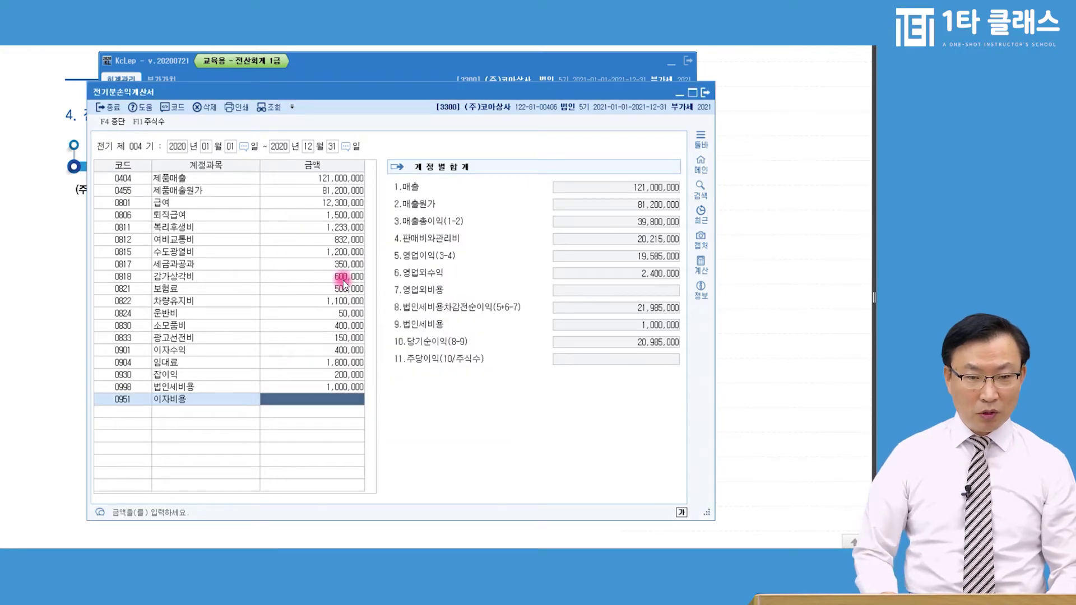
type("200+")
key("Return")
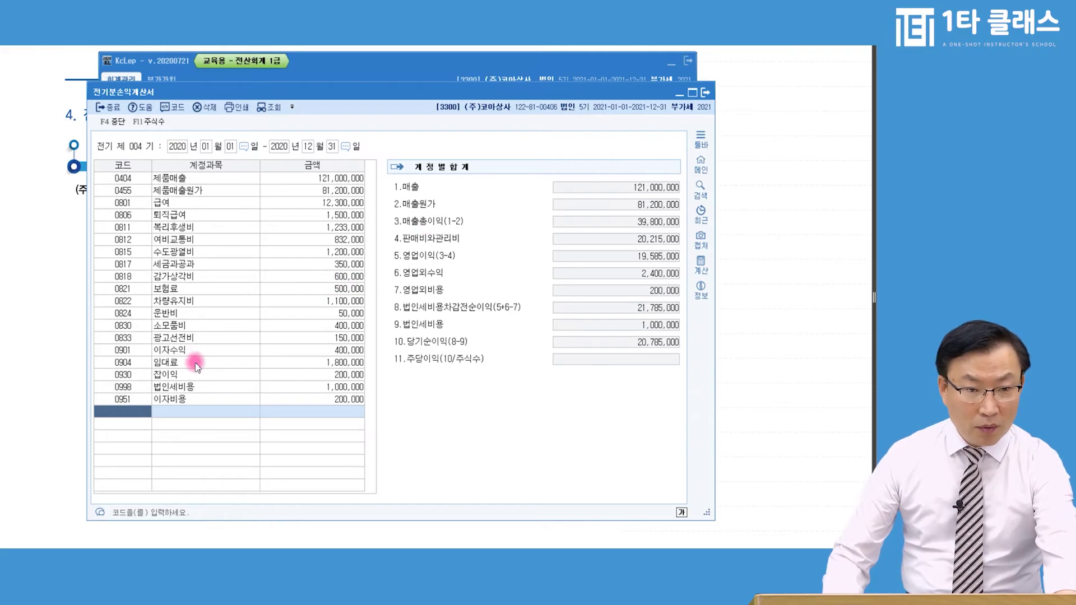
Correct the 잡이익 amount to 100,000 and close 전기분손익계산서
left_click(188, 374)
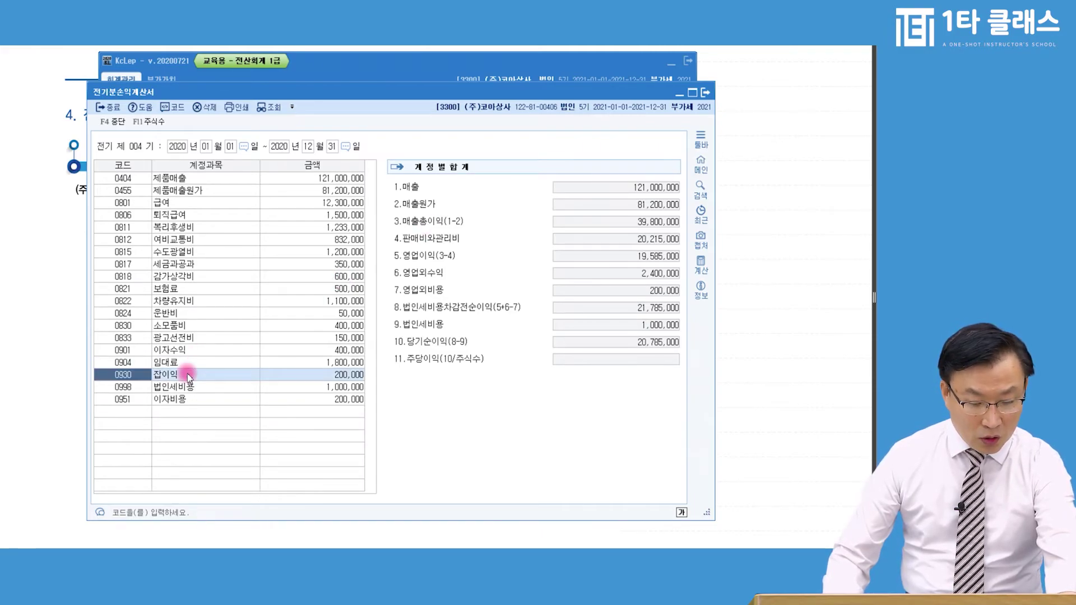
left_click(343, 376)
type("1")
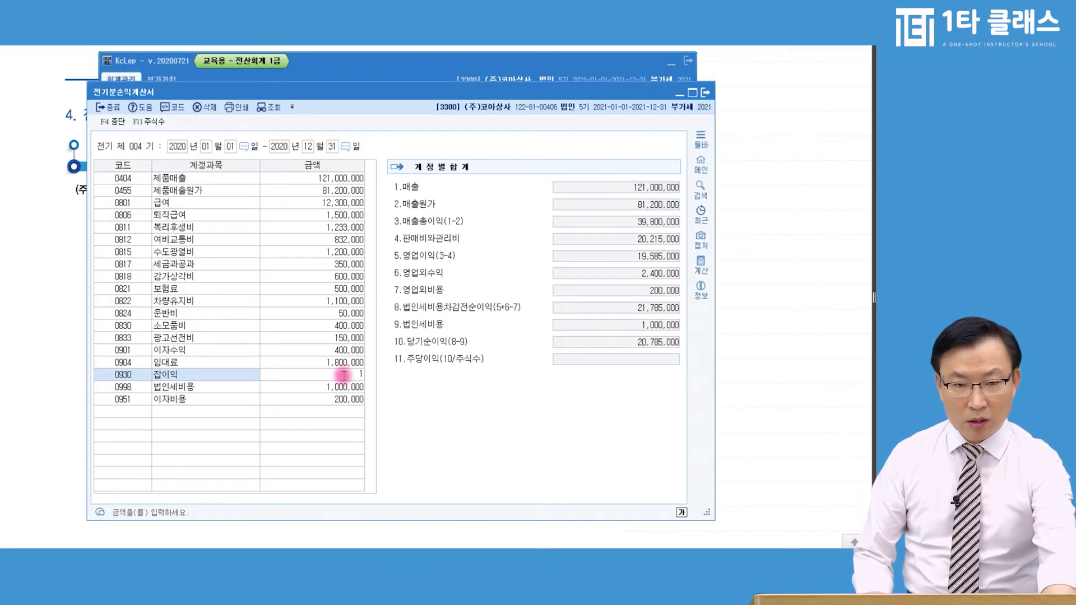
type("00,000")
key("Return")
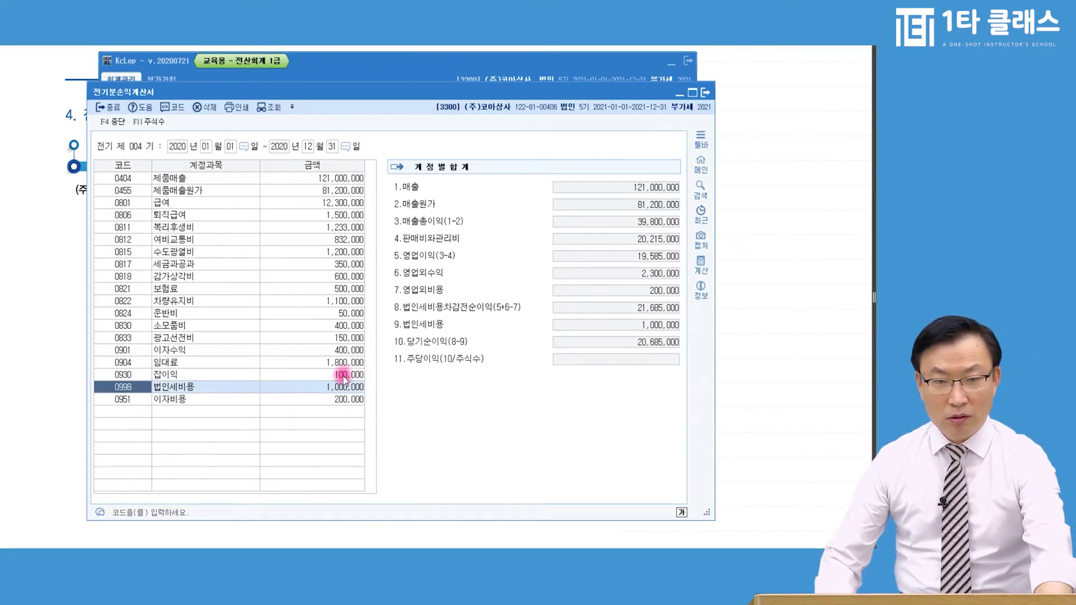
left_click(344, 375)
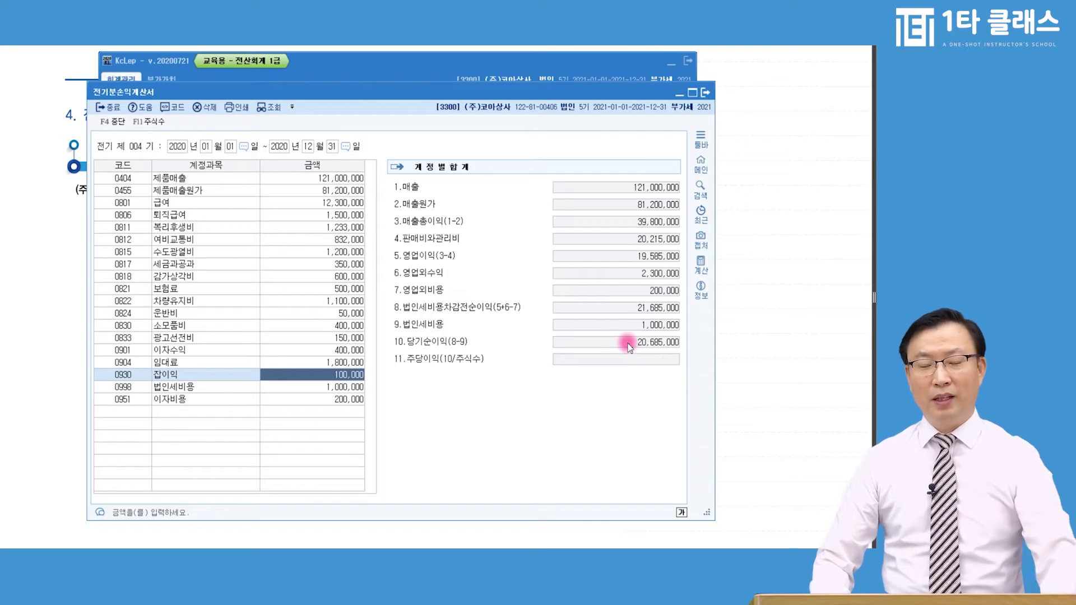
key("Escape")
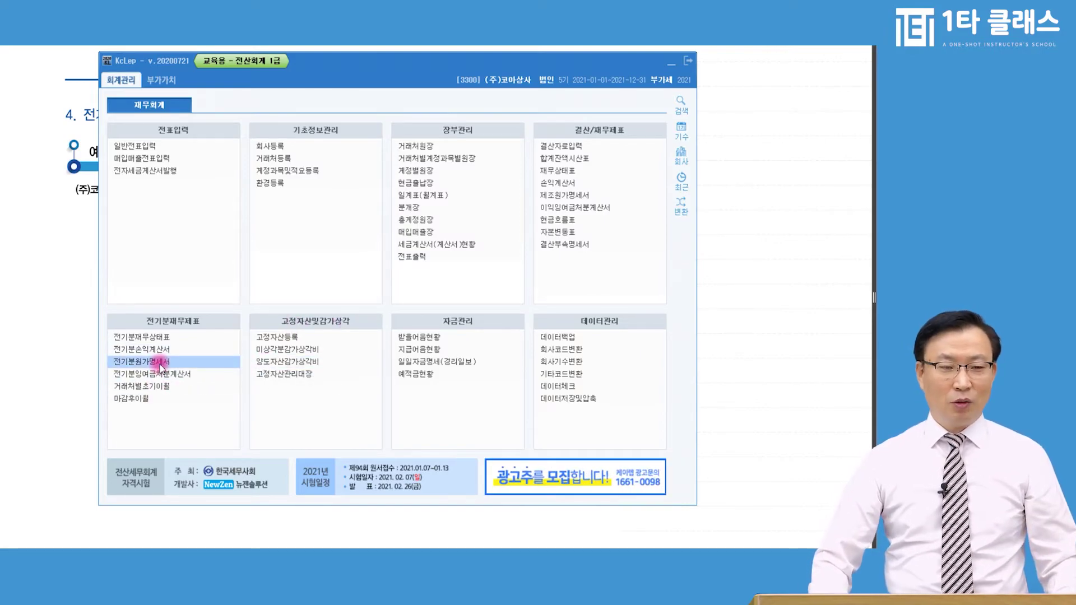
Open 전기분잉여금처분계산서 and select the 당기순이익 amount
left_click(190, 362)
key("Escape")
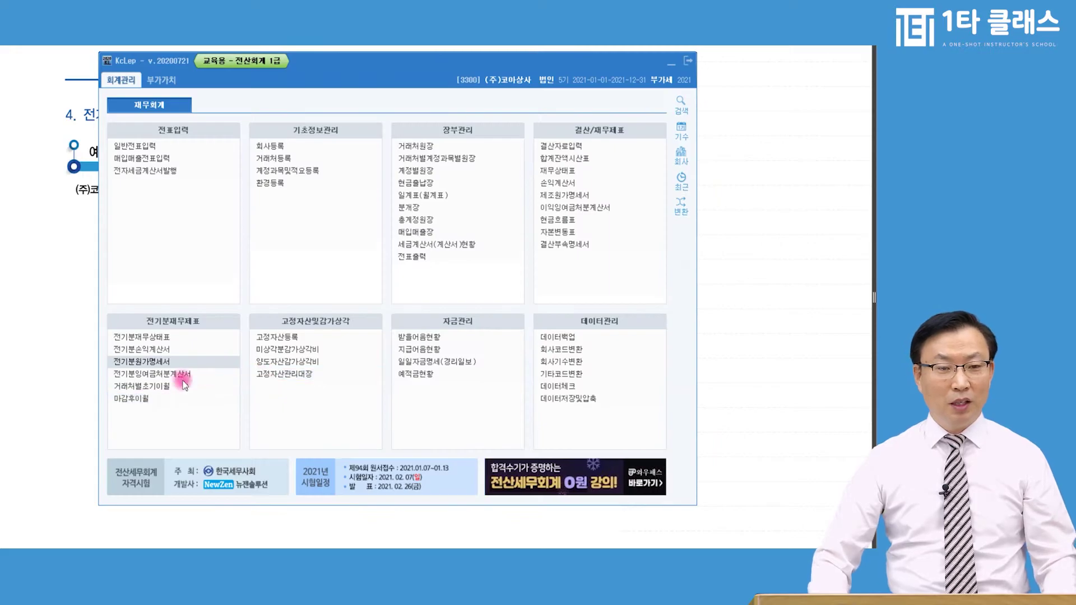
left_click(185, 375)
left_click(519, 273)
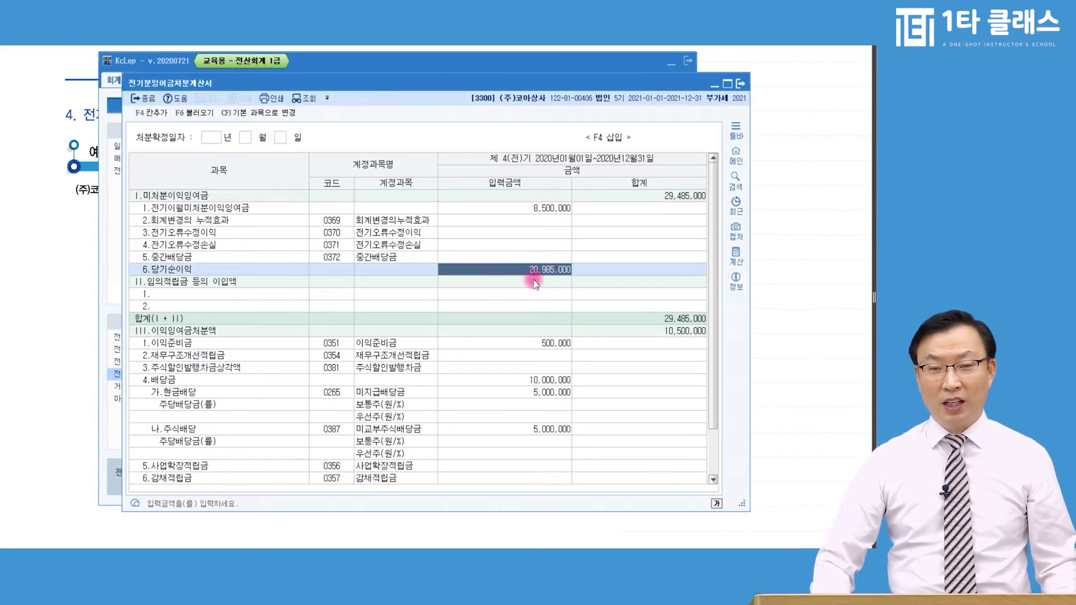
left_click(535, 275)
type("2")
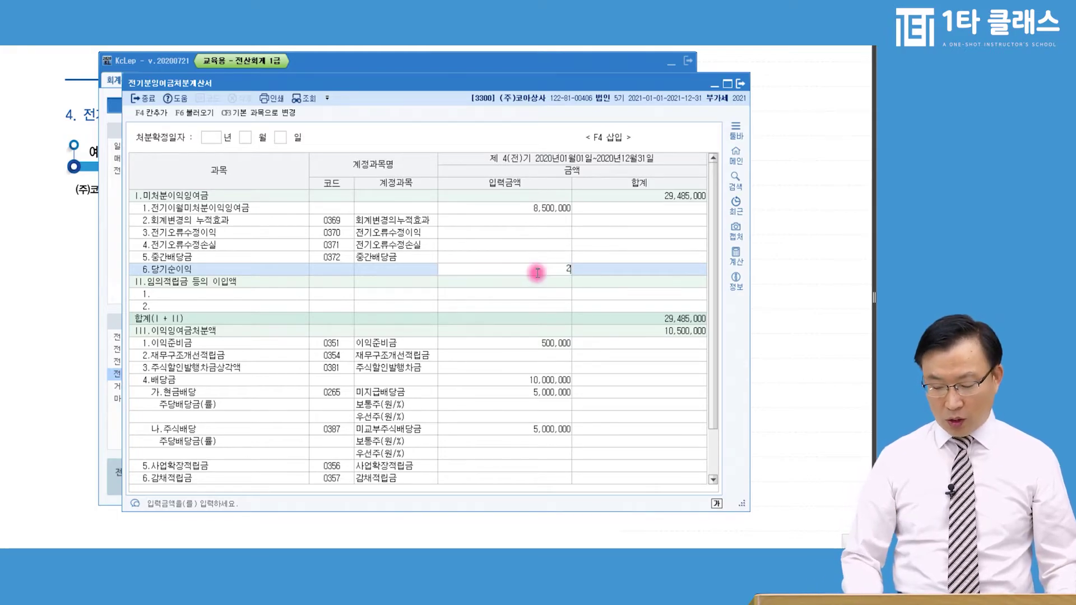
type("0,685,000")
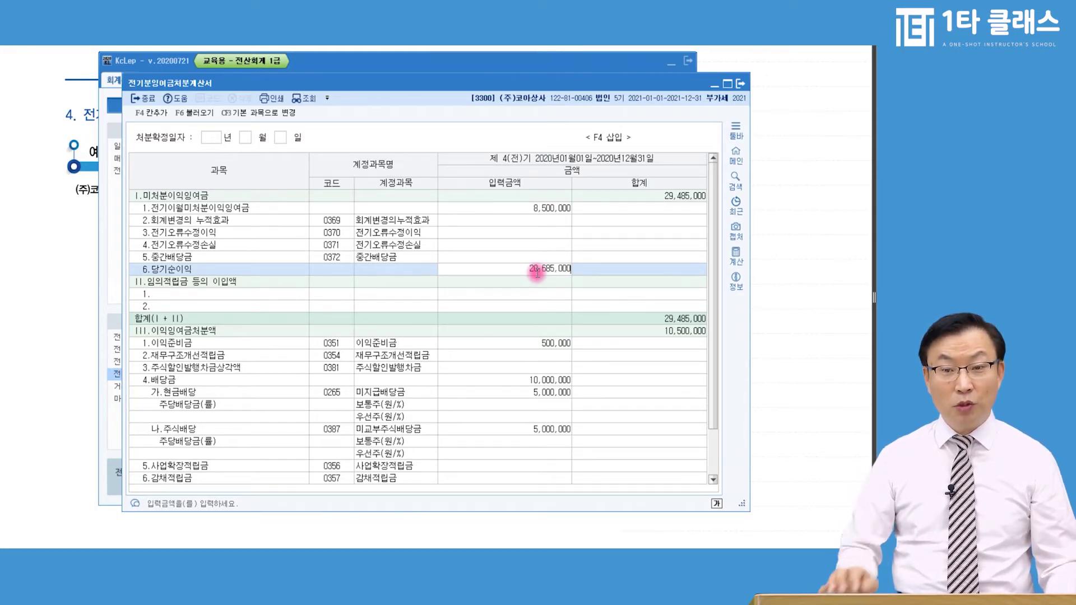
key("Escape")
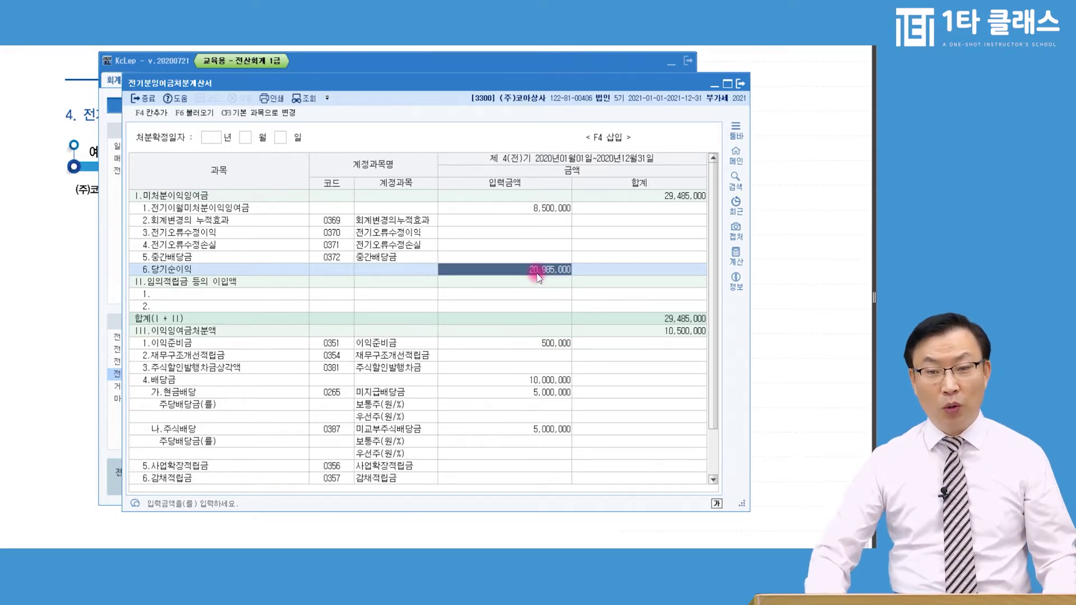
Load 당기순이익 from 전기분손익계산서 into the appropriation statement, check the 미처분이익잉여금 total, and close the statement
left_click(196, 114)
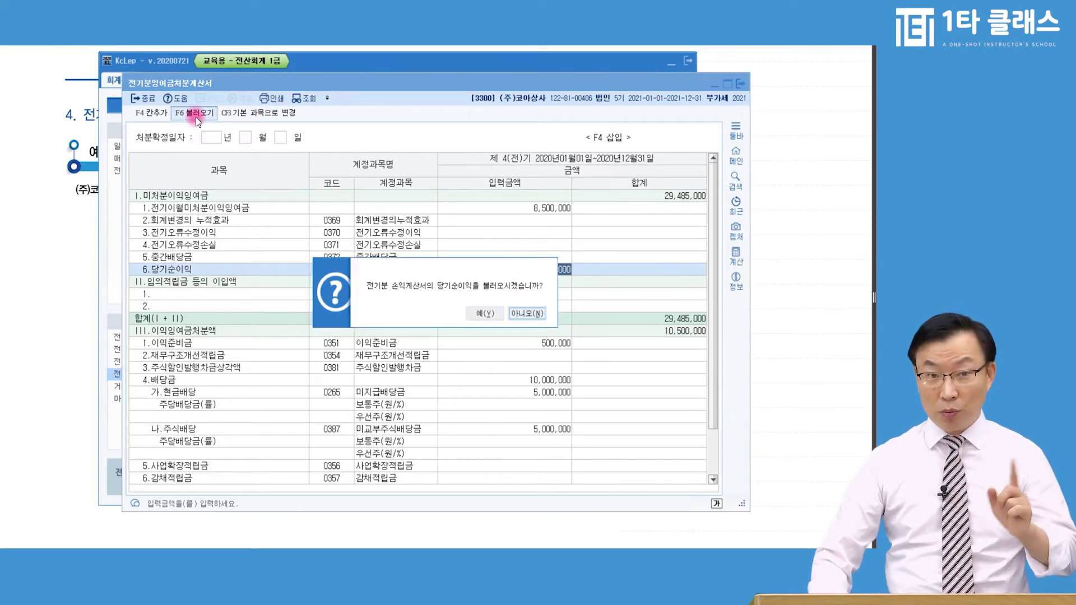
left_click(483, 313)
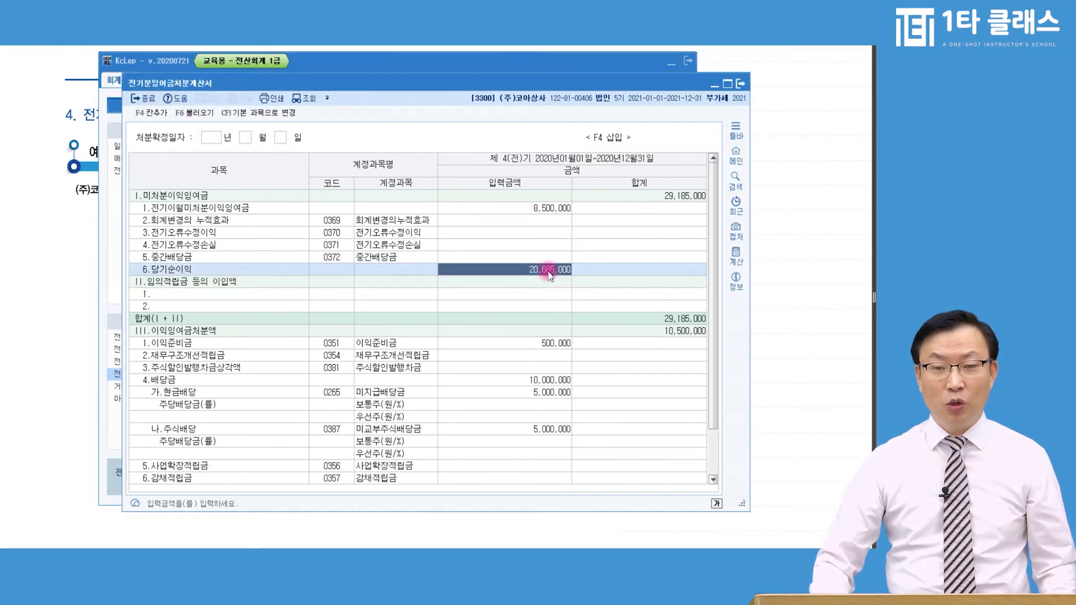
left_click(668, 197)
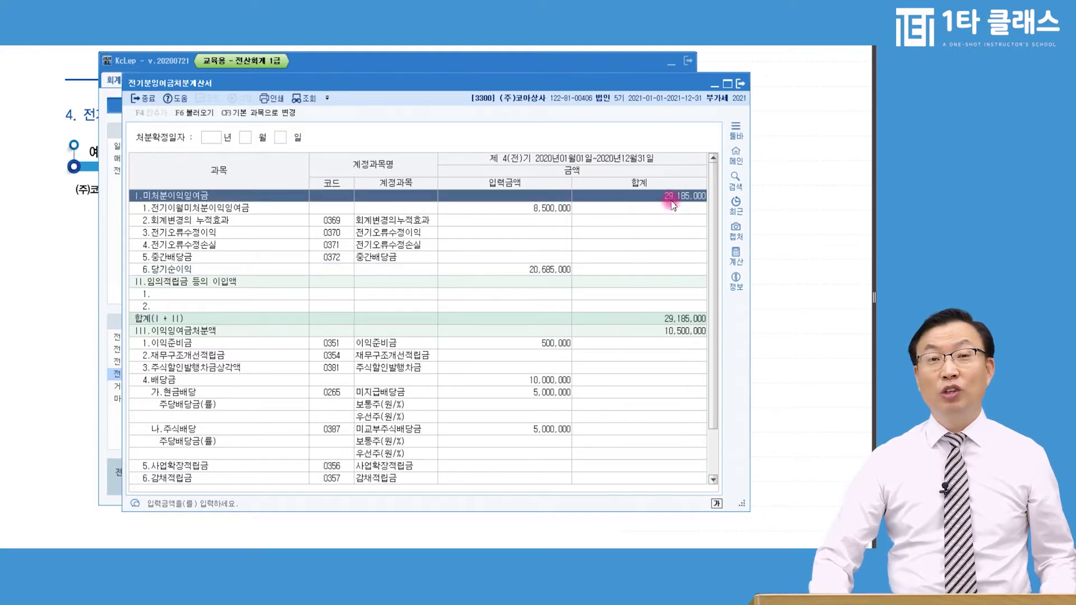
key("Escape")
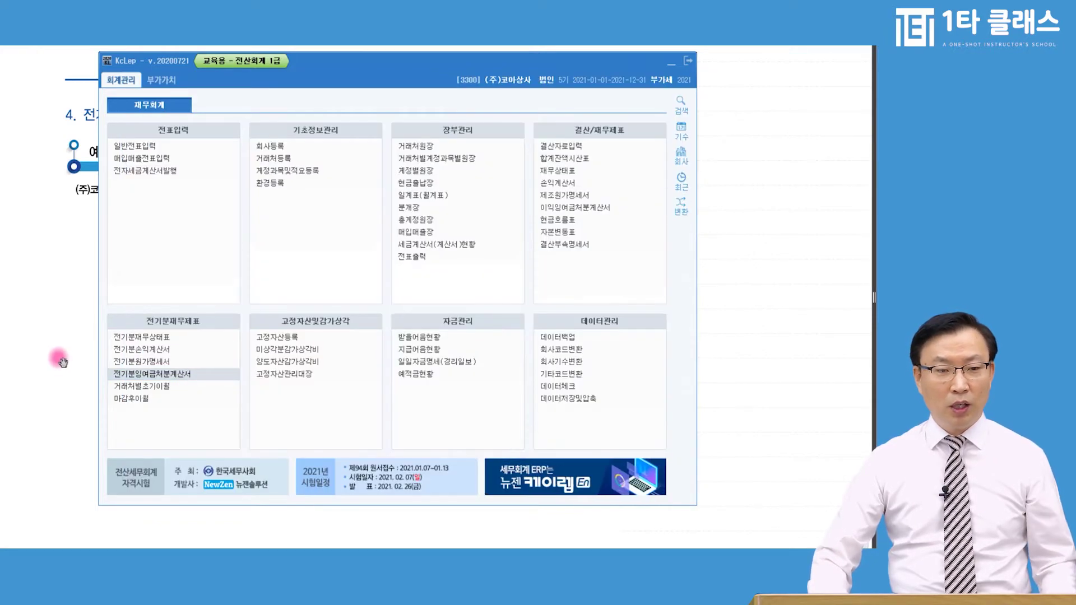
Open 전기분재무상태표, check that 이월이익잉여금 agrees with the 미처분이익잉여금 total, and close it
left_click(140, 338)
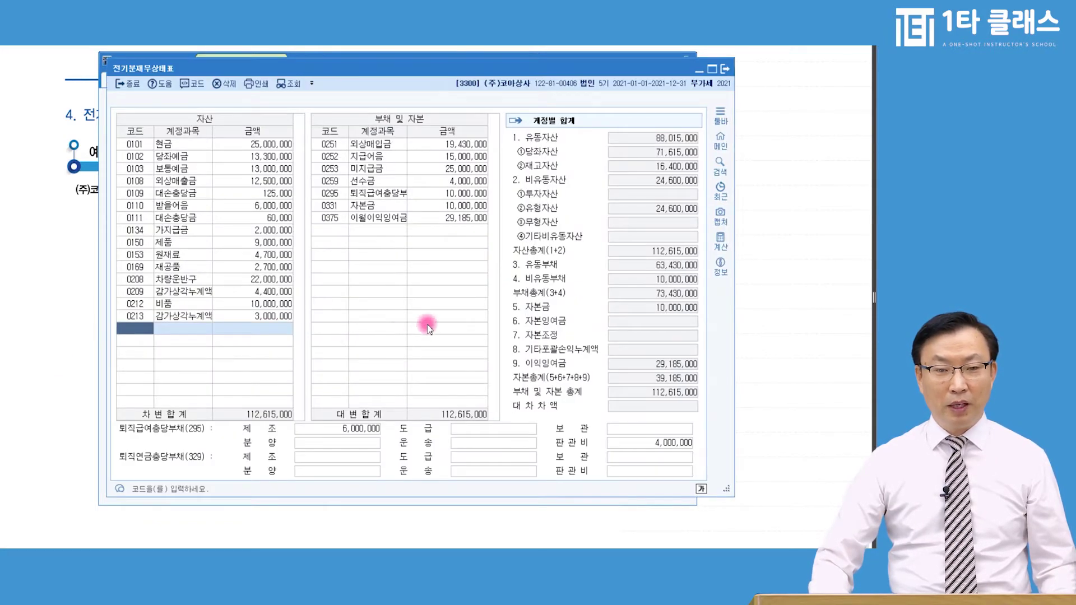
left_click(458, 221)
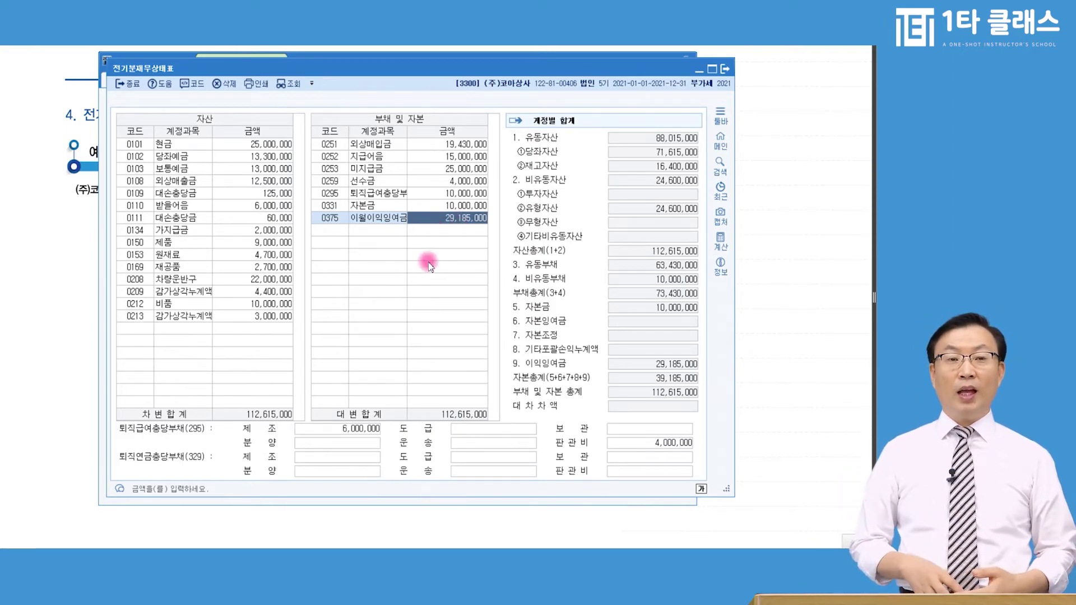
key("Escape")
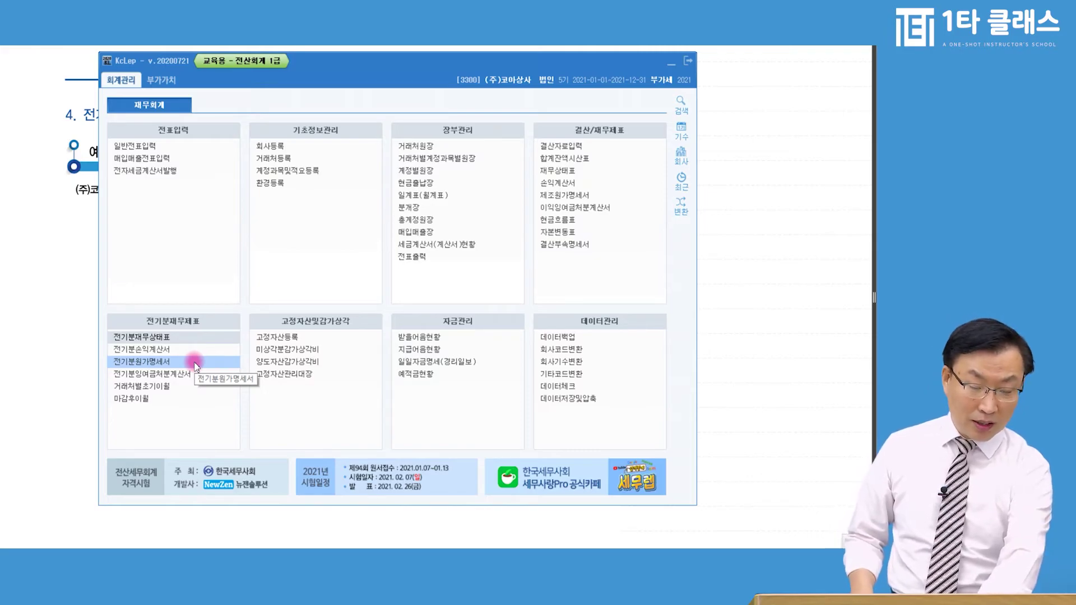
Open 거래처별초기이월 at its first empty code row and bring the textbook page to the front
left_click(157, 394)
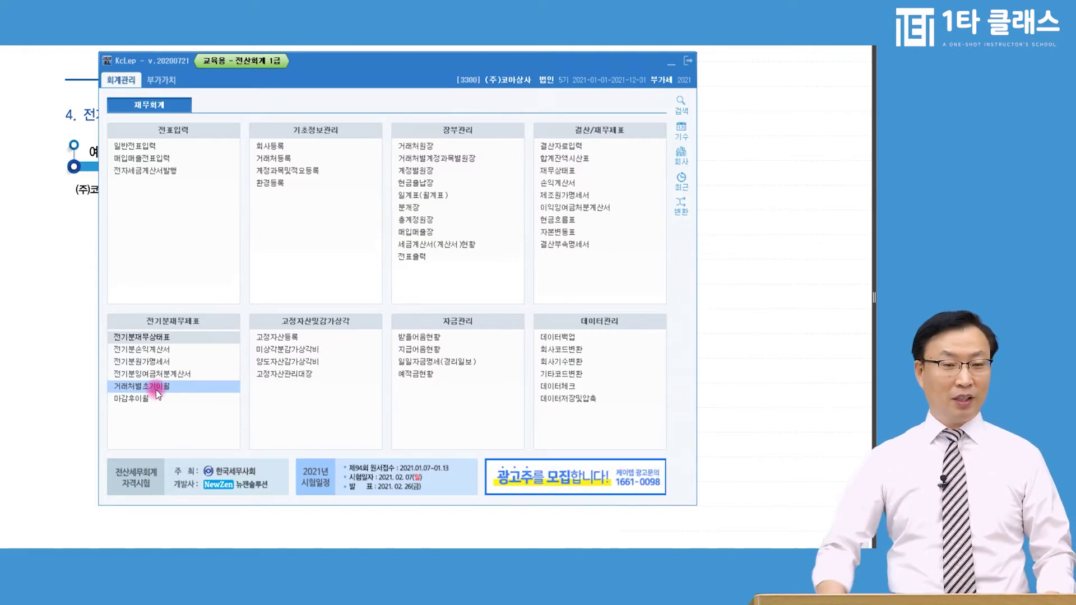
left_click(159, 392)
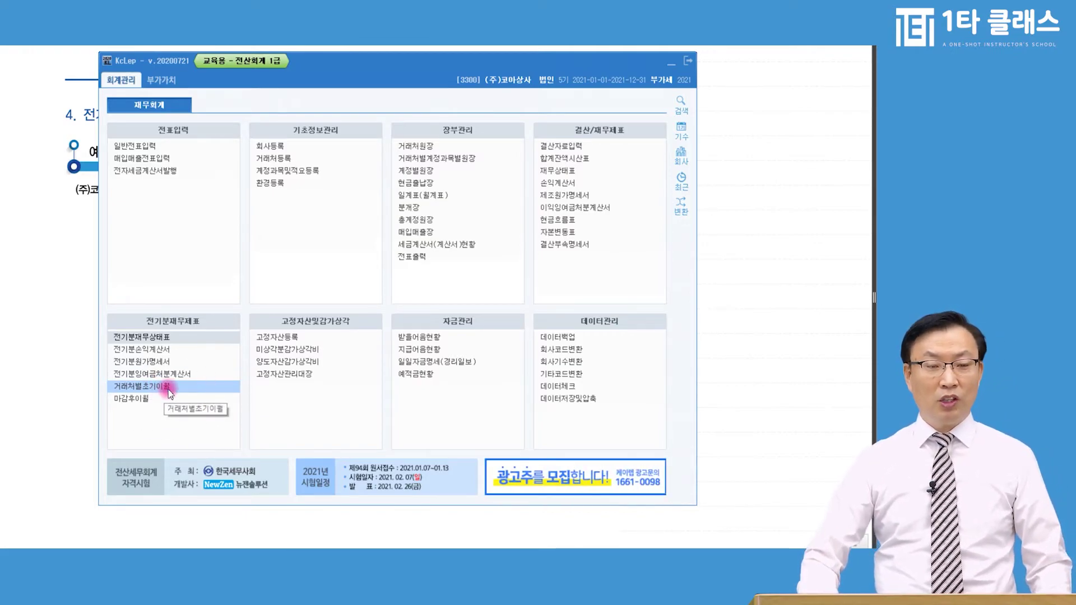
left_click(226, 191)
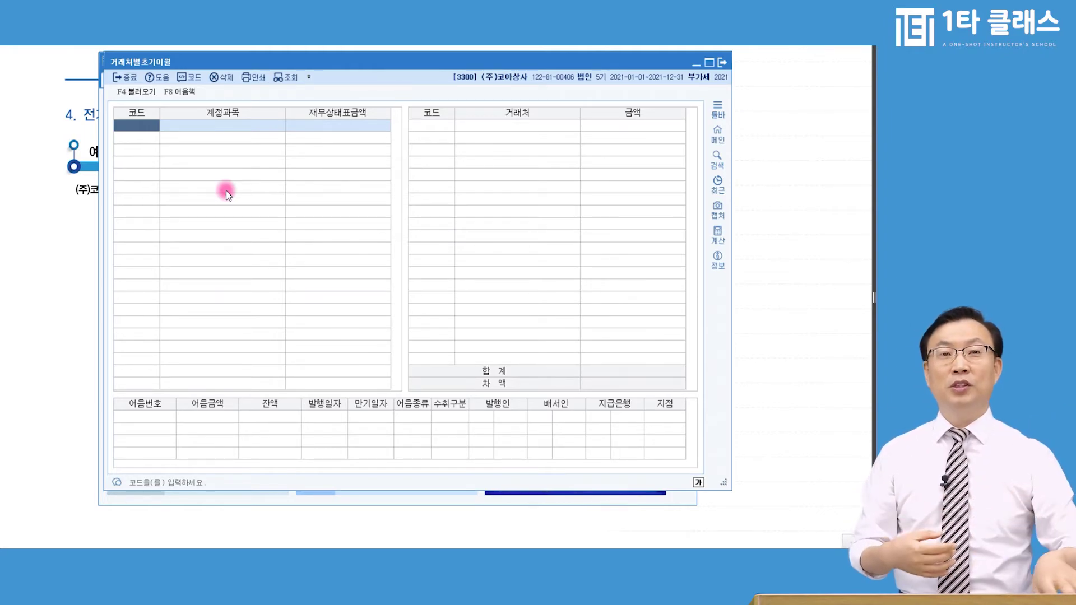
left_click(167, 131)
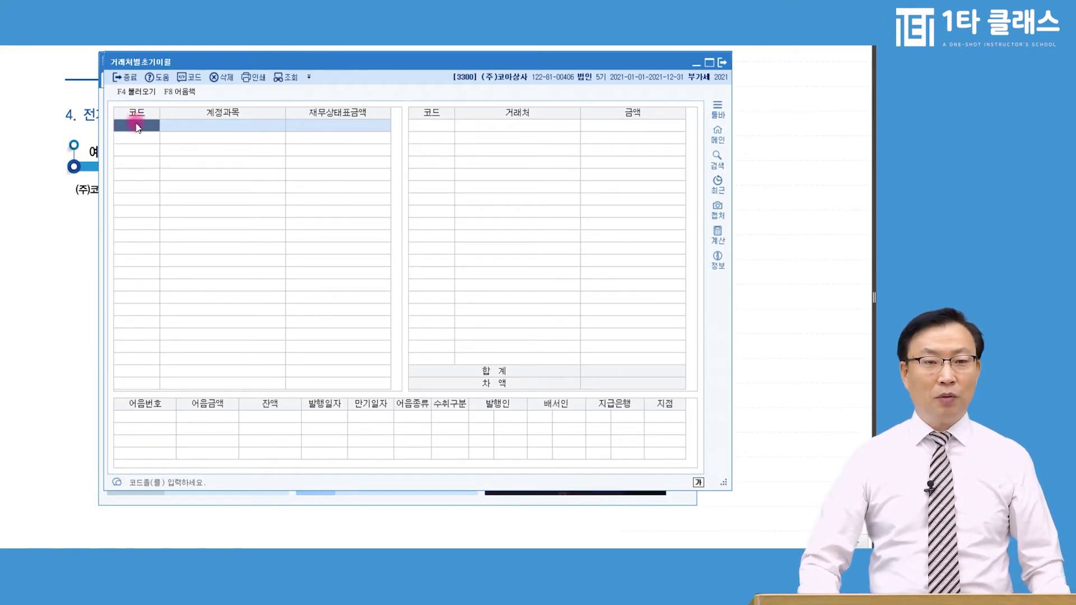
left_click(139, 125)
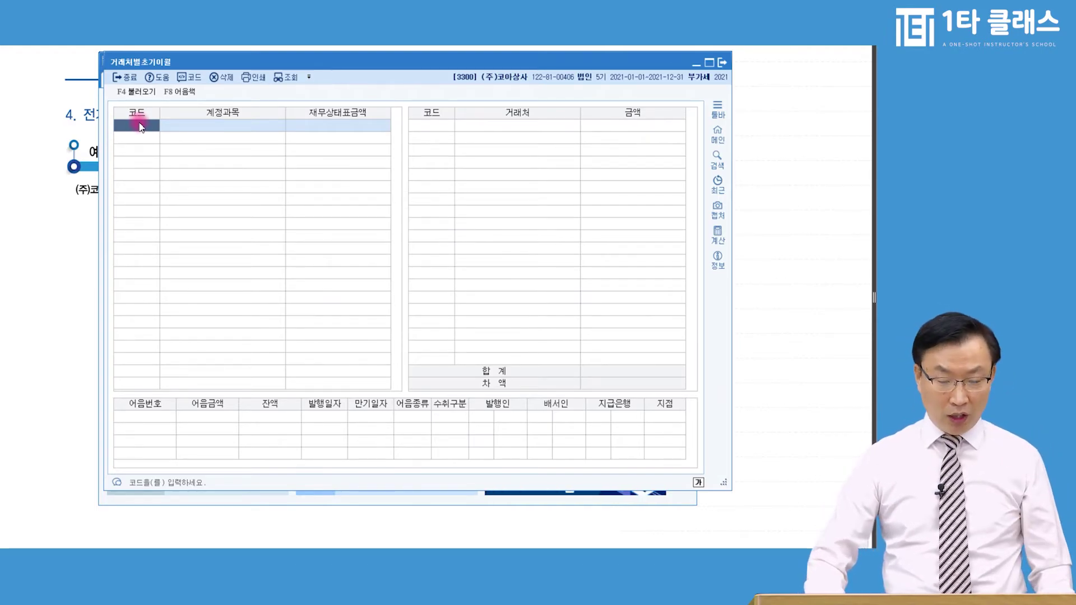
left_click(77, 328)
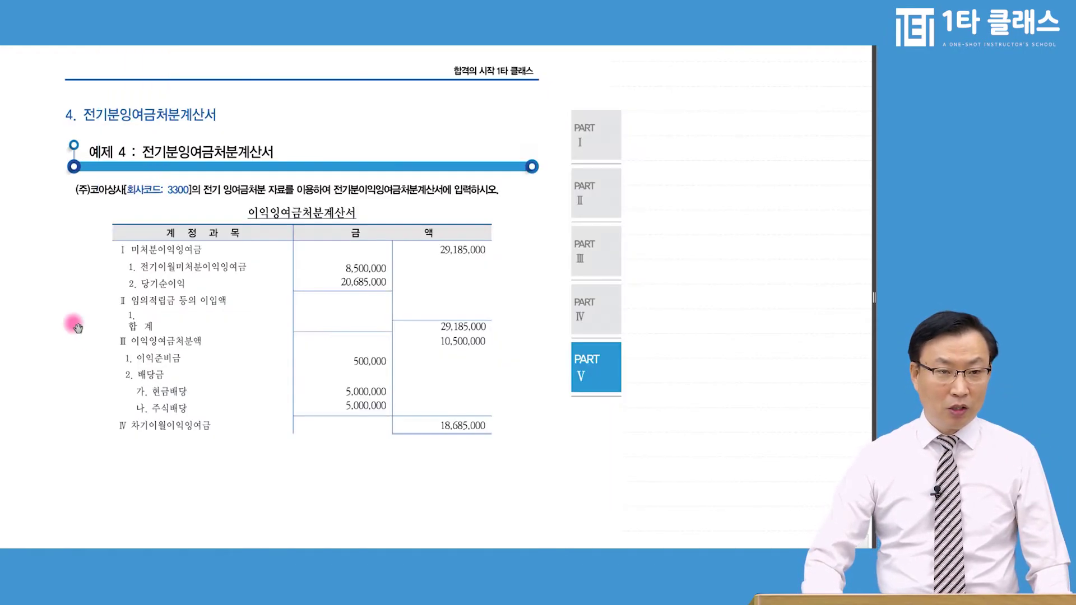
Review the 거래처별초기이월 instructions and the 예제 5 customer balance table, and return to the first empty account code row in KcLep
left_click(77, 328)
left_click(76, 327)
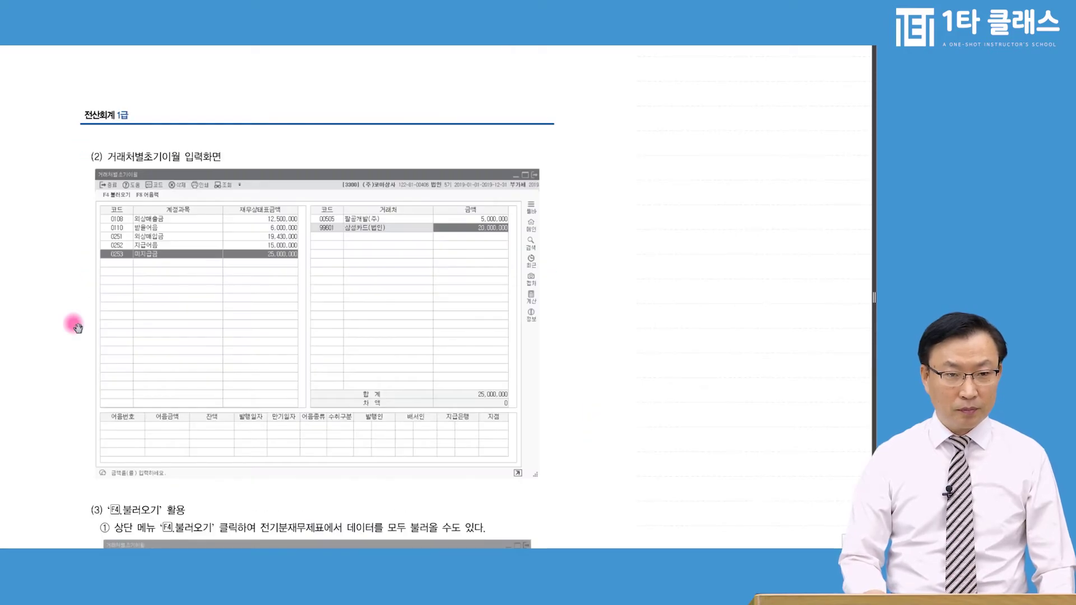
scroll(77, 327, "up", 1)
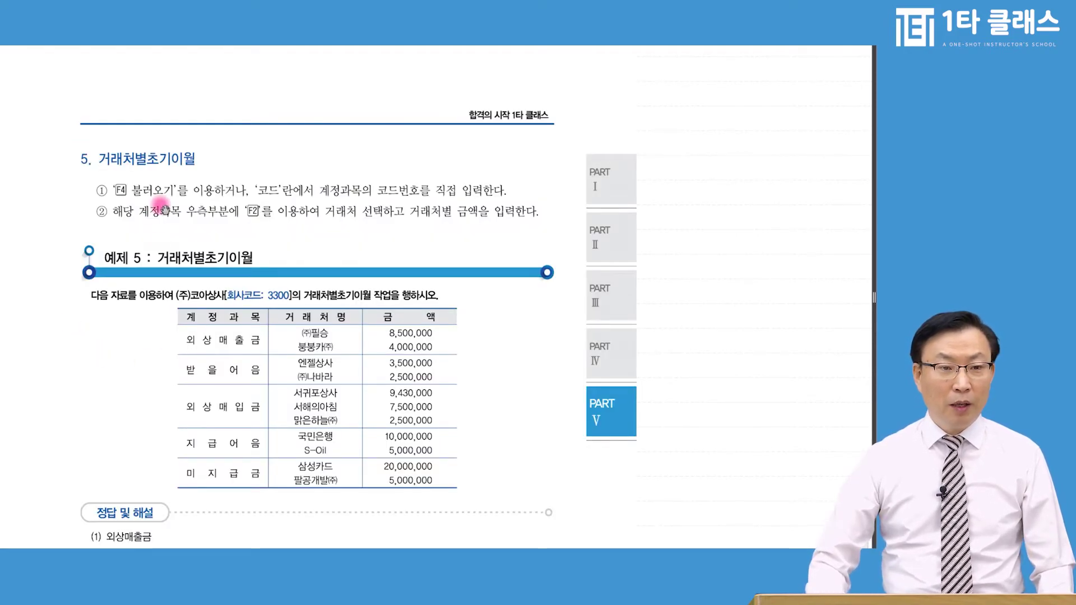
left_click(247, 213)
scroll(266, 296, "down", 3)
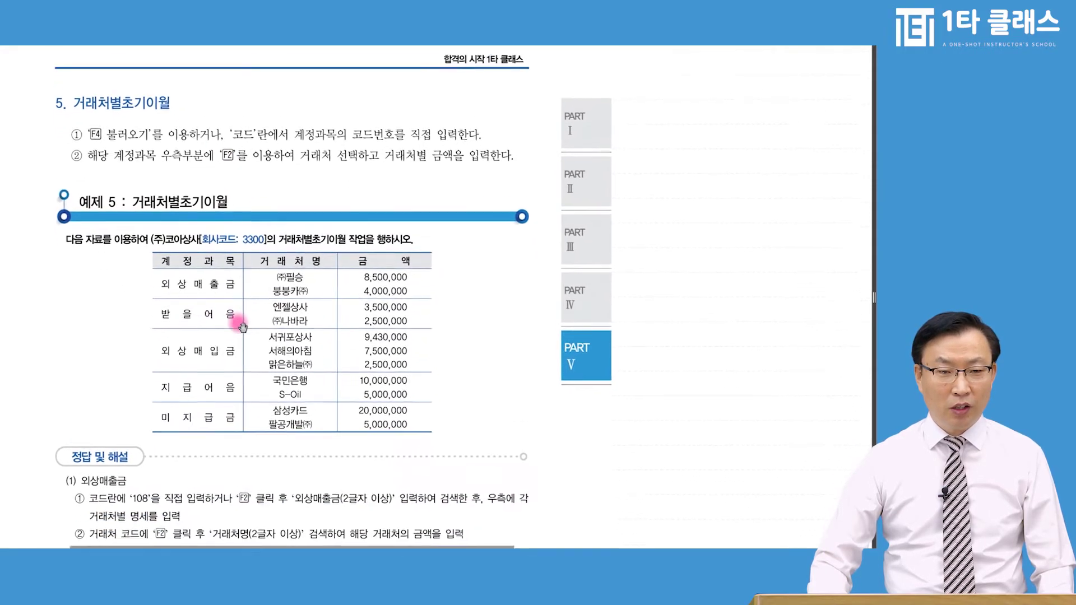
scroll(263, 336, "down", 1)
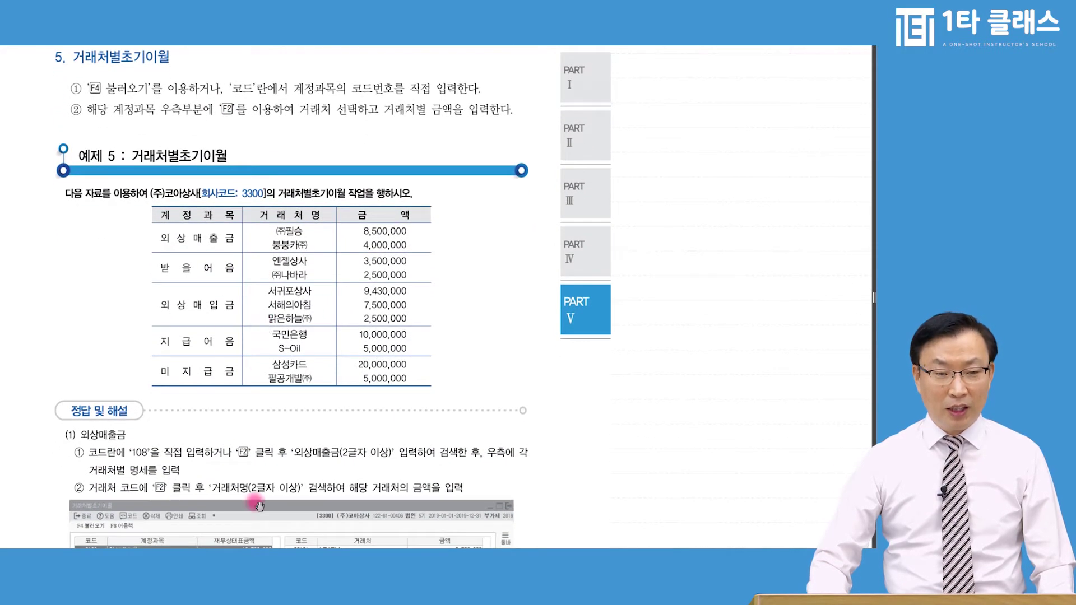
key("alt+Tab")
left_click(150, 130)
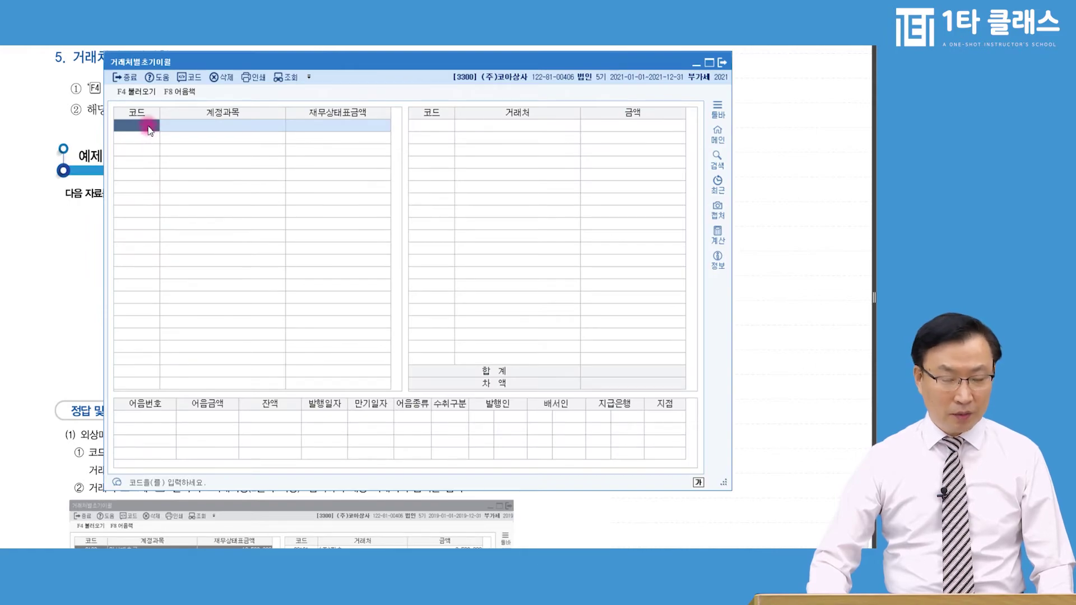
Decline loading all data from 전기분재무상태표 and enter account code 108 for 외상매출금 in the first row
left_click(136, 91)
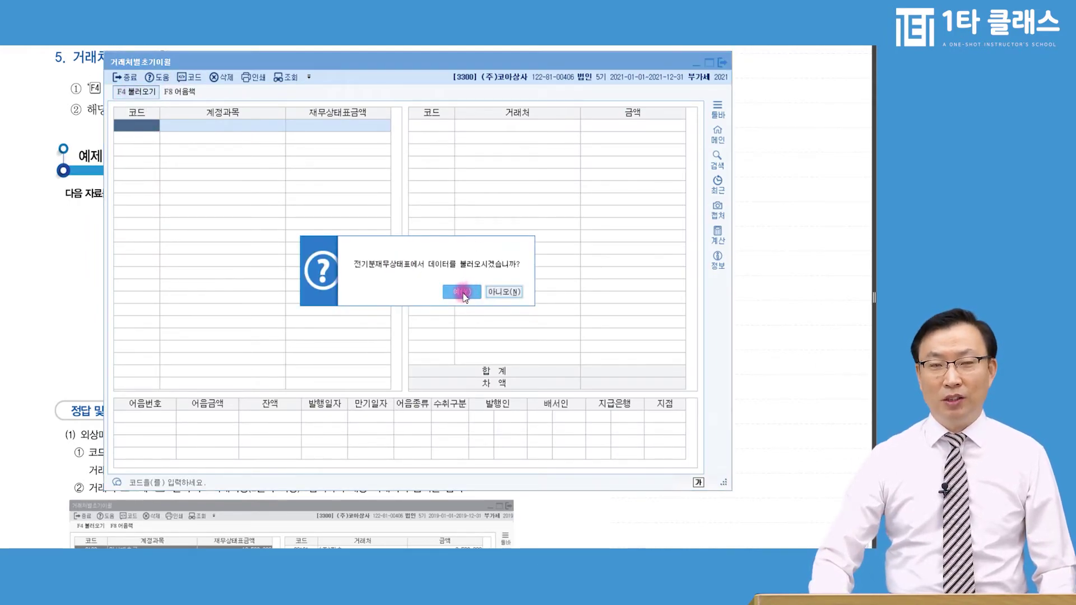
left_click(503, 294)
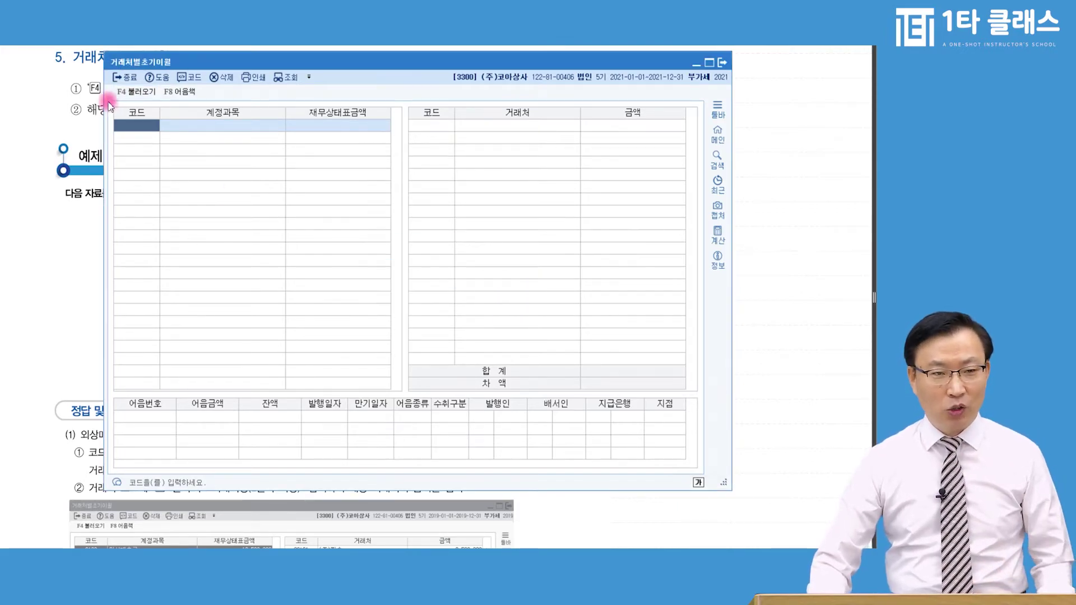
left_click(160, 133)
type("108")
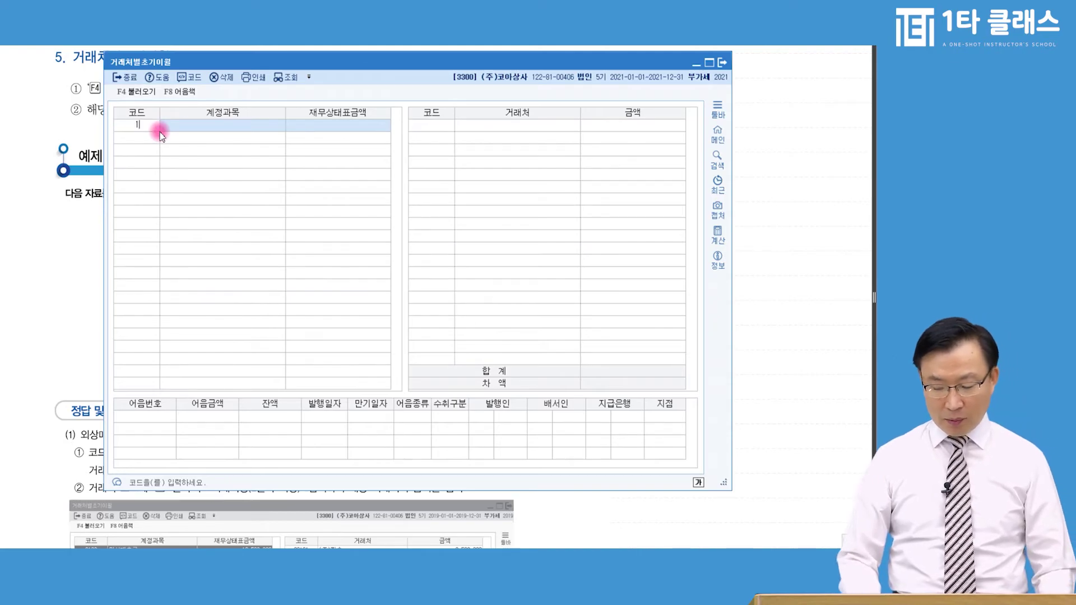
key("Return")
Search the account code help for 외상 and choose 0108 외상매출금 for the first row
left_click(150, 127)
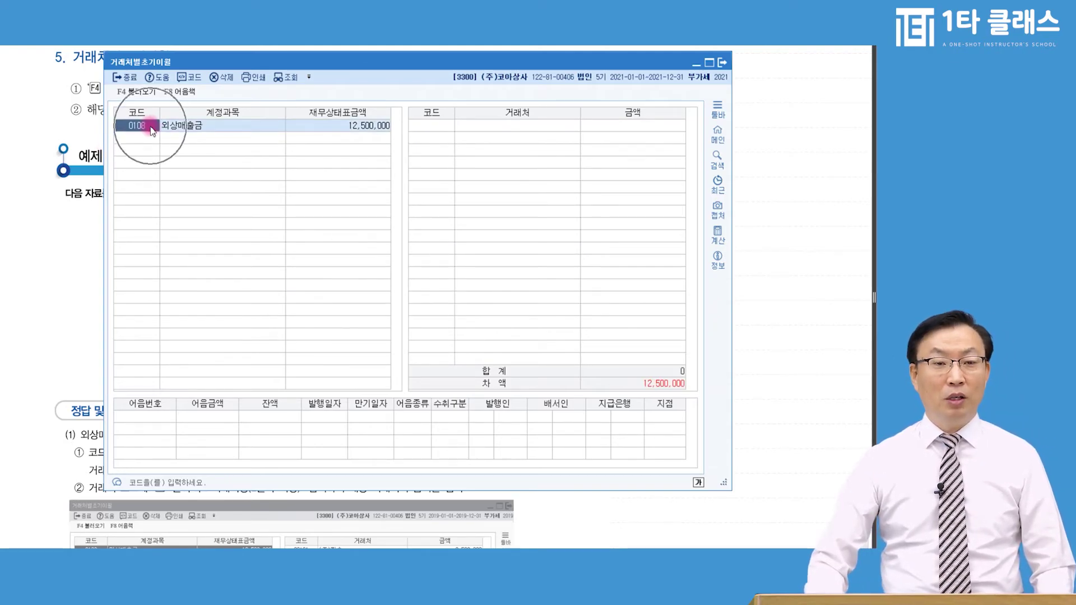
key("F2")
type("외사")
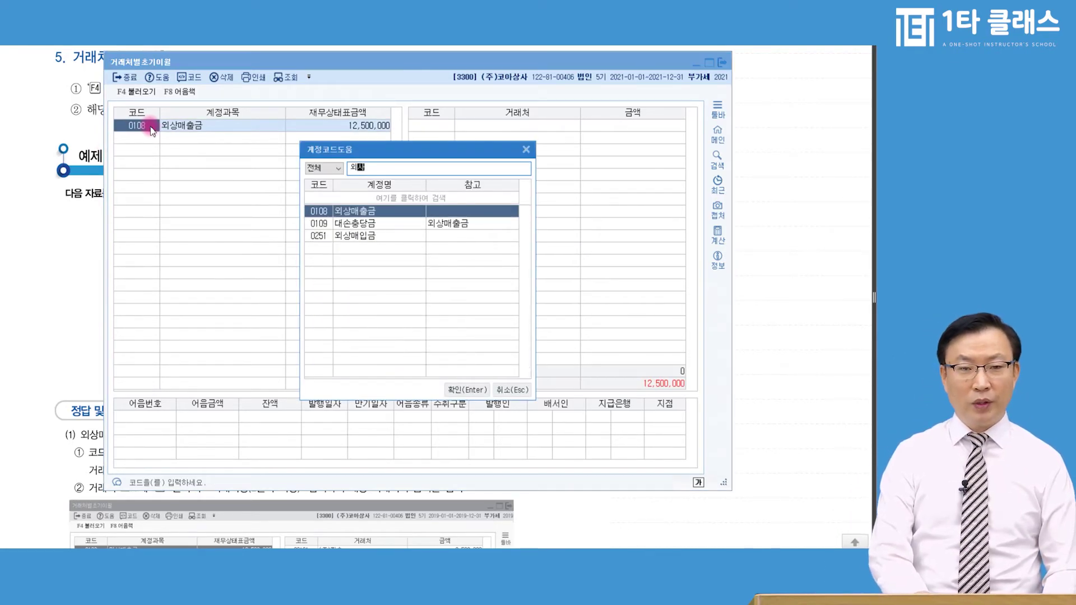
key("Return")
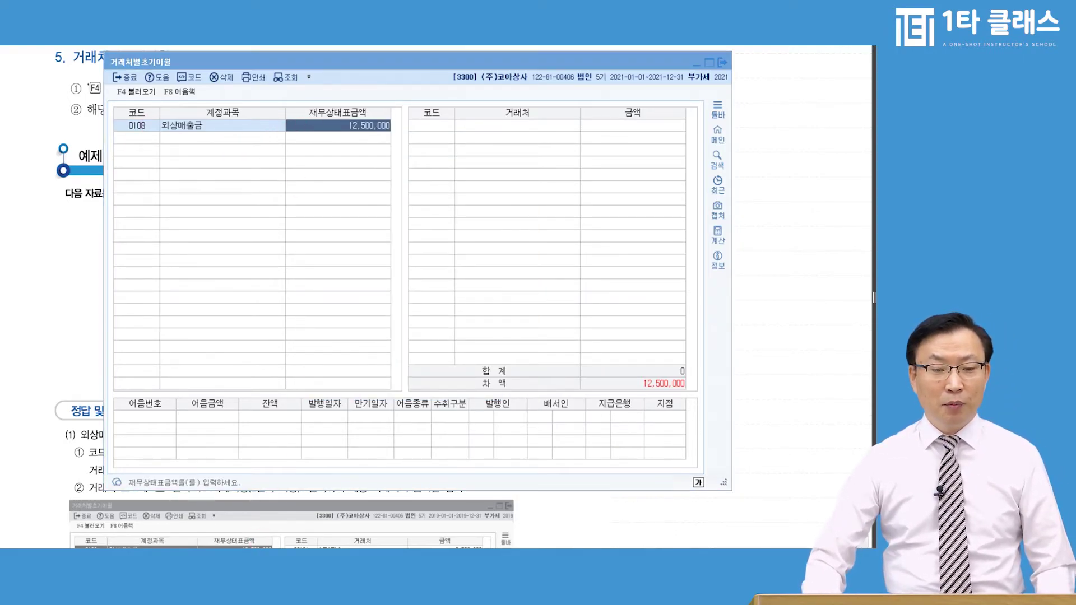
Open 전기분재무상태표, check the 외상매출금 amount, close it, and return to 거래처별초기이월
left_click(252, 551)
left_click(185, 337)
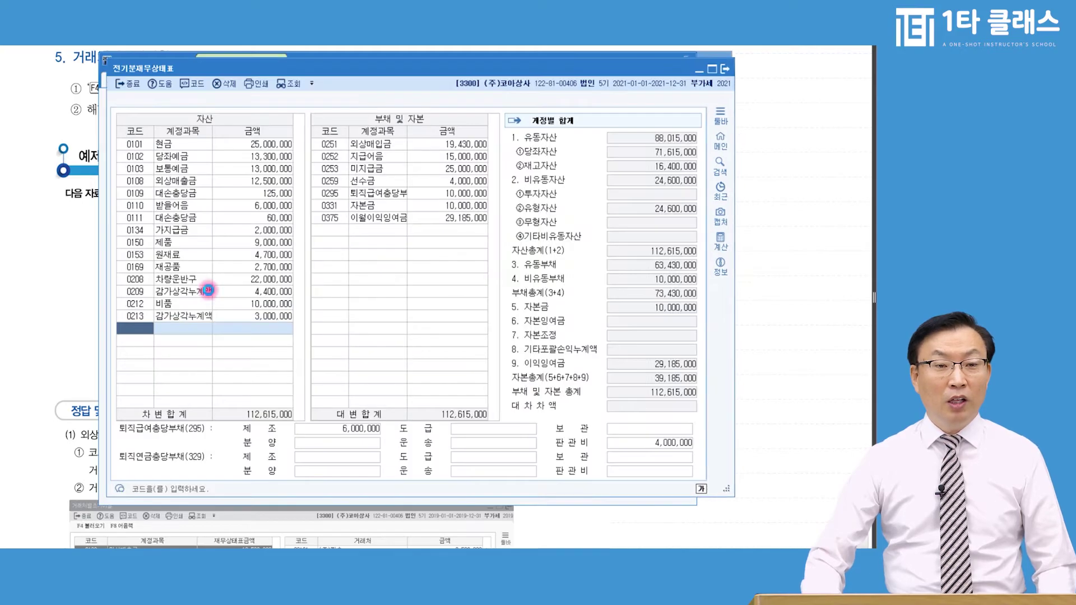
left_click(236, 180)
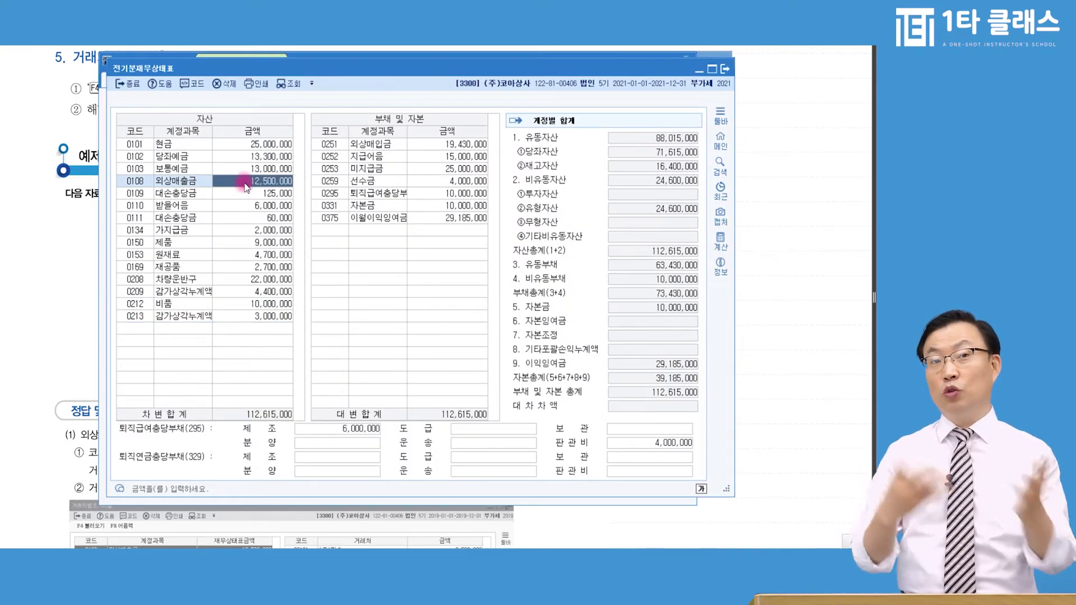
key("Escape")
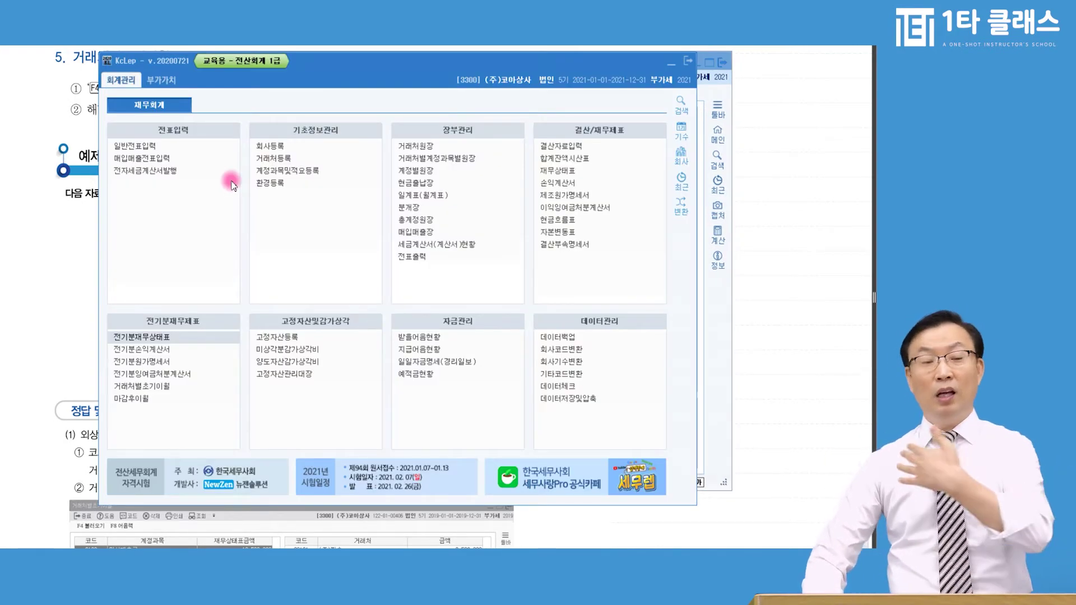
left_click(142, 386)
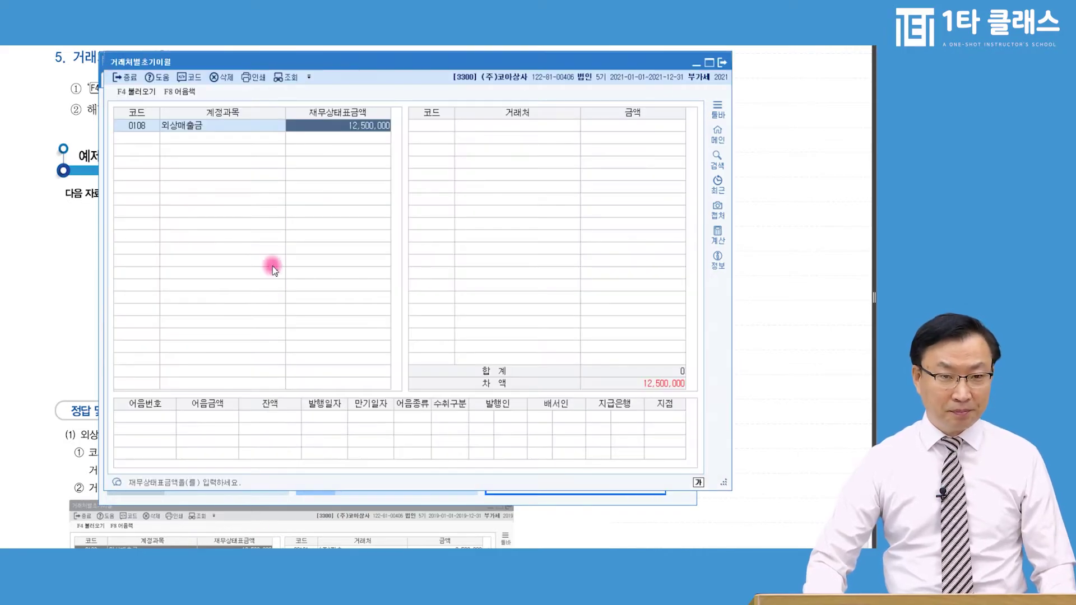
Add customer (주)필승 with 8,500,000 under 외상매출금 and compare the customer total and 차액 with the balance sheet amount
left_click(431, 129)
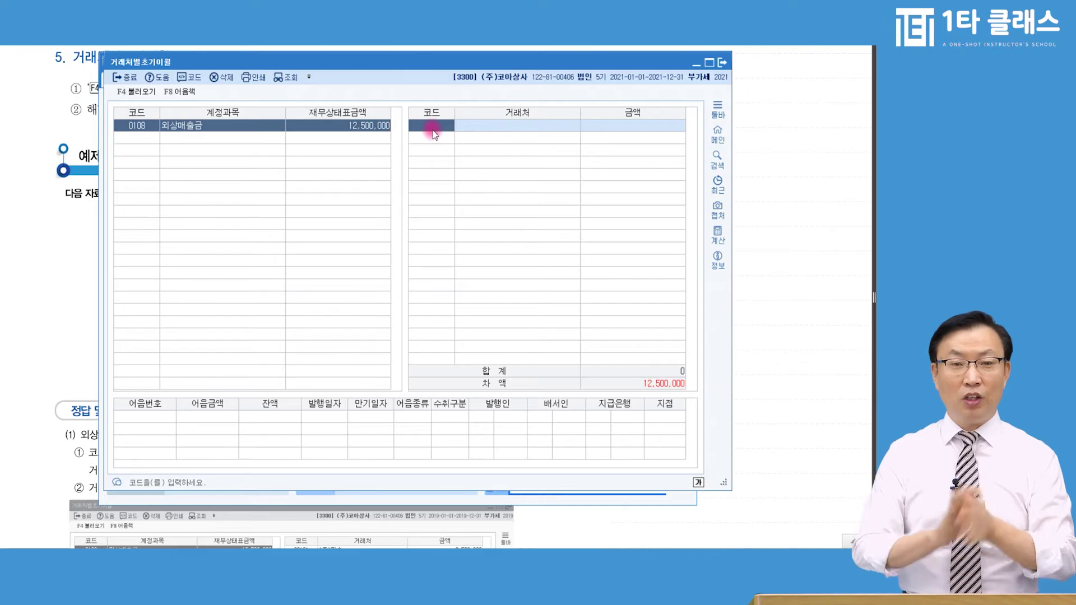
key("F2")
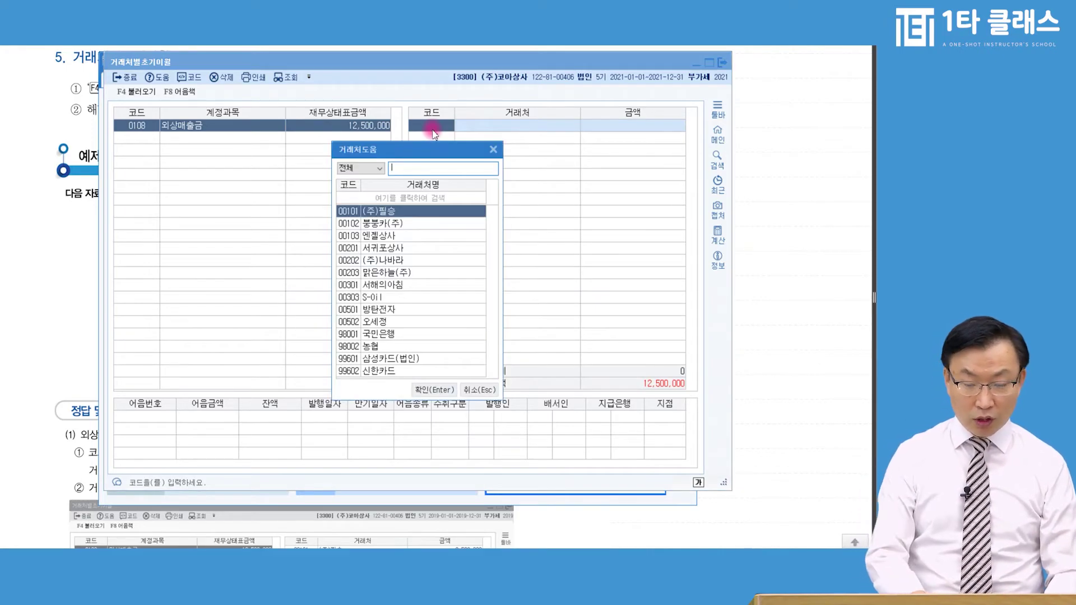
type("필")
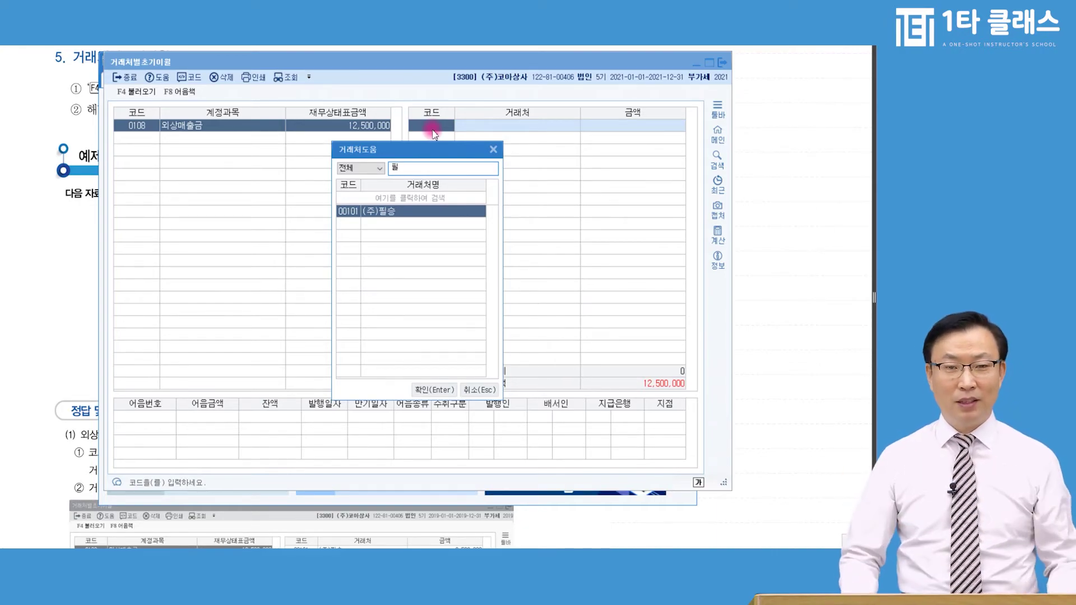
key("Return")
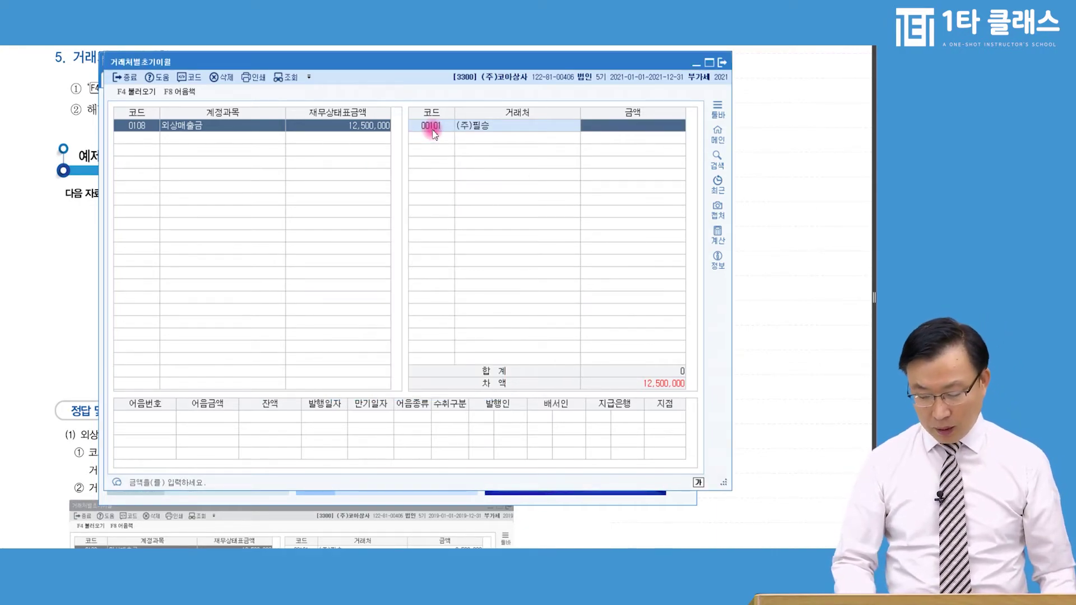
type("8500000")
key("Return")
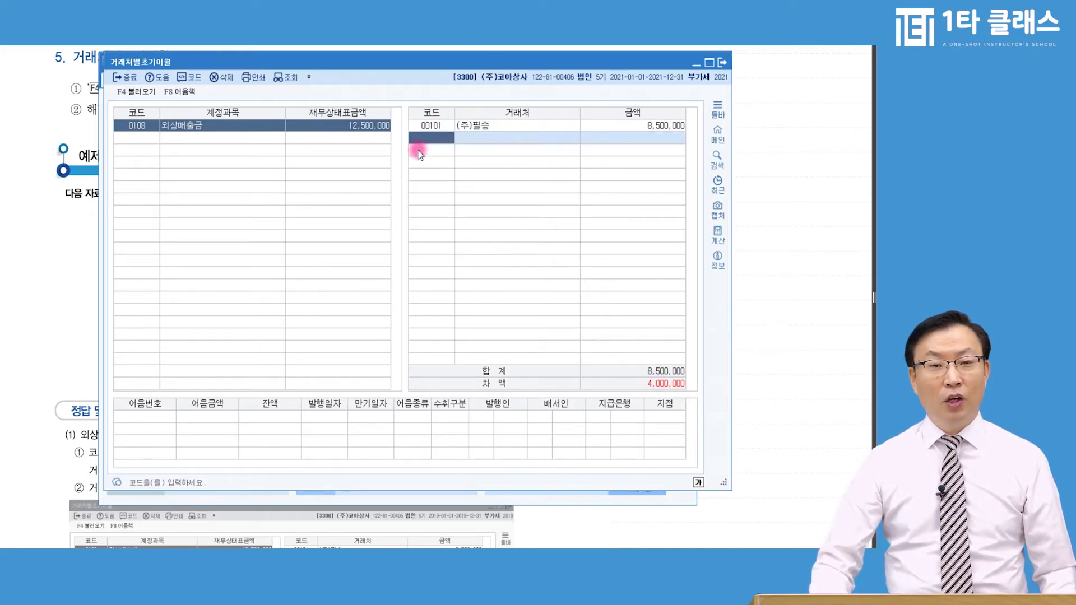
left_click(372, 130)
left_click(664, 358)
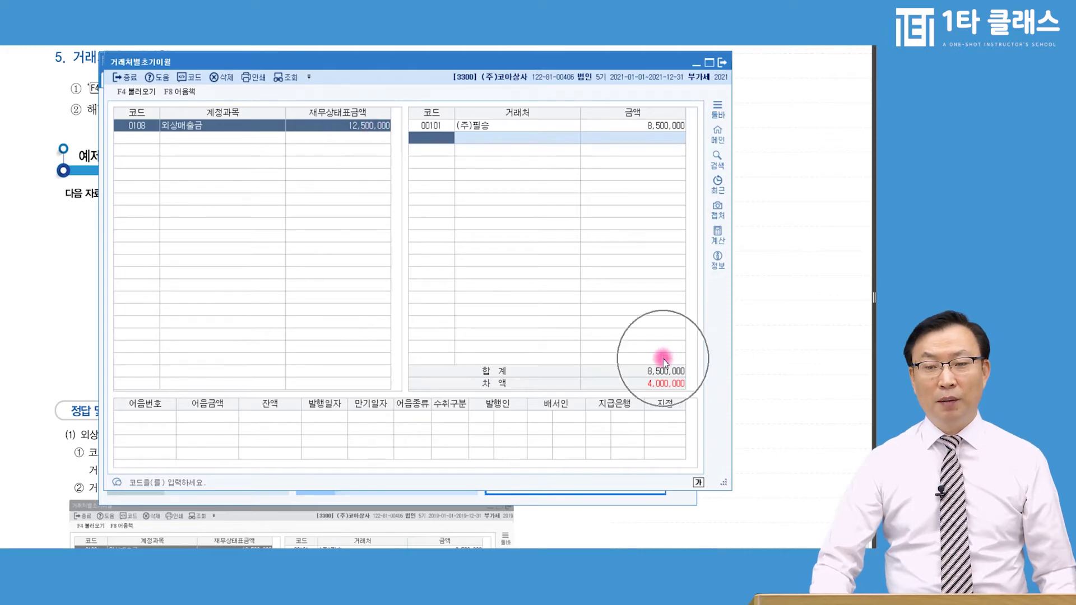
Add customer 붕붕카(주) with 4,000,000 under 외상매출금 and check the 차액 against the balance sheet amount
left_click(414, 138)
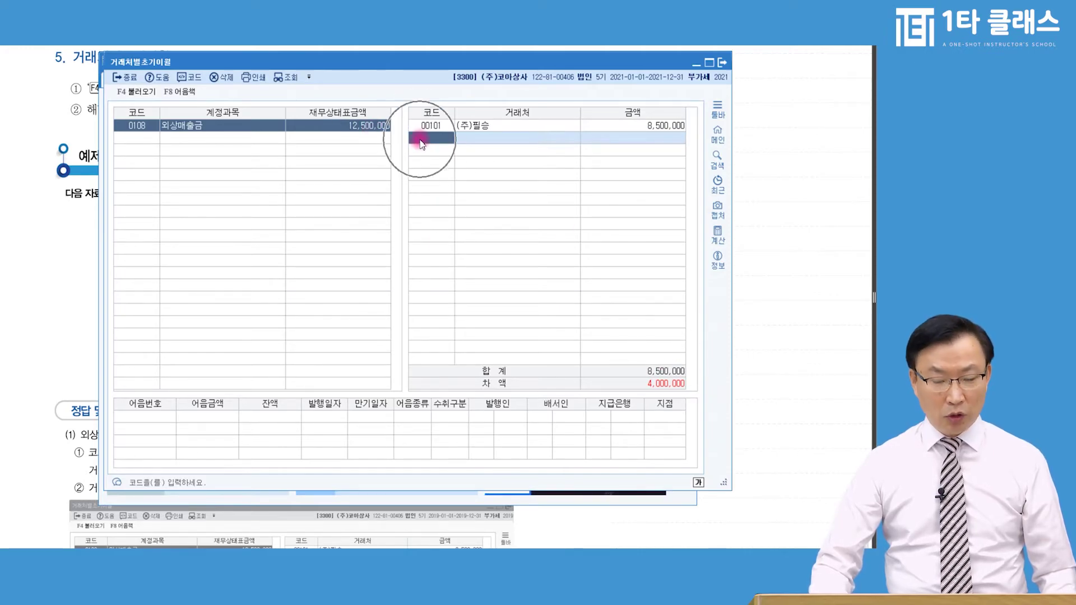
key("F2")
type("붕")
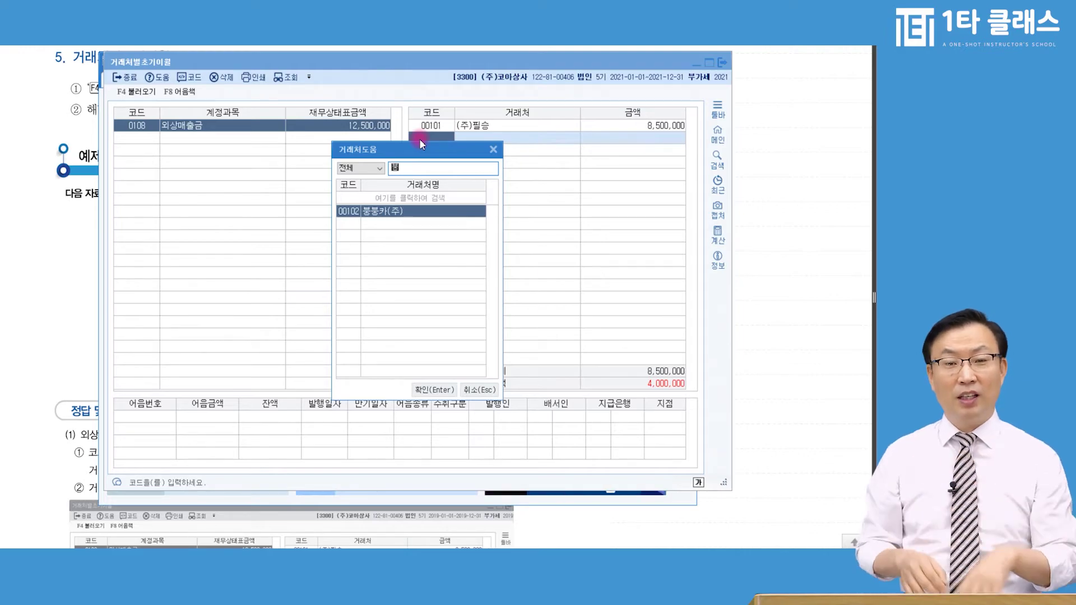
key("Return")
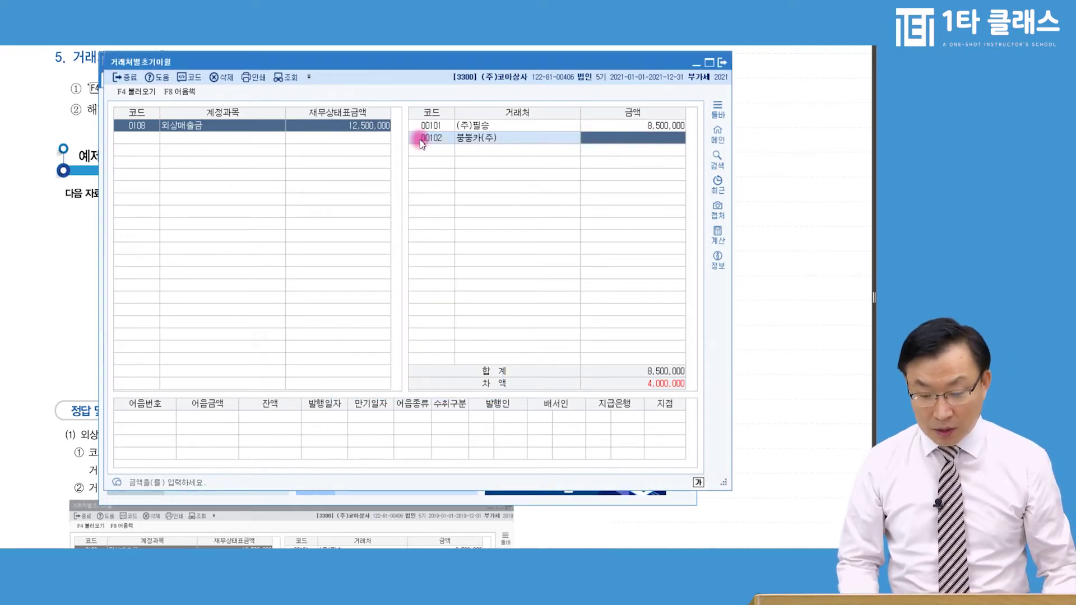
type("4000000")
key("Return")
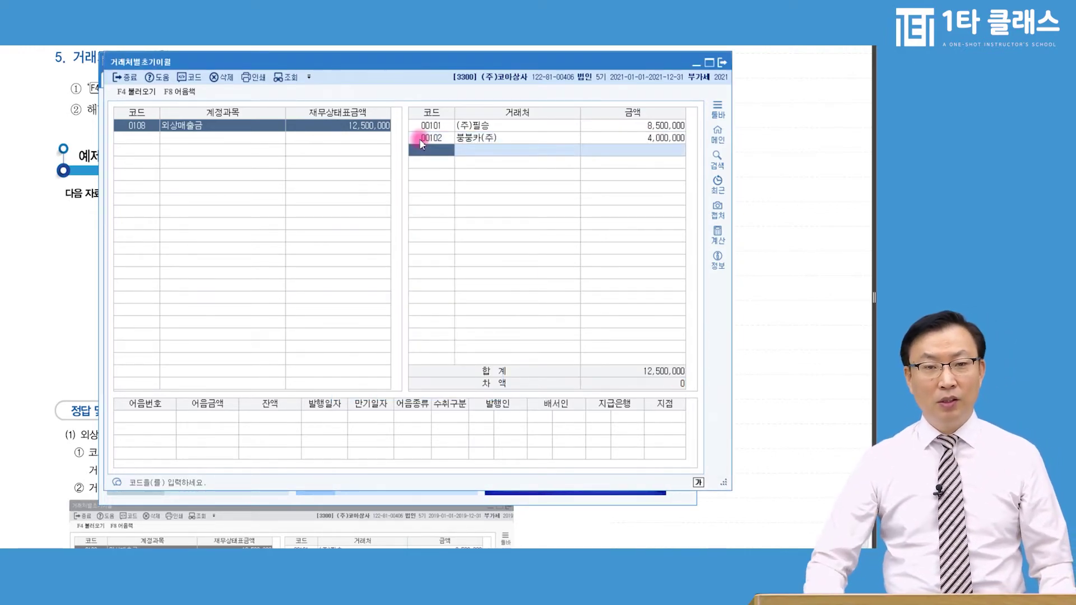
left_click(347, 132)
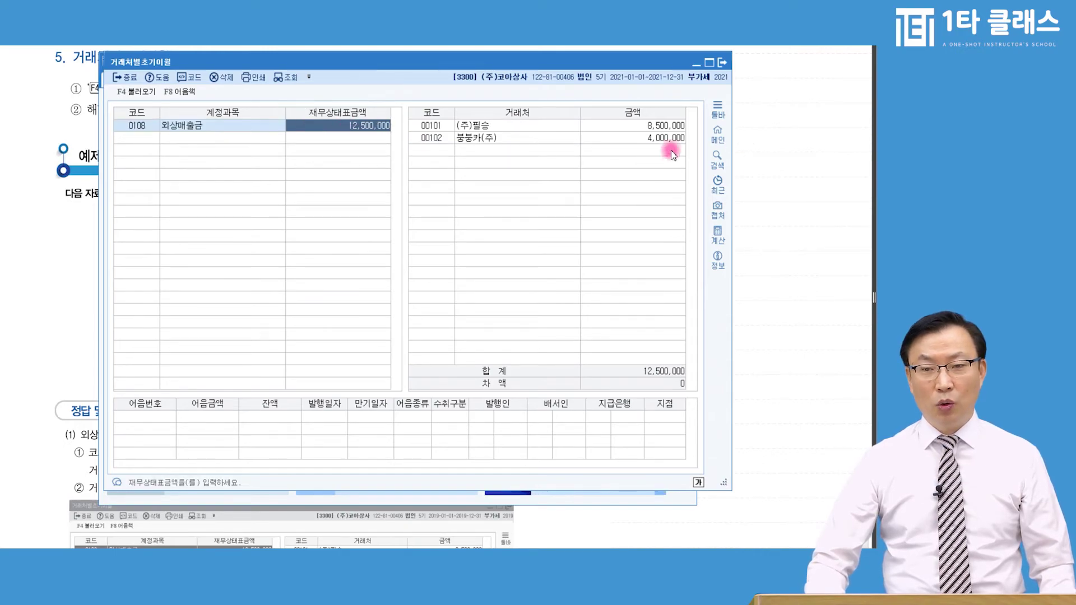
left_click(666, 383)
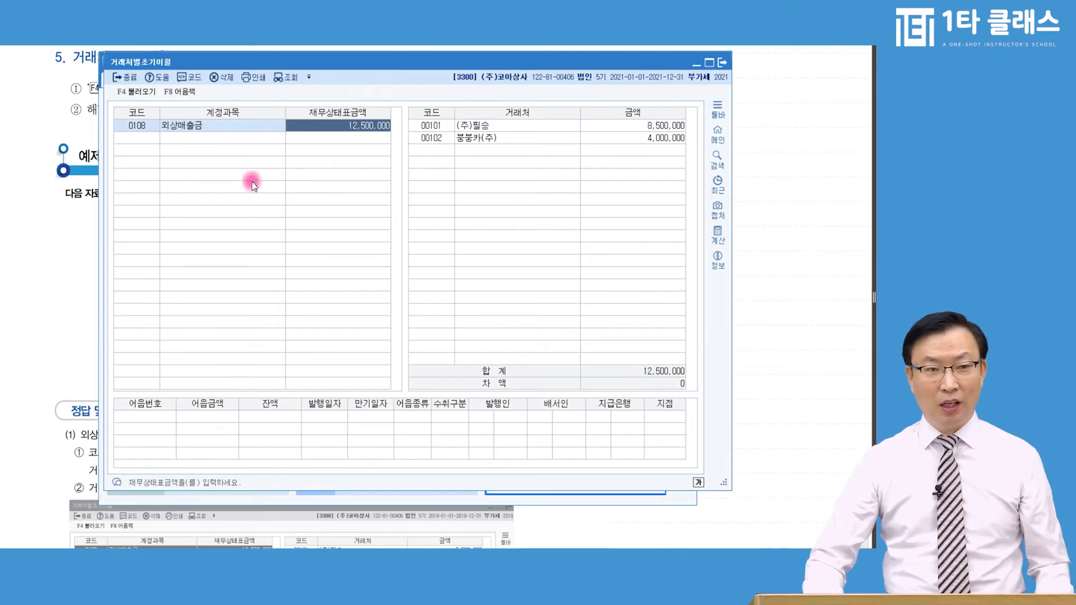
Search the account code help for 받을 and add 0110 받을어음 in the second account row
left_click(132, 137)
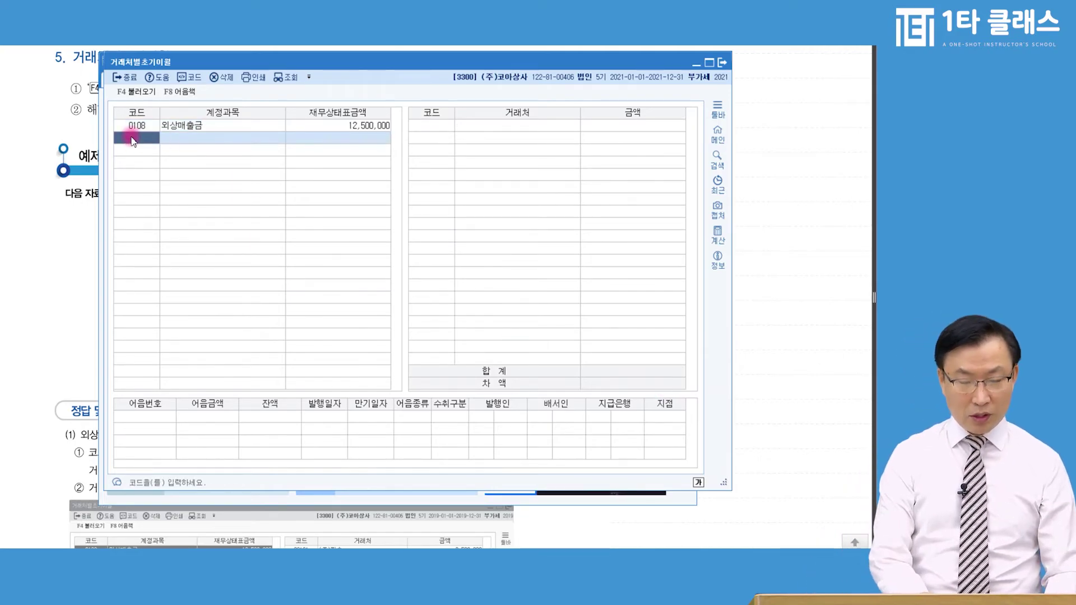
key("F2")
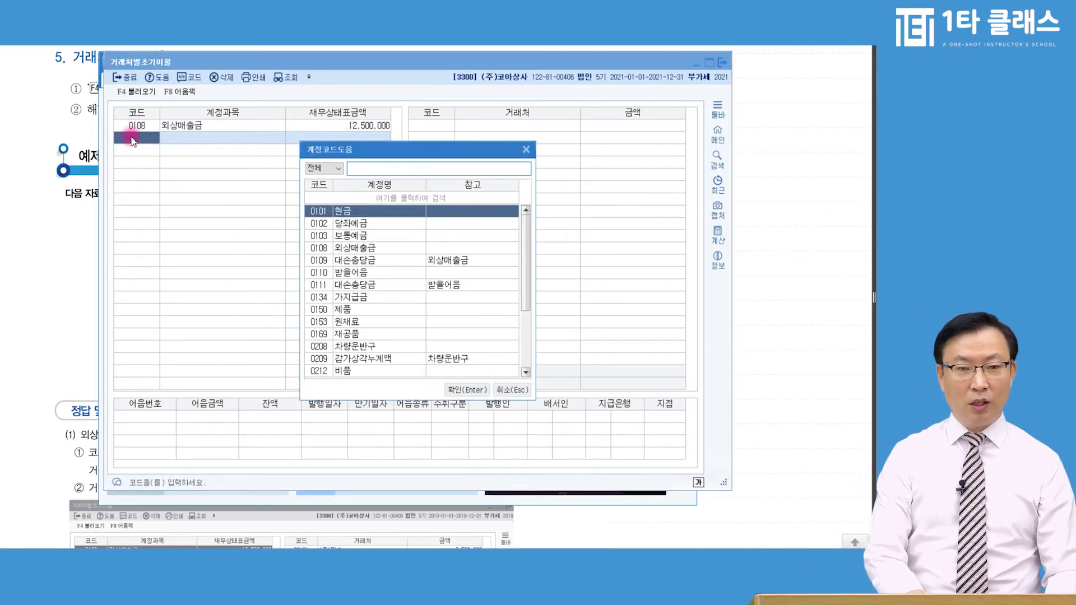
type("받을")
key("Return")
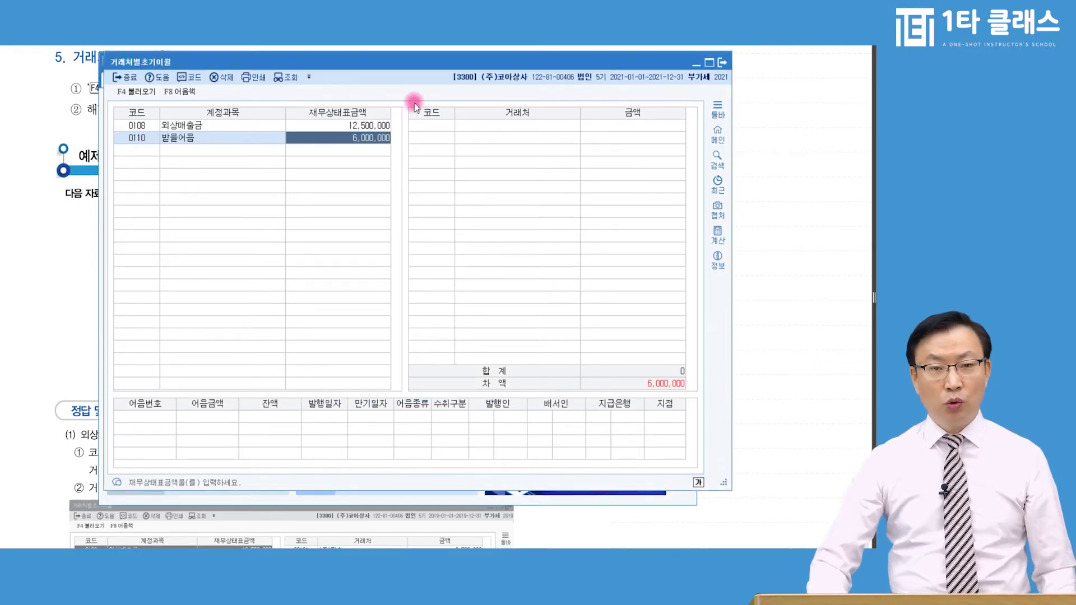
Add customer 엔젤상사 with 3,500,000 under 받을어음, finding it in the customer help by 엔
left_click(442, 131)
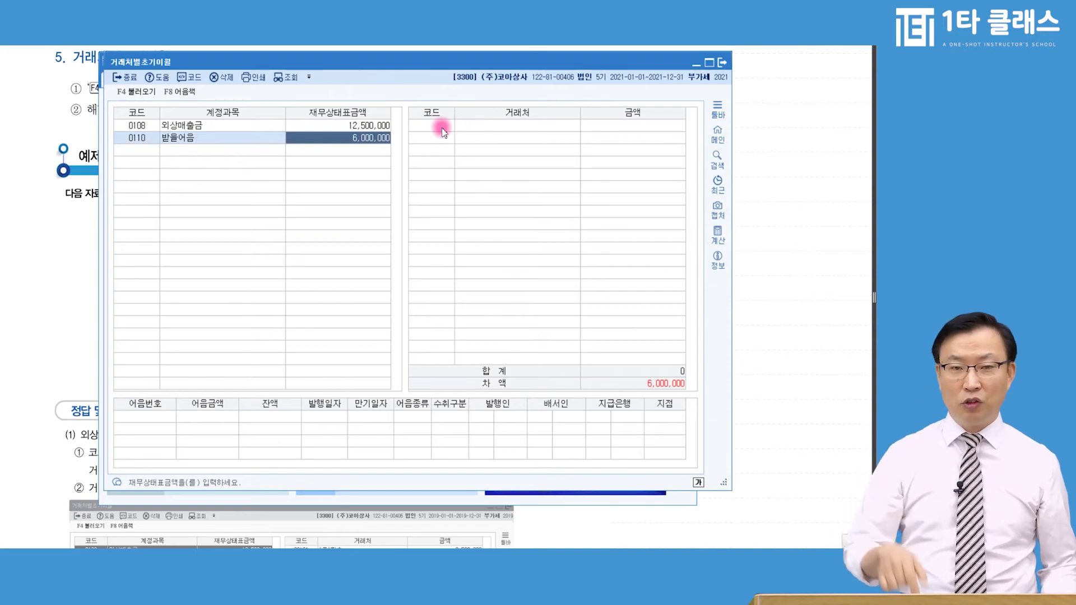
left_click(442, 131)
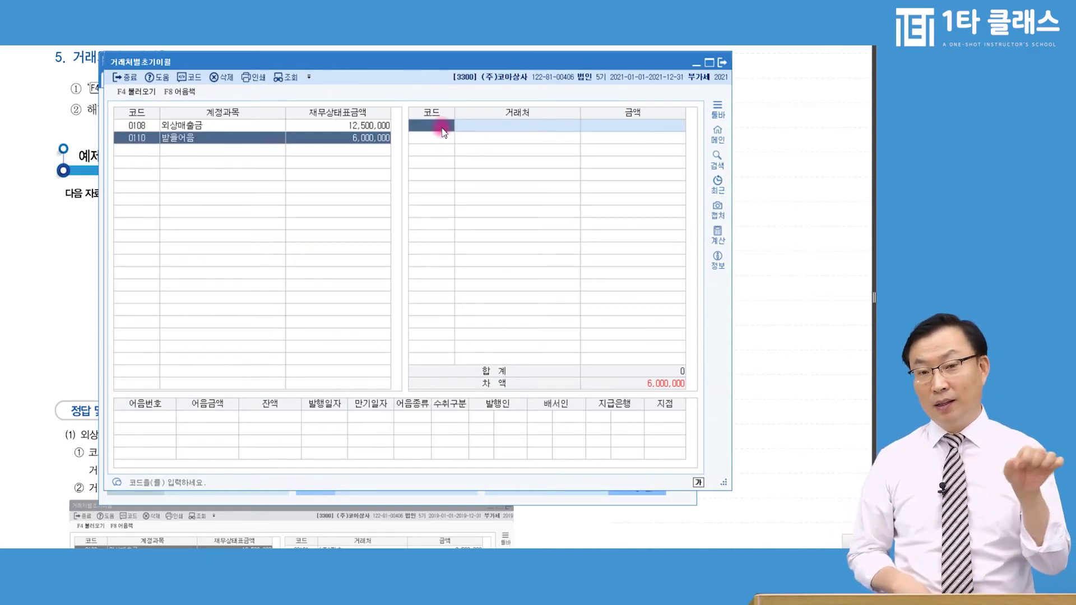
left_click(332, 138)
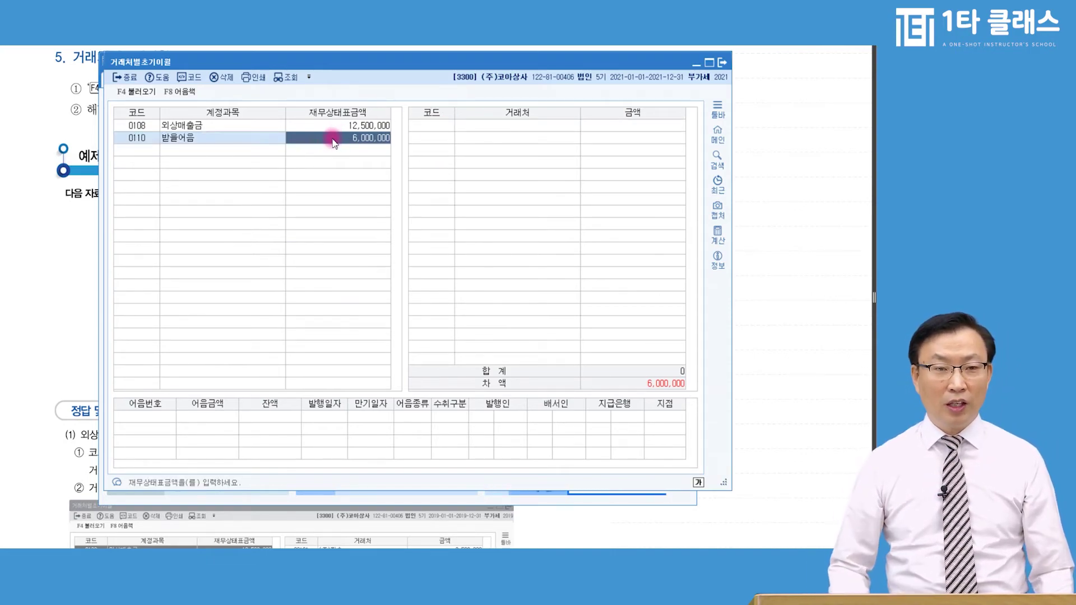
key("Return")
left_click(439, 128)
left_click(366, 138)
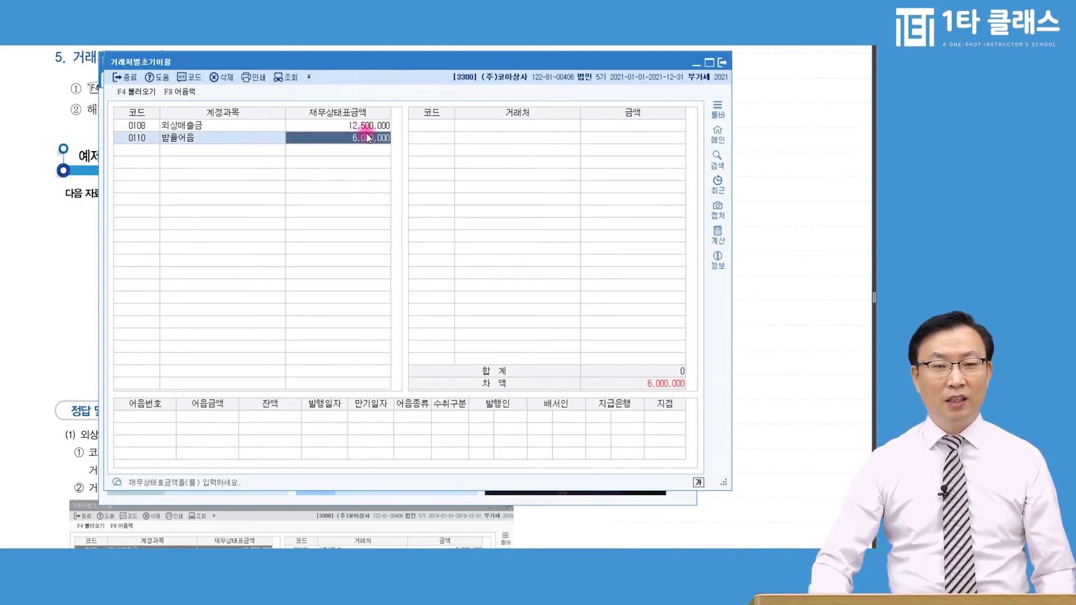
left_click(434, 127)
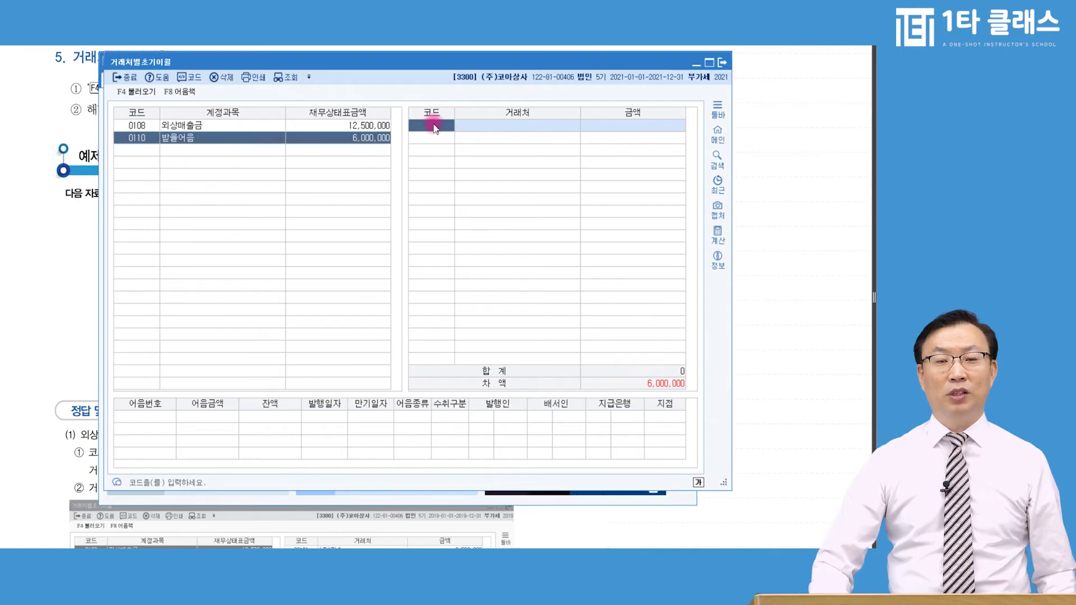
key("F2")
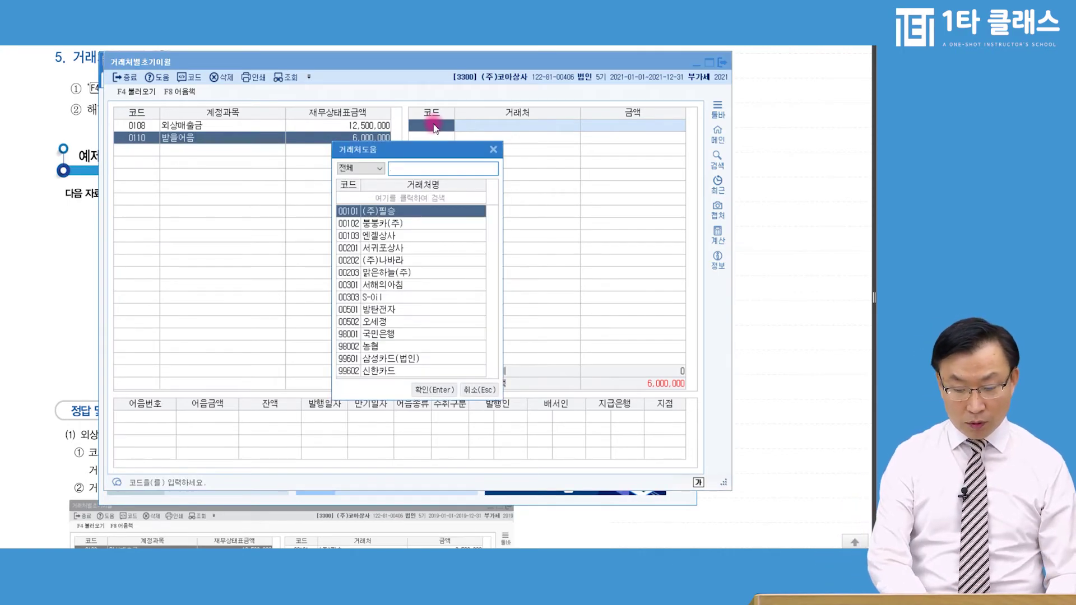
type("엔")
key("Return")
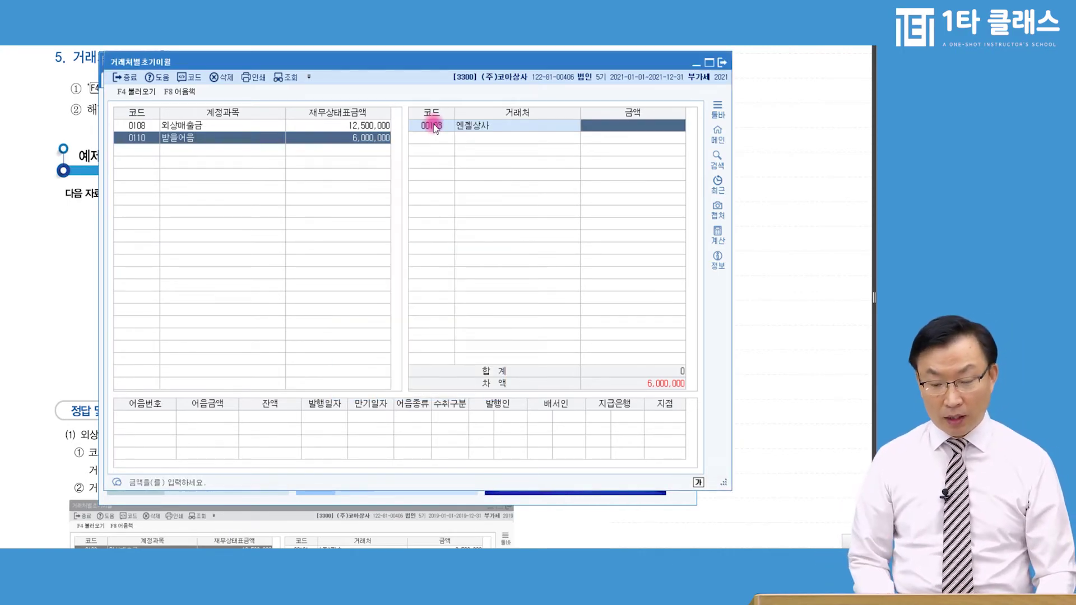
type("3500000")
key("Return")
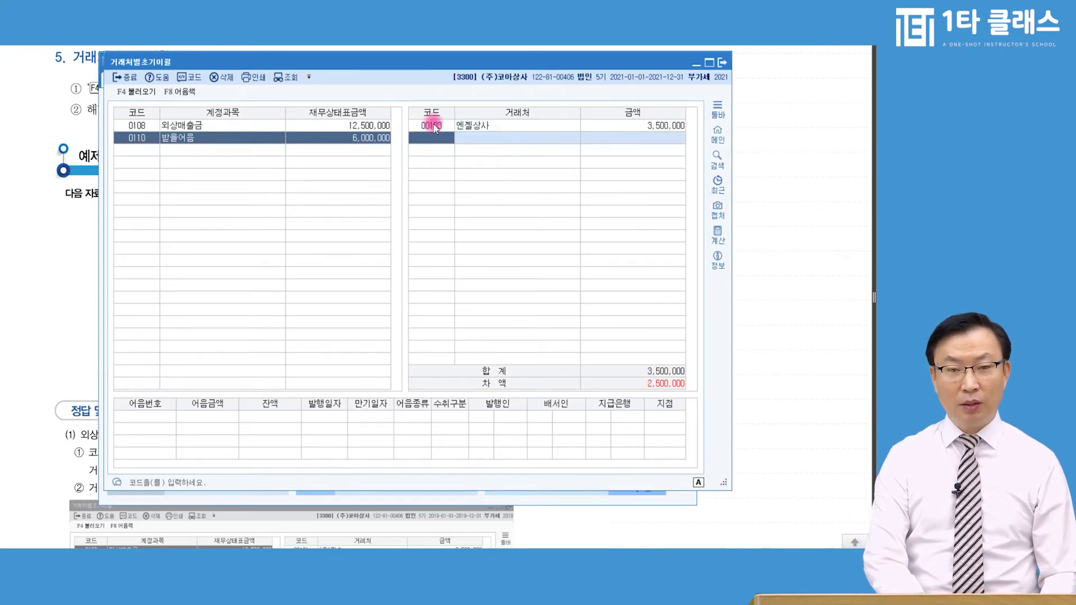
Add customer (주)나바라 with 2,500,000 as the second entry under 받을어음, finding it by 나
key("F2")
type("ㄴ")
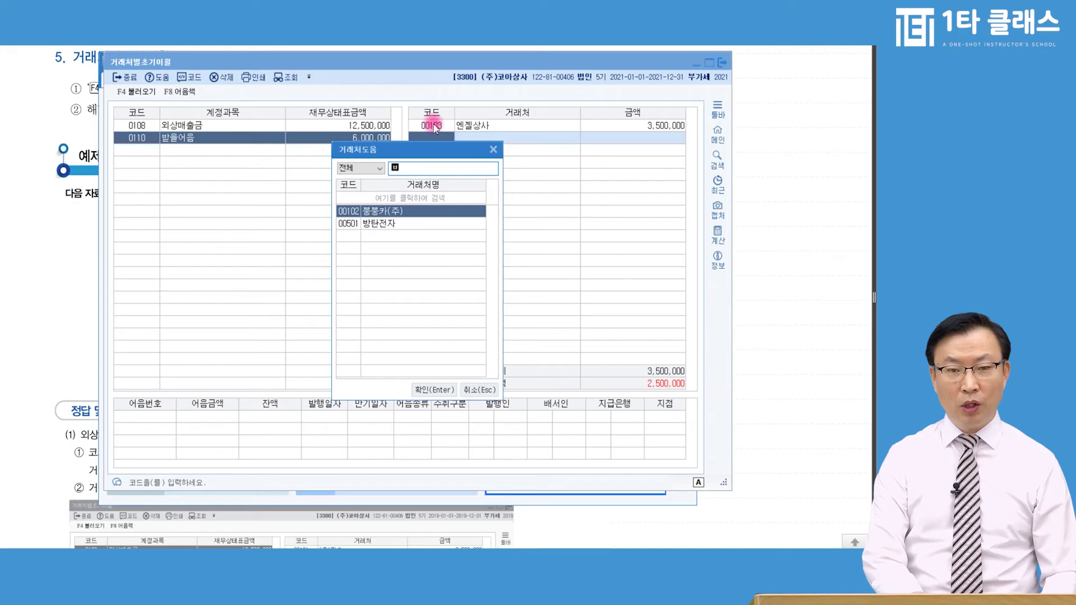
type("나")
key("Return")
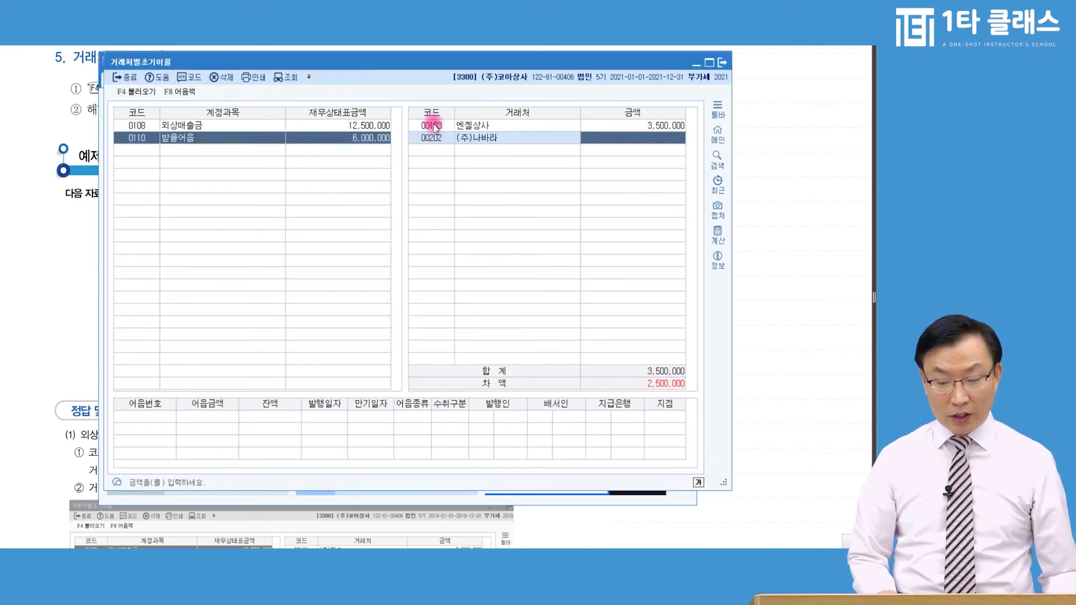
type("2,500,000")
key("Return")
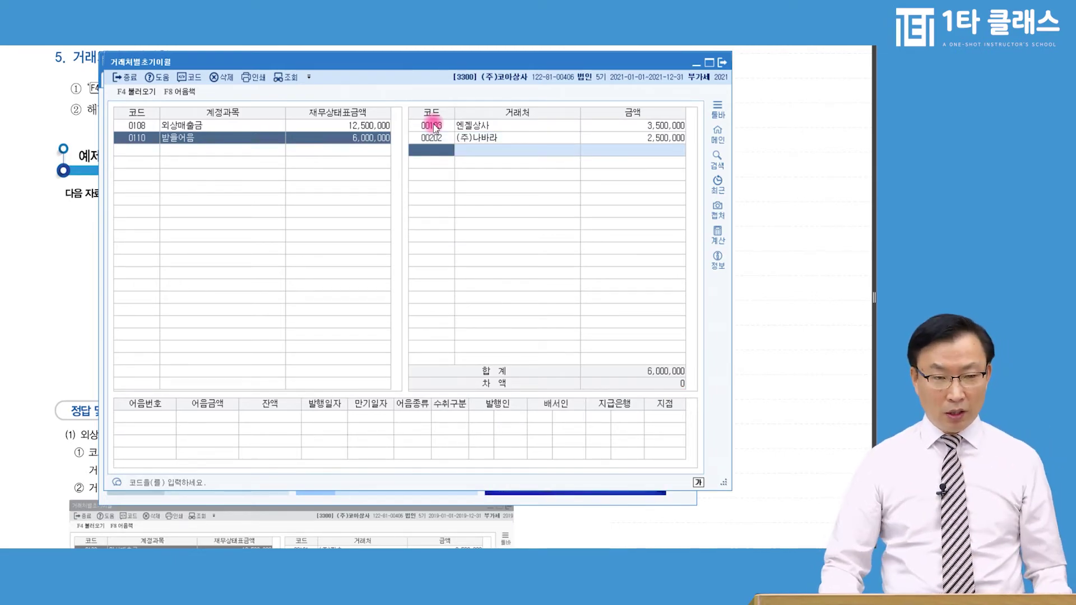
Add account 0251 외상매입금 in the third account row
left_click(140, 150)
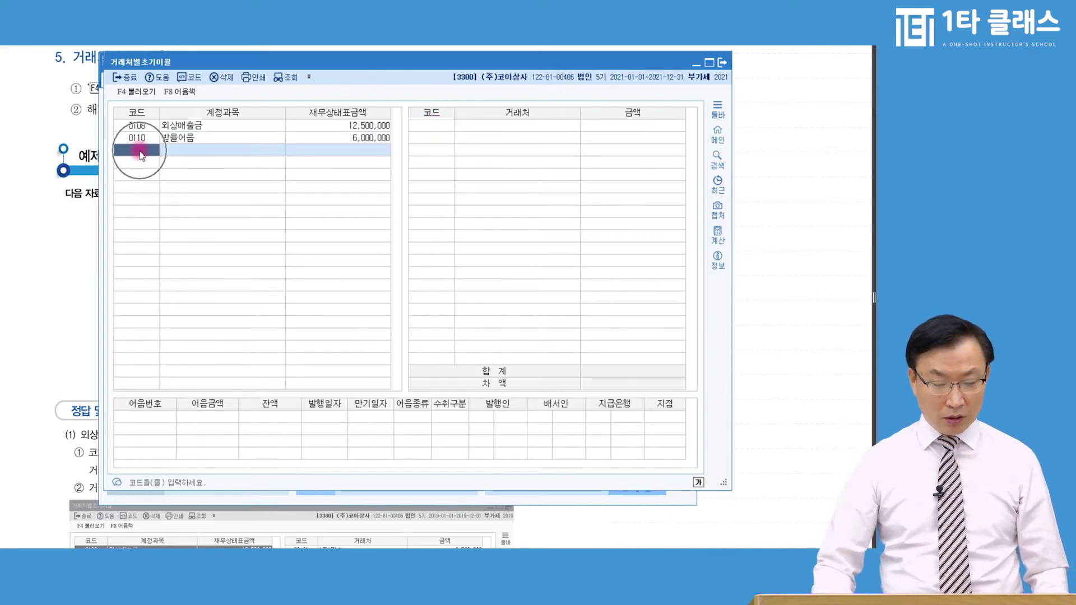
double_click(139, 150)
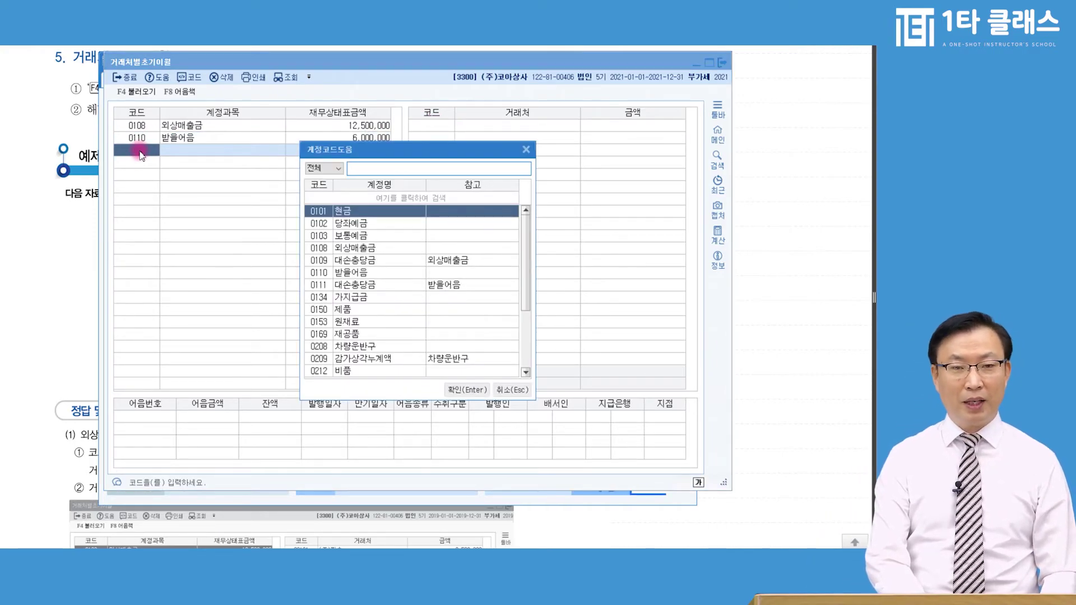
left_click(140, 150)
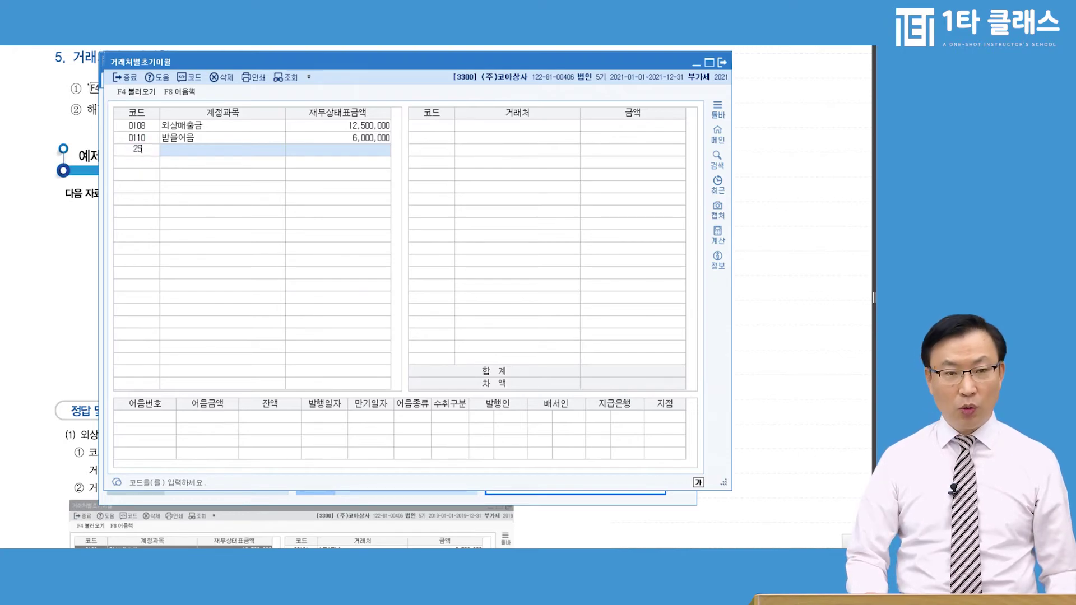
left_click(141, 152)
left_click(140, 152)
left_click(154, 153)
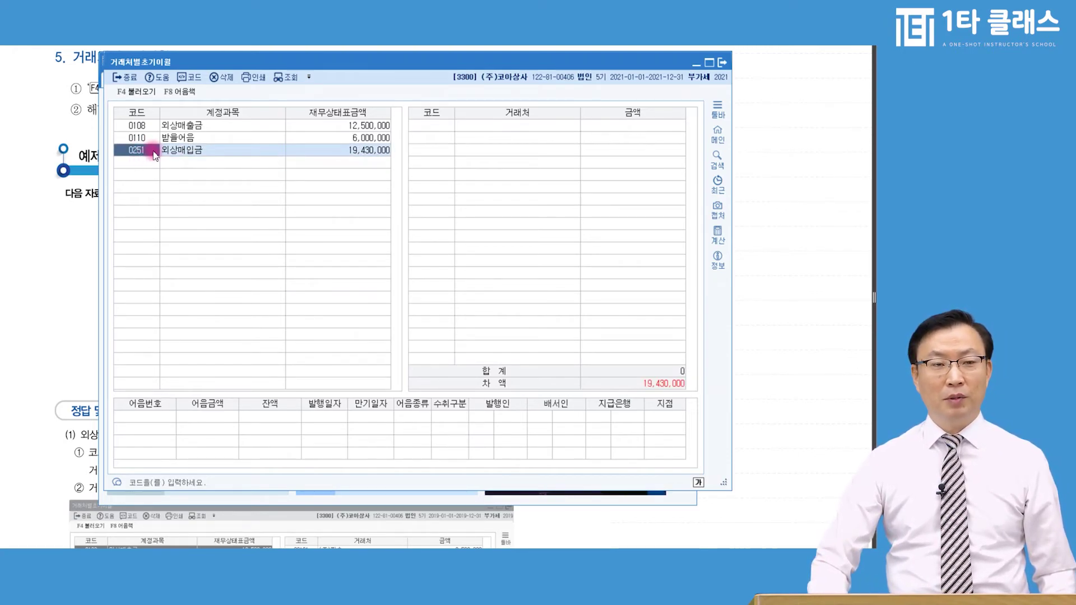
Add customer 서귀포상사 with 9,430,000 under 외상매입금, searching the customer help for 서
left_click(432, 135)
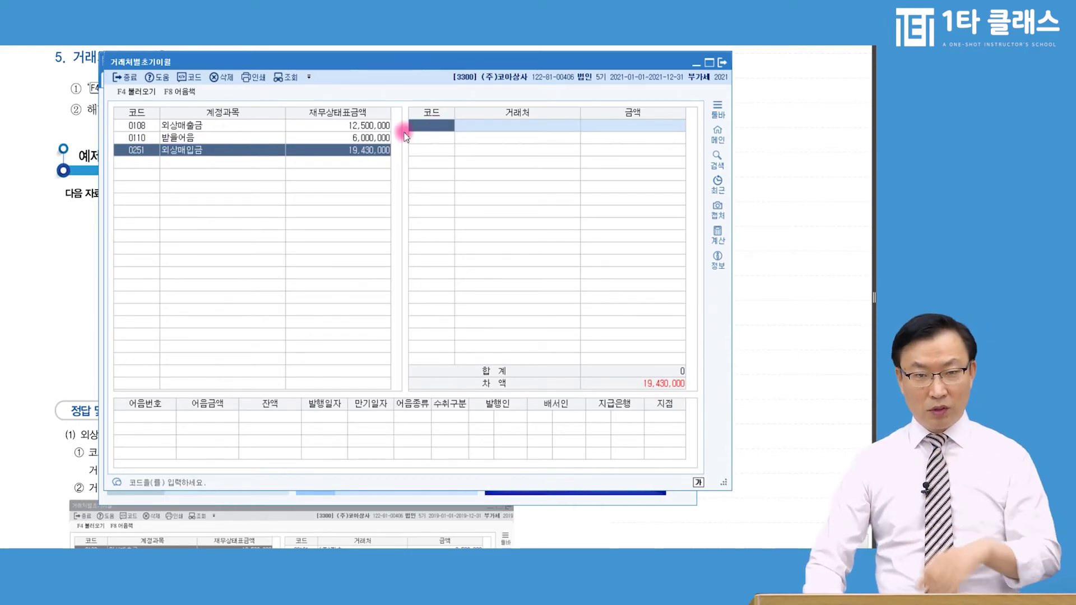
key("F2")
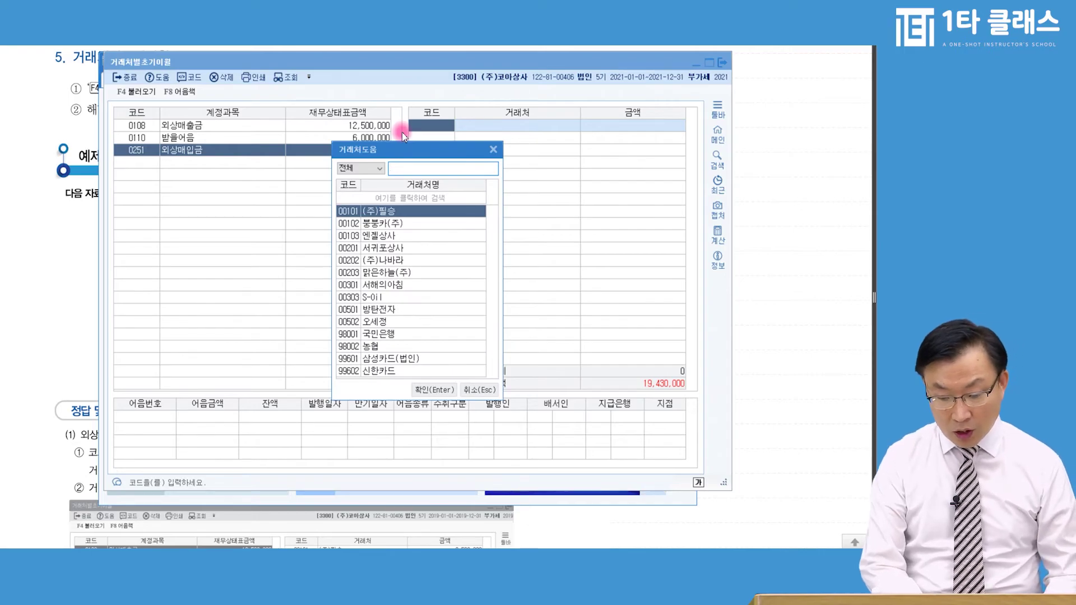
type("서")
key("Return")
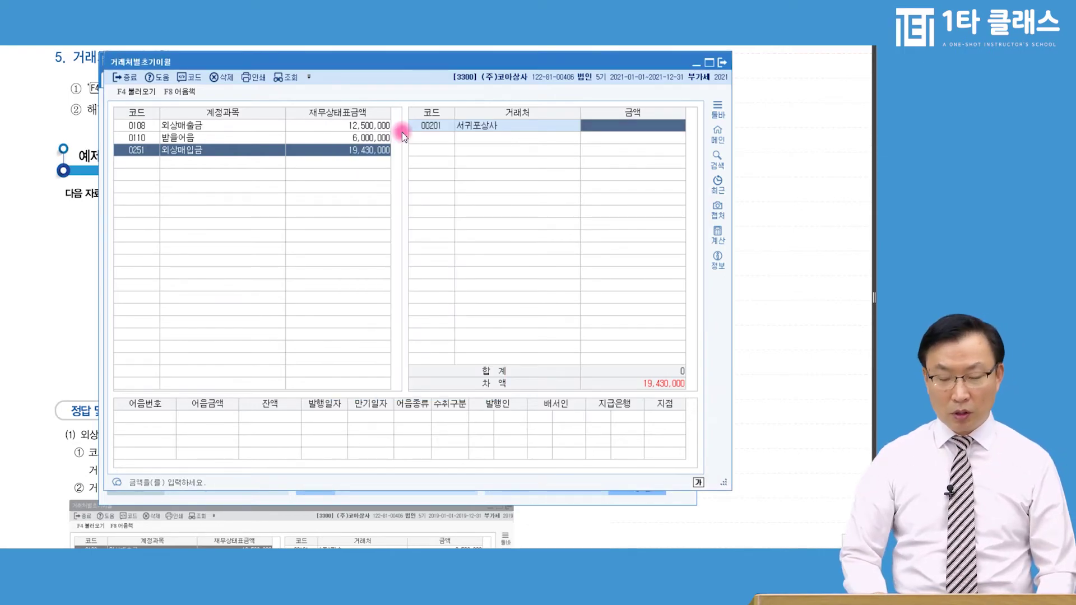
type("9430000")
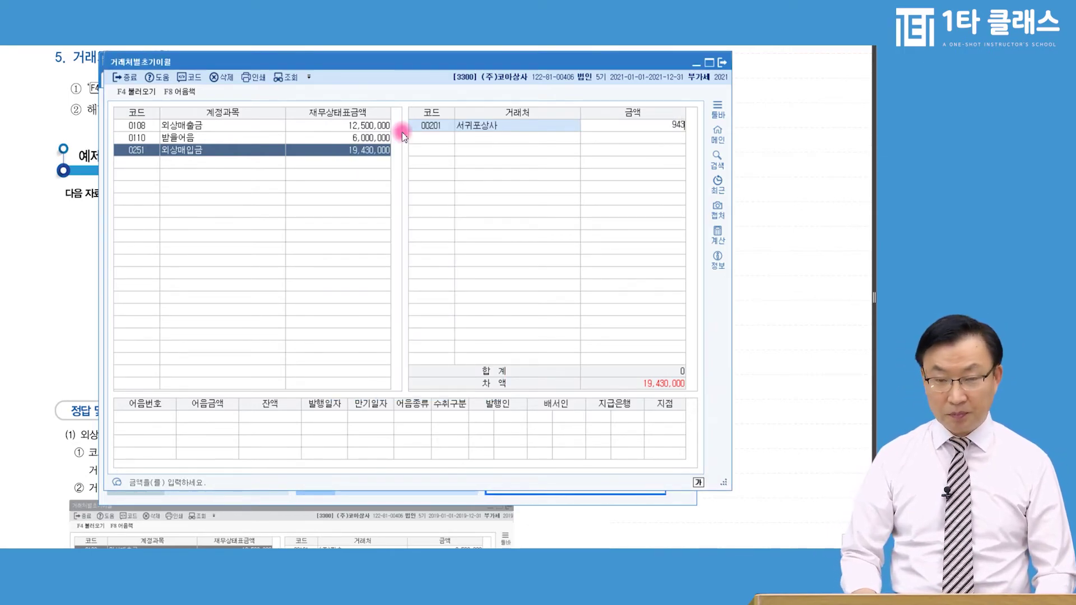
key("Return")
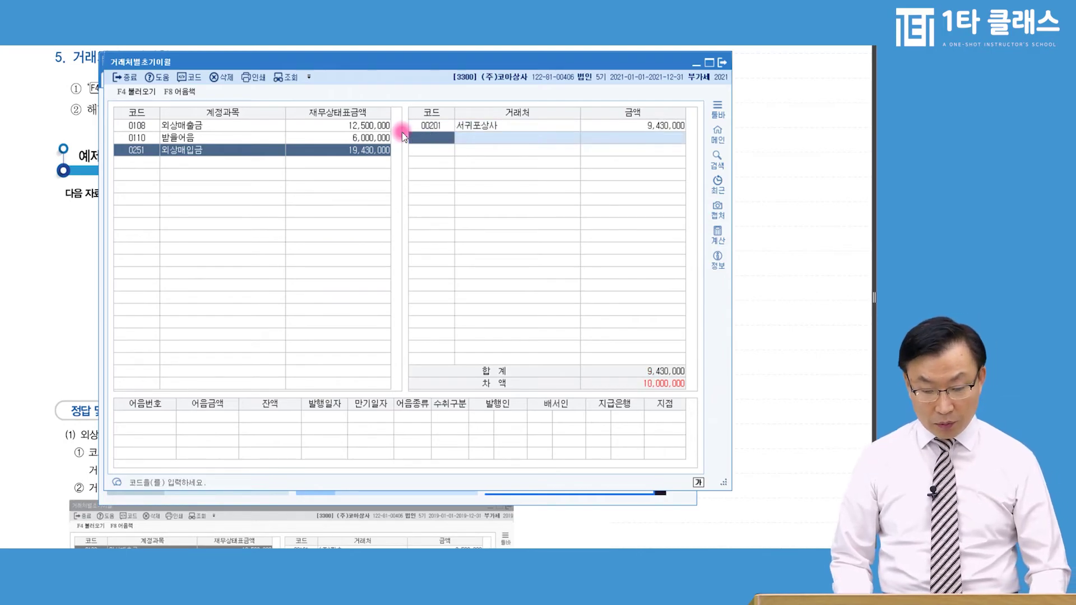
Add customer 서해의아침 with 7,500,000 as the second entry under 외상매입금, picking it from the matches for 서
key("F2")
type("서")
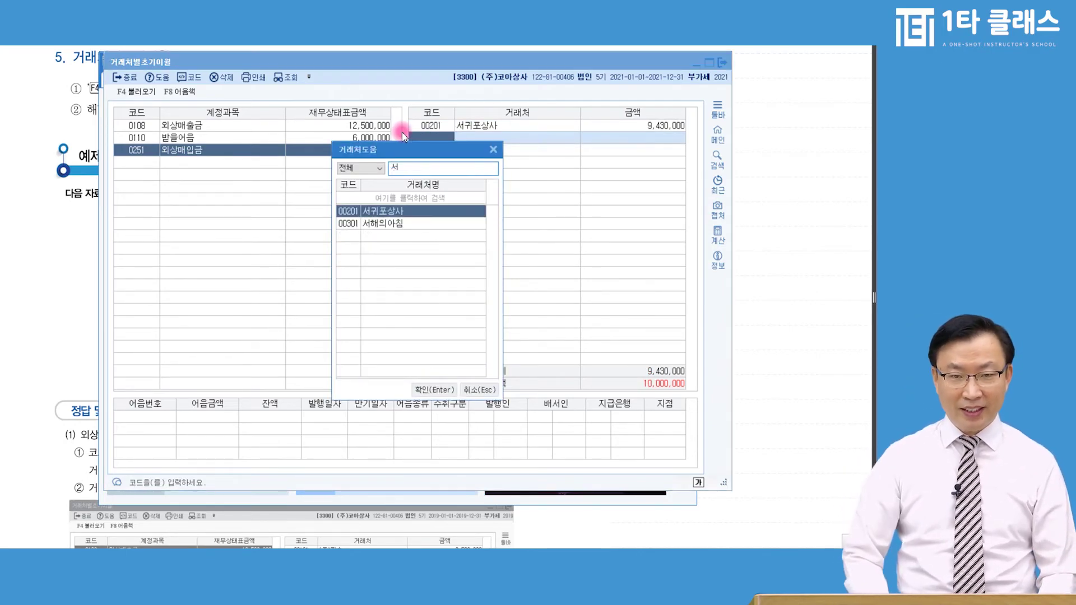
key("Down")
key("Return")
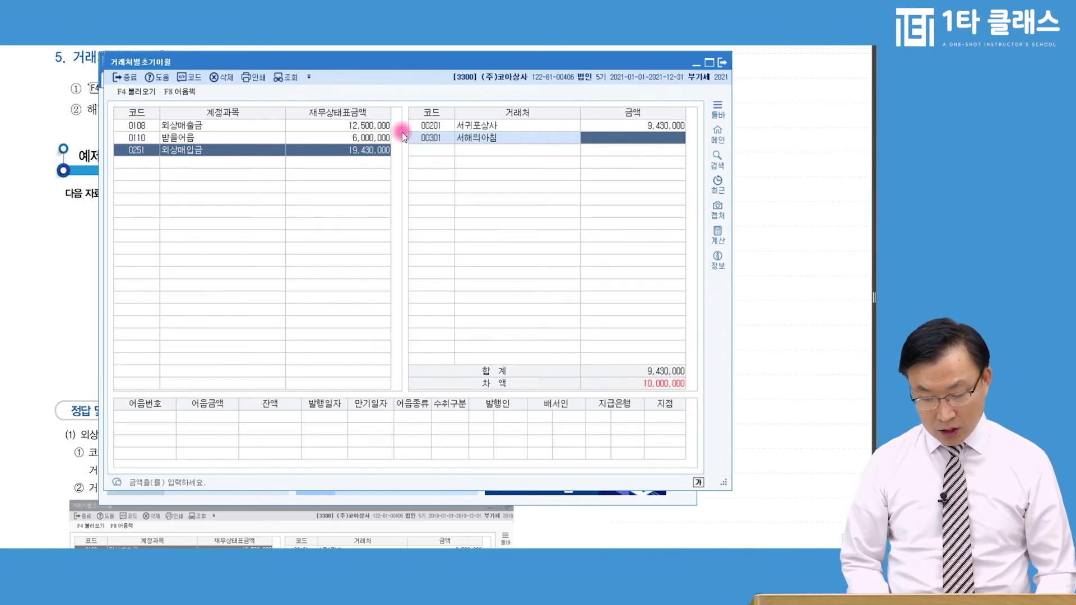
type("7,500,000")
key("Return")
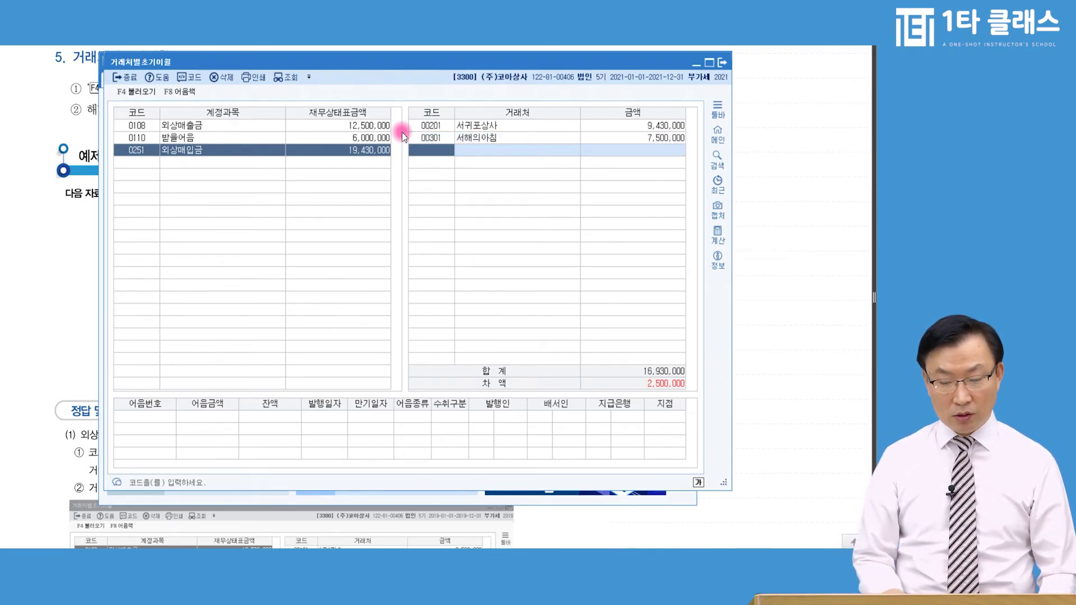
Add customer 맑은하늘(주) with 2,500,000 as the third entry under 외상매입금, finding it by 맑
key("F2")
type("맑")
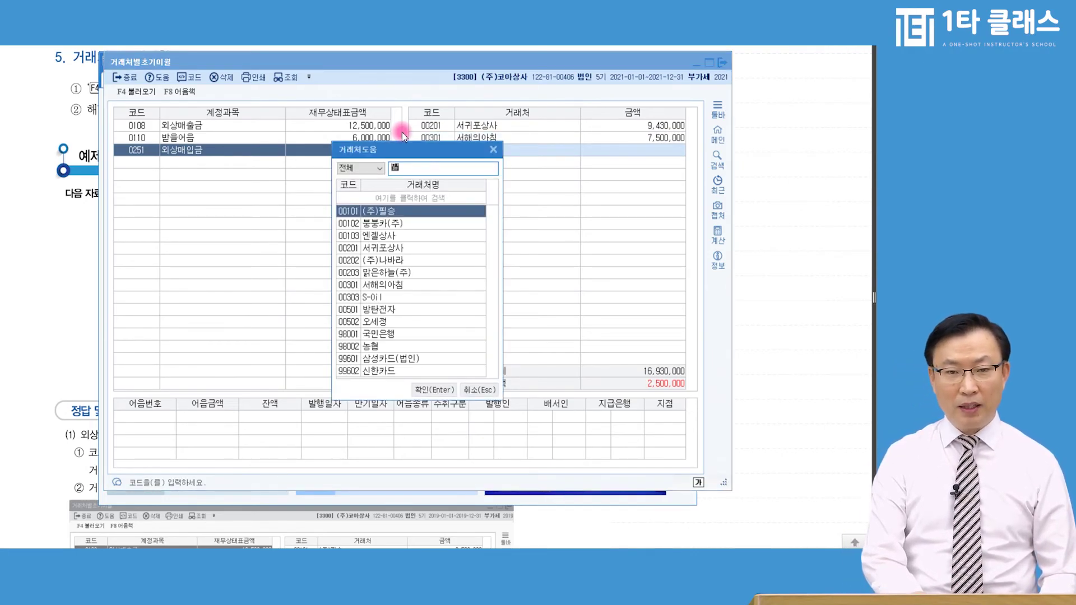
key("Return")
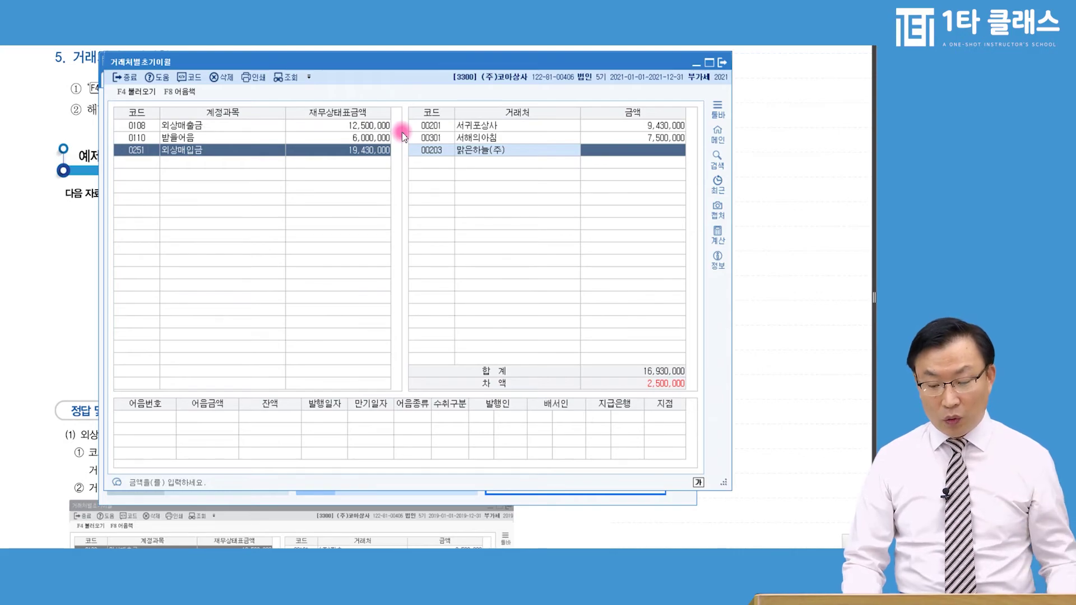
type("2500000")
key("Return")
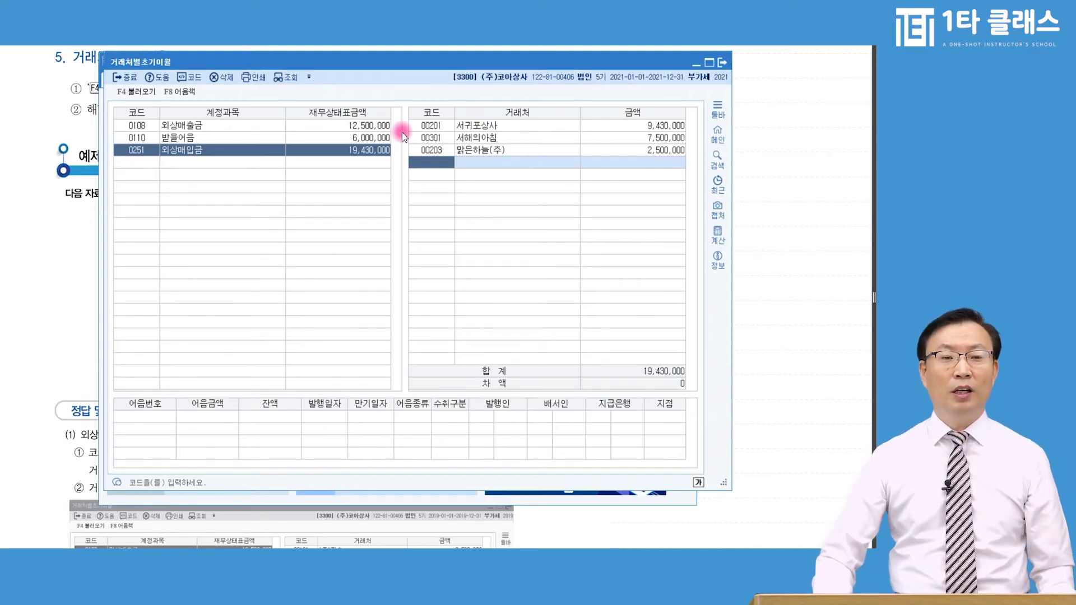
Load all accounts from 전기분재무상태표 and check the customer entries of 외상매출금, 받을어음 and 외상매입금
left_click(137, 163)
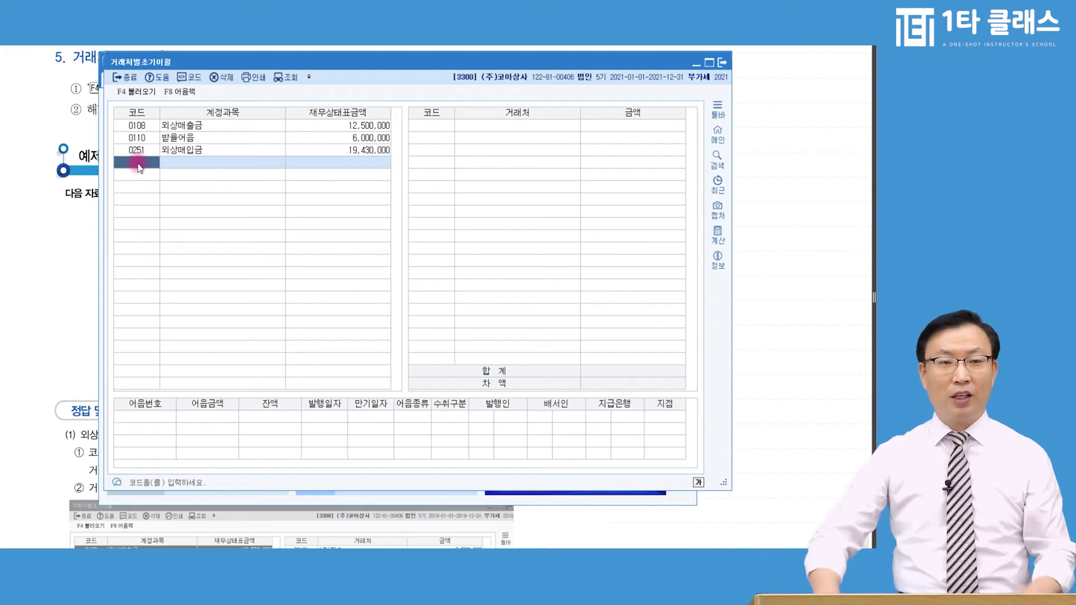
left_click(135, 94)
left_click(458, 292)
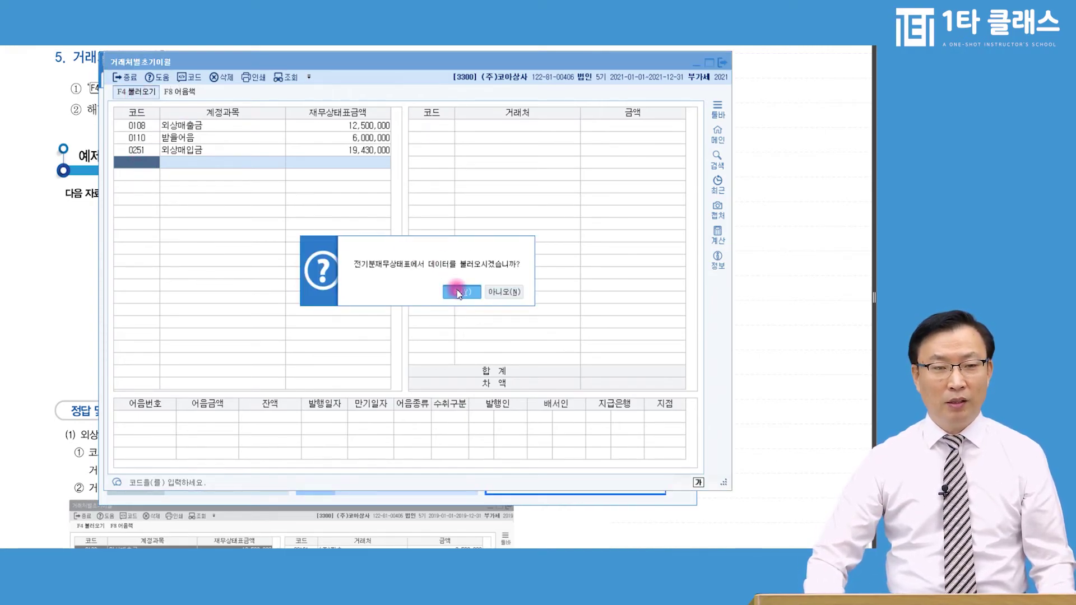
left_click(137, 126)
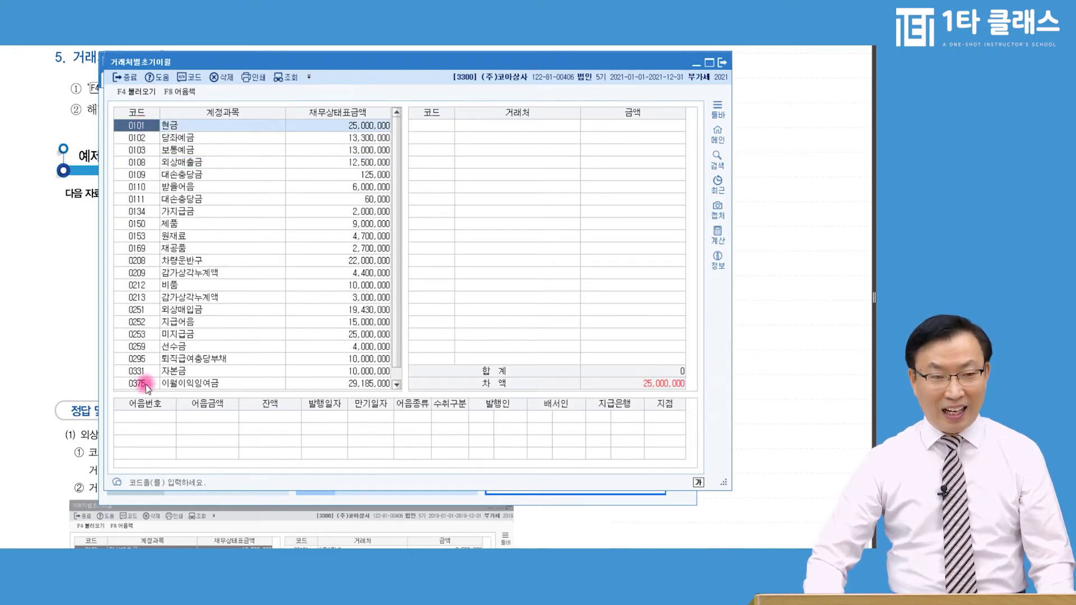
left_click(182, 162)
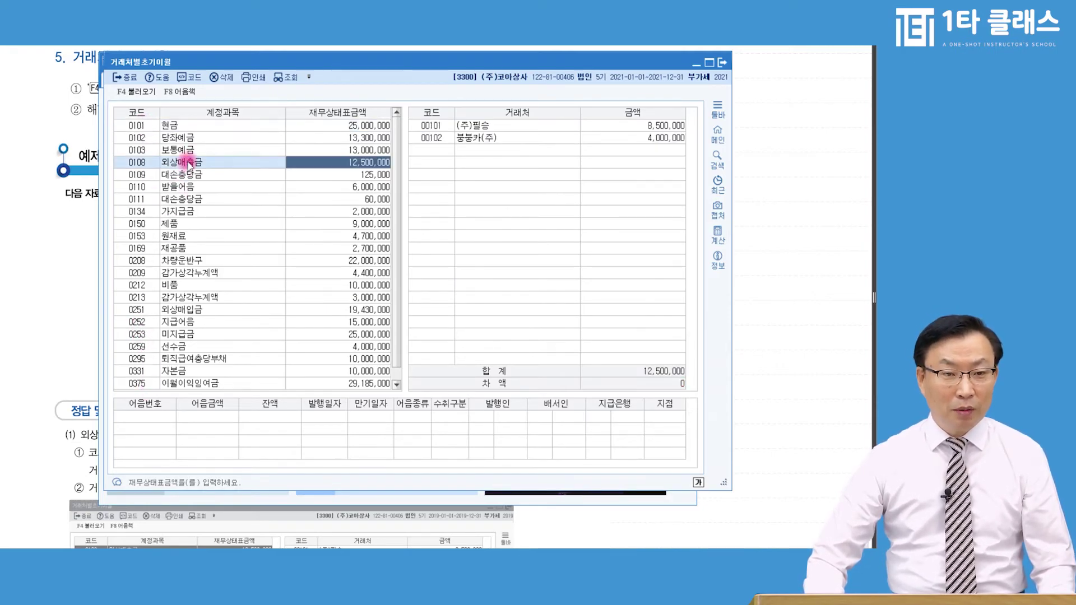
left_click(177, 187)
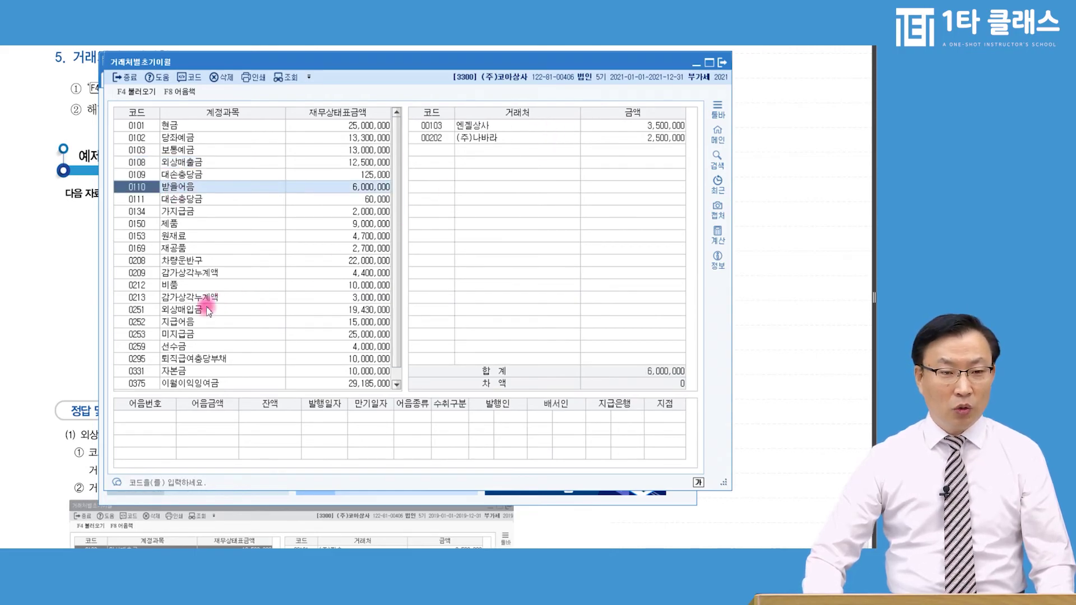
left_click(271, 309)
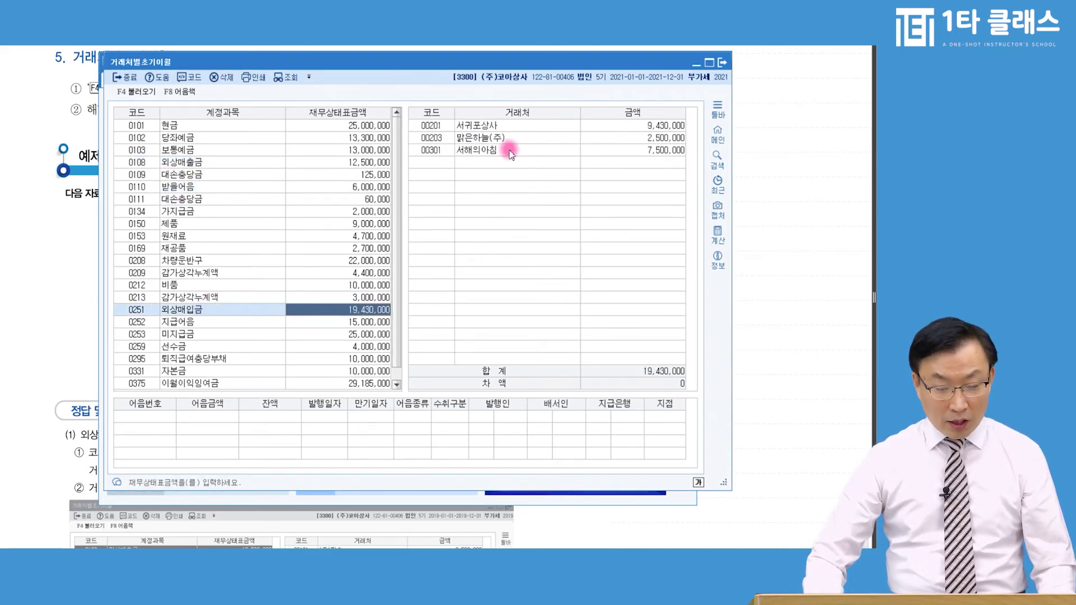
Add 국민은행 with 10,000,000 as the first entry under 지급어음, finding it in the customer help by 국
left_click(212, 323)
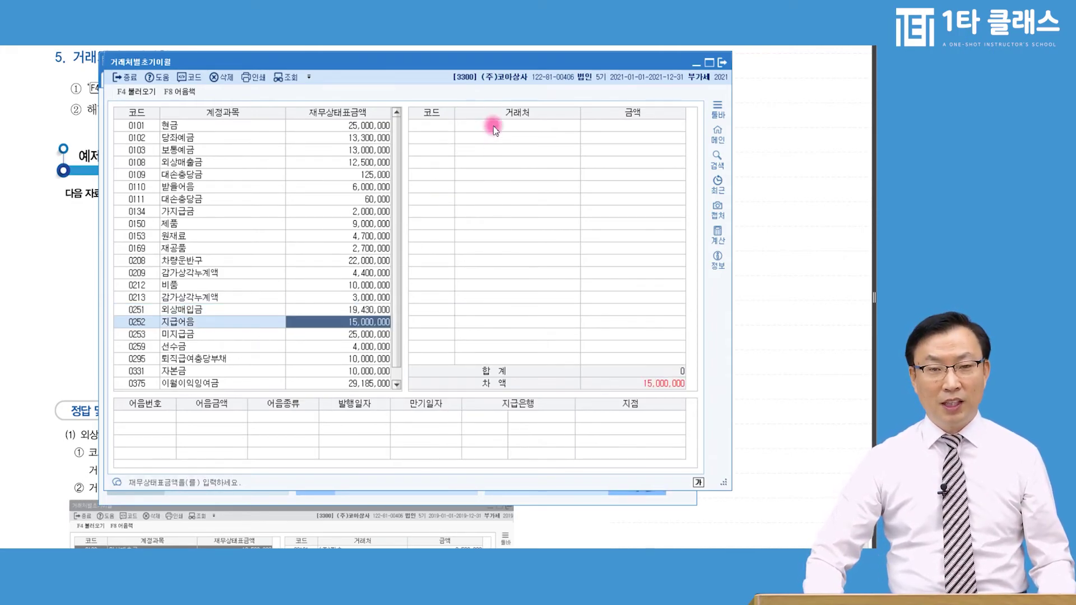
left_click(426, 126)
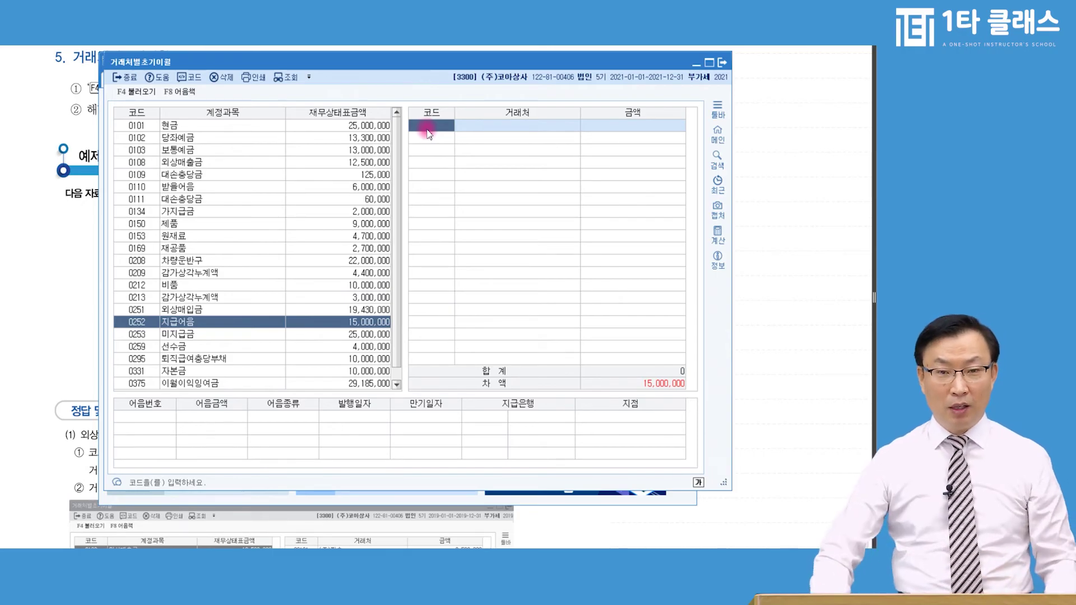
double_click(428, 132)
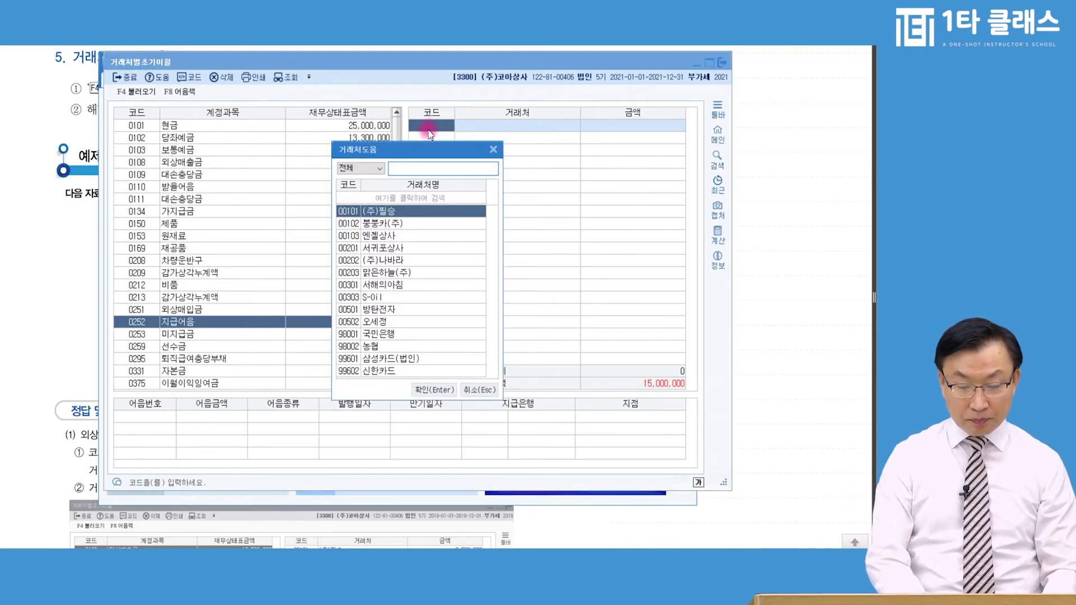
type("국")
key("Return")
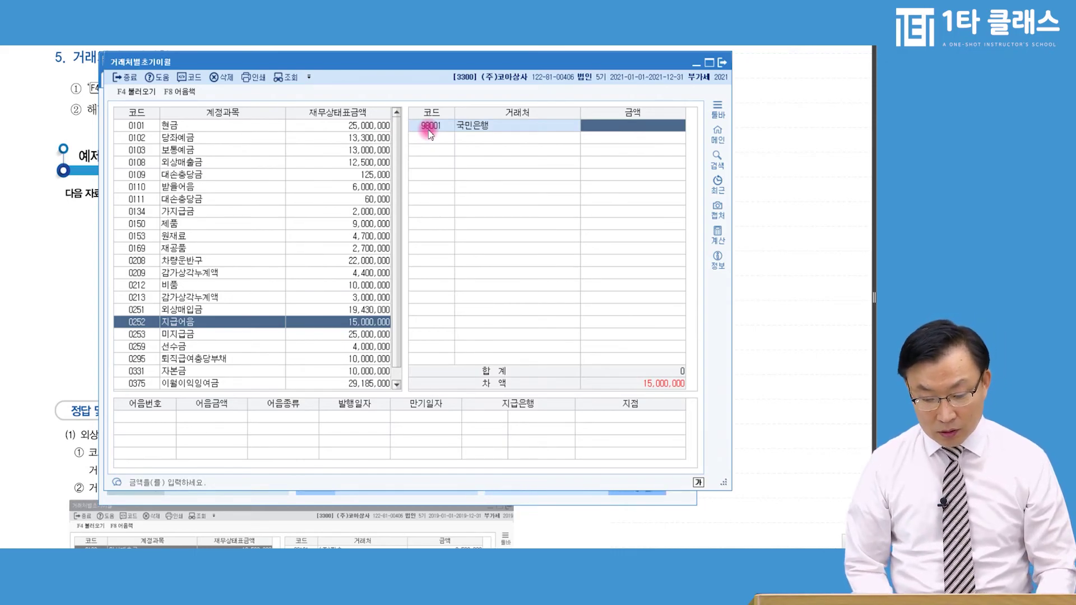
type("10000000")
key("Return")
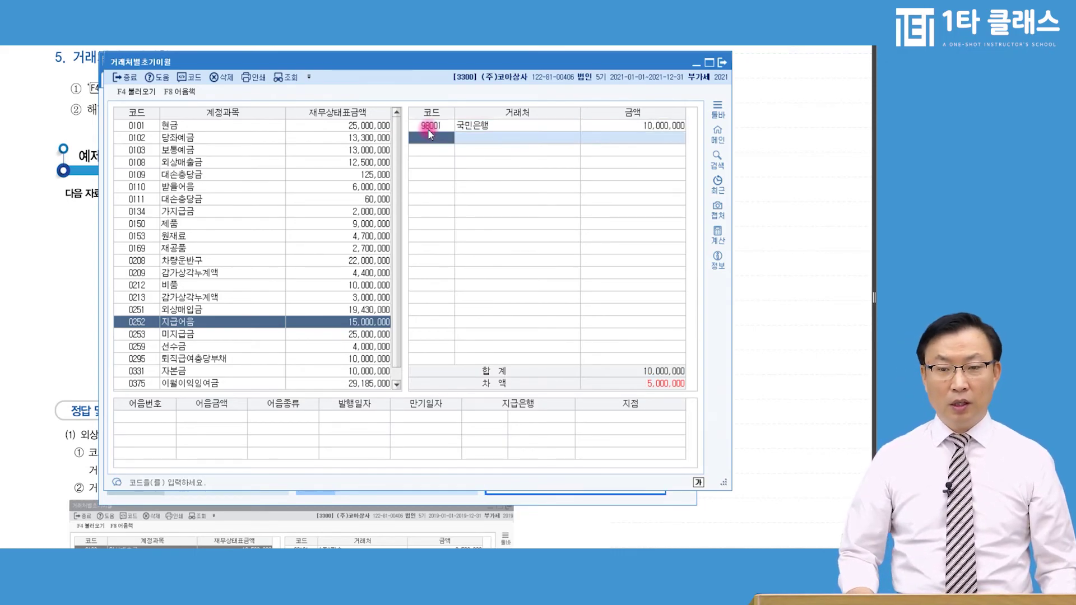
Try to enter a note number (어음번호) for the 국민은행 entry under 지급어음 and decline registering it as an electronic note
left_click(464, 128)
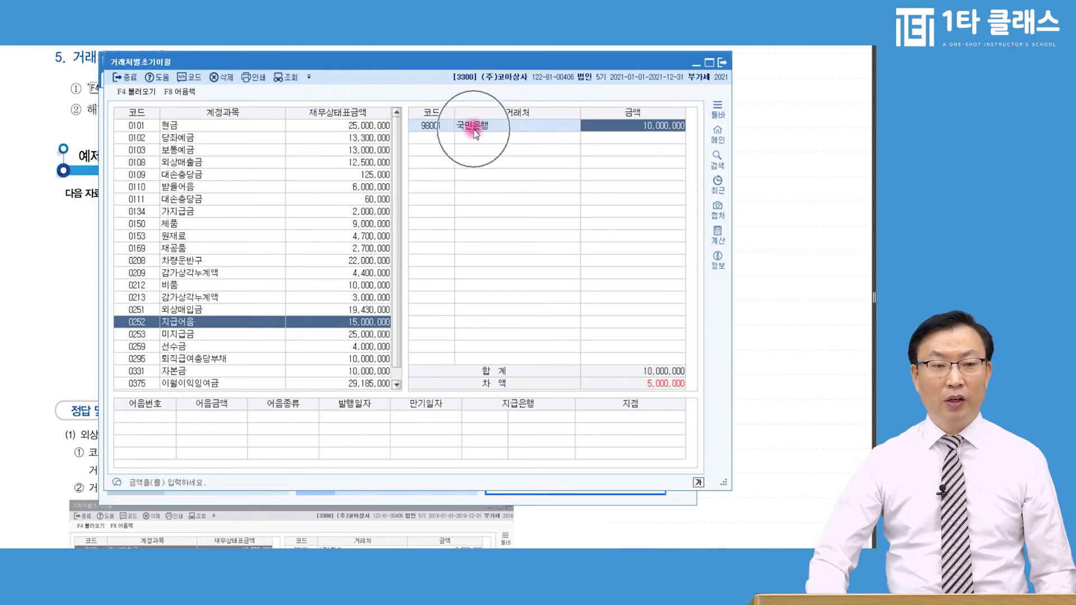
left_click(163, 416)
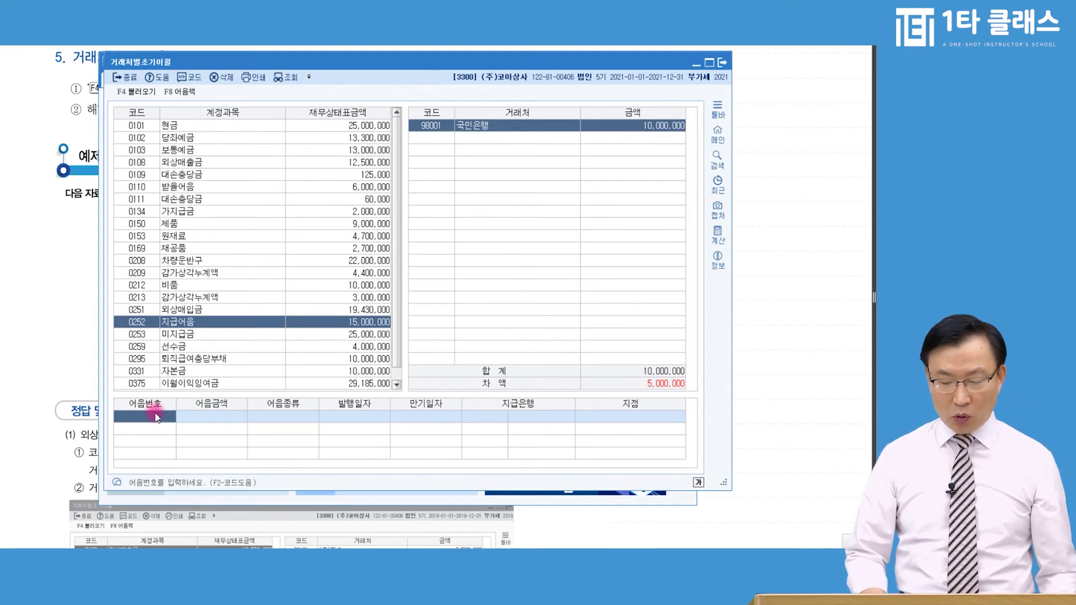
type("141111")
key("Return")
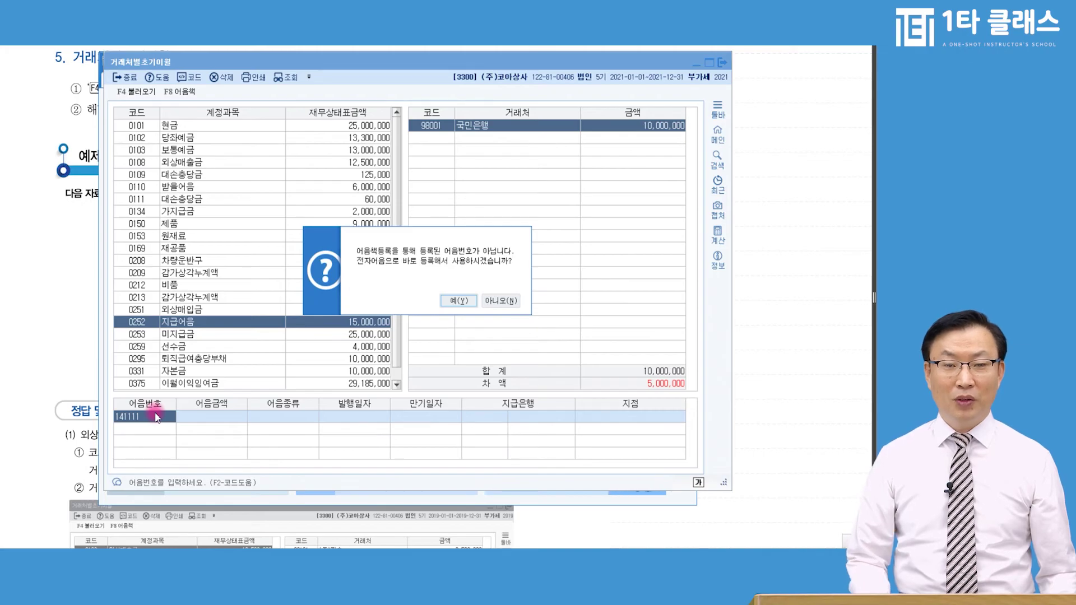
key("Right")
key("Return")
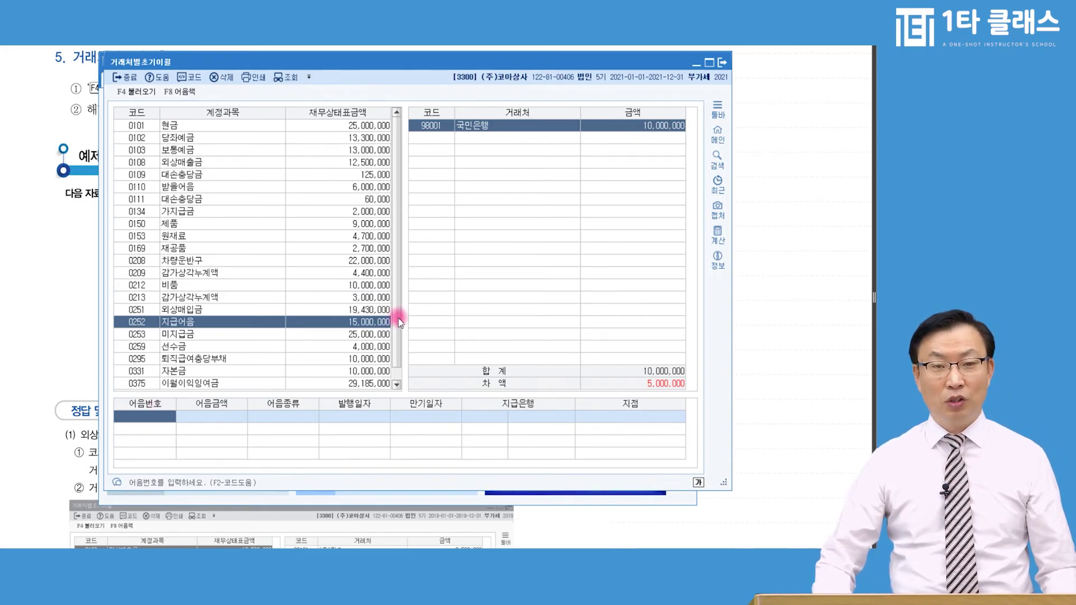
Add S-Oil with 5,000,000 as the second entry under 지급어음, finding it in the customer help by S
left_click(438, 141)
key("F2")
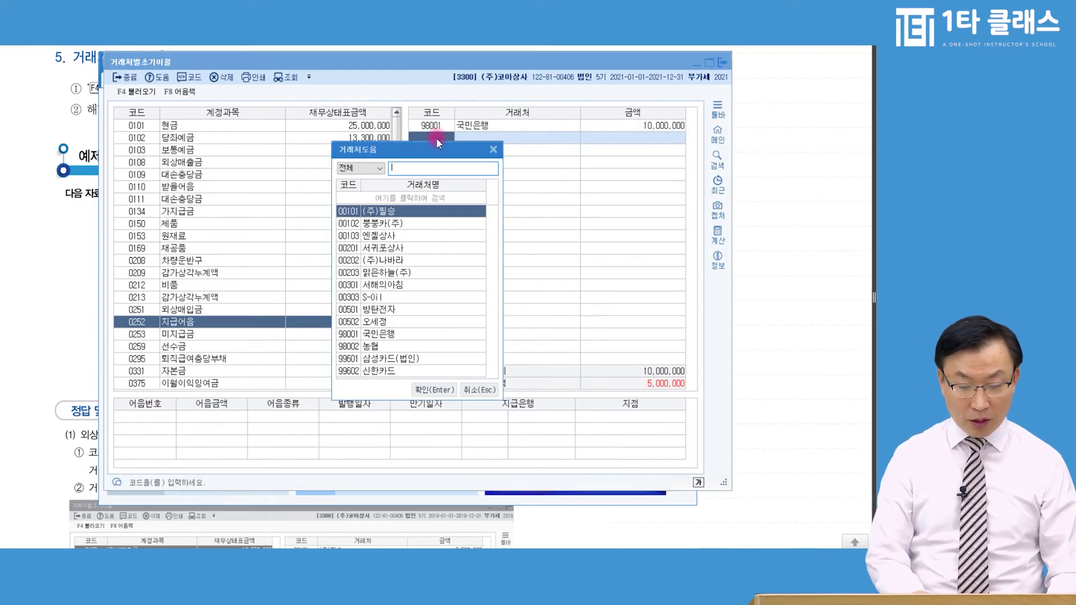
type("S")
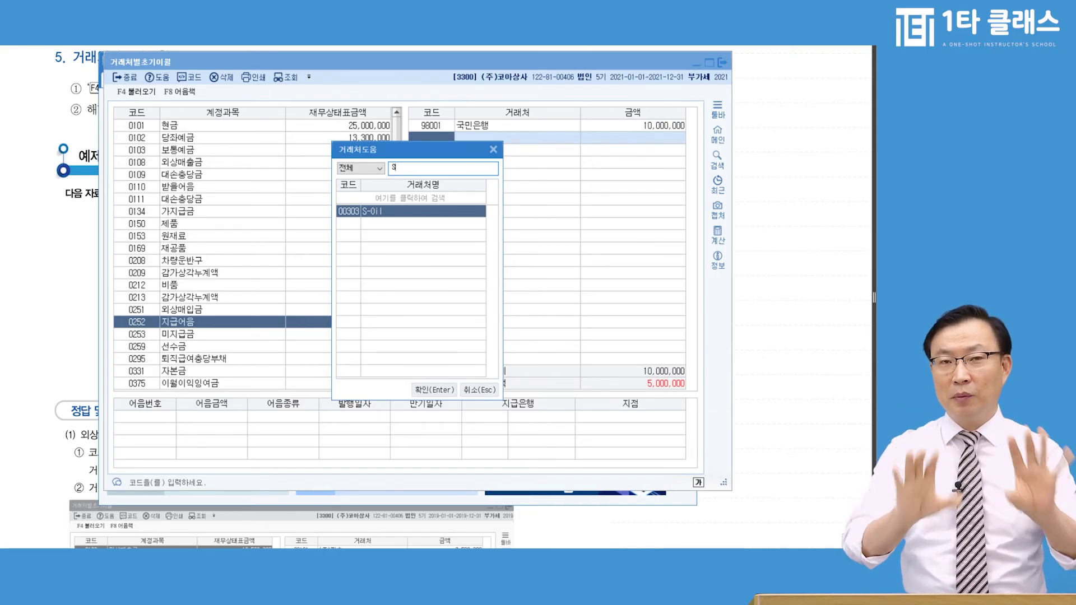
key("Return")
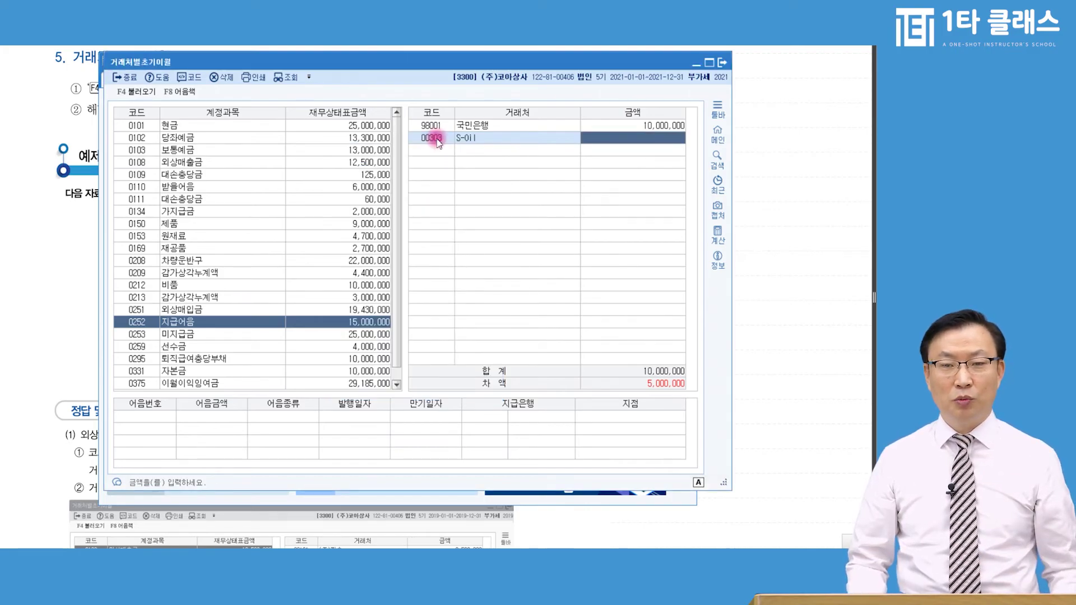
type("5000000")
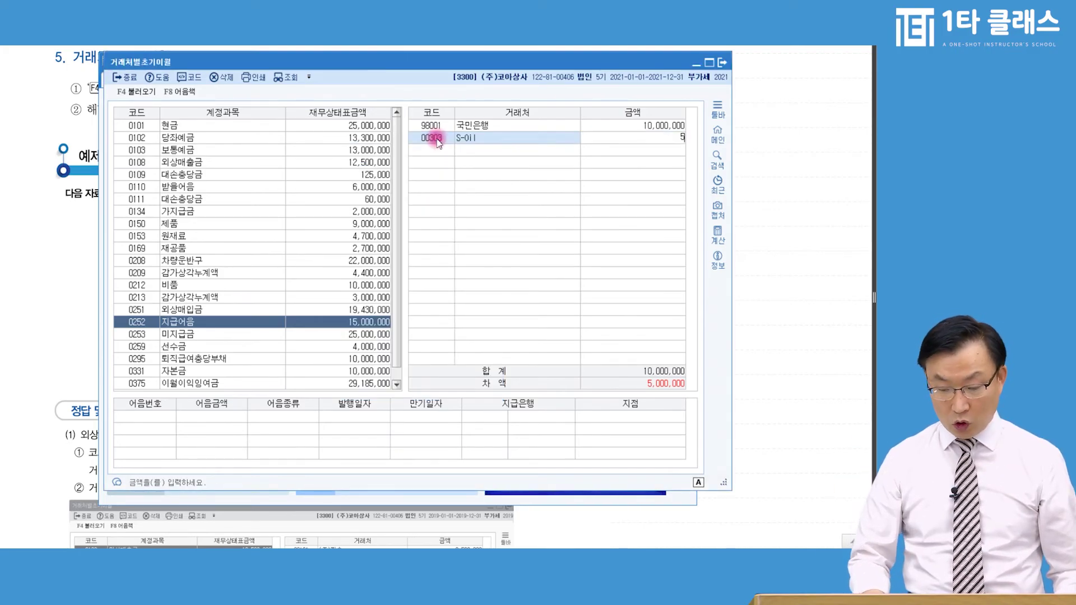
key("Return")
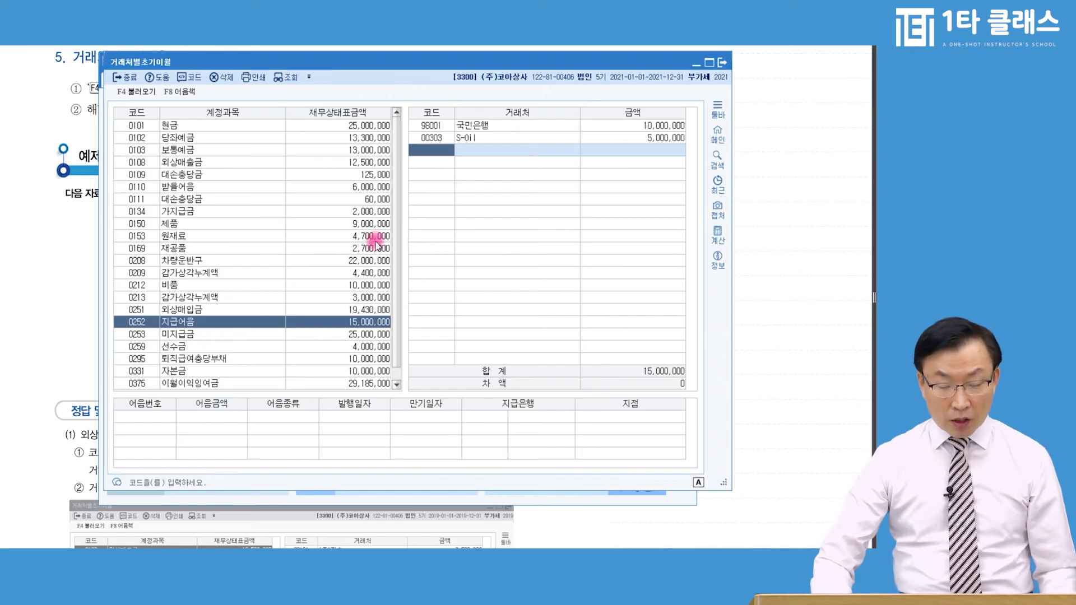
Add 삼성카드(법인) with 20,000,000 as the first entry under 미지급금, finding it in the customer help by 삼
left_click(187, 334)
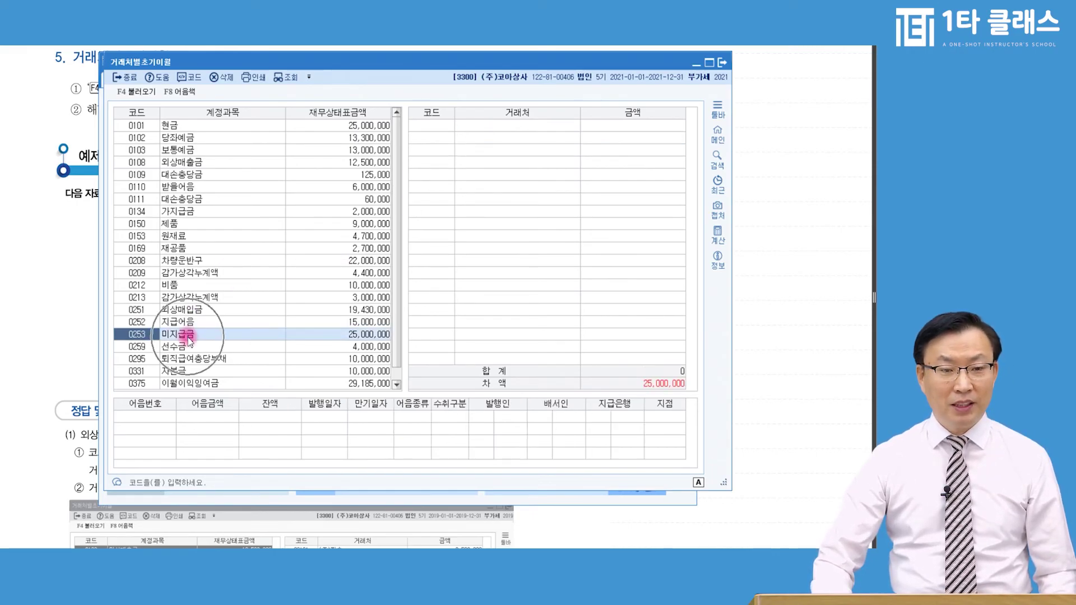
left_click(445, 125)
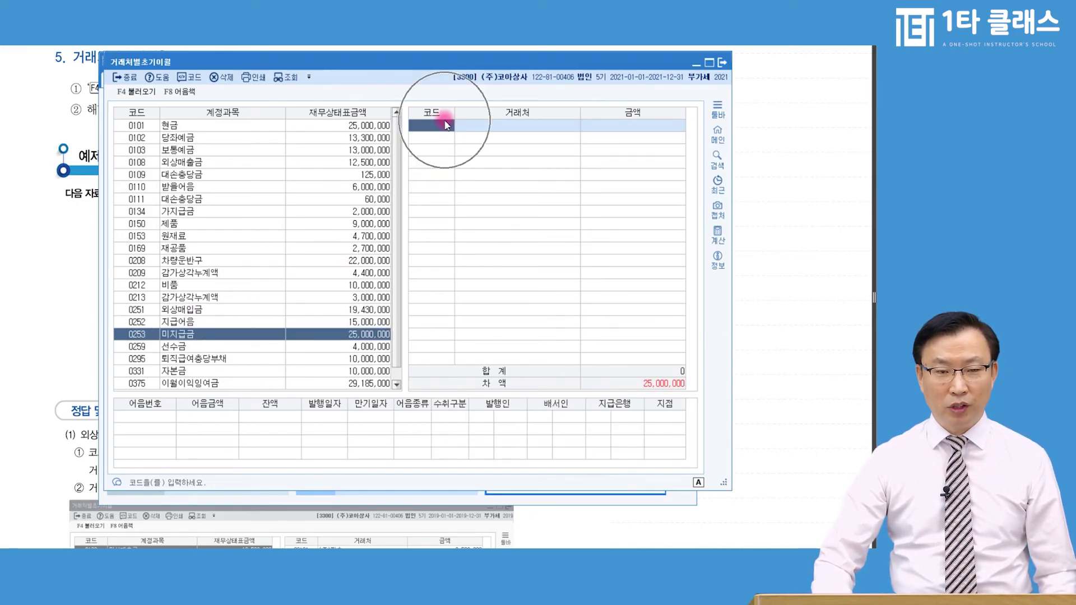
left_click(176, 335)
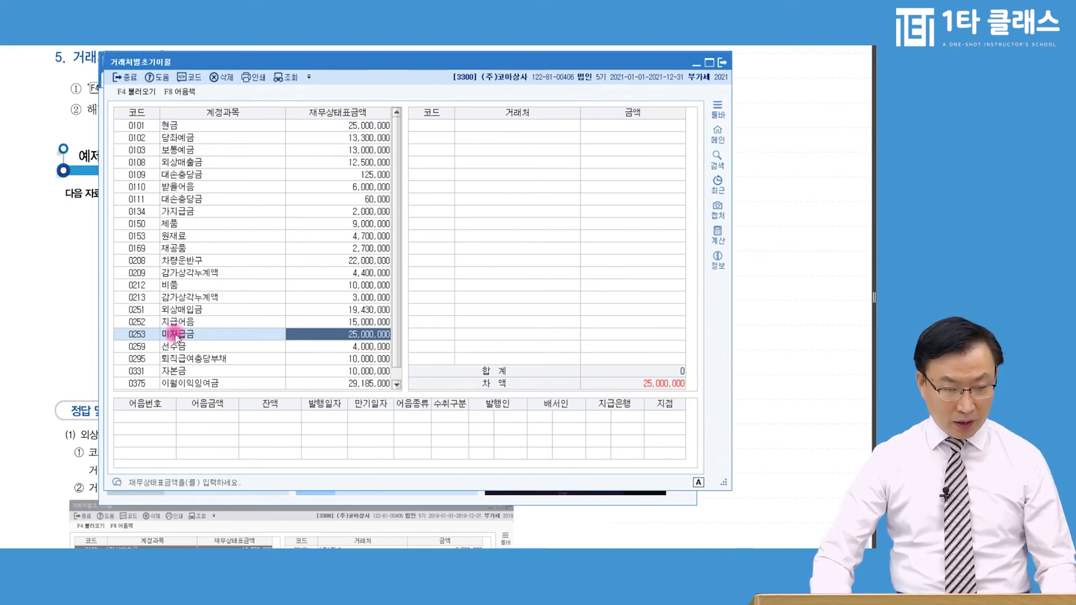
key("Return")
type("tka")
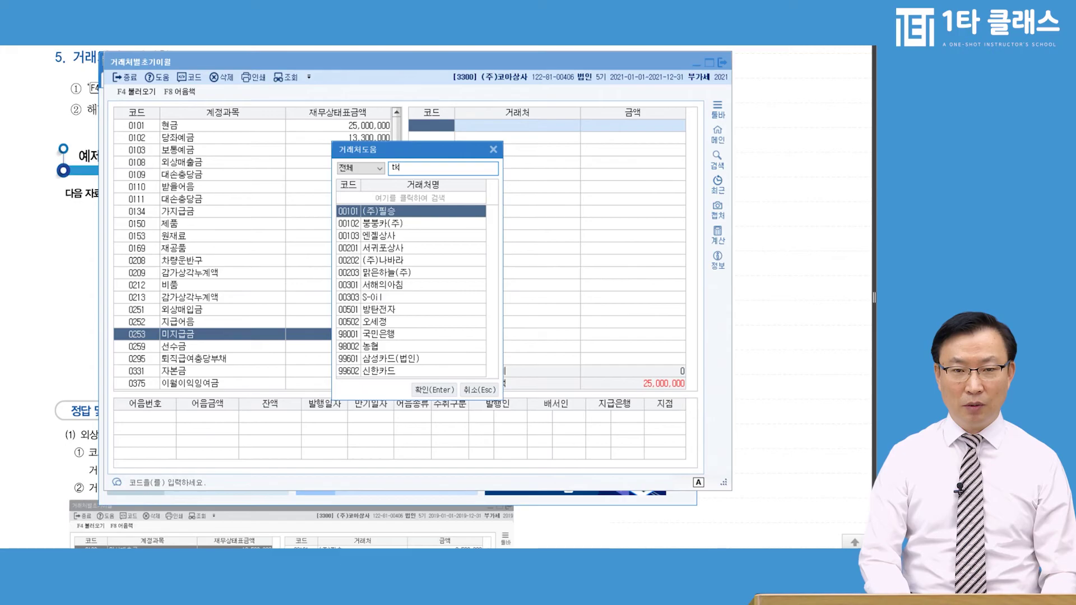
key("Return")
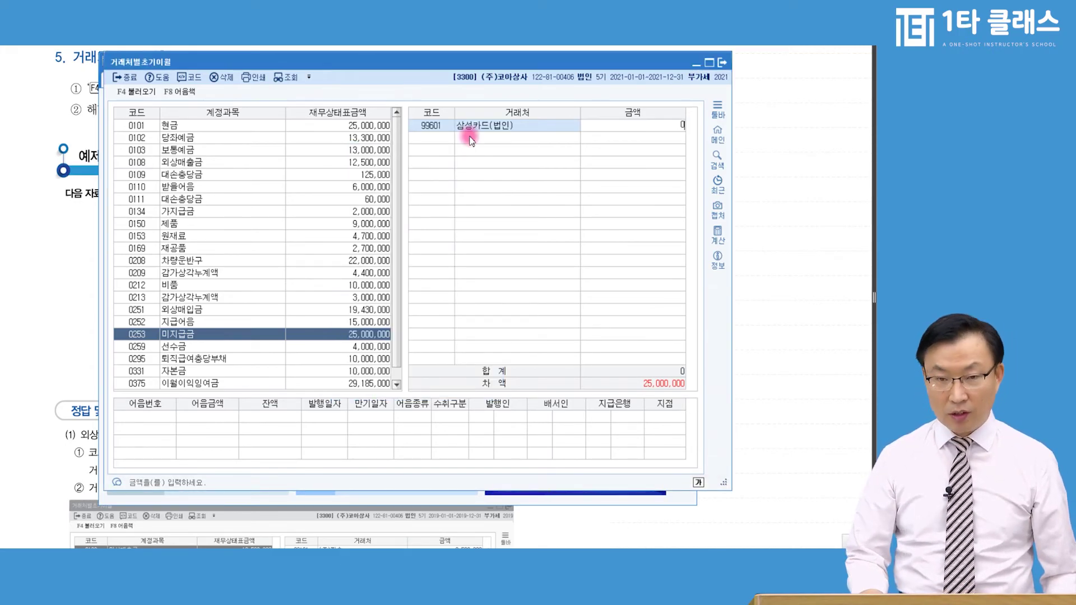
type("20,000,000")
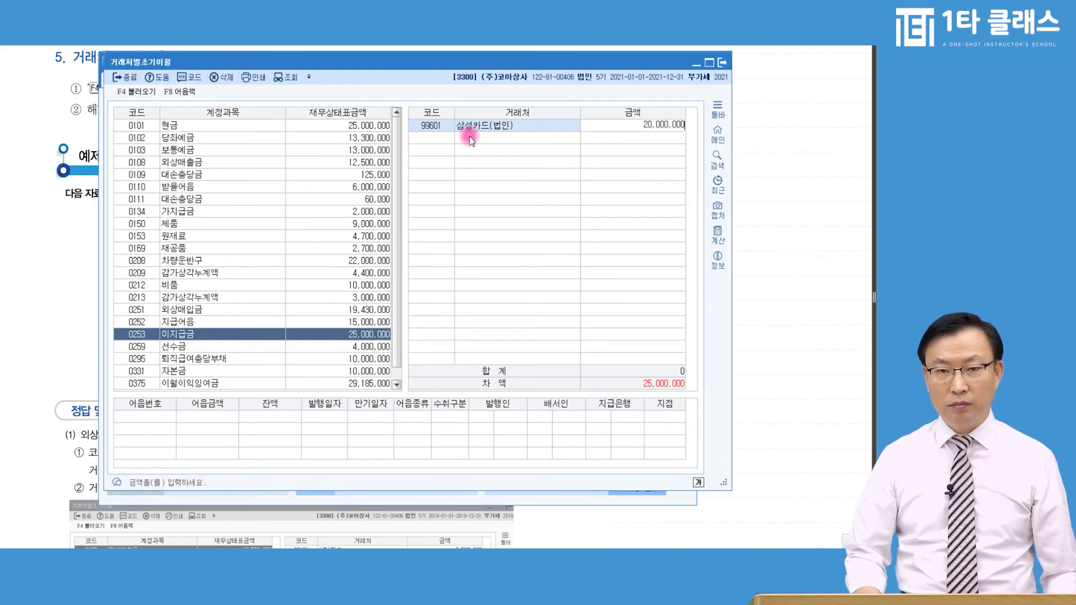
key("Return")
Try to find the second customer for 미지급금 in the customer help, placing (주)필승 in the row
key("F2")
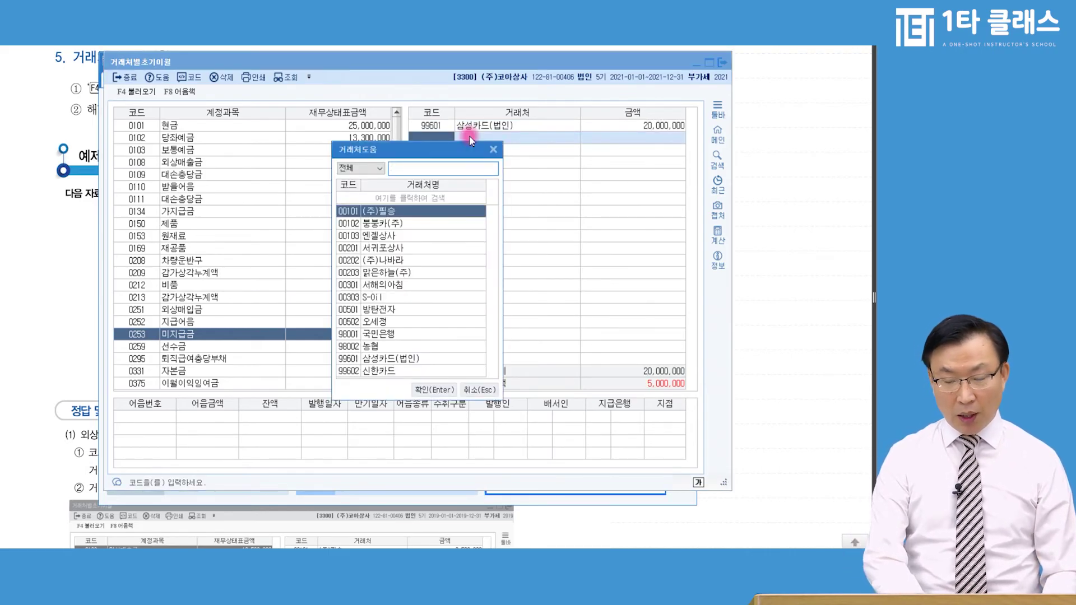
key("Return")
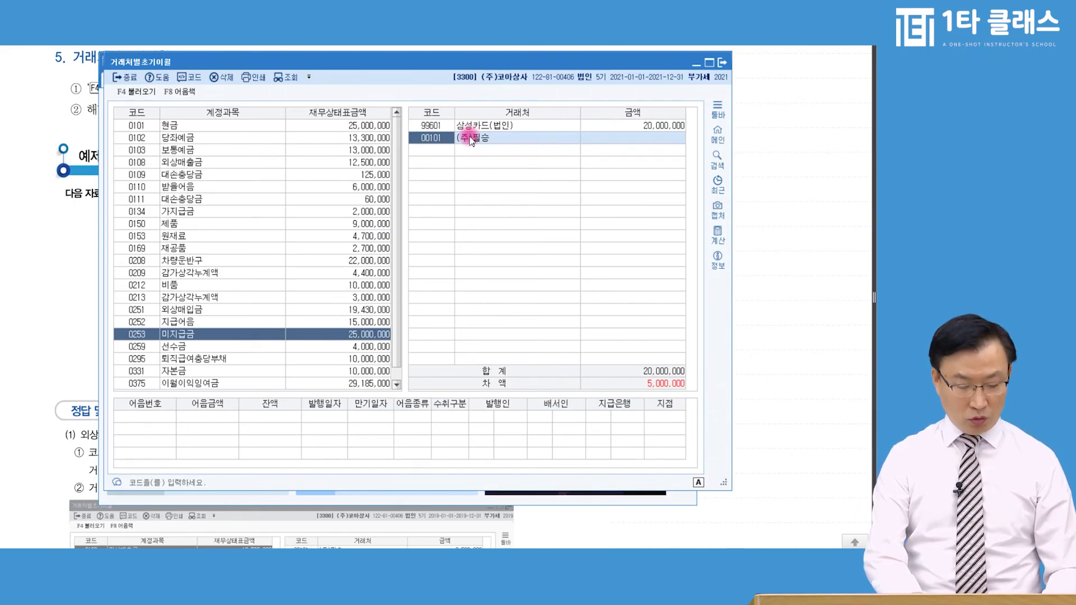
key("Return")
key("Return")
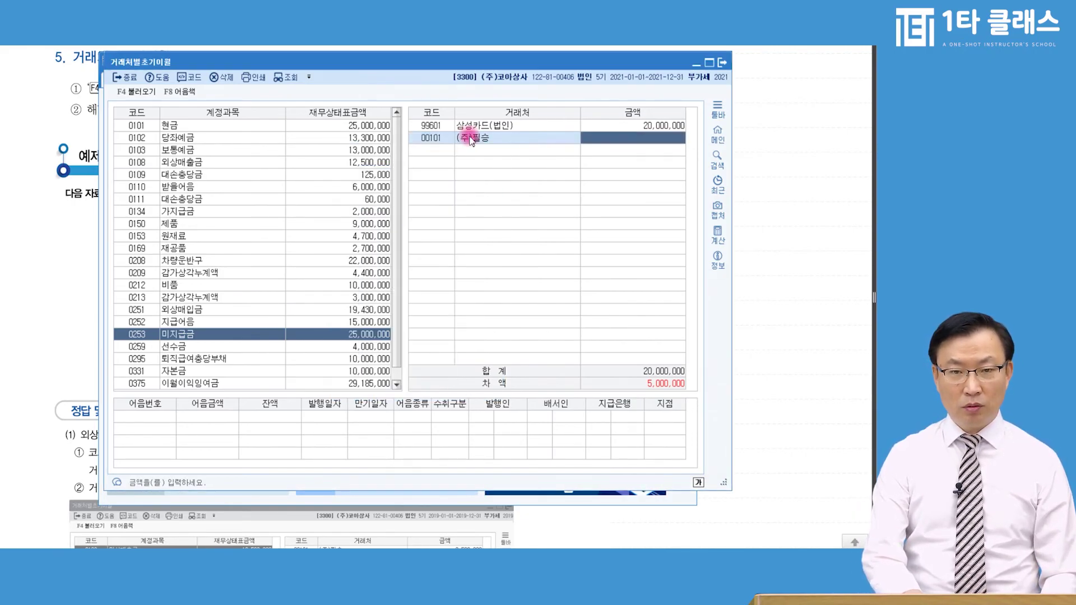
key("Left")
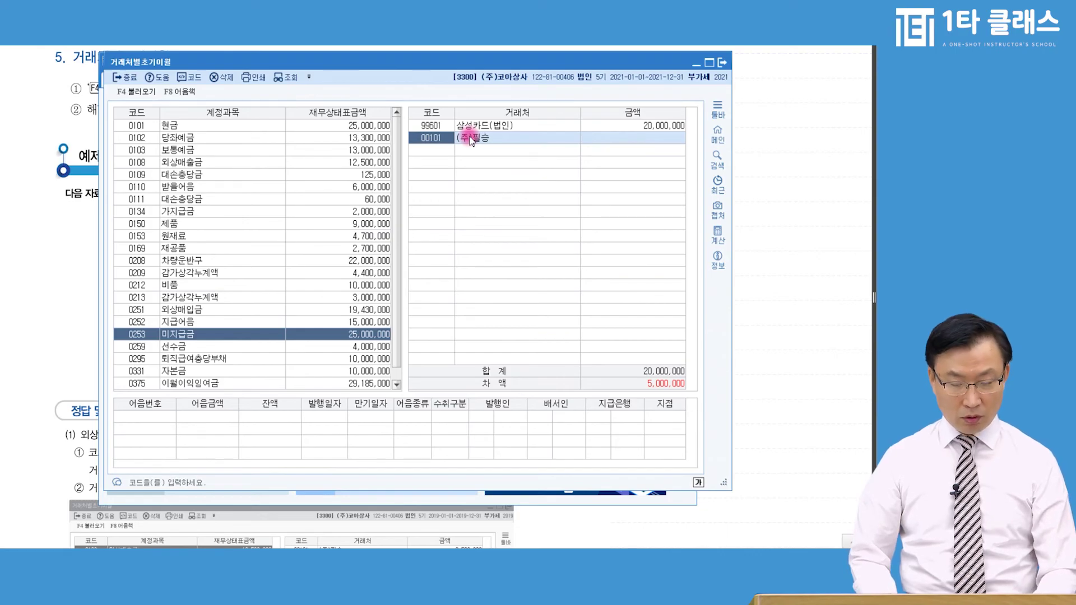
key("Return")
key("Left")
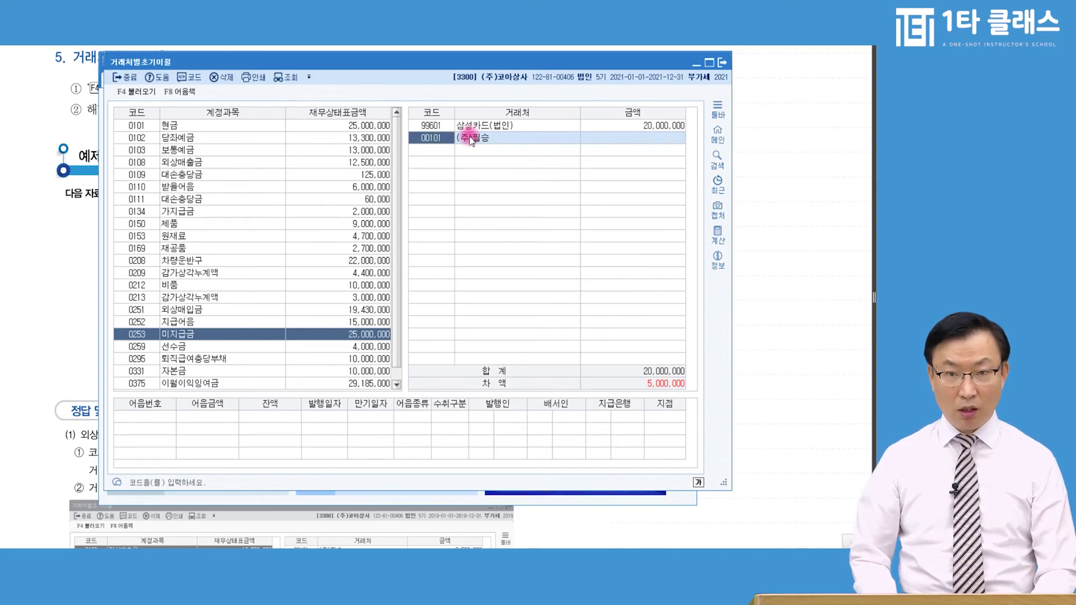
double_click(437, 139)
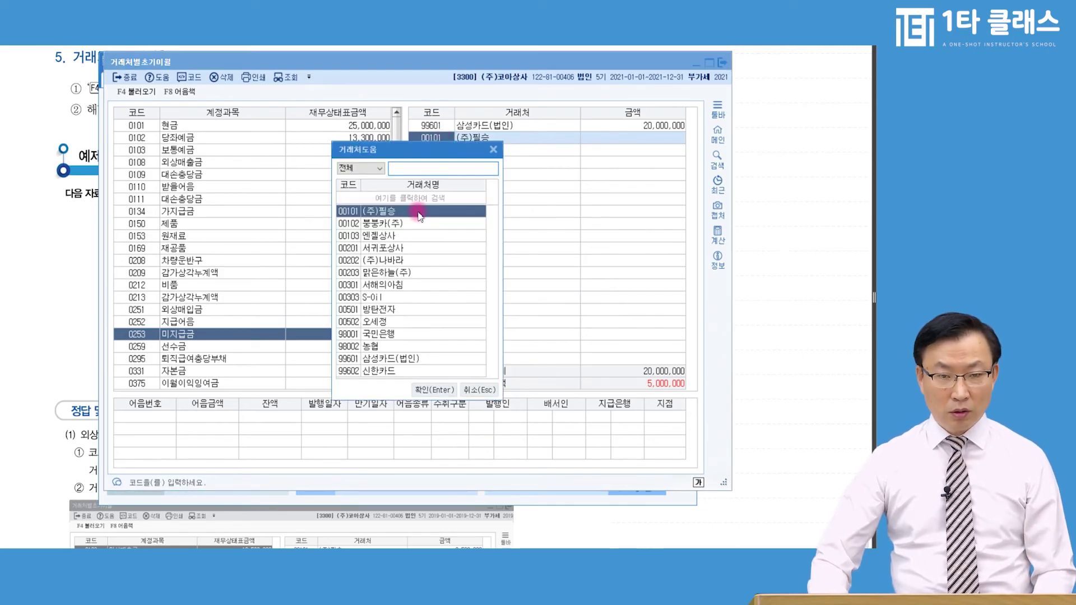
type("ㅍ")
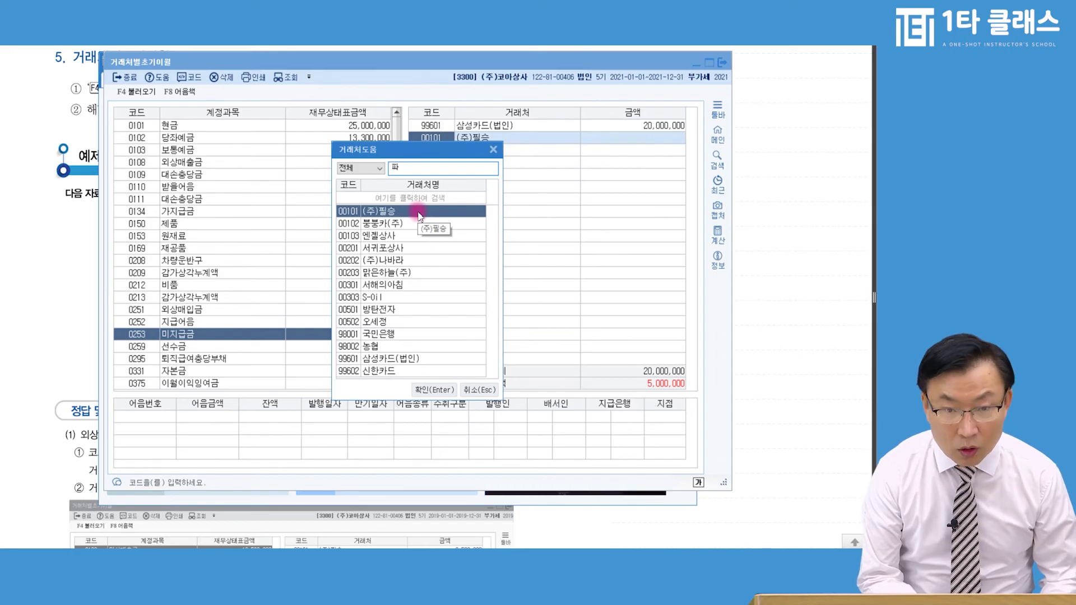
double_click(418, 212)
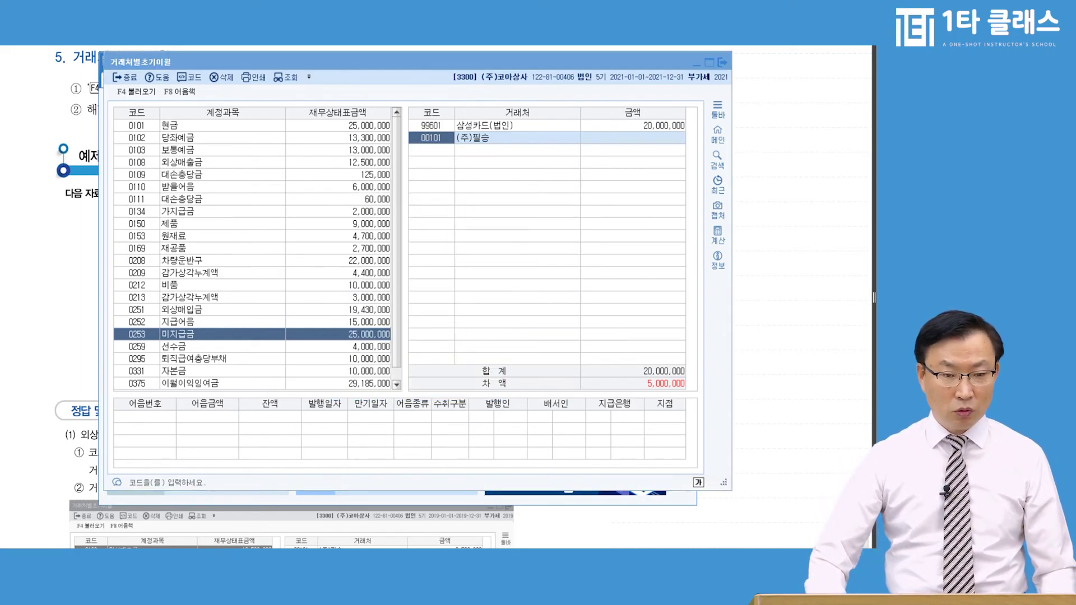
key("Escape")
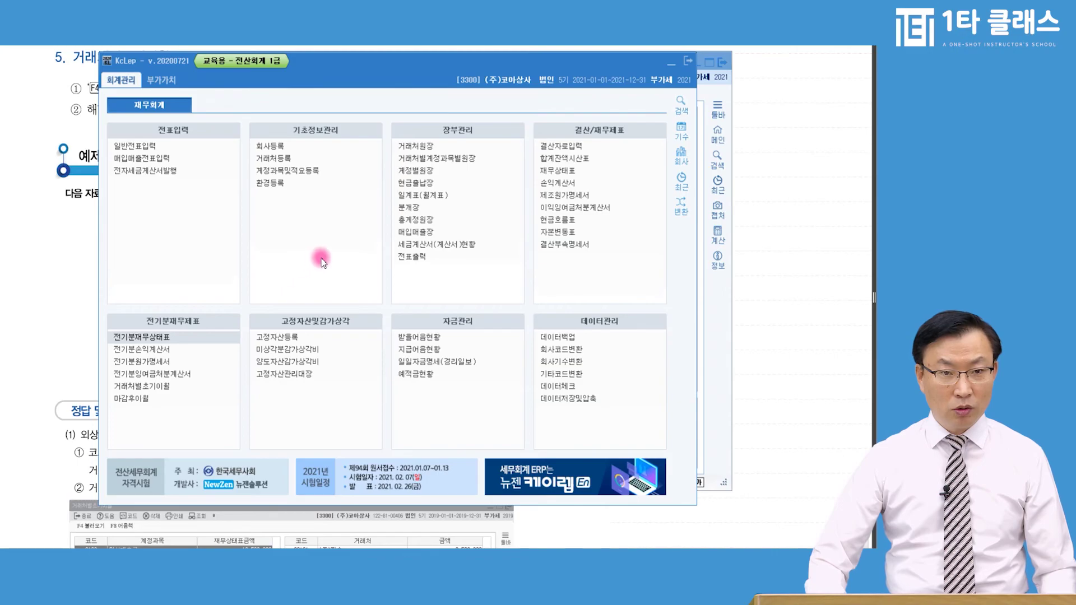
Open 거래처등록 and add a general customer with code 00505 and the name 팔공개발(주)
left_click(279, 162)
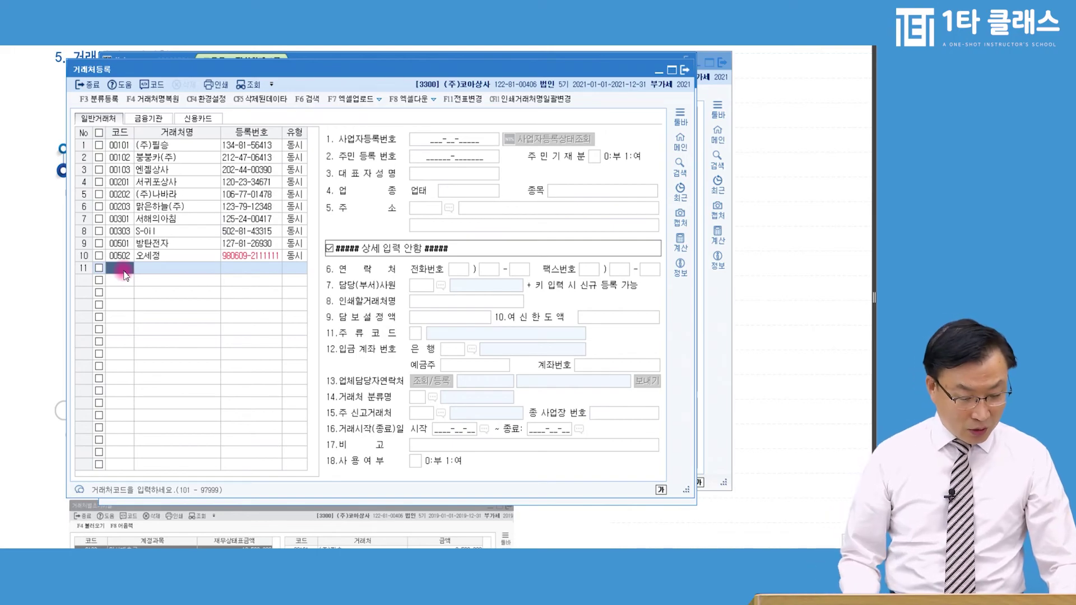
type("00505")
key("Return")
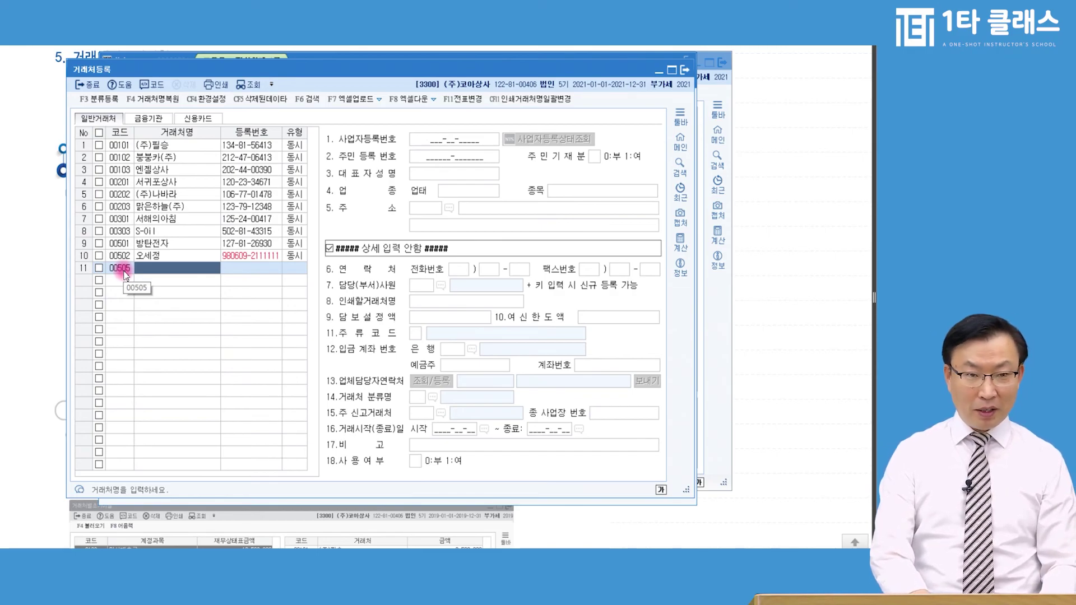
type("팔공개발(주)")
key("Return")
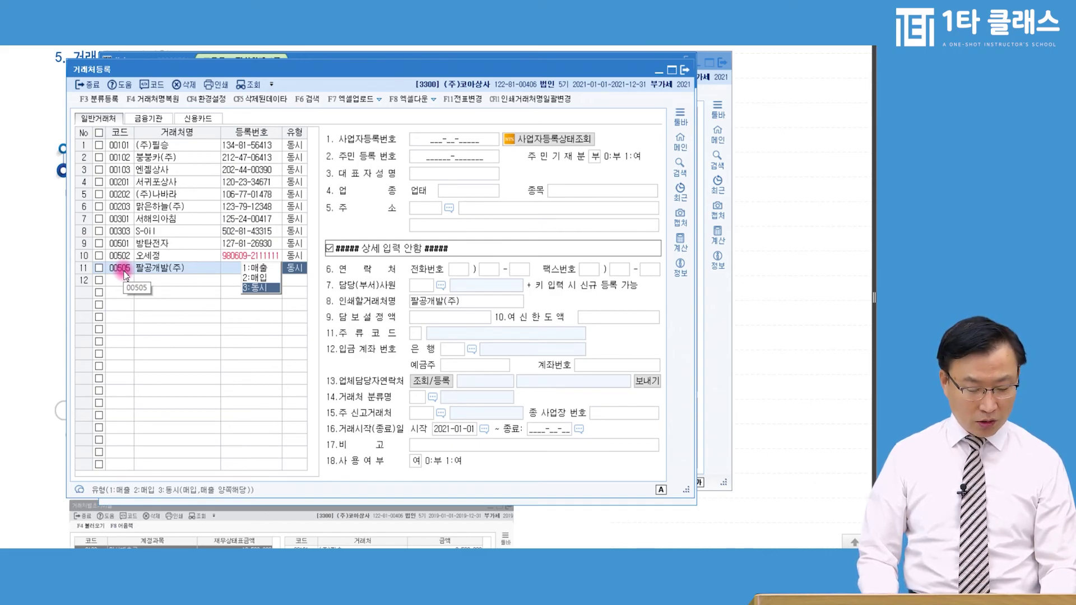
Accept the type 동시 for 팔공개발(주) and enter its business registration number
key("Return")
type("125")
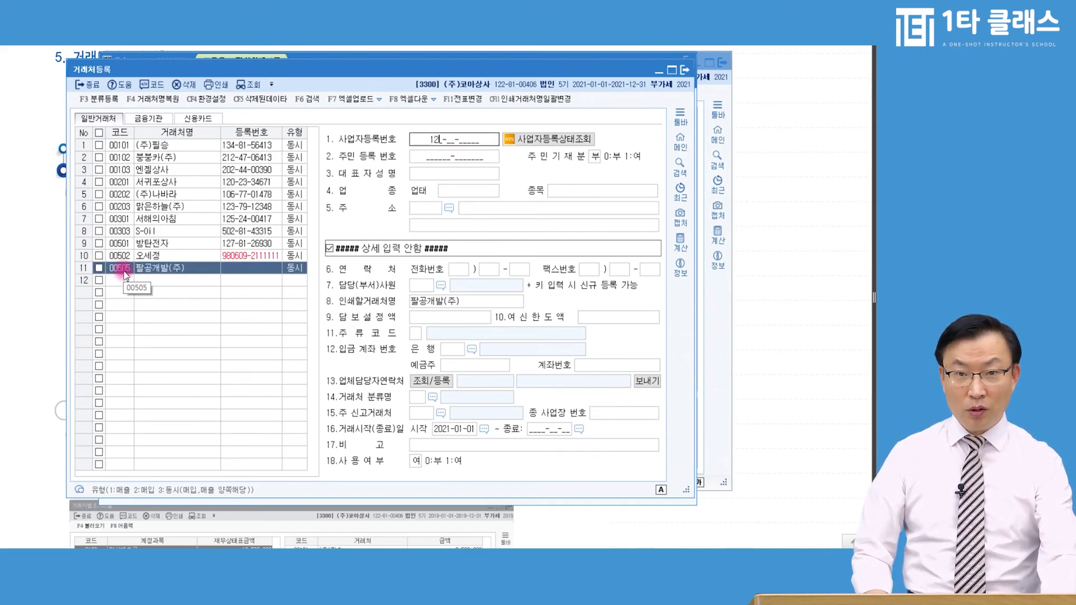
type("058190")
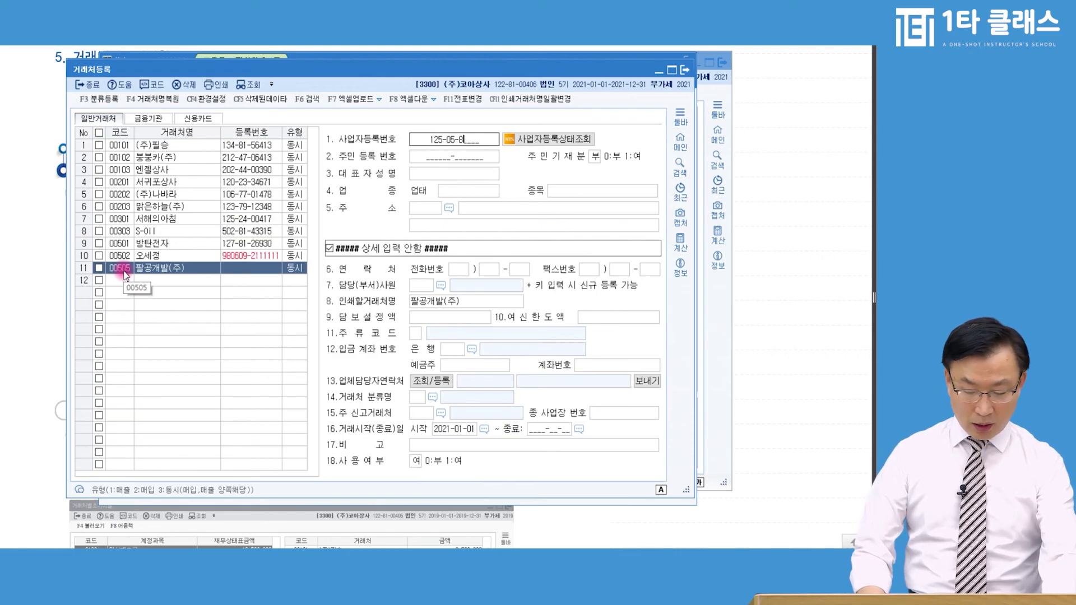
type("909")
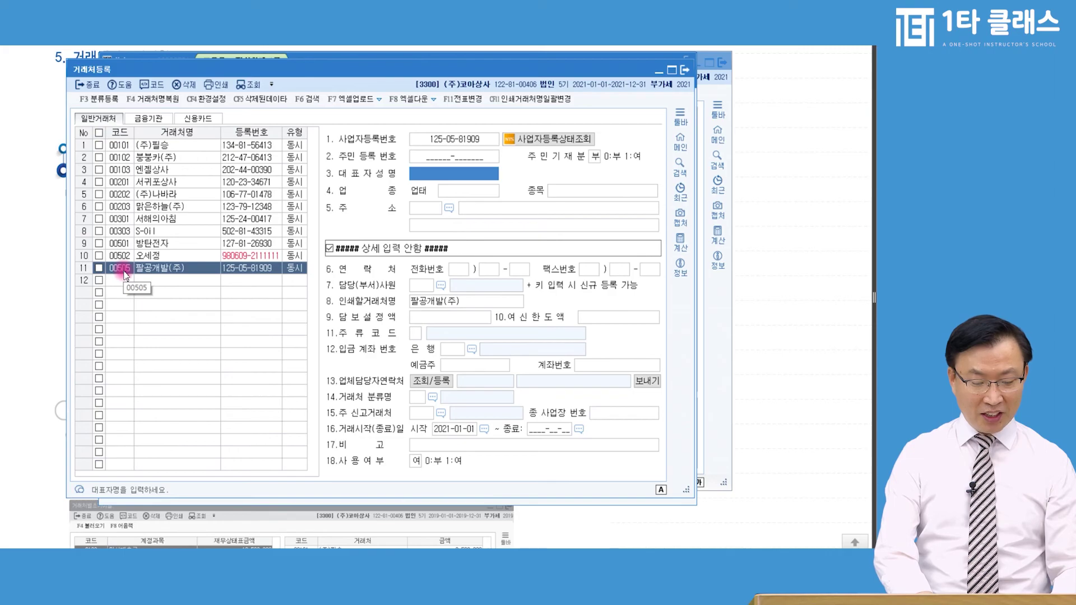
Enter the representative's name and the business type 제조.도소매 for 팔공개발(주)
type("ㄷㅏ니엘")
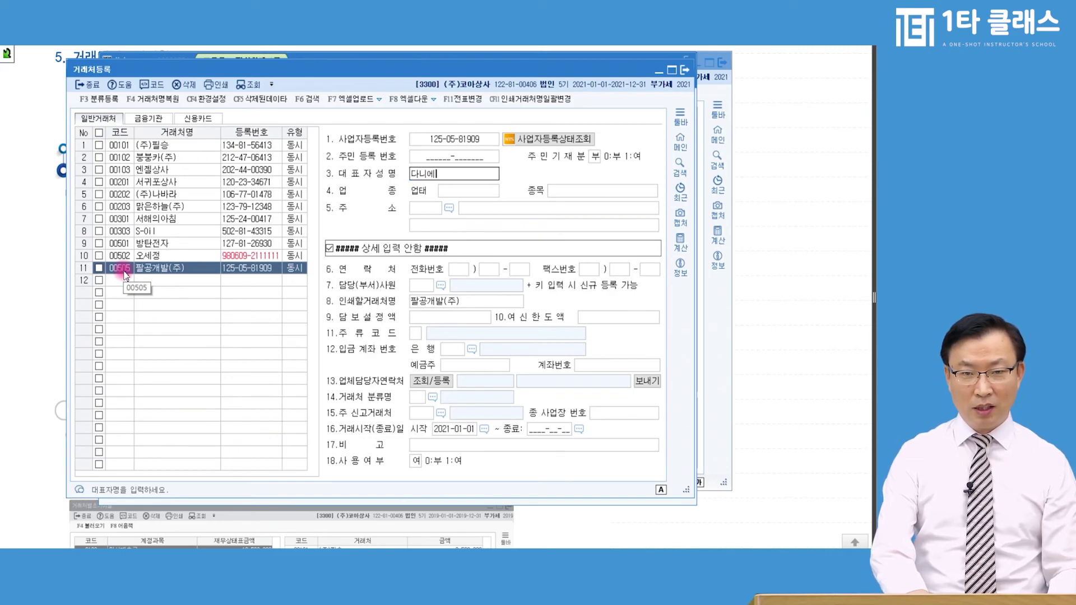
key("Return")
type("ㅈㅔ조.도소매")
key("Return")
Enter the business item 의류.부동산 for 팔공개발(주) and close the customer registration
type("의무")
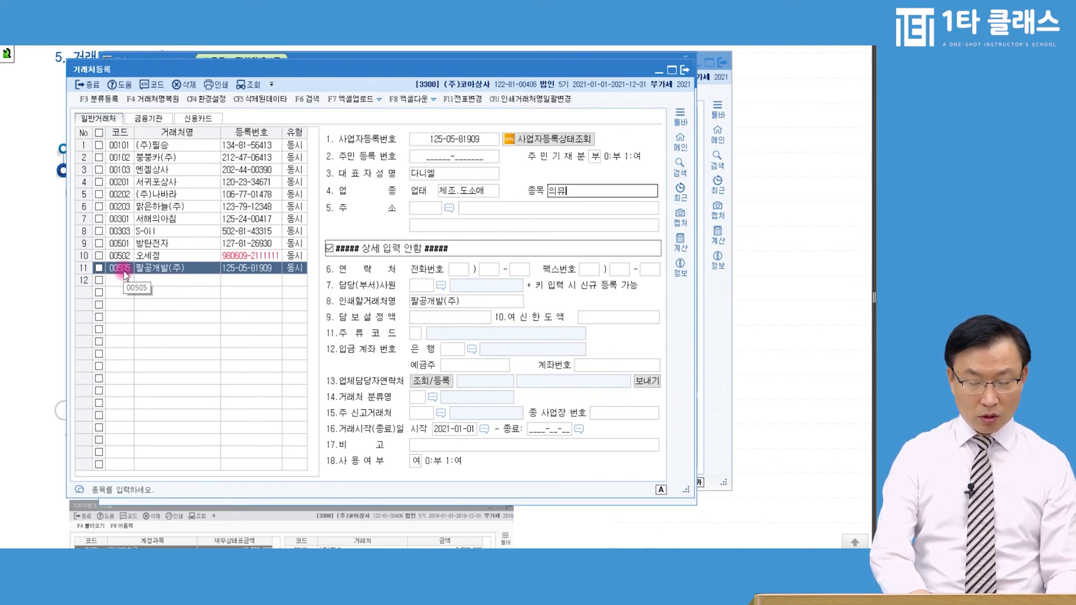
key("BackSpace")
key("BackSpace")
key("BackSpace")
type("류")
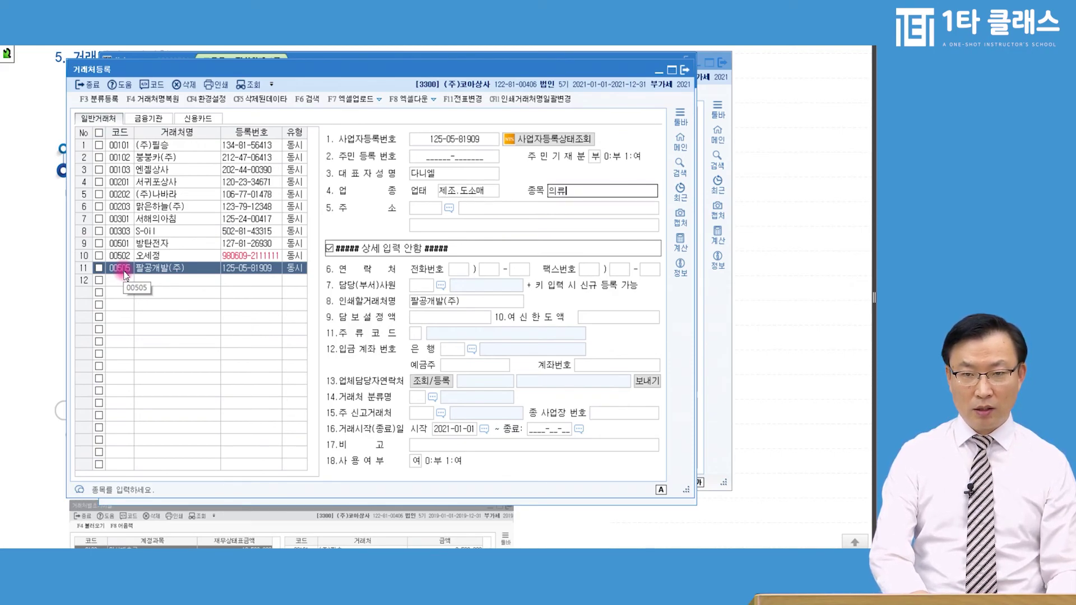
type(".부동산")
key("Return")
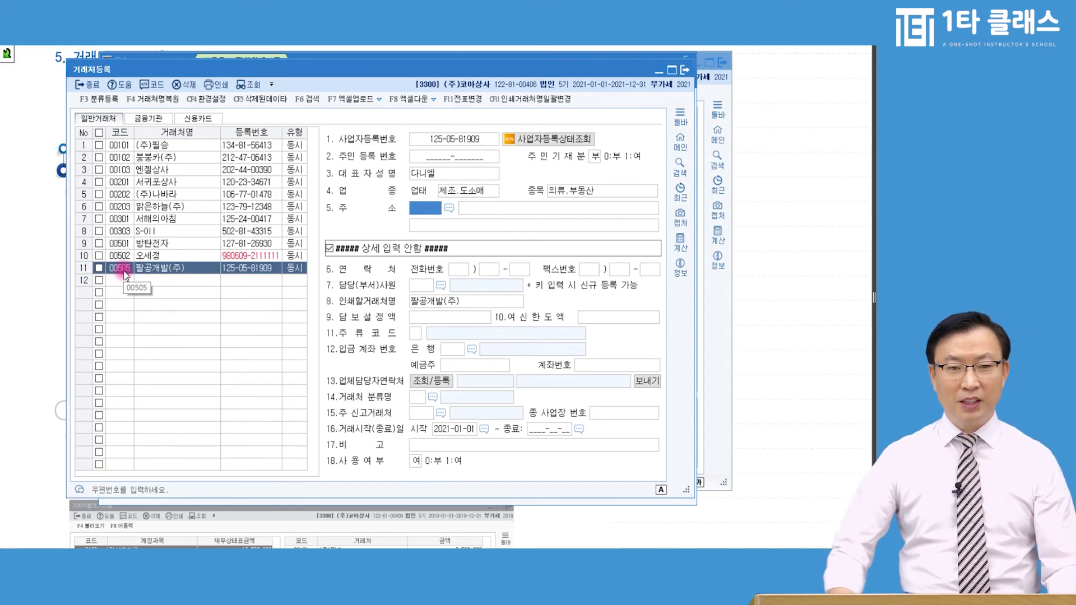
left_click(188, 264)
key("Escape")
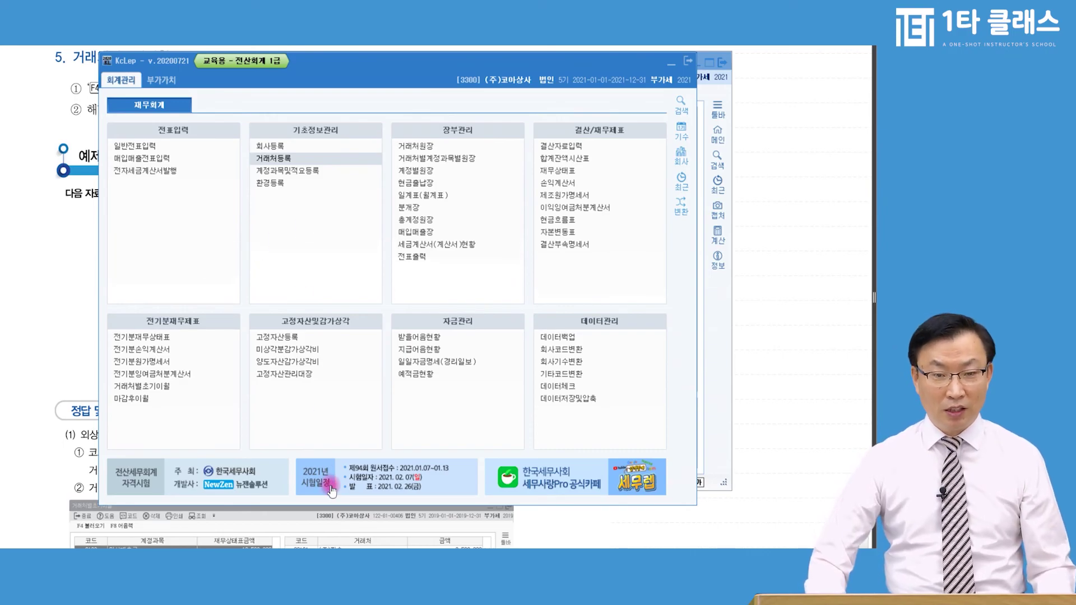
In 거래처별초기이월, replace (주)필승 under 미지급금 with 팔공개발(주), set its amount to 5,000,000 and close the form
left_click(142, 386)
double_click(442, 139)
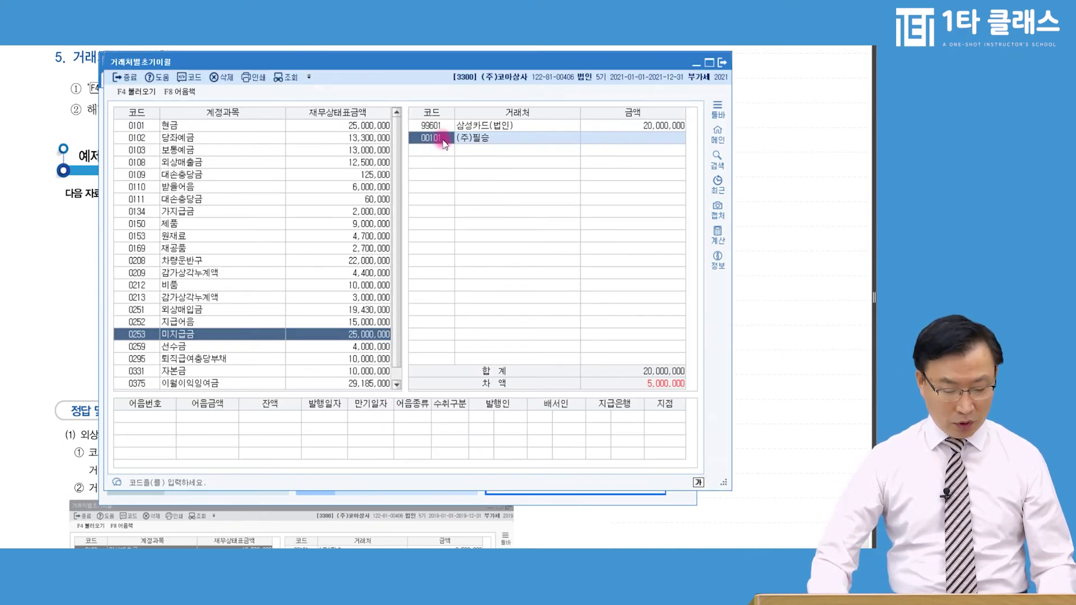
type("팔")
key("Return")
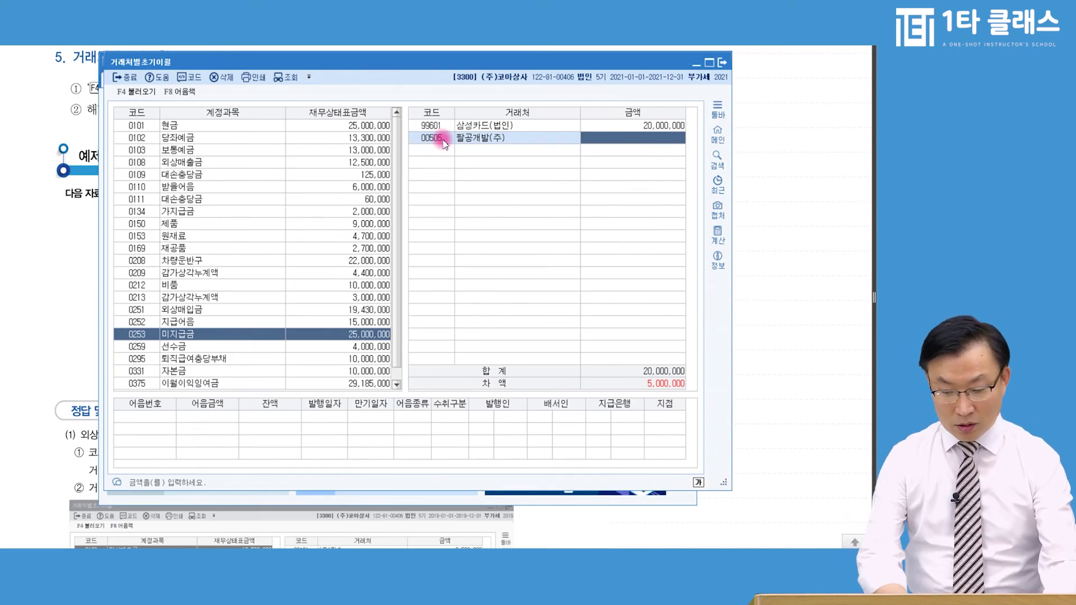
type("5000000")
key("Return")
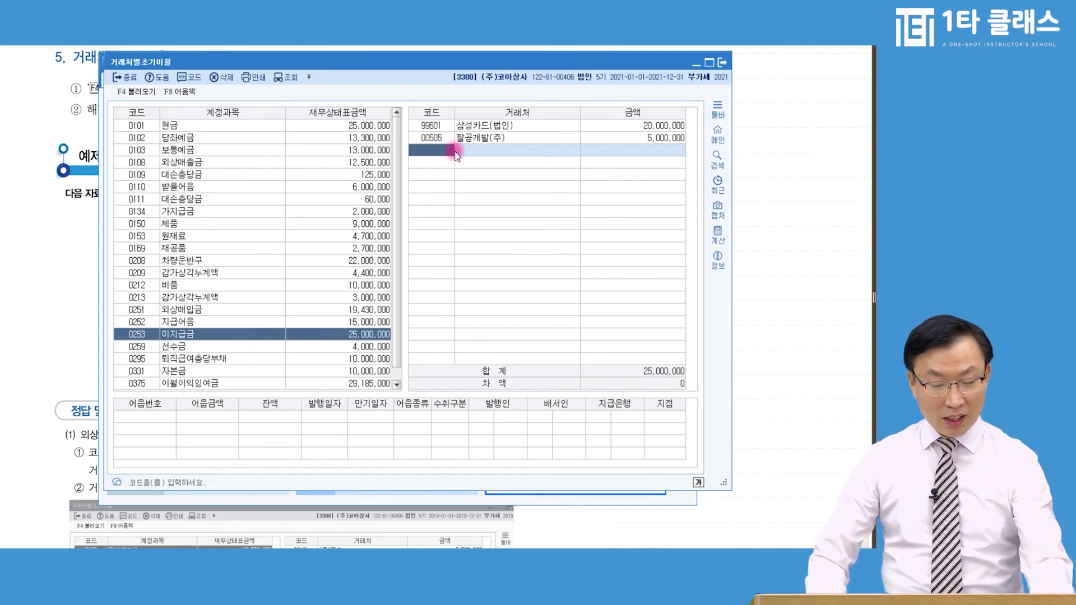
left_click(343, 262)
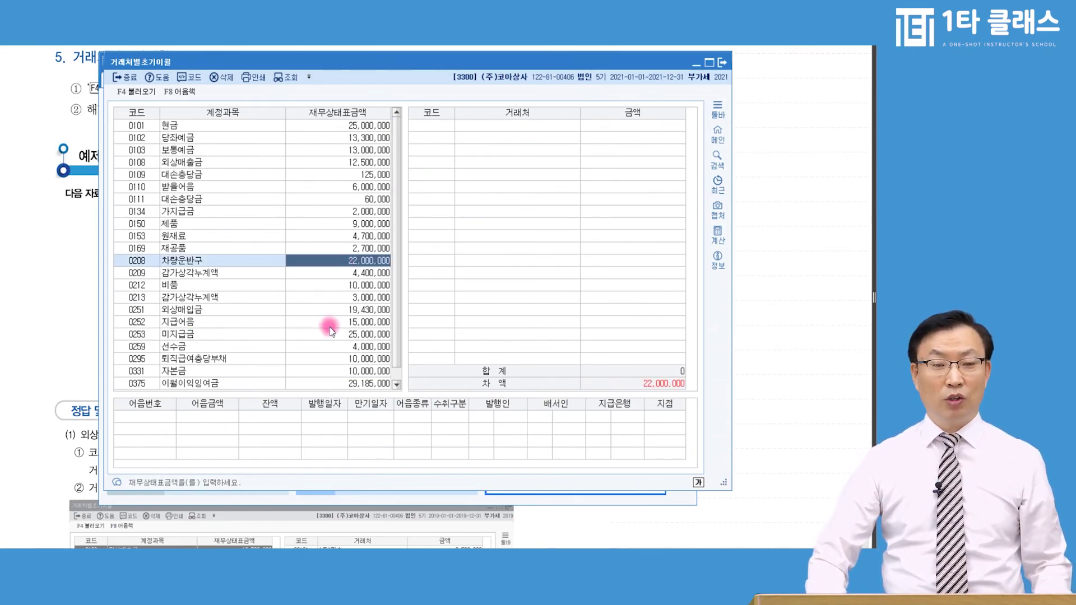
key("Escape")
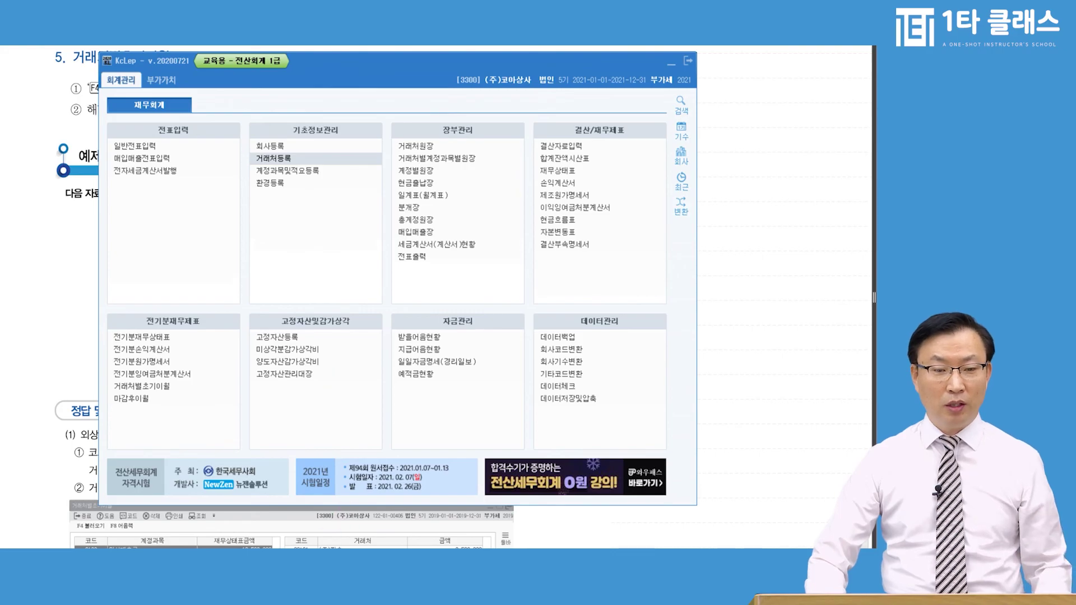
key("alt+Tab")
key("alt+Tab")
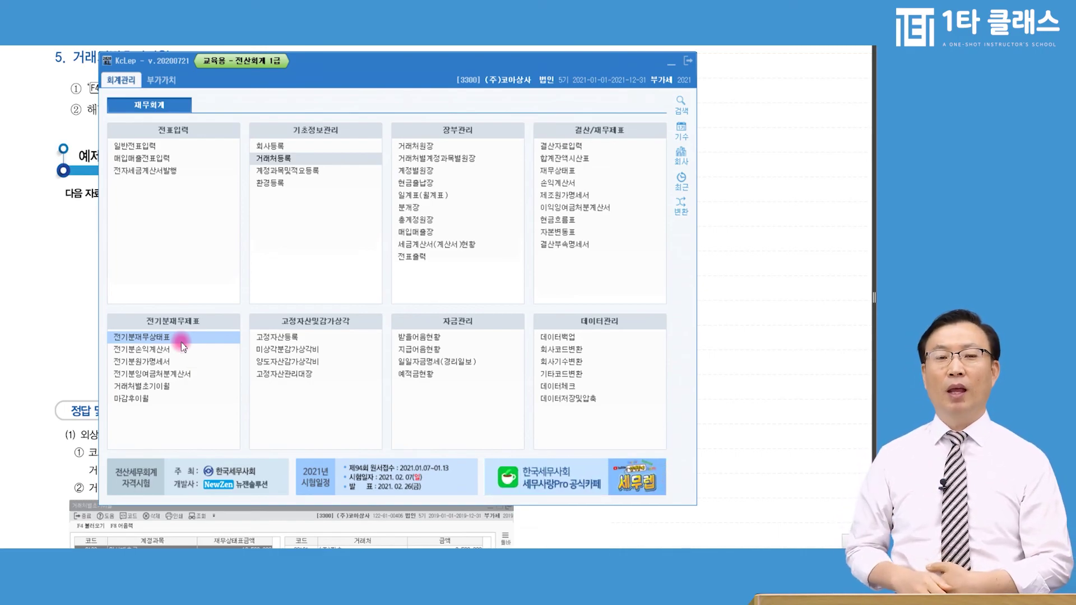
left_click(287, 148)
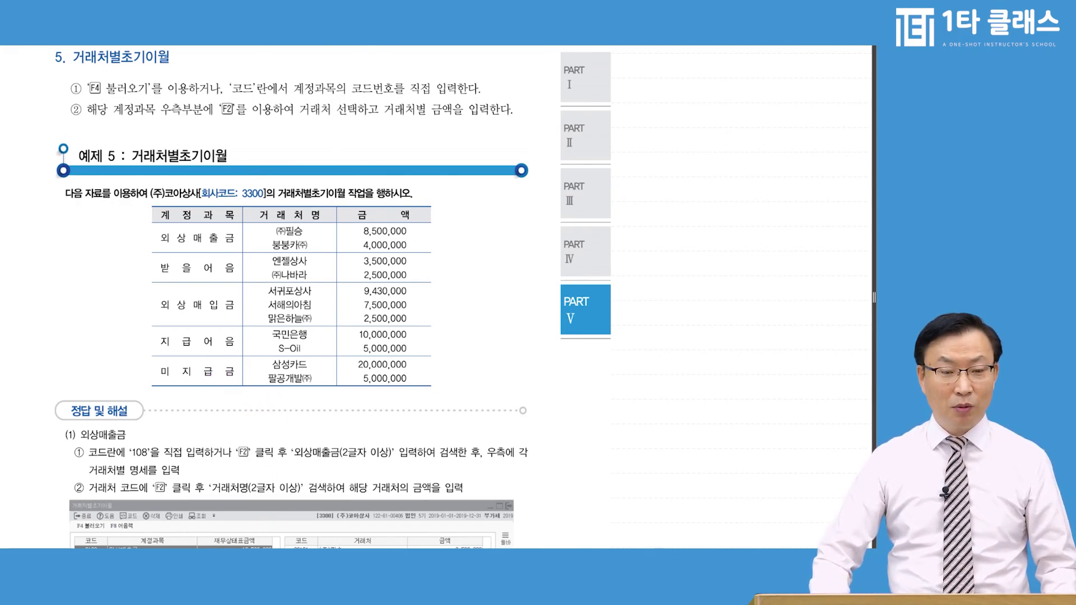
key("alt+Tab")
mouse_move(226, 505)
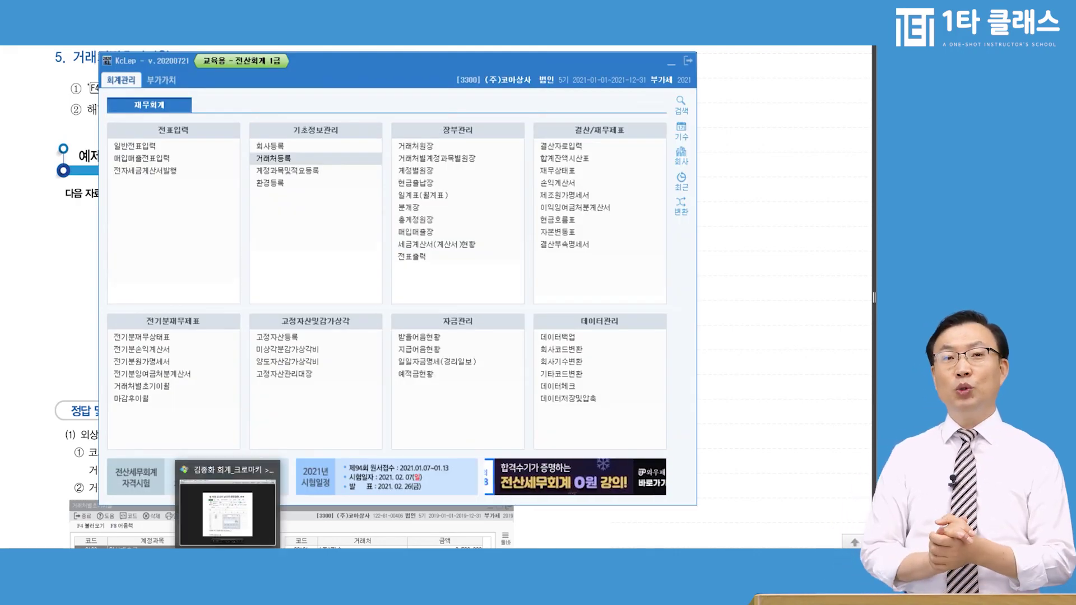
left_click(306, 374)
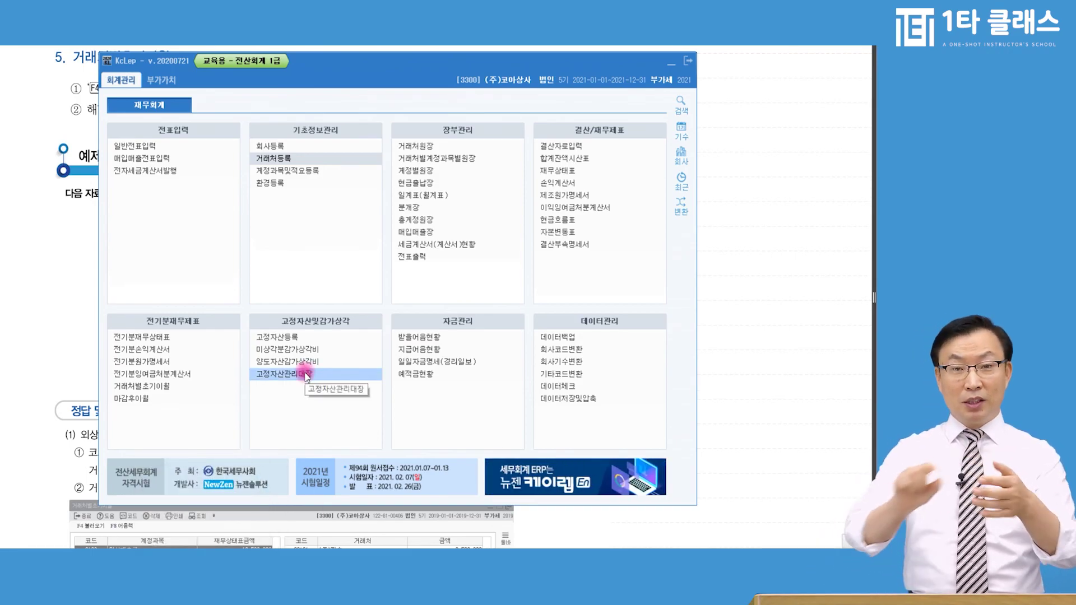
left_click(465, 80)
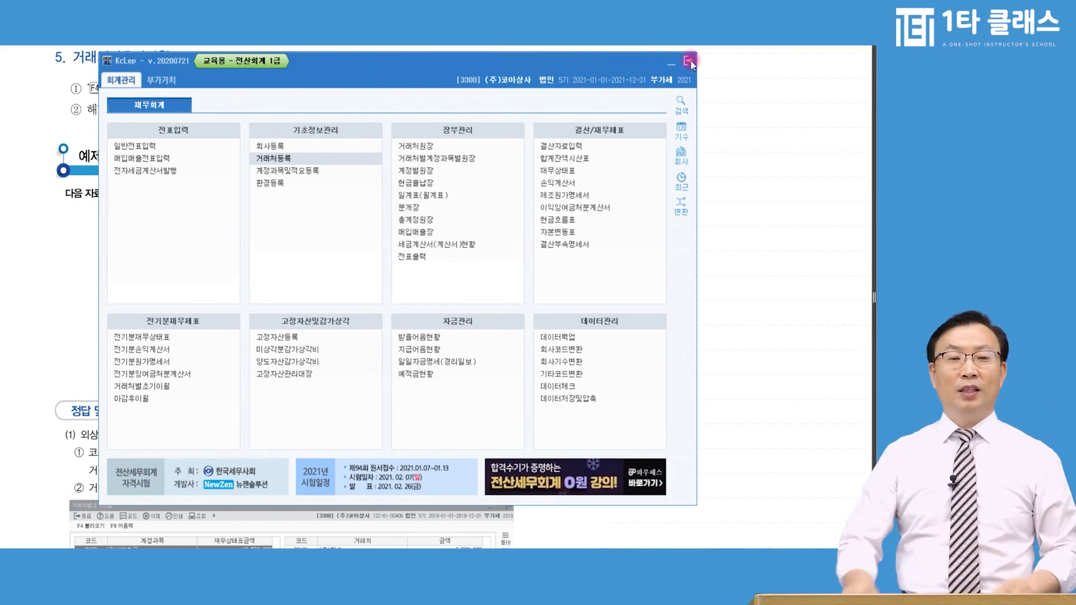
Open 회사등록, view the record of company 3300 (주)코아상사 and close the form
left_click(291, 147)
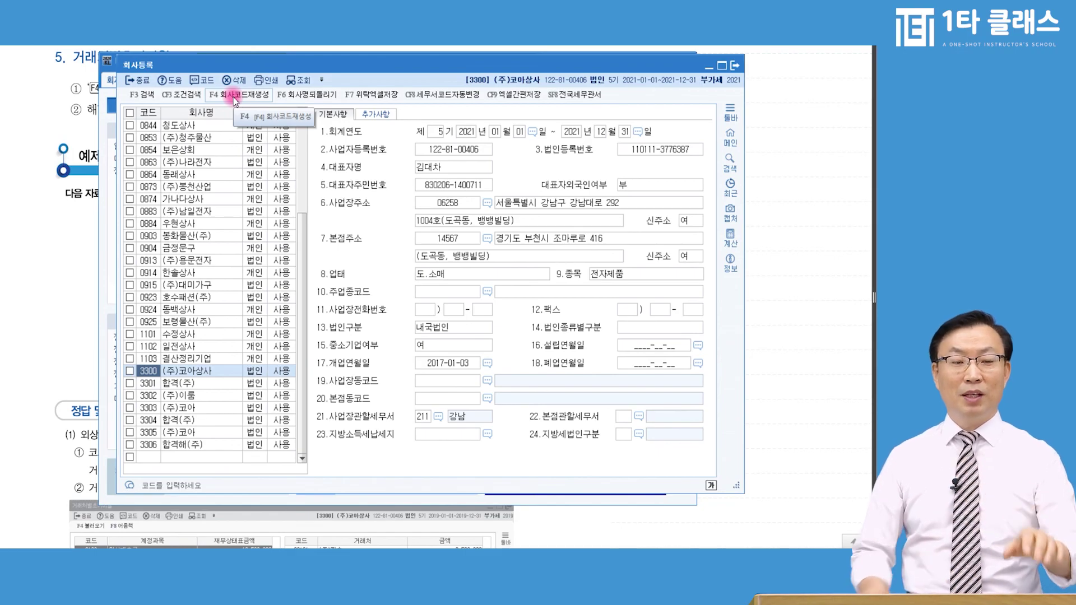
left_click(155, 372)
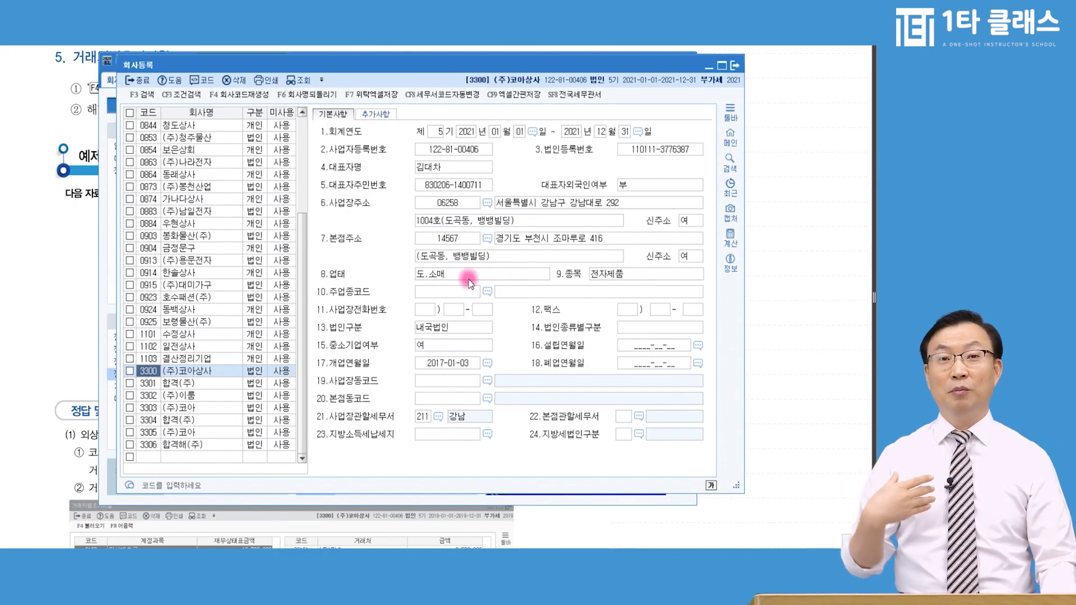
key("Escape")
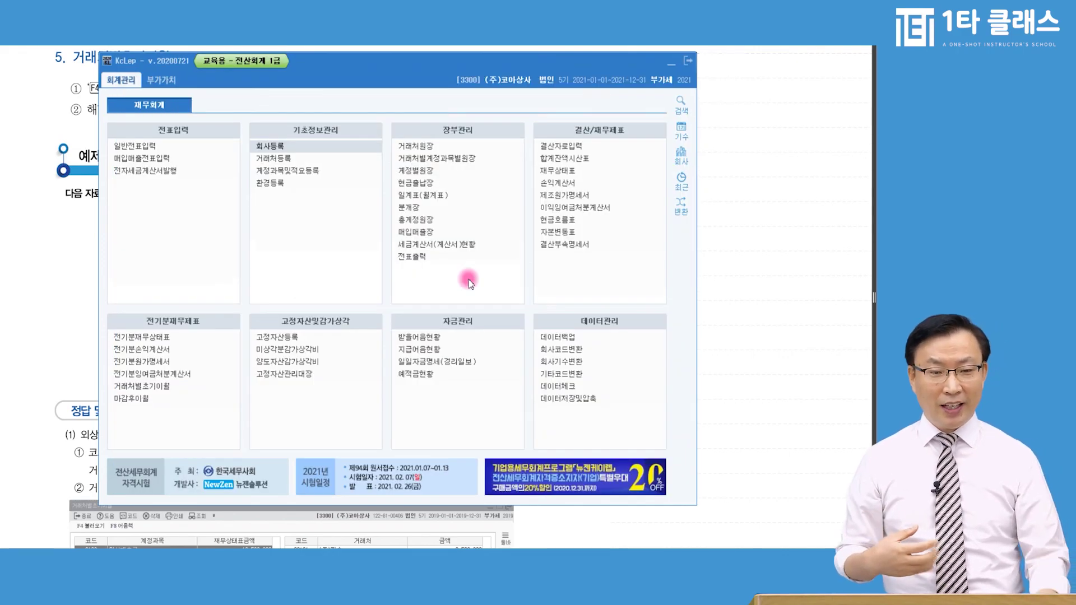